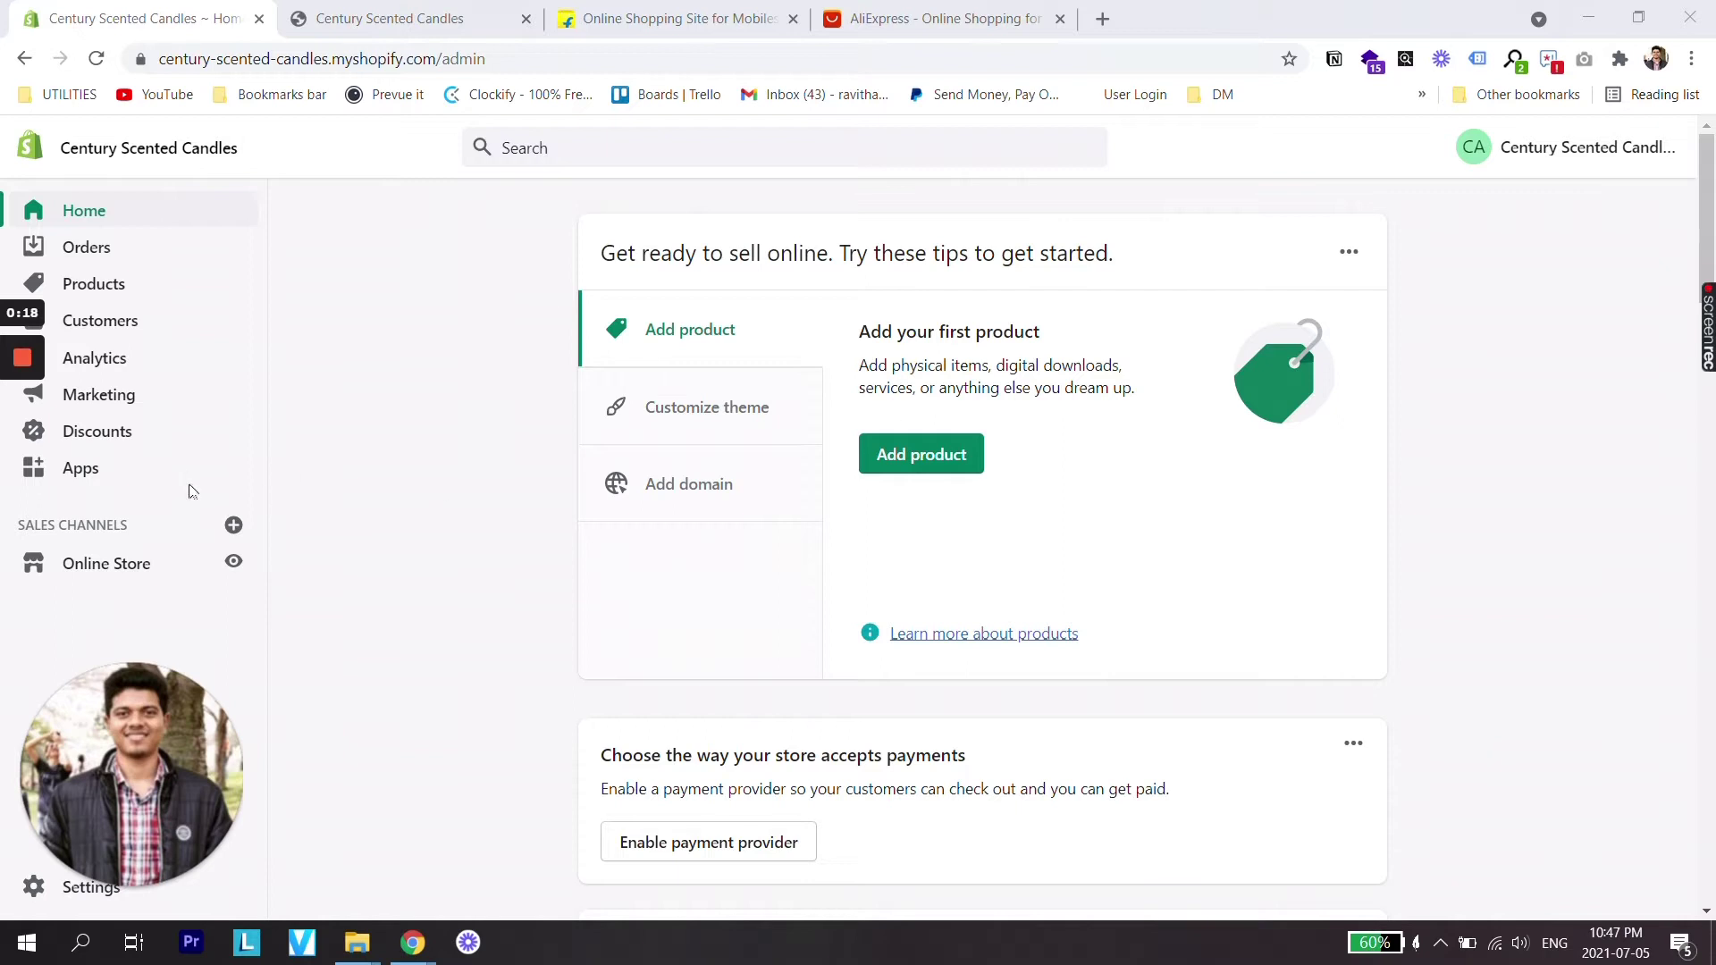
Open the Century Scented Candles storefront in a new tab and scroll through its menu and products.
{"action": "right_click", "coordinate": [234, 563]}
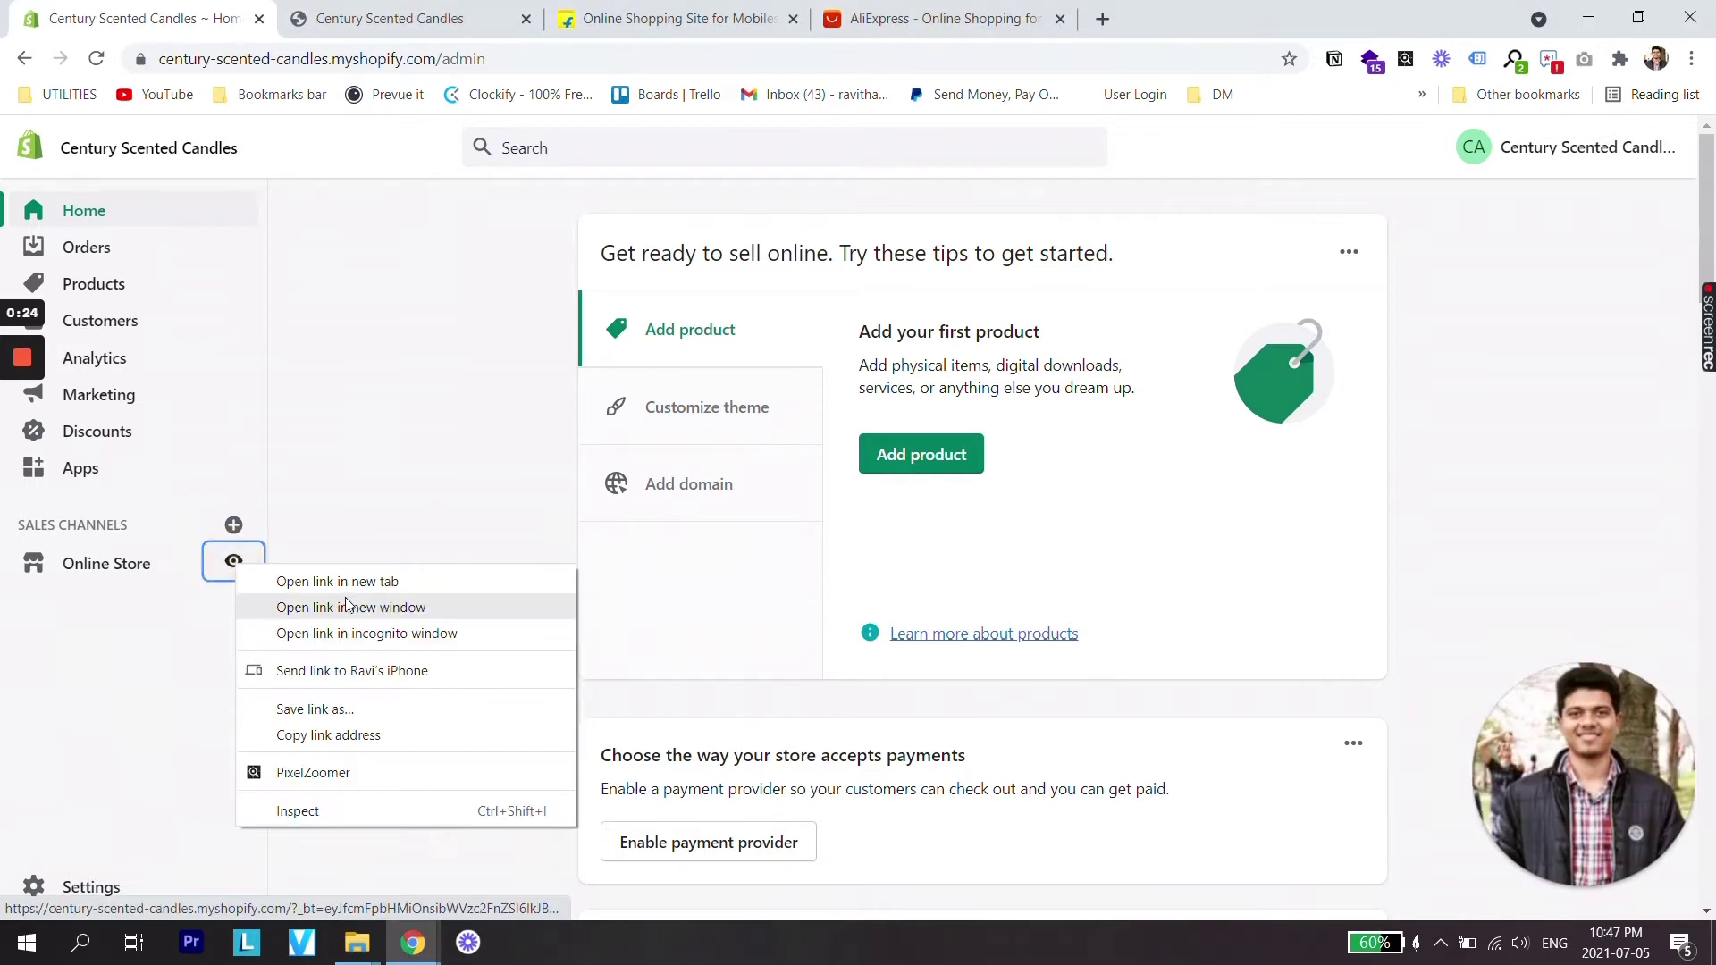
{"action": "left_click", "coordinate": [345, 576]}
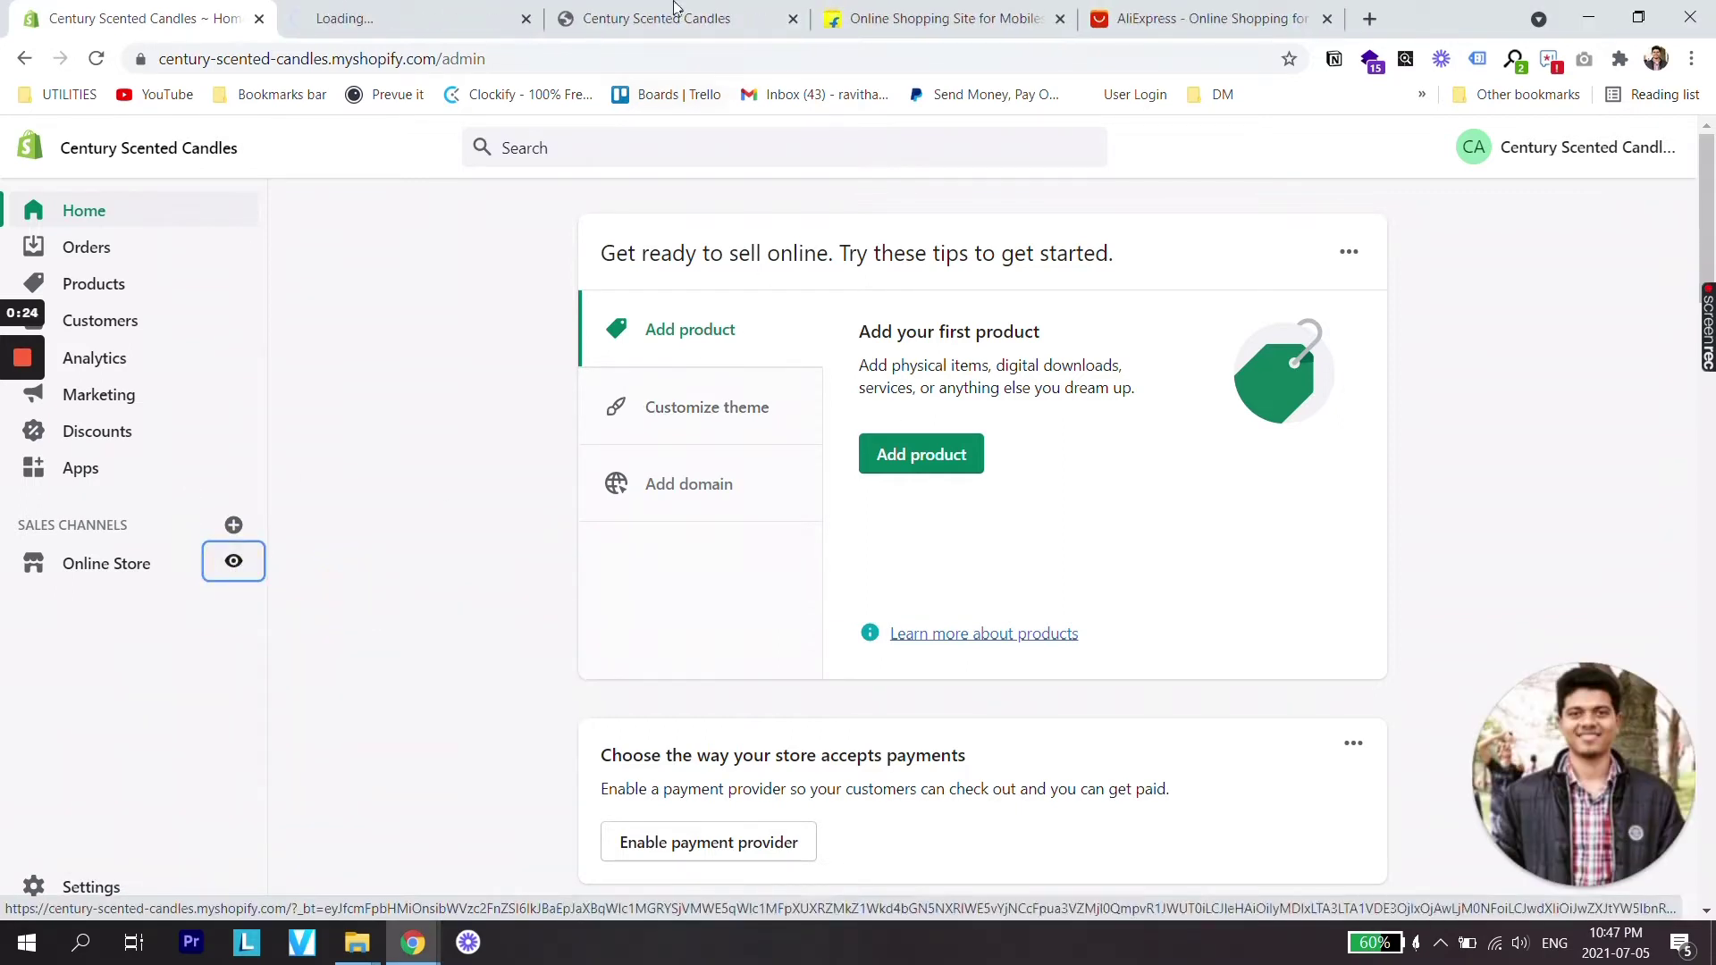
{"action": "left_click", "coordinate": [424, 8]}
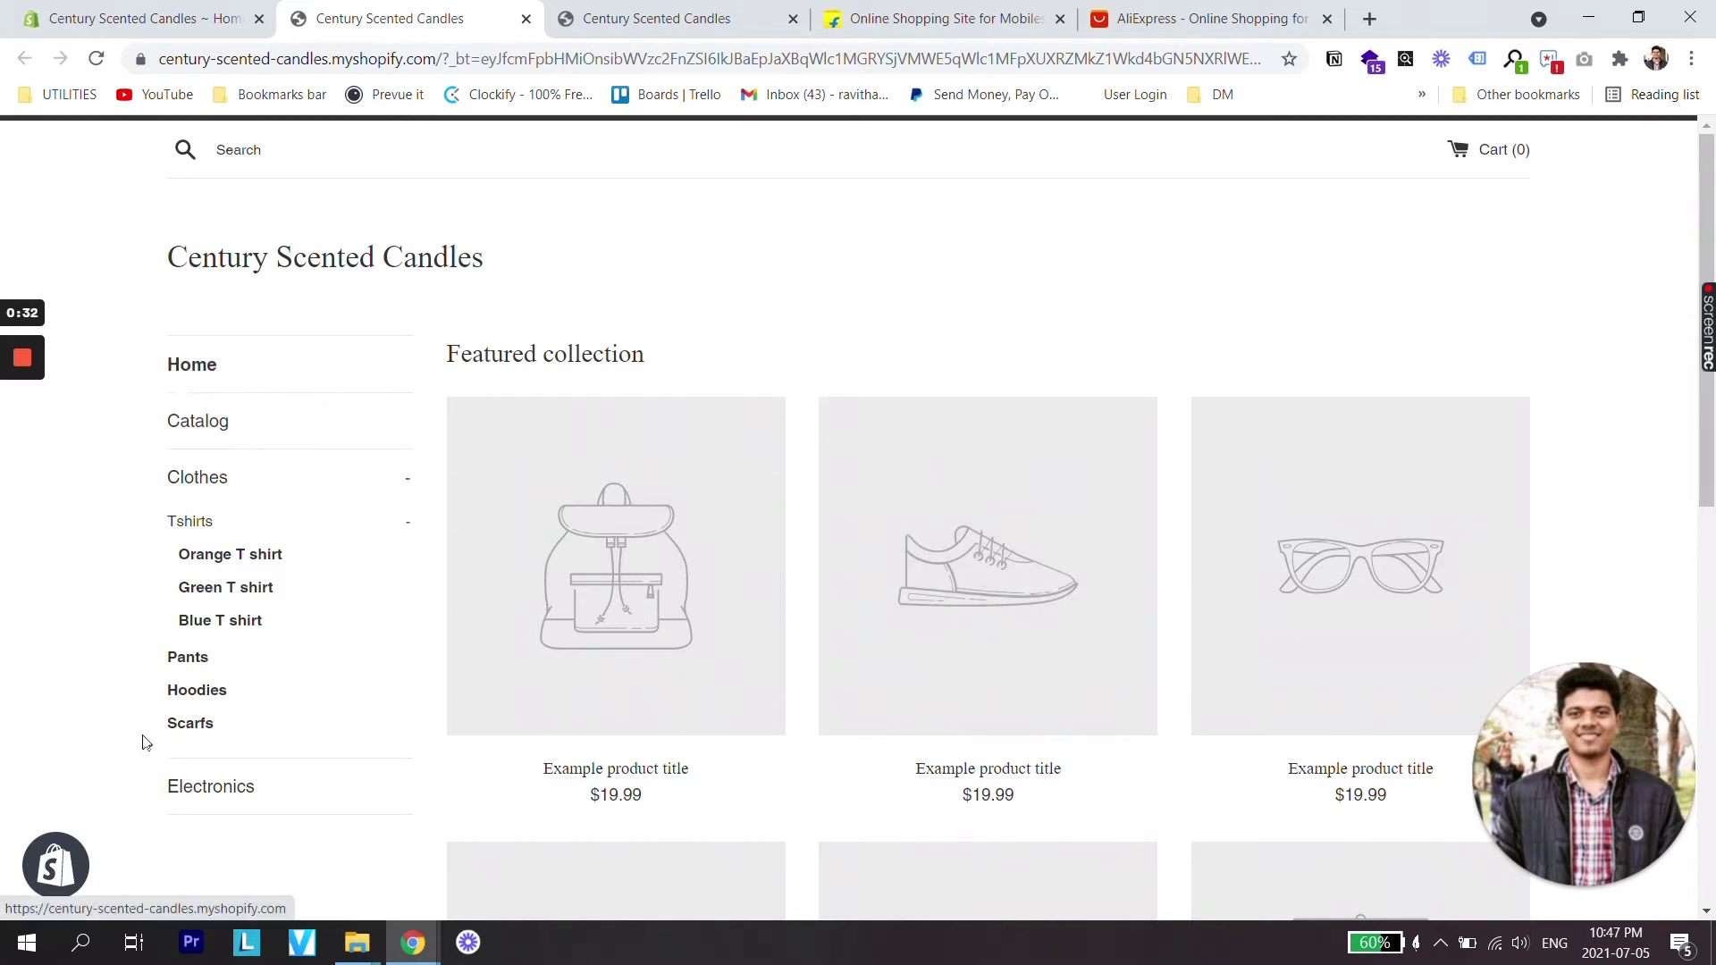
{"action": "scroll", "coordinate": [736, 510], "scroll_direction": "down", "scroll_amount": 4}
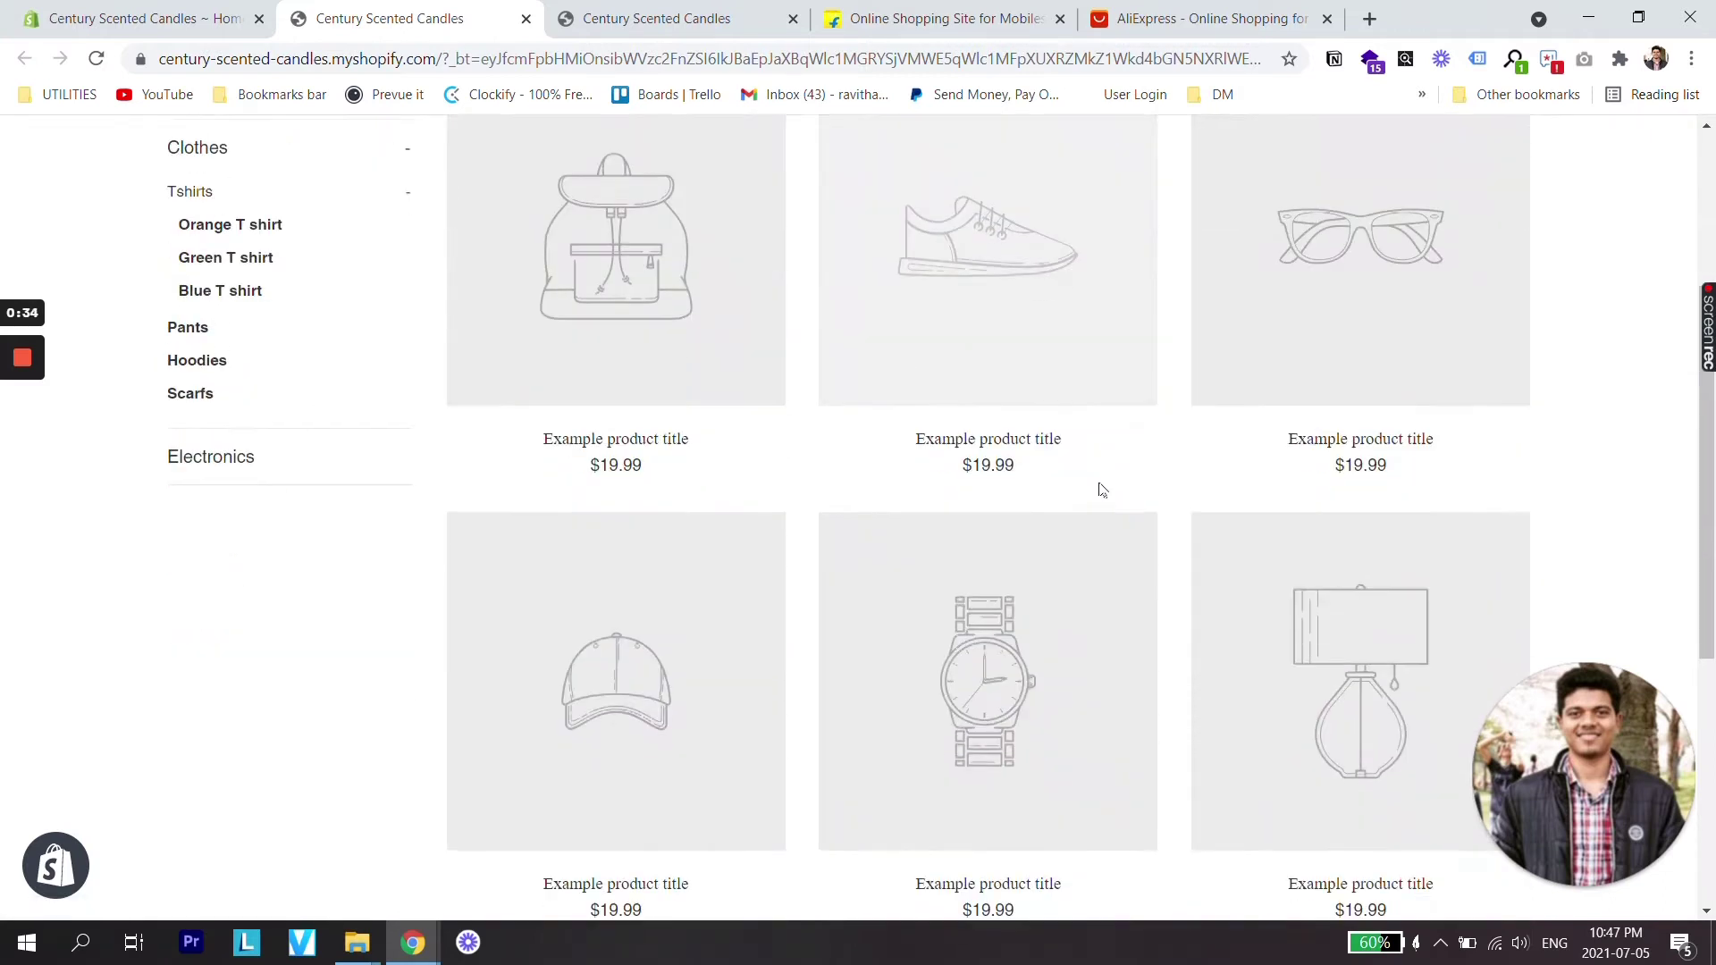
{"action": "scroll", "coordinate": [614, 527], "scroll_direction": "up", "scroll_amount": 3}
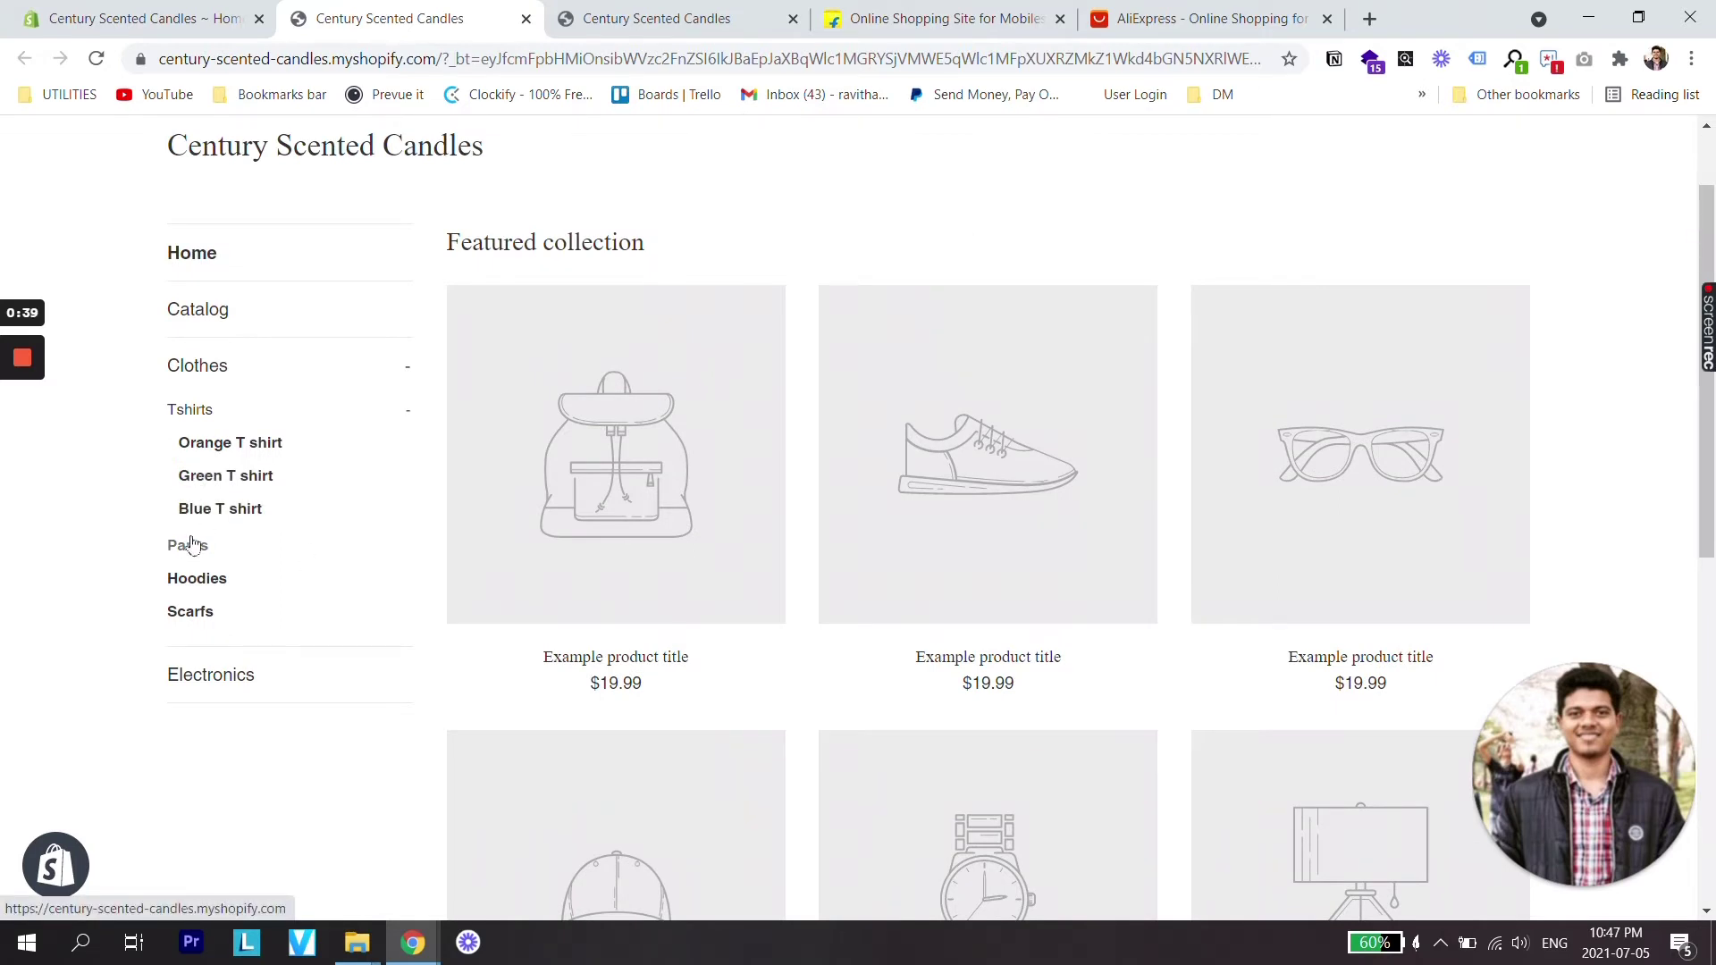
{"action": "scroll", "coordinate": [190, 545], "scroll_direction": "up", "scroll_amount": 1}
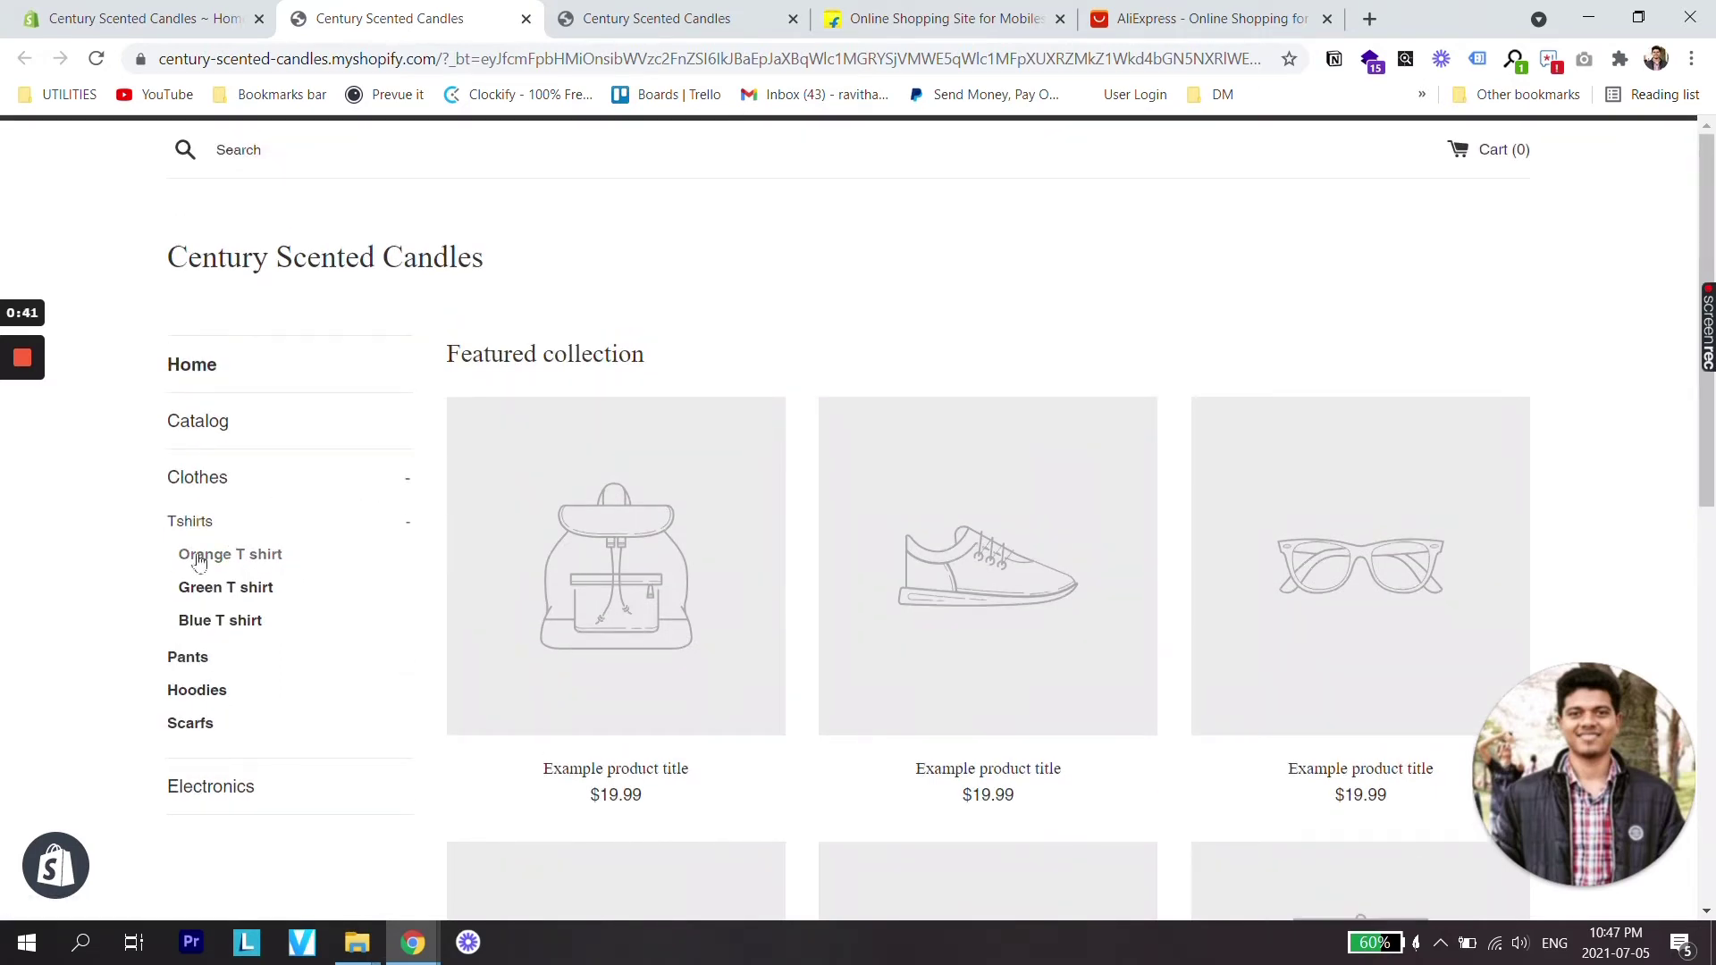
Close the duplicate storefront and view Flipkart's Fashion, Electronics, Home and Appliances dropdowns.
{"action": "left_click", "coordinate": [792, 20]}
{"action": "left_click", "coordinate": [719, 18]}
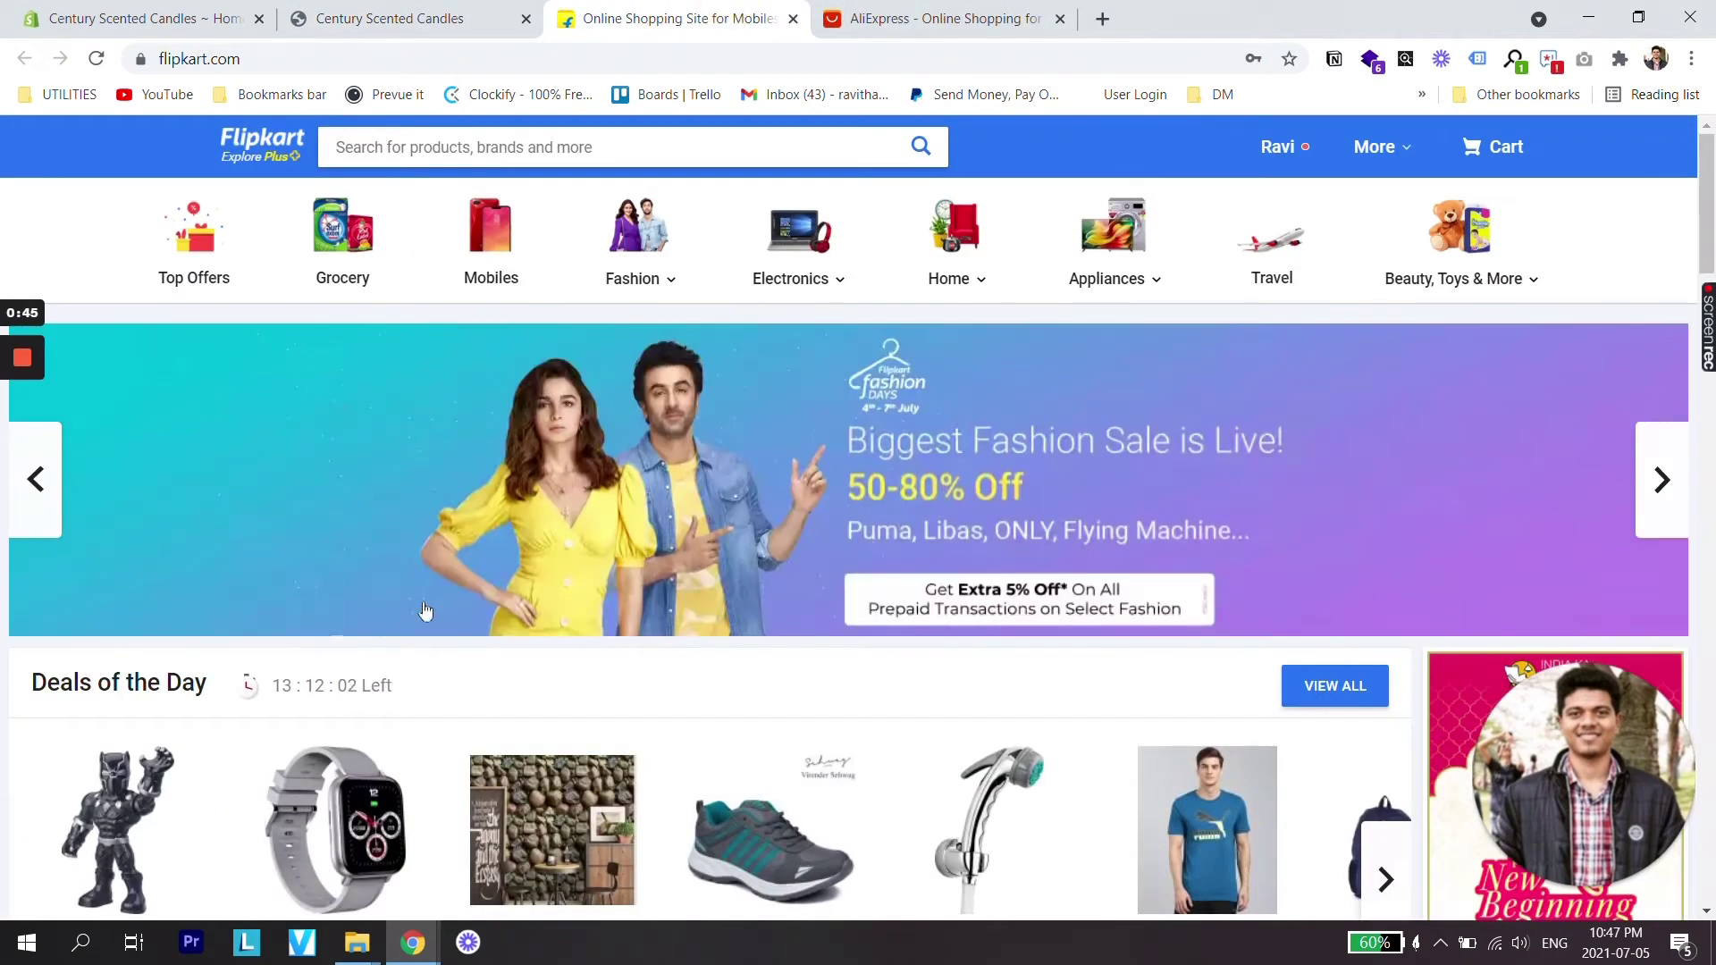
{"action": "mouse_move", "coordinate": [679, 291]}
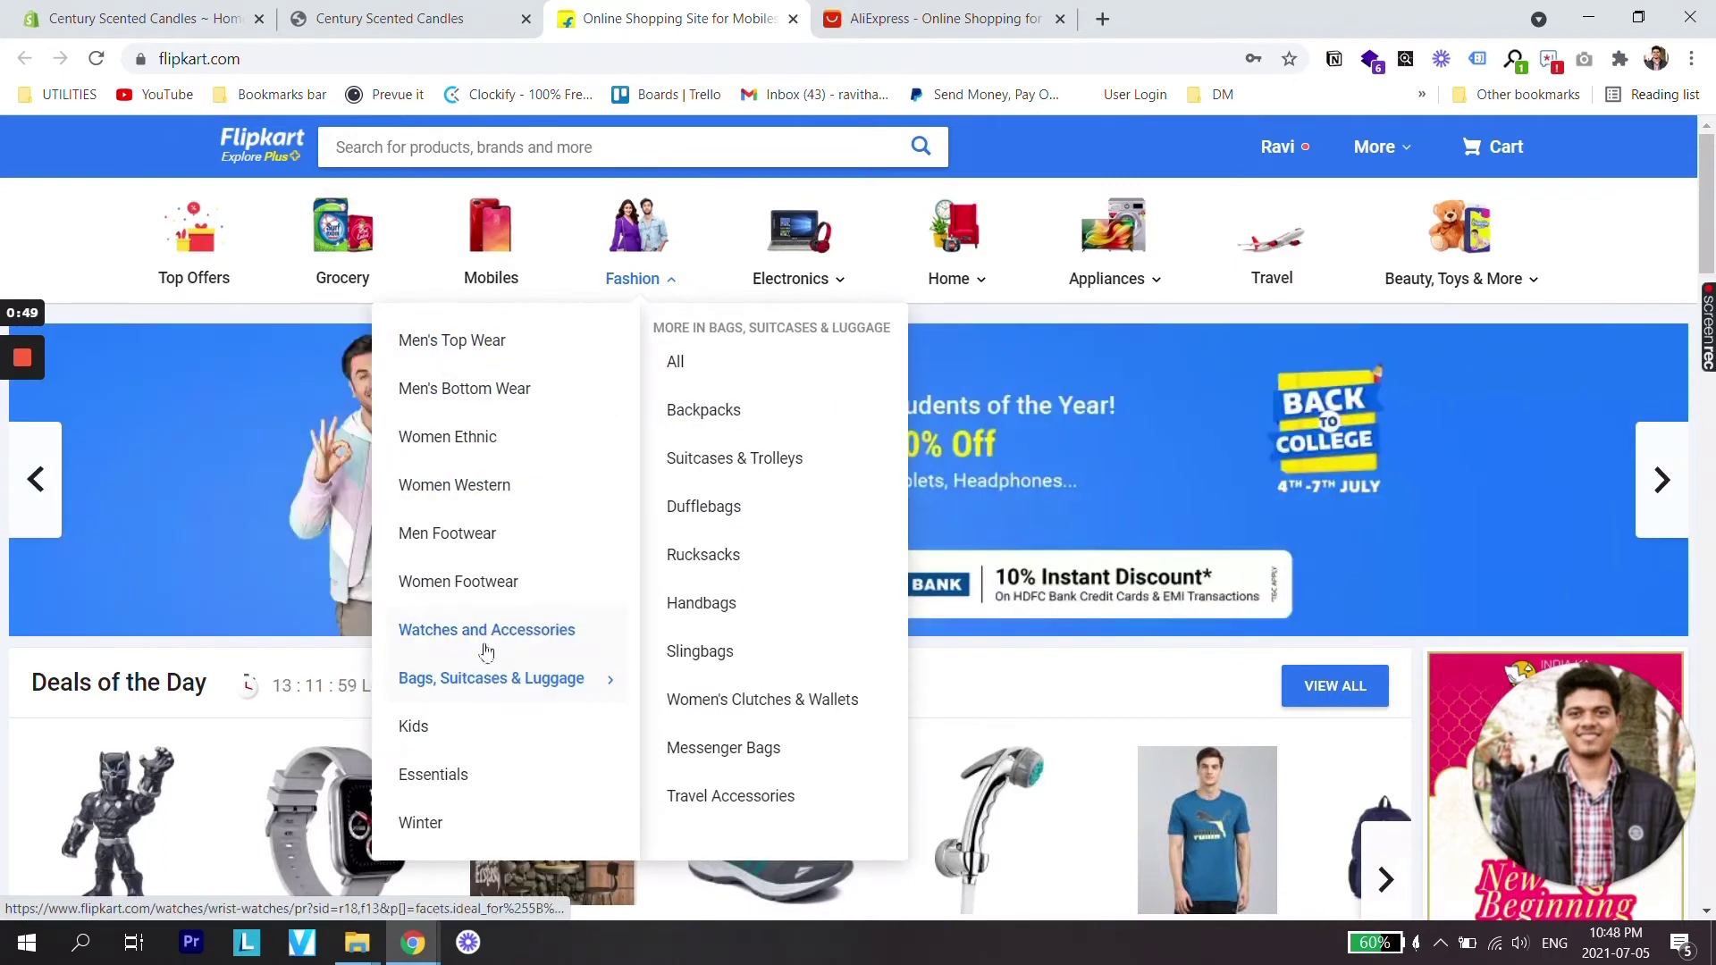
{"action": "mouse_move", "coordinate": [824, 259]}
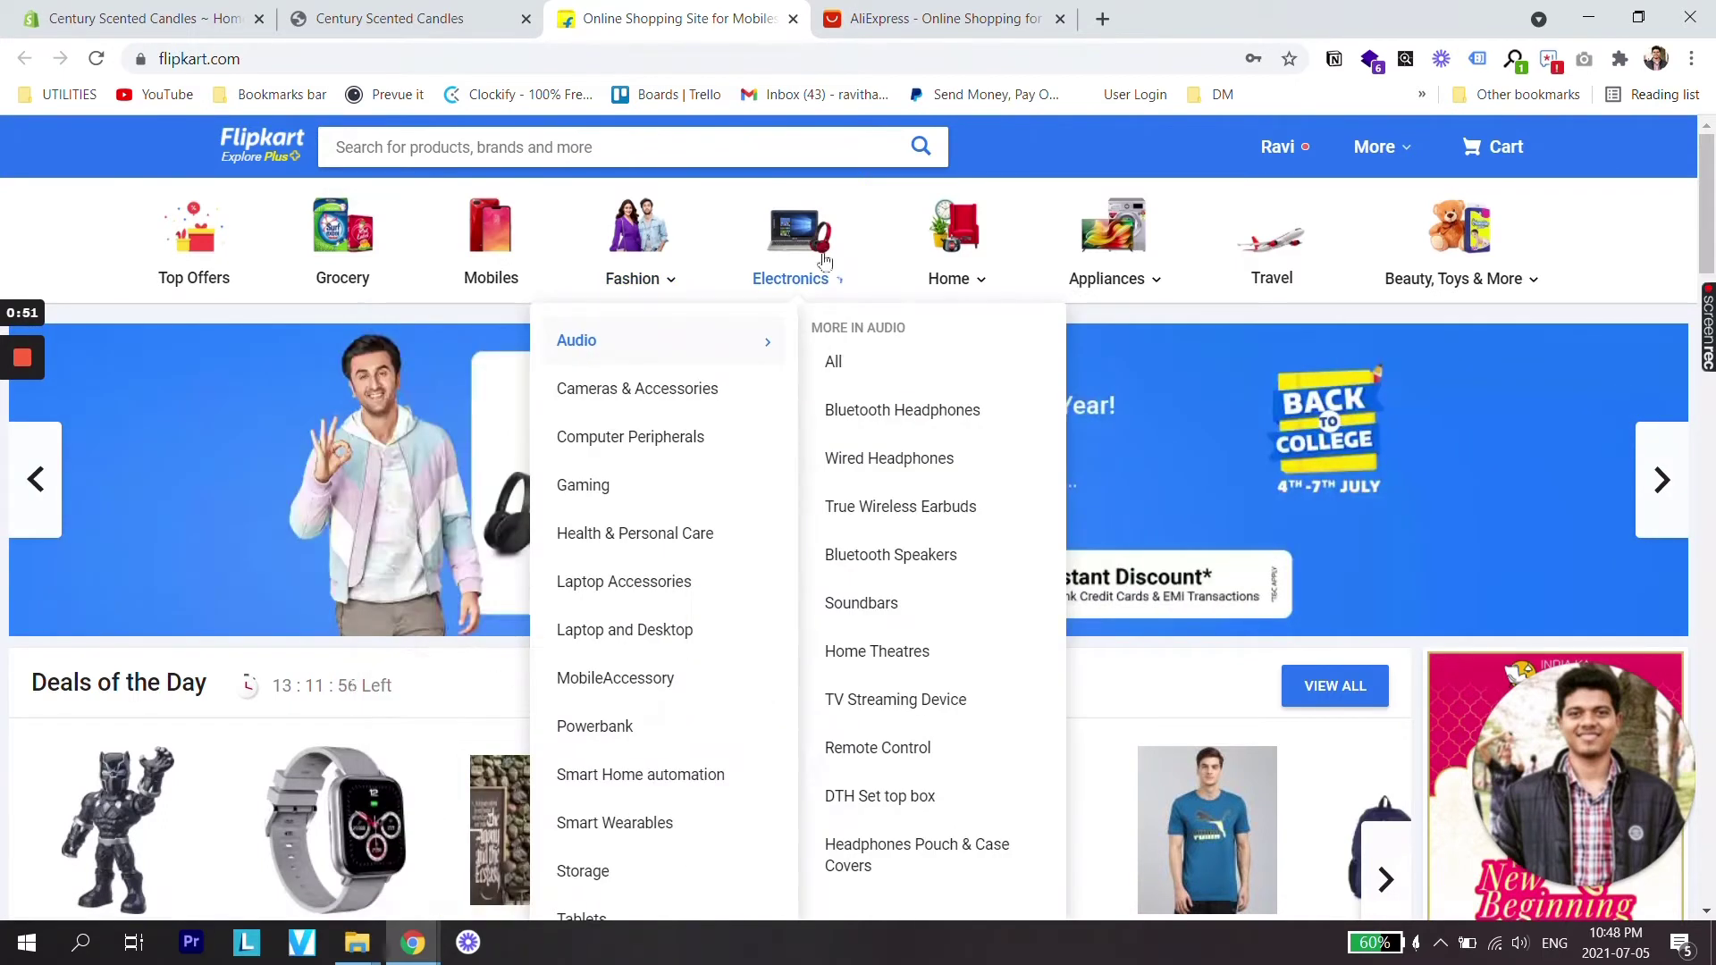
{"action": "mouse_move", "coordinate": [953, 280]}
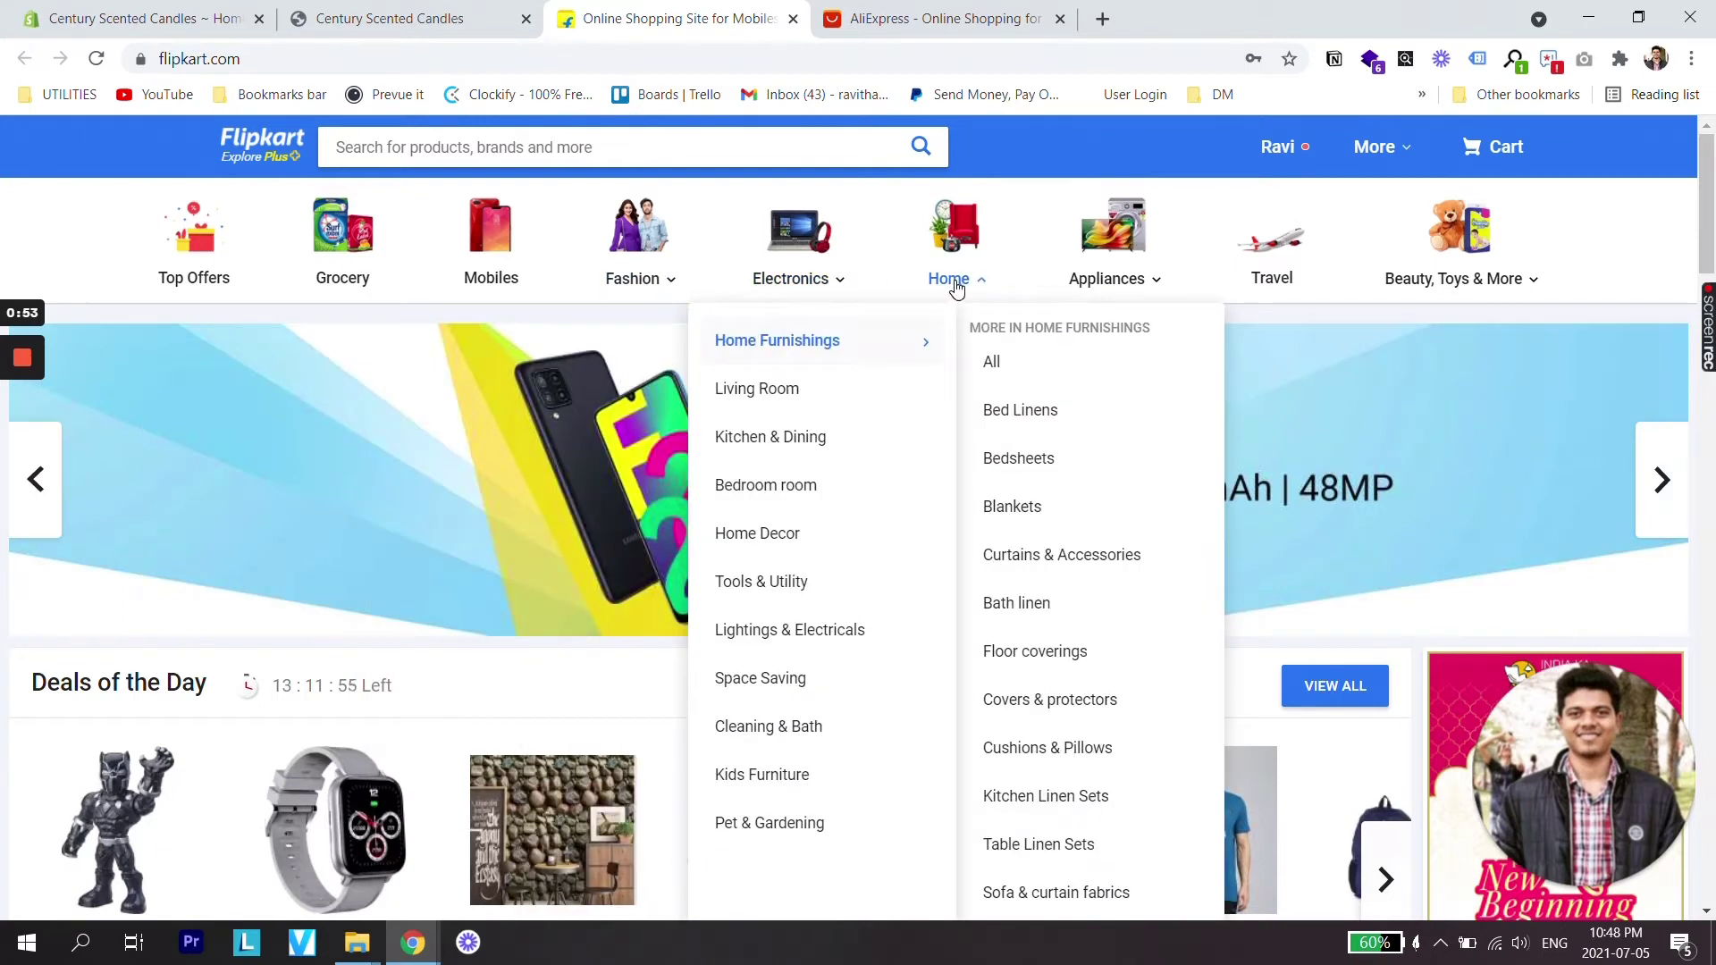
{"action": "mouse_move", "coordinate": [1091, 280]}
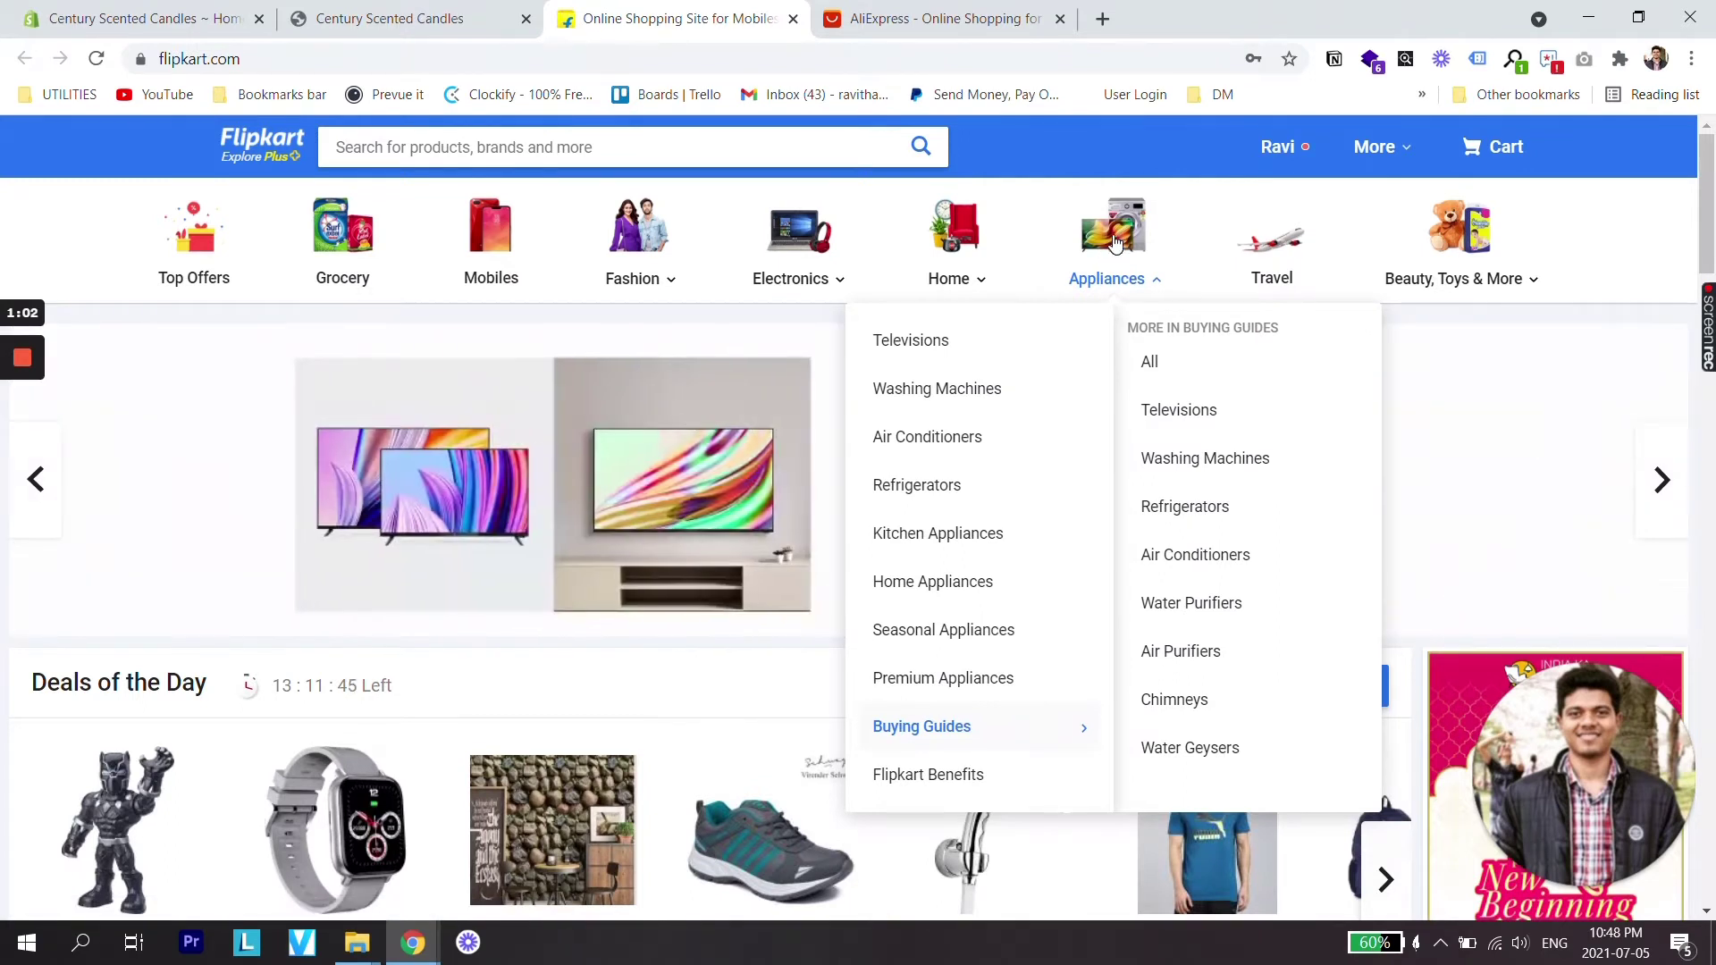
Browse AliExpress category flyouts such as Men's Fashion and Phones & Telecommunications.
{"action": "left_click", "coordinate": [974, 18]}
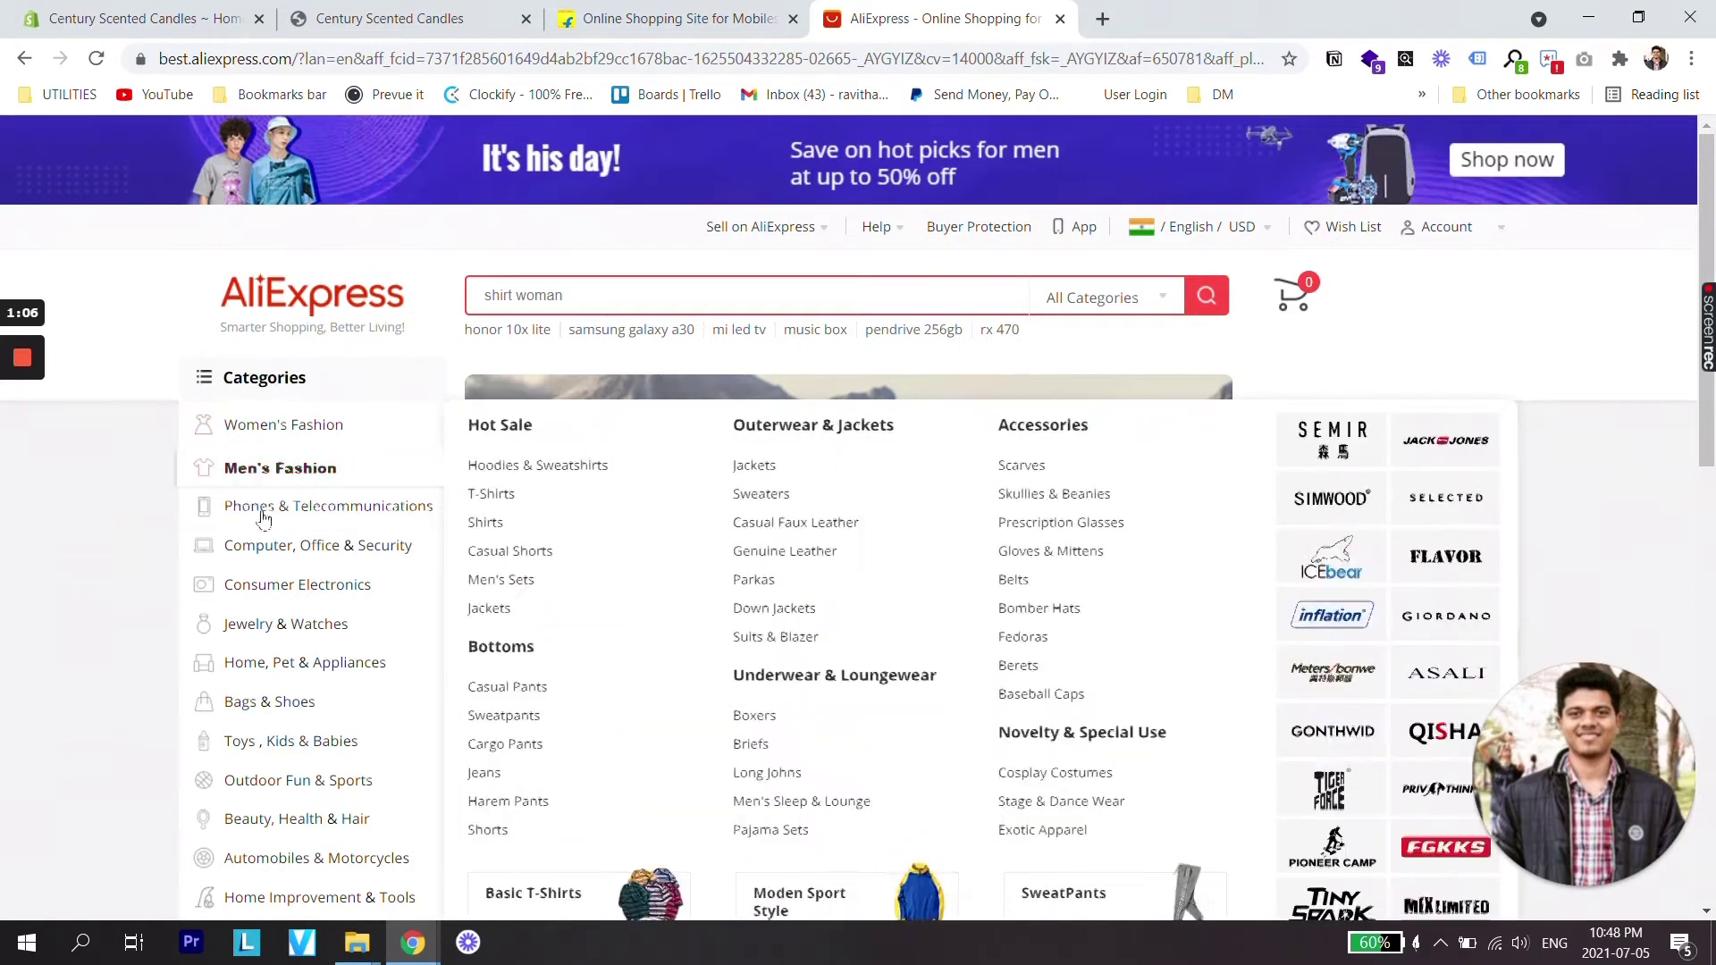
{"action": "mouse_move", "coordinate": [263, 491]}
{"action": "mouse_move", "coordinate": [291, 433]}
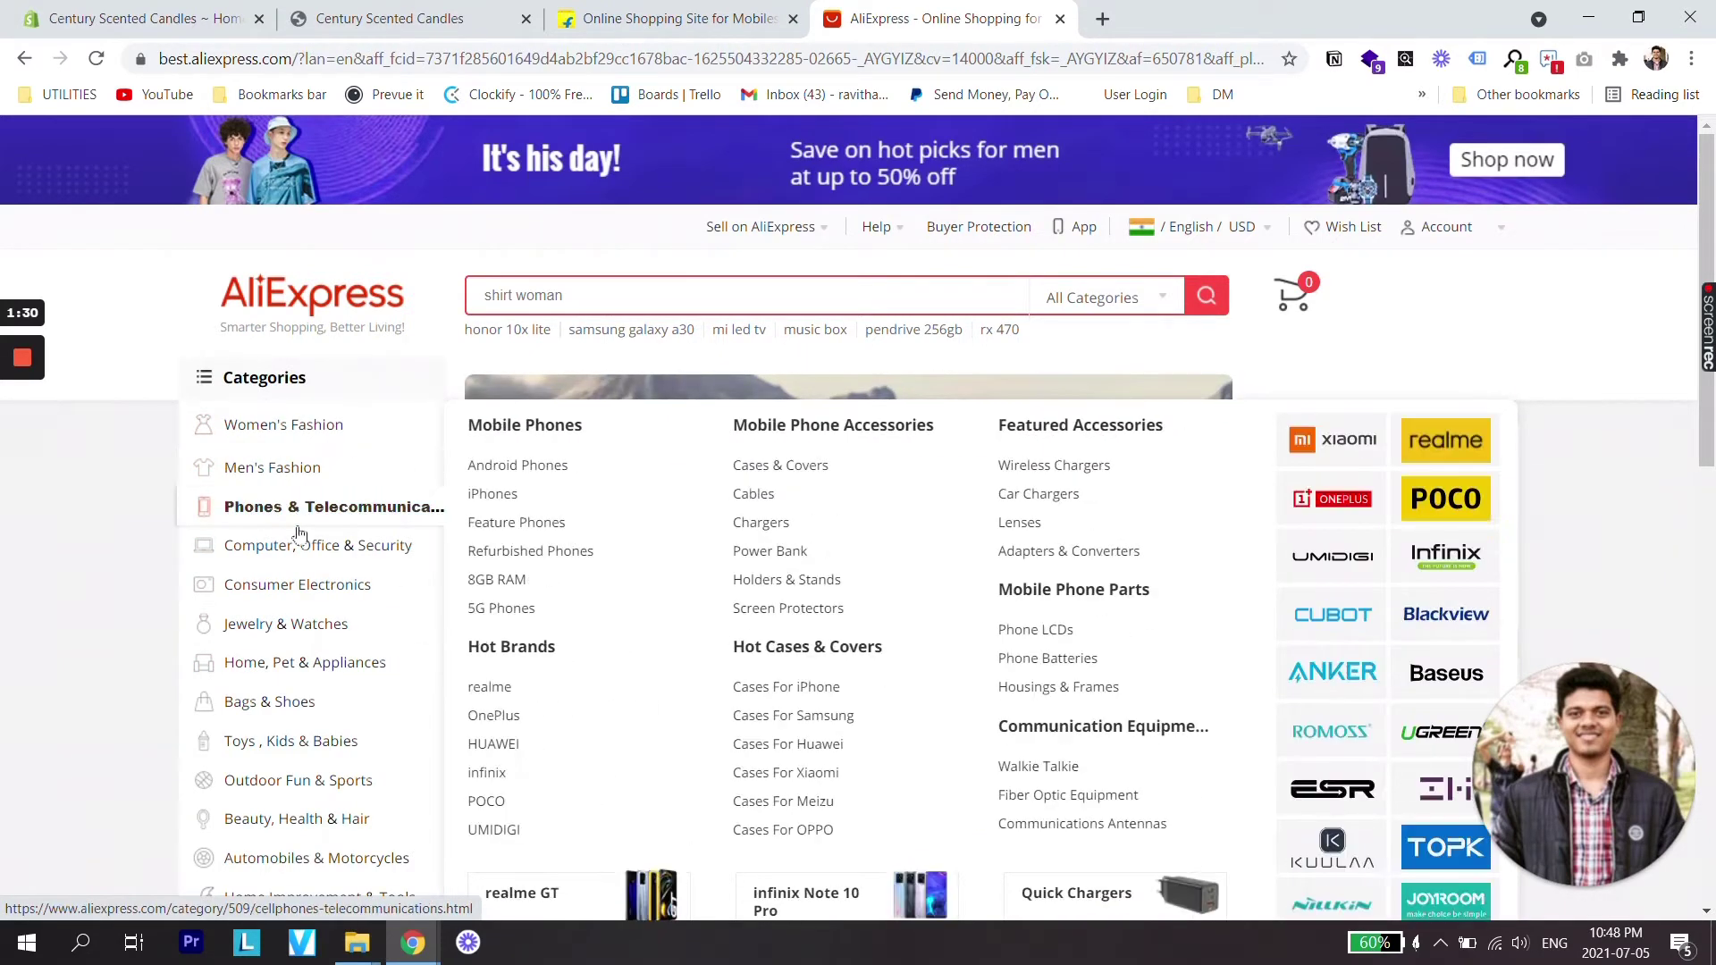
{"action": "mouse_move", "coordinate": [295, 666]}
{"action": "mouse_move", "coordinate": [313, 585]}
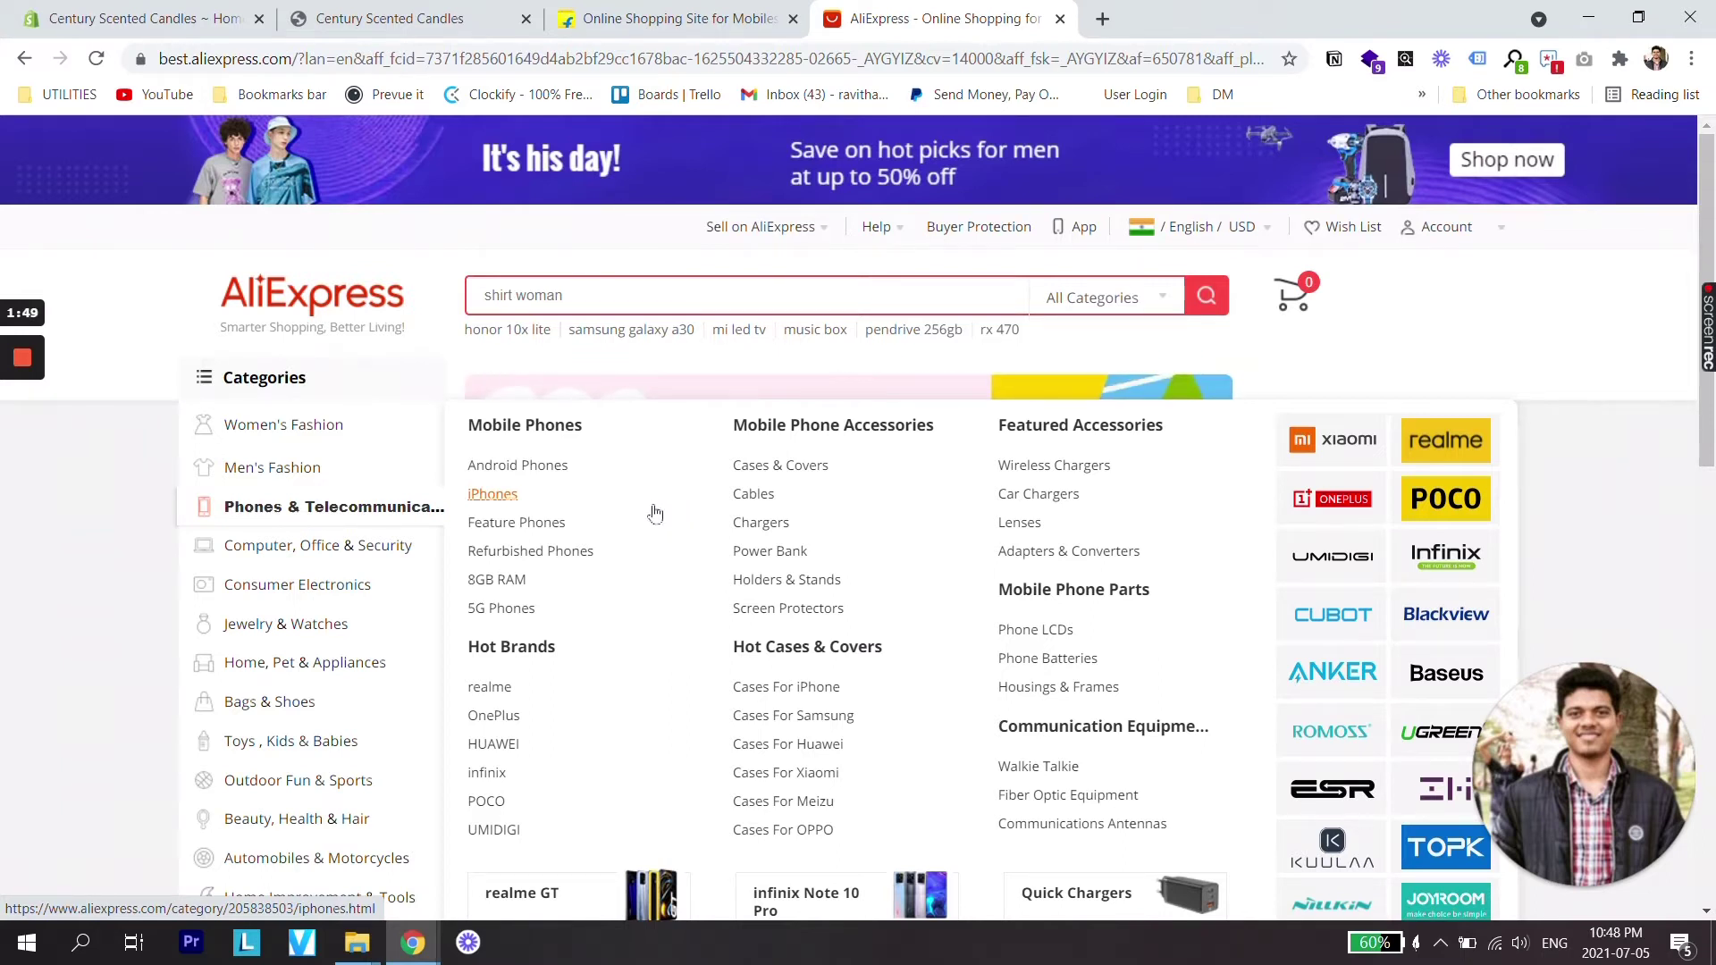
Search the Shopify App Store for 'mega menu' and open the Mega Menu by Globo listing.
{"action": "left_click", "coordinate": [435, 16]}
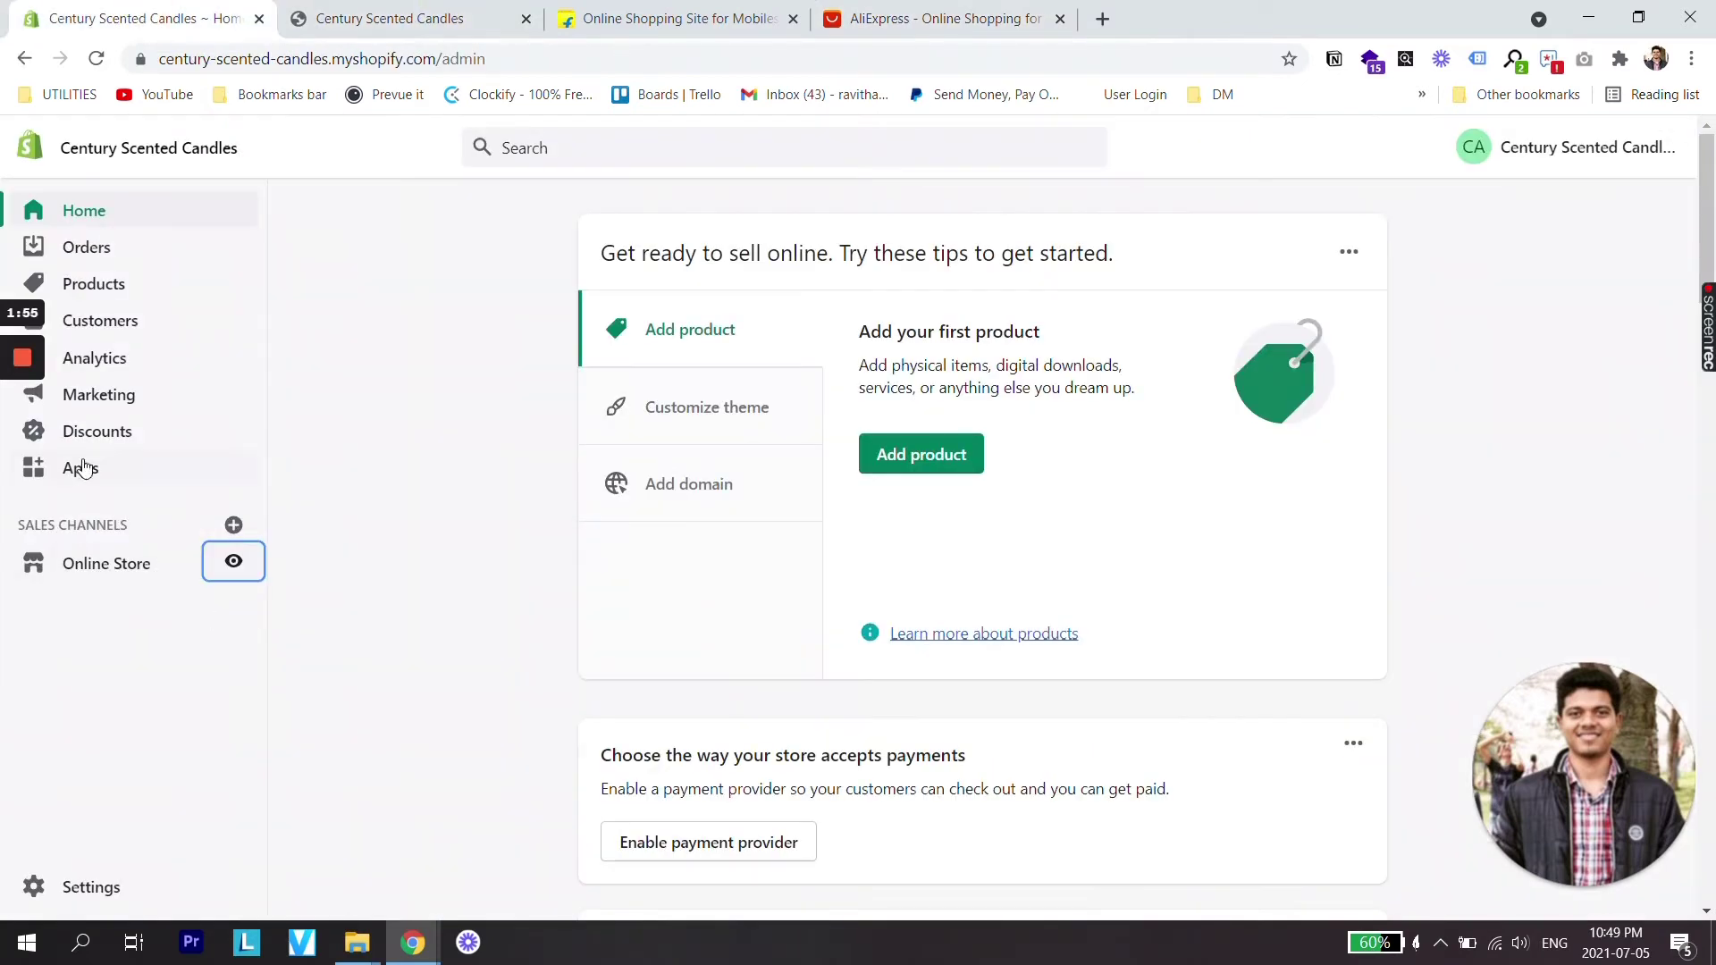
{"action": "left_click", "coordinate": [82, 467]}
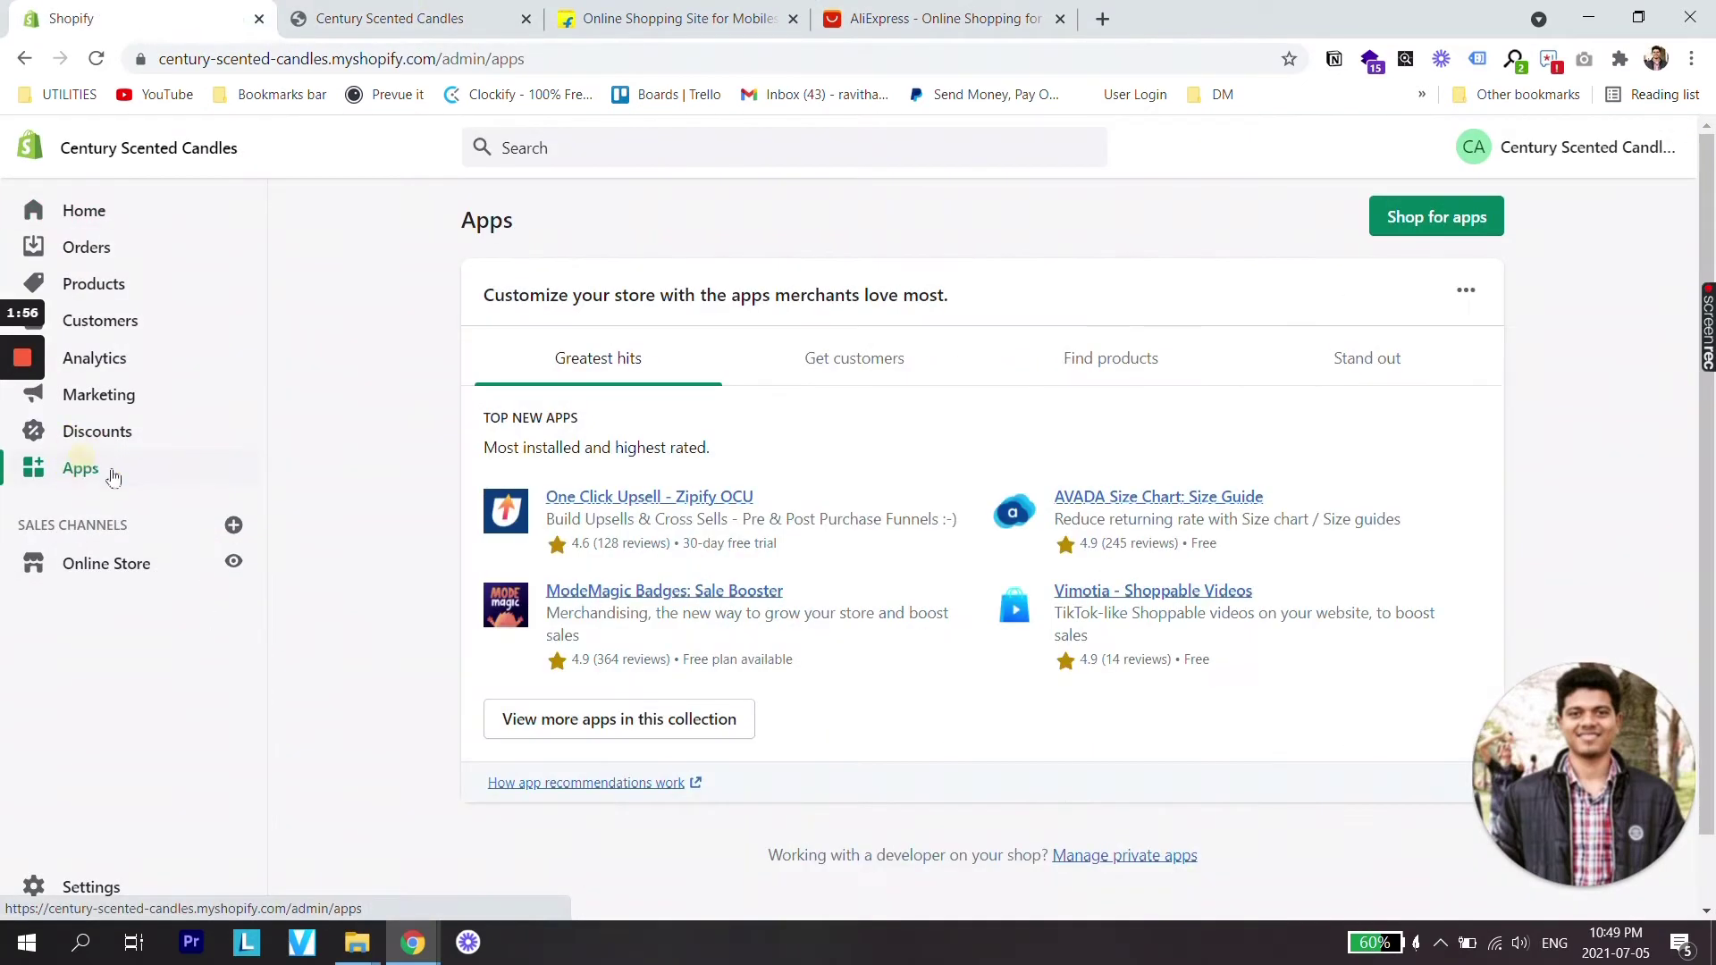
{"action": "left_click", "coordinate": [1404, 224]}
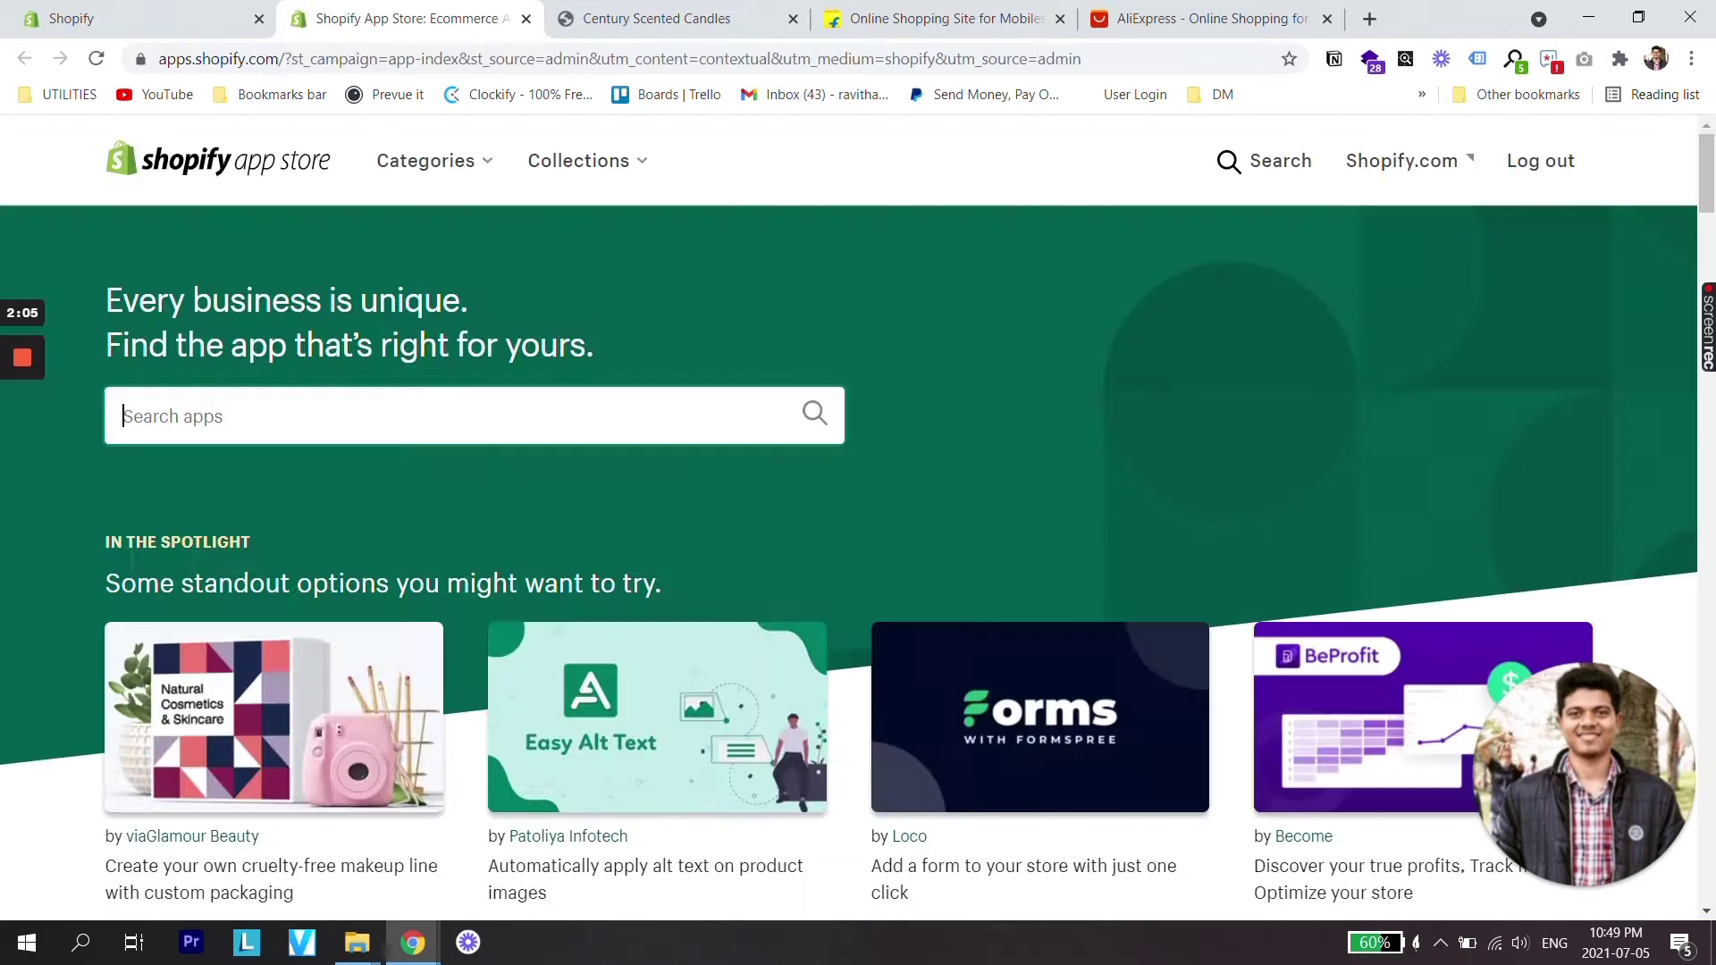
{"action": "type", "text": "mega menu"}
{"action": "key", "text": "Return"}
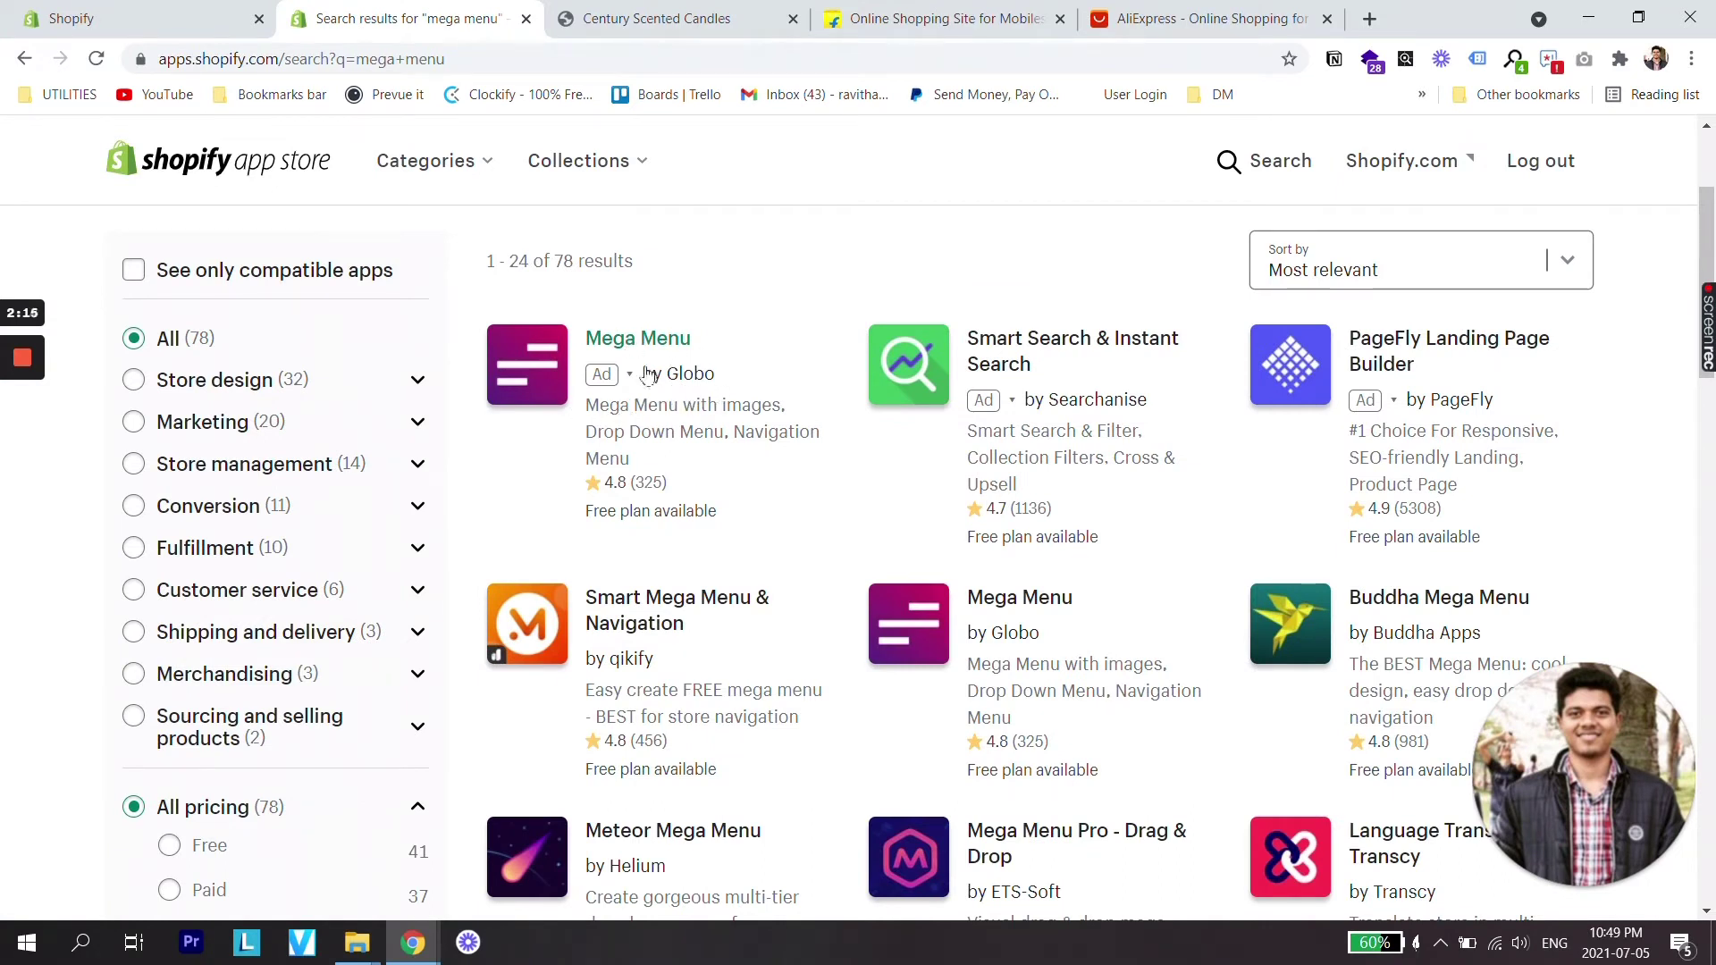
{"action": "left_click", "coordinate": [647, 339]}
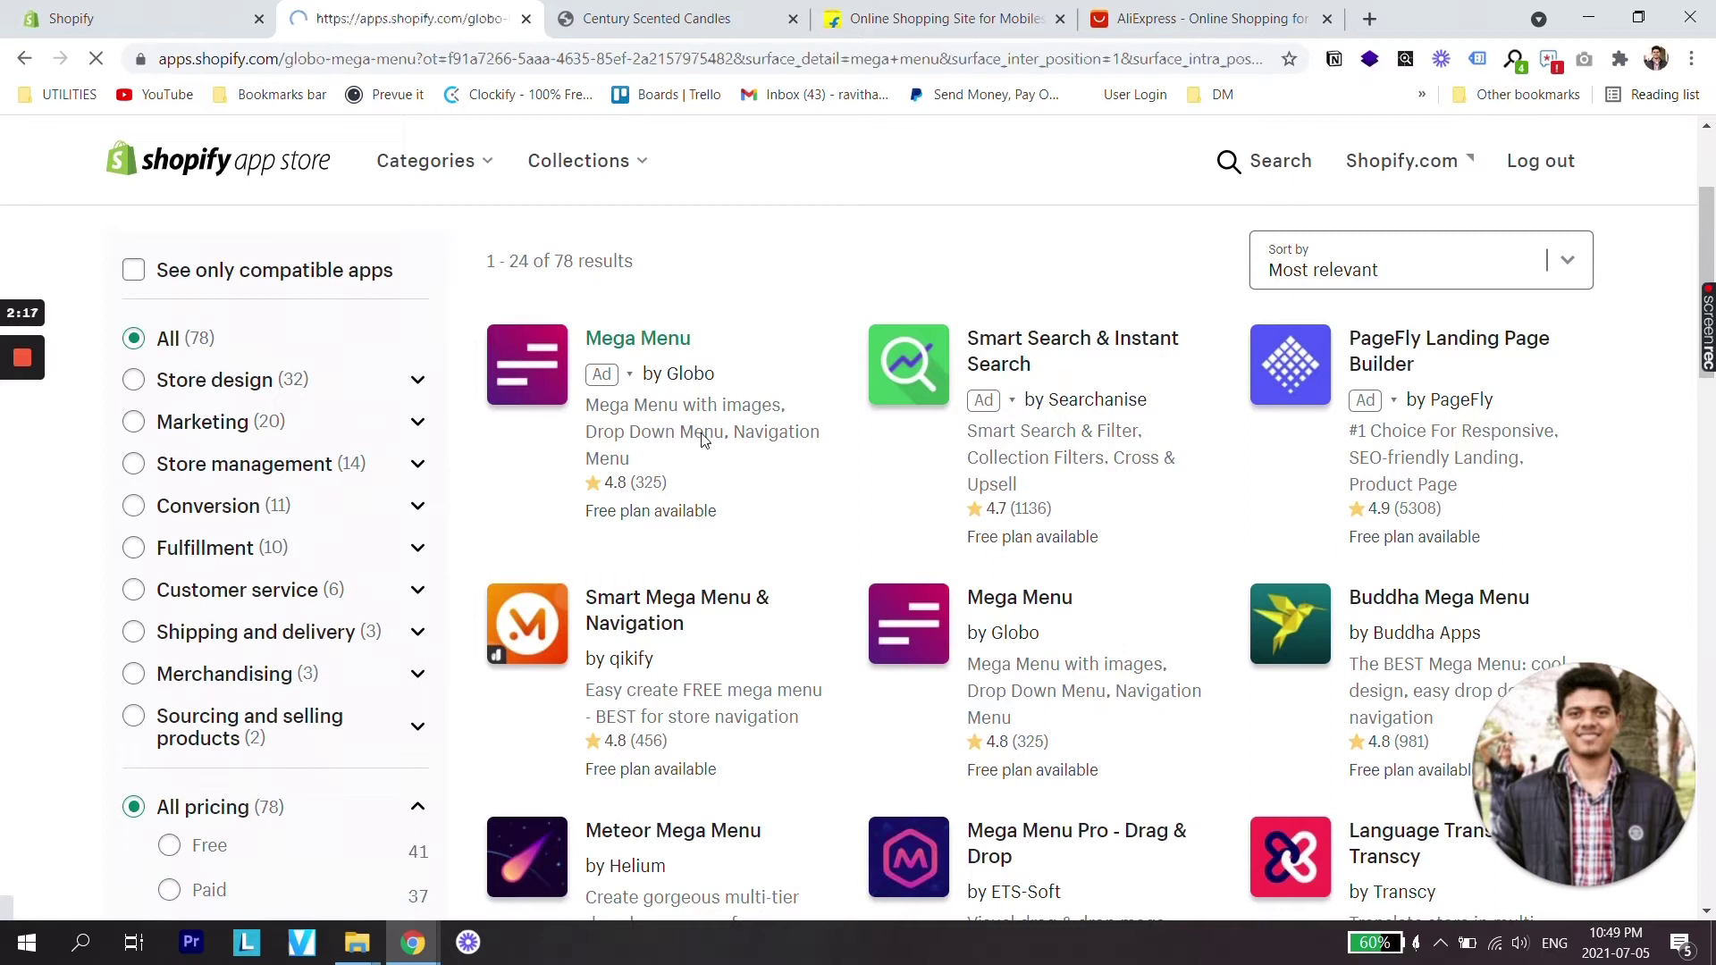
Install Mega Menu by Globo and delete the Home, All Collections and All Products items.
{"action": "left_click", "coordinate": [393, 565]}
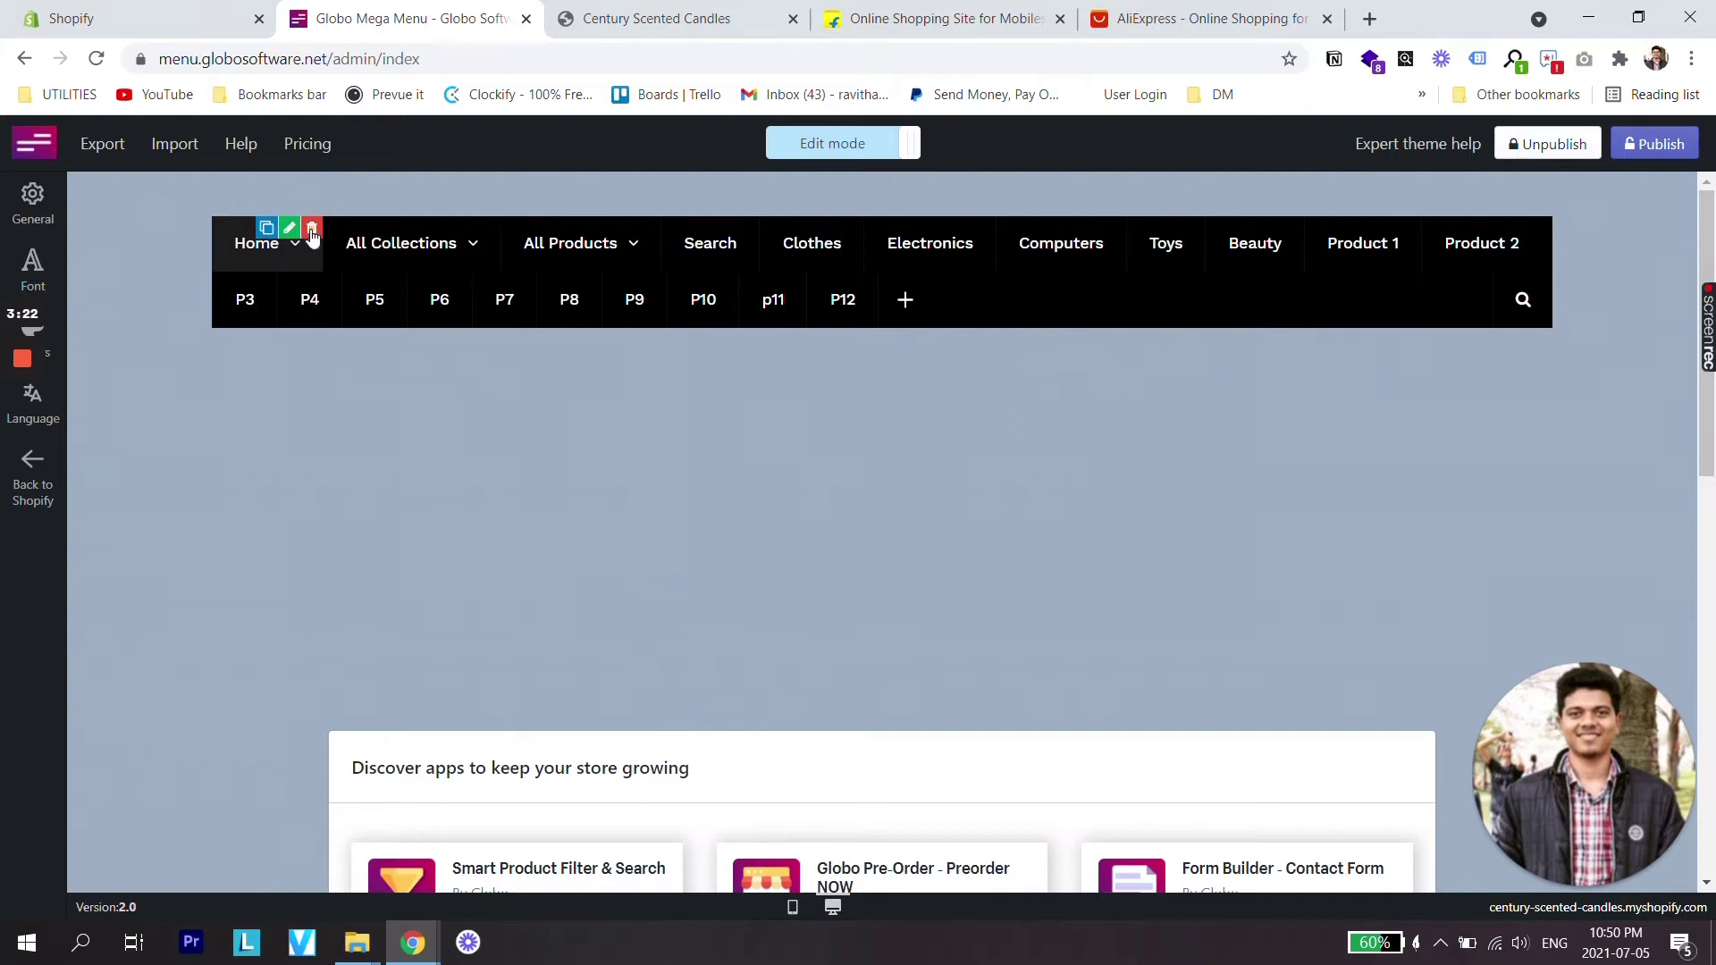
{"action": "left_click", "coordinate": [308, 229]}
{"action": "left_click", "coordinate": [1144, 590]}
{"action": "left_click", "coordinate": [487, 229]}
{"action": "left_click", "coordinate": [1144, 591]}
{"action": "left_click", "coordinate": [357, 229]}
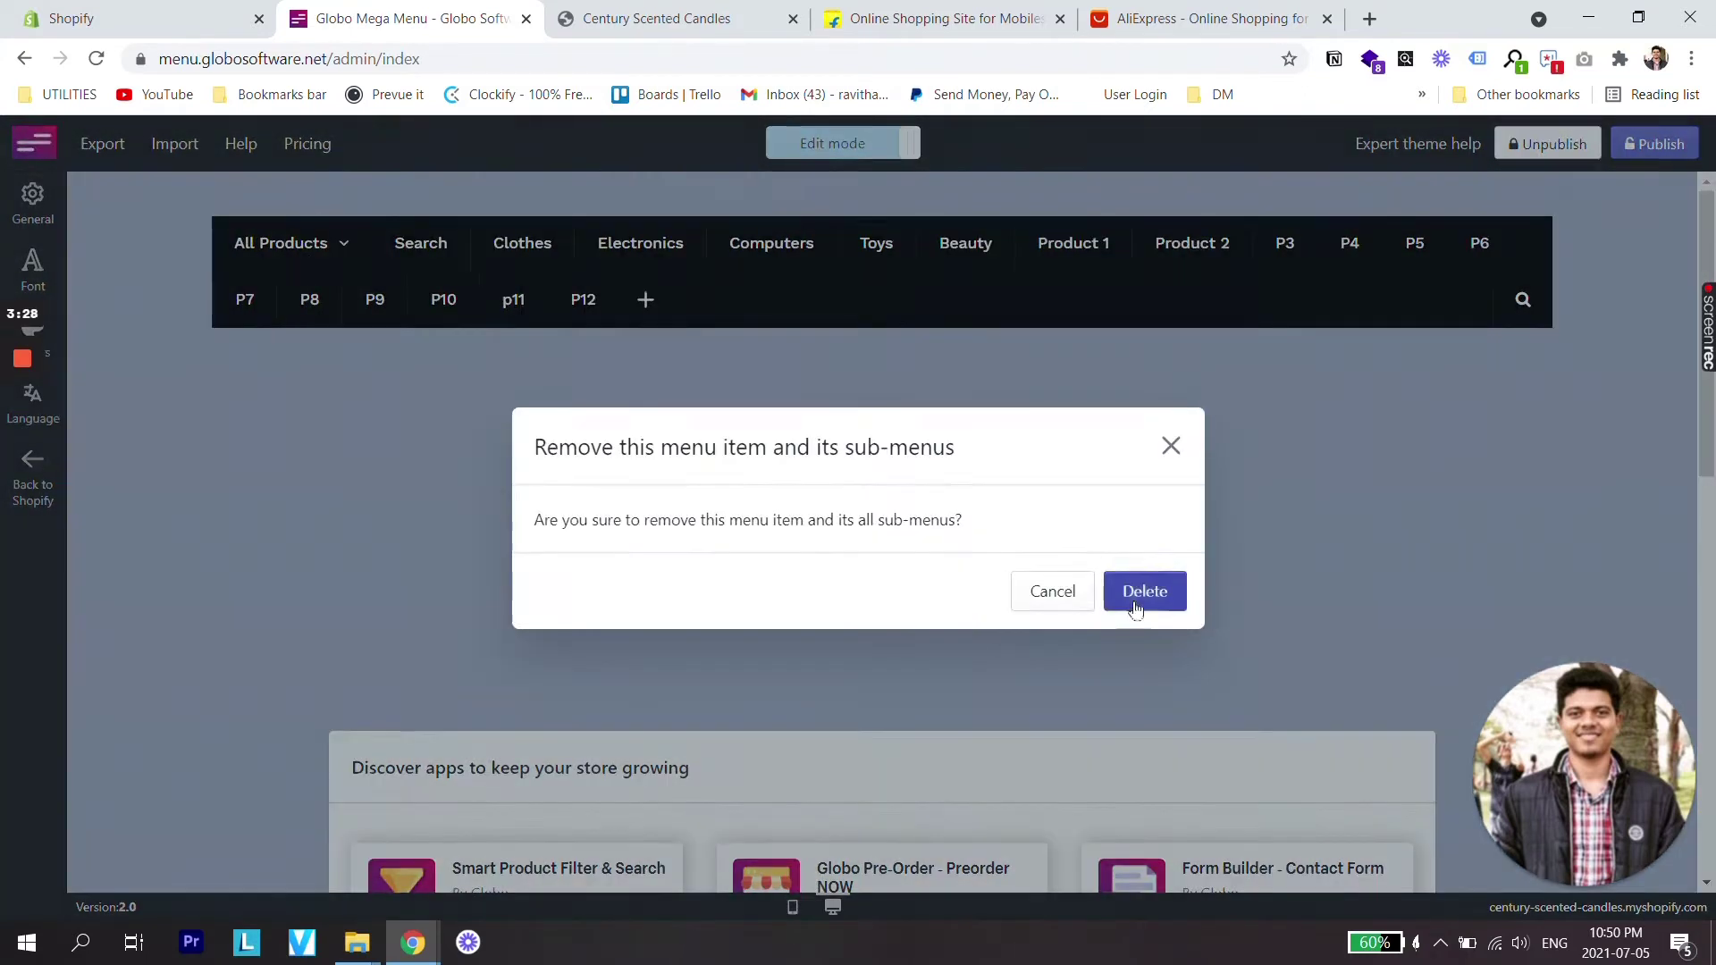
{"action": "left_click", "coordinate": [1144, 591]}
Delete the Search, Electronics, Product 1, Beauty, Computers, Toys and Product 2 items.
{"action": "left_click", "coordinate": [280, 228]}
{"action": "left_click", "coordinate": [1146, 597]}
{"action": "left_click", "coordinate": [280, 228]}
{"action": "left_click", "coordinate": [1147, 597]}
{"action": "left_click", "coordinate": [280, 228]}
{"action": "left_click", "coordinate": [1146, 597]}
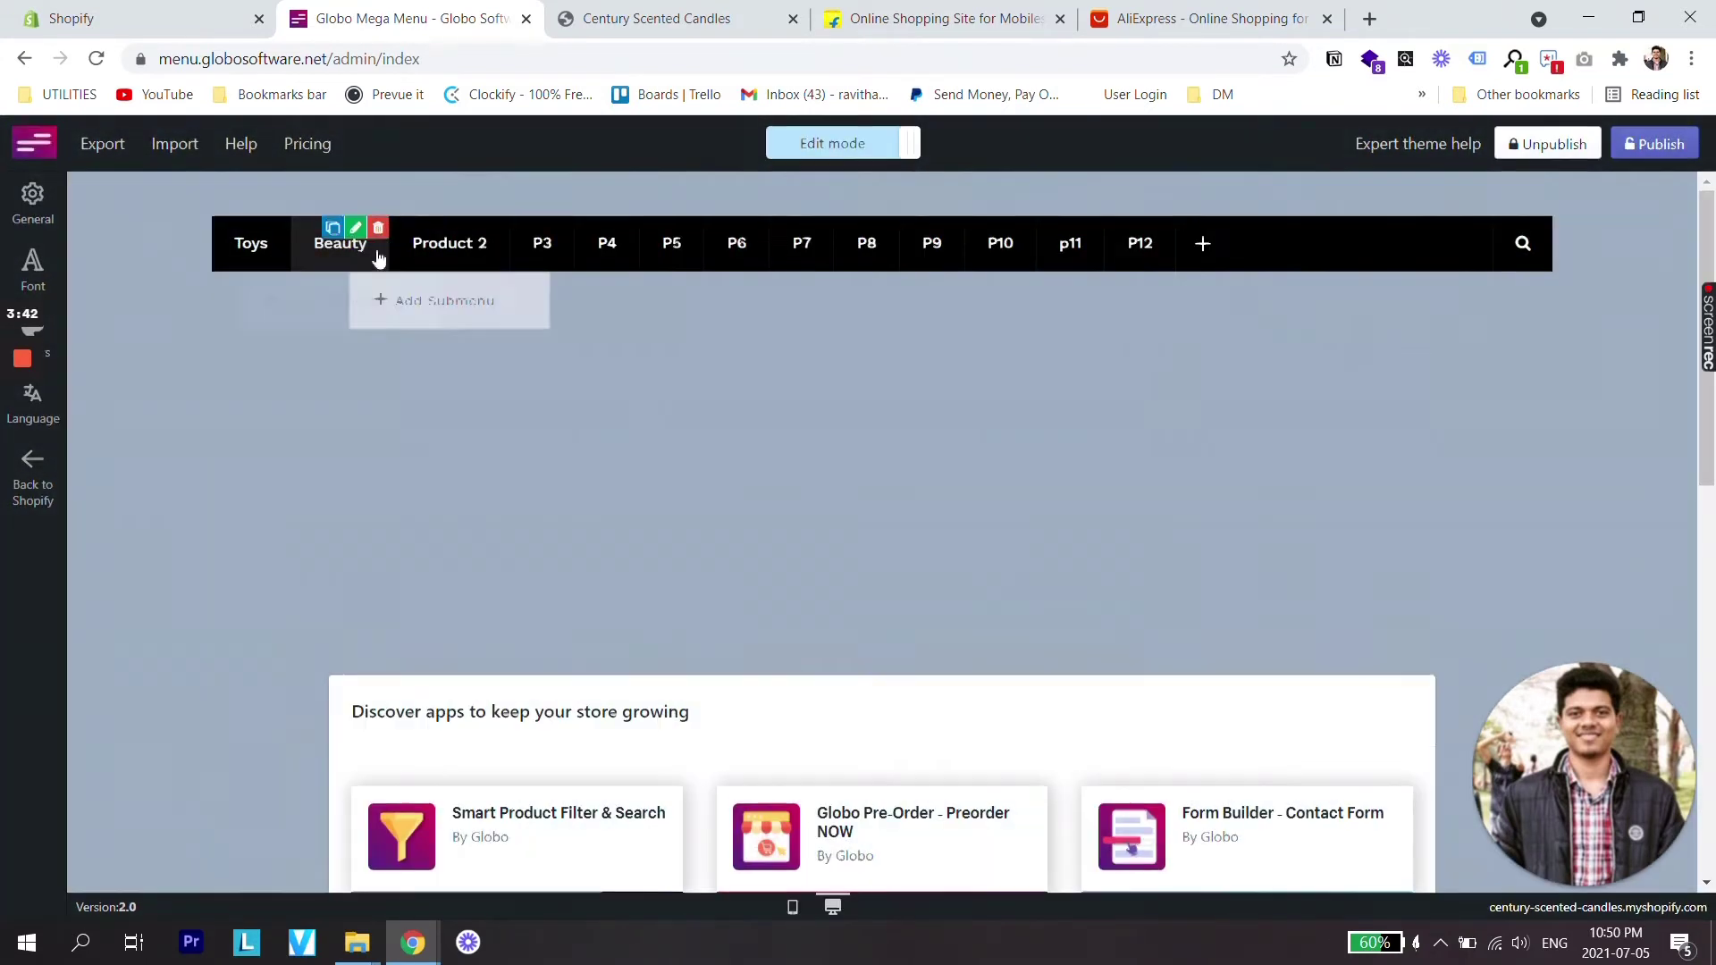
{"action": "left_click", "coordinate": [376, 228]}
{"action": "left_click", "coordinate": [1146, 597]}
{"action": "left_click", "coordinate": [280, 228]}
{"action": "left_click", "coordinate": [1147, 597]}
{"action": "left_click", "coordinate": [315, 228]}
{"action": "left_click", "coordinate": [1146, 596]}
Keep deleting the numbered P3–P11 items, confirming each removal.
{"action": "left_click", "coordinate": [268, 228]}
{"action": "left_click", "coordinate": [1146, 597]}
{"action": "left_click", "coordinate": [266, 227]}
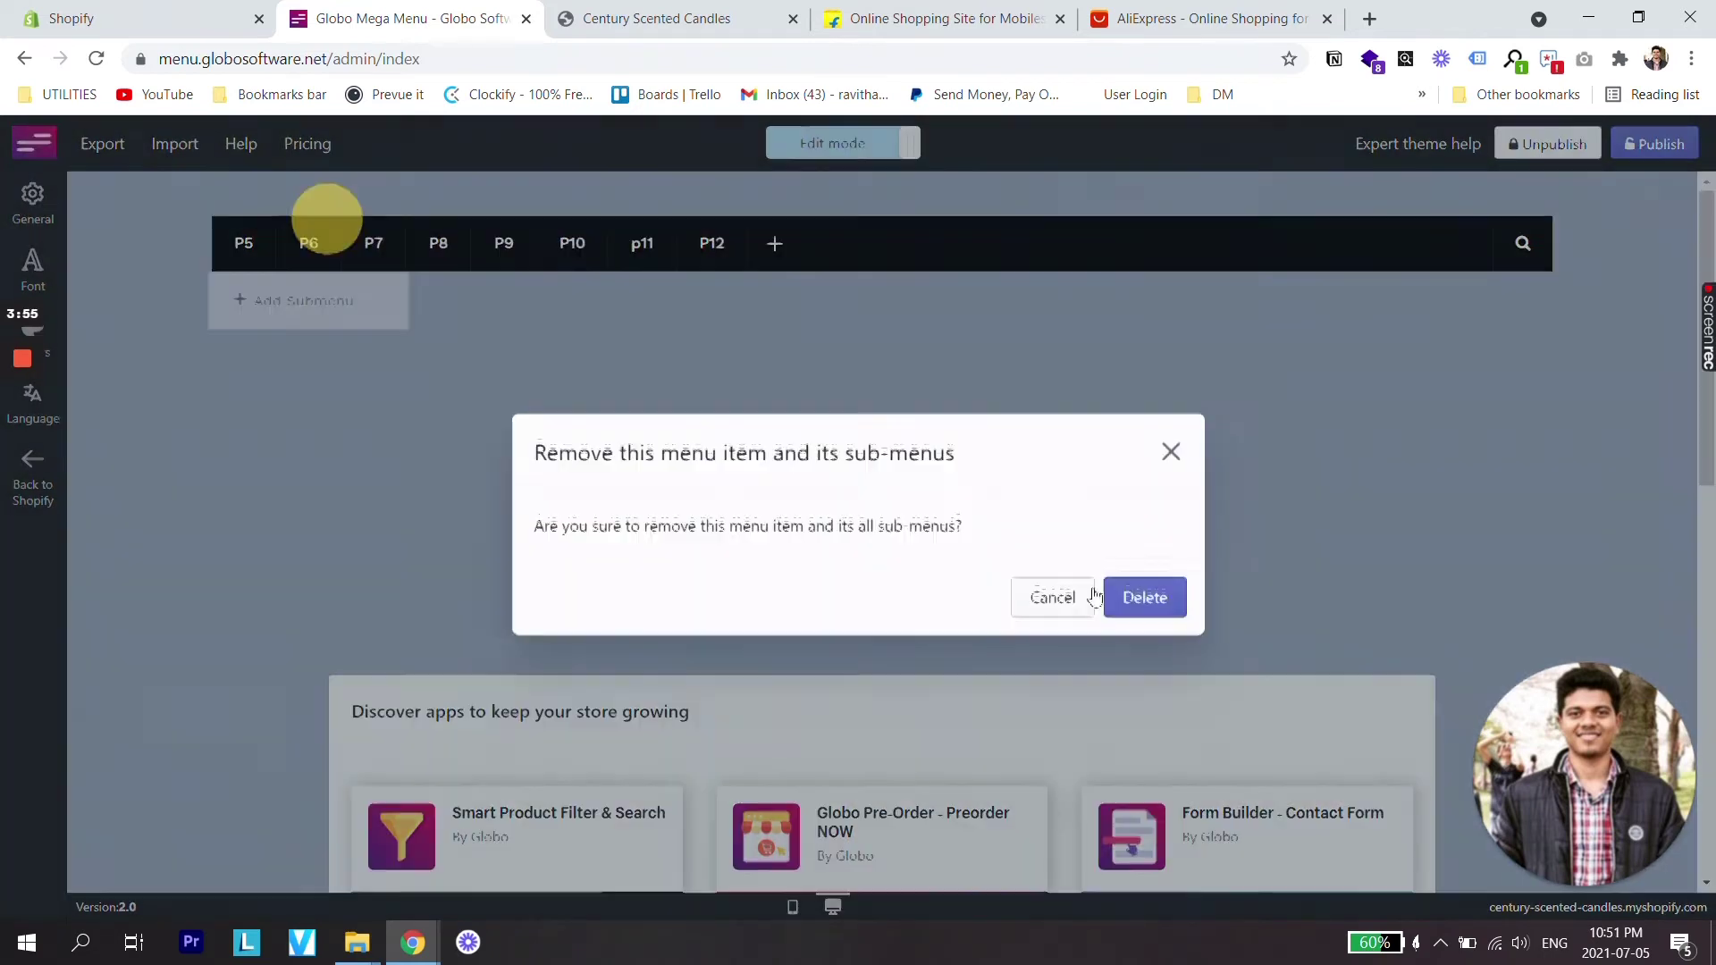
{"action": "left_click", "coordinate": [1146, 597]}
{"action": "left_click", "coordinate": [330, 228]}
{"action": "left_click", "coordinate": [1147, 597]}
{"action": "left_click", "coordinate": [268, 228]}
{"action": "left_click", "coordinate": [1146, 597]}
{"action": "left_click", "coordinate": [268, 228]}
{"action": "left_click", "coordinate": [1146, 597]}
{"action": "left_click", "coordinate": [268, 228]}
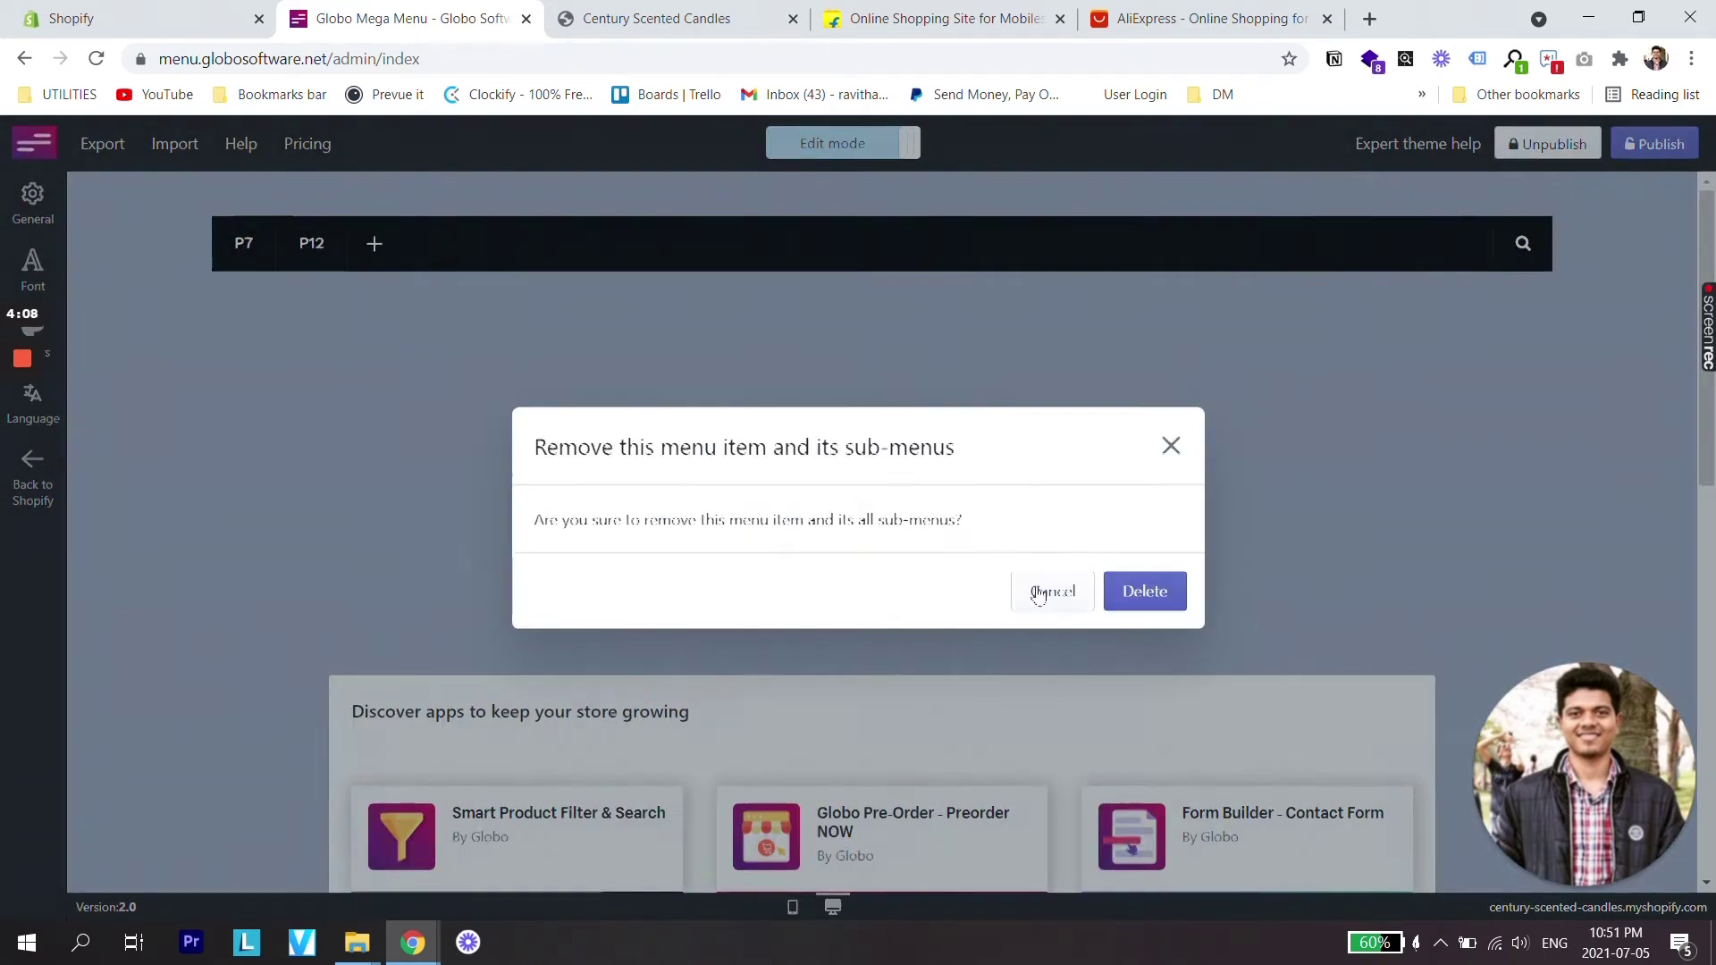
Remove the last item, then tick All Products and All Collections as new menu items.
{"action": "left_click", "coordinate": [1146, 597]}
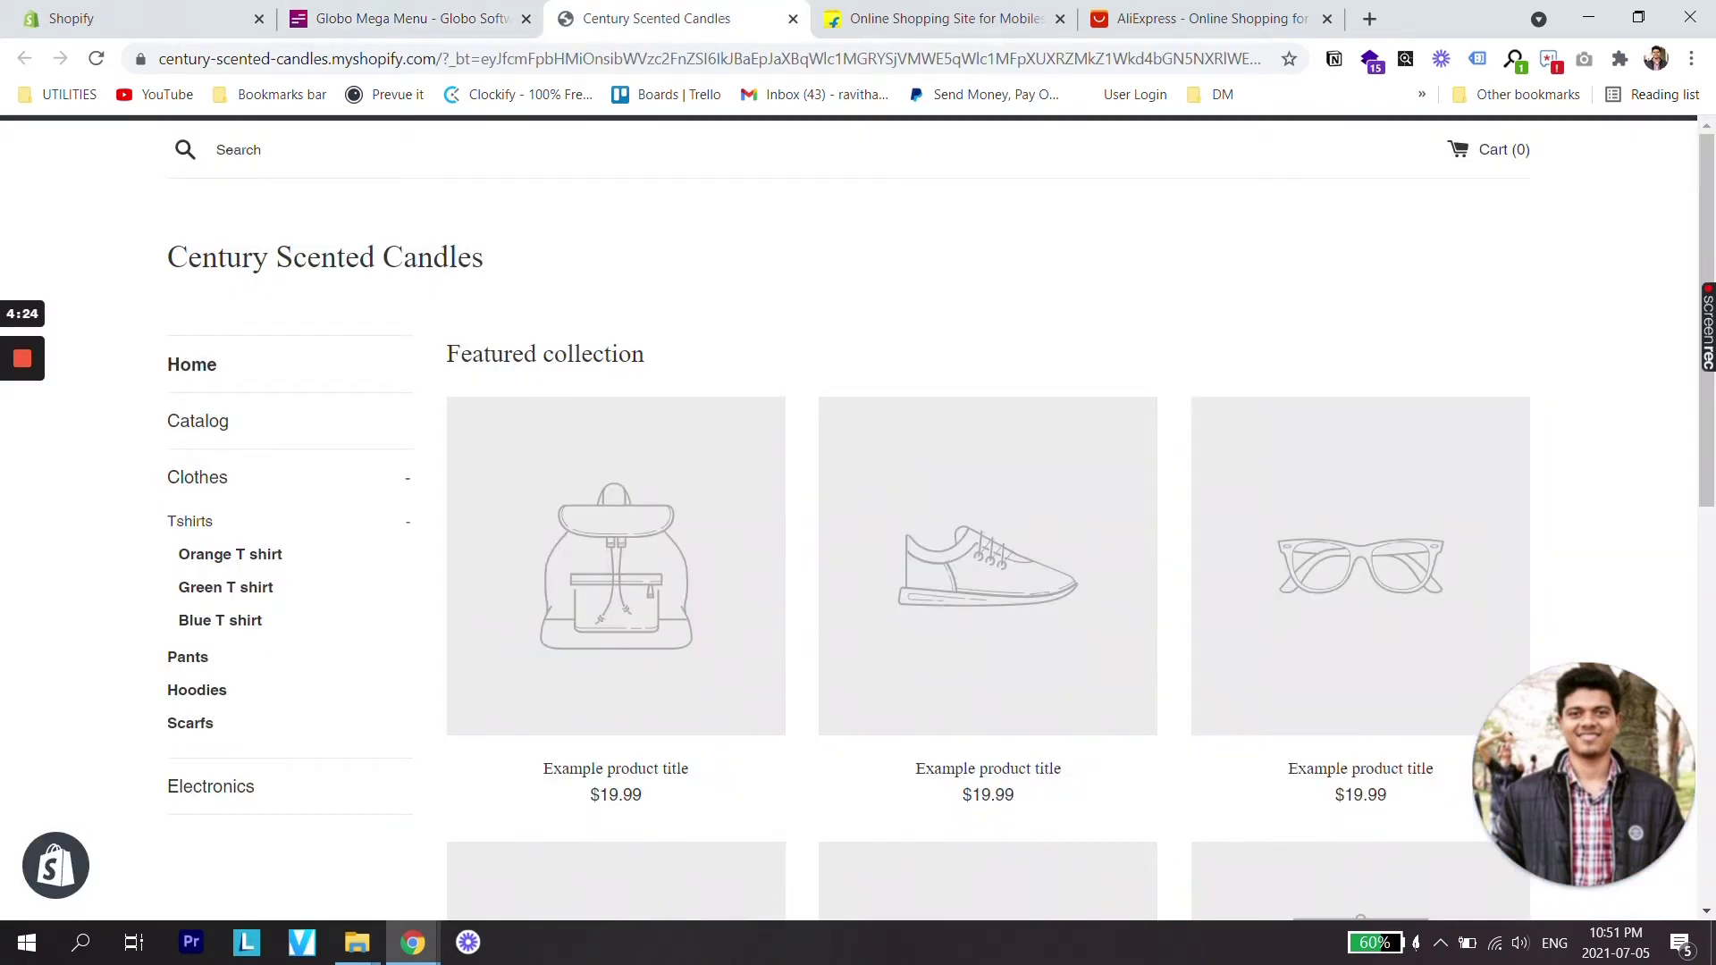
{"action": "left_click", "coordinate": [382, 16]}
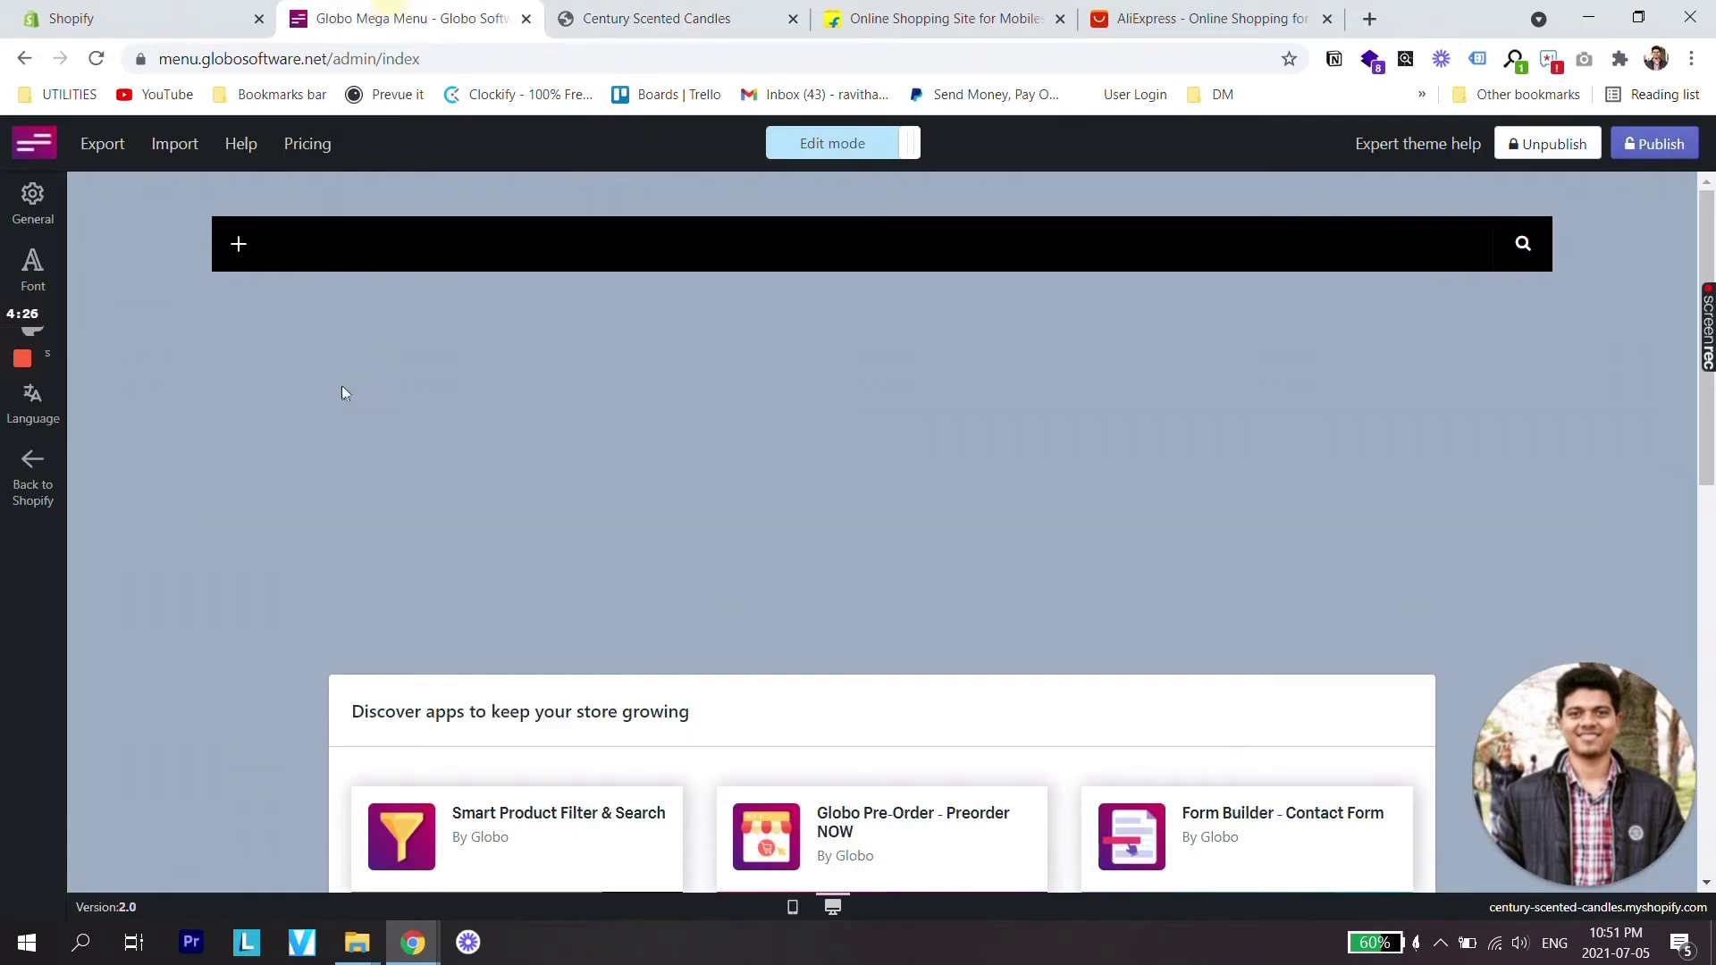
{"action": "left_click", "coordinate": [239, 245]}
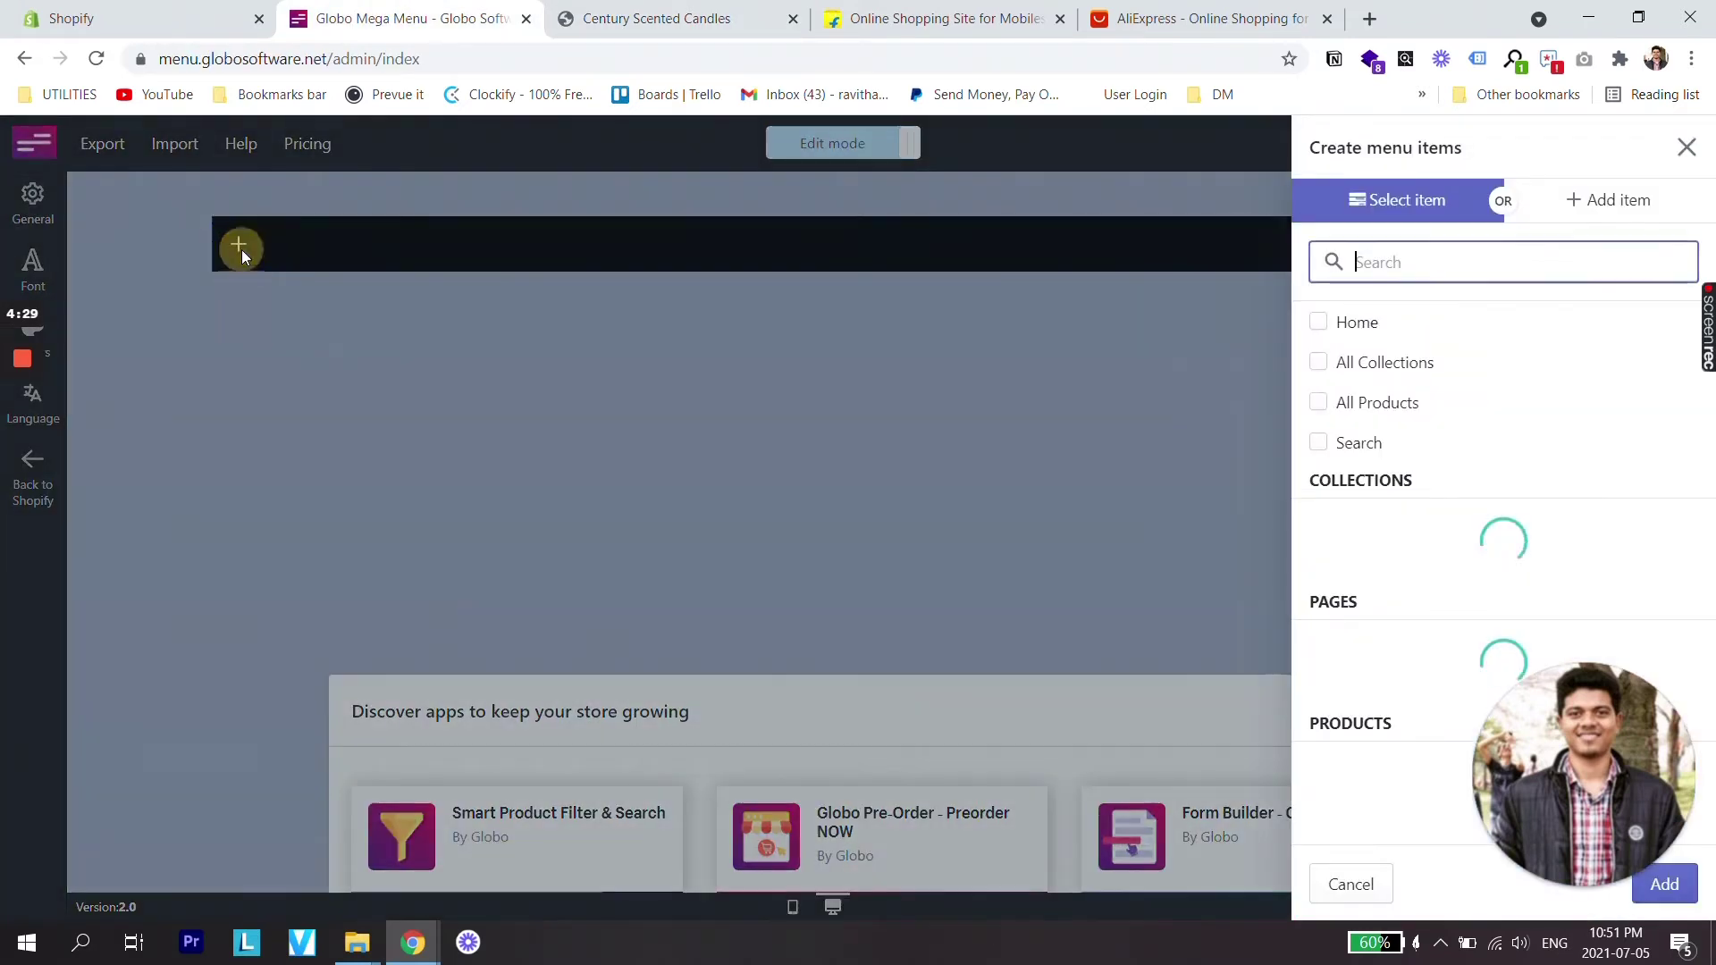
{"action": "left_click", "coordinate": [1319, 406]}
{"action": "left_click", "coordinate": [1318, 362]}
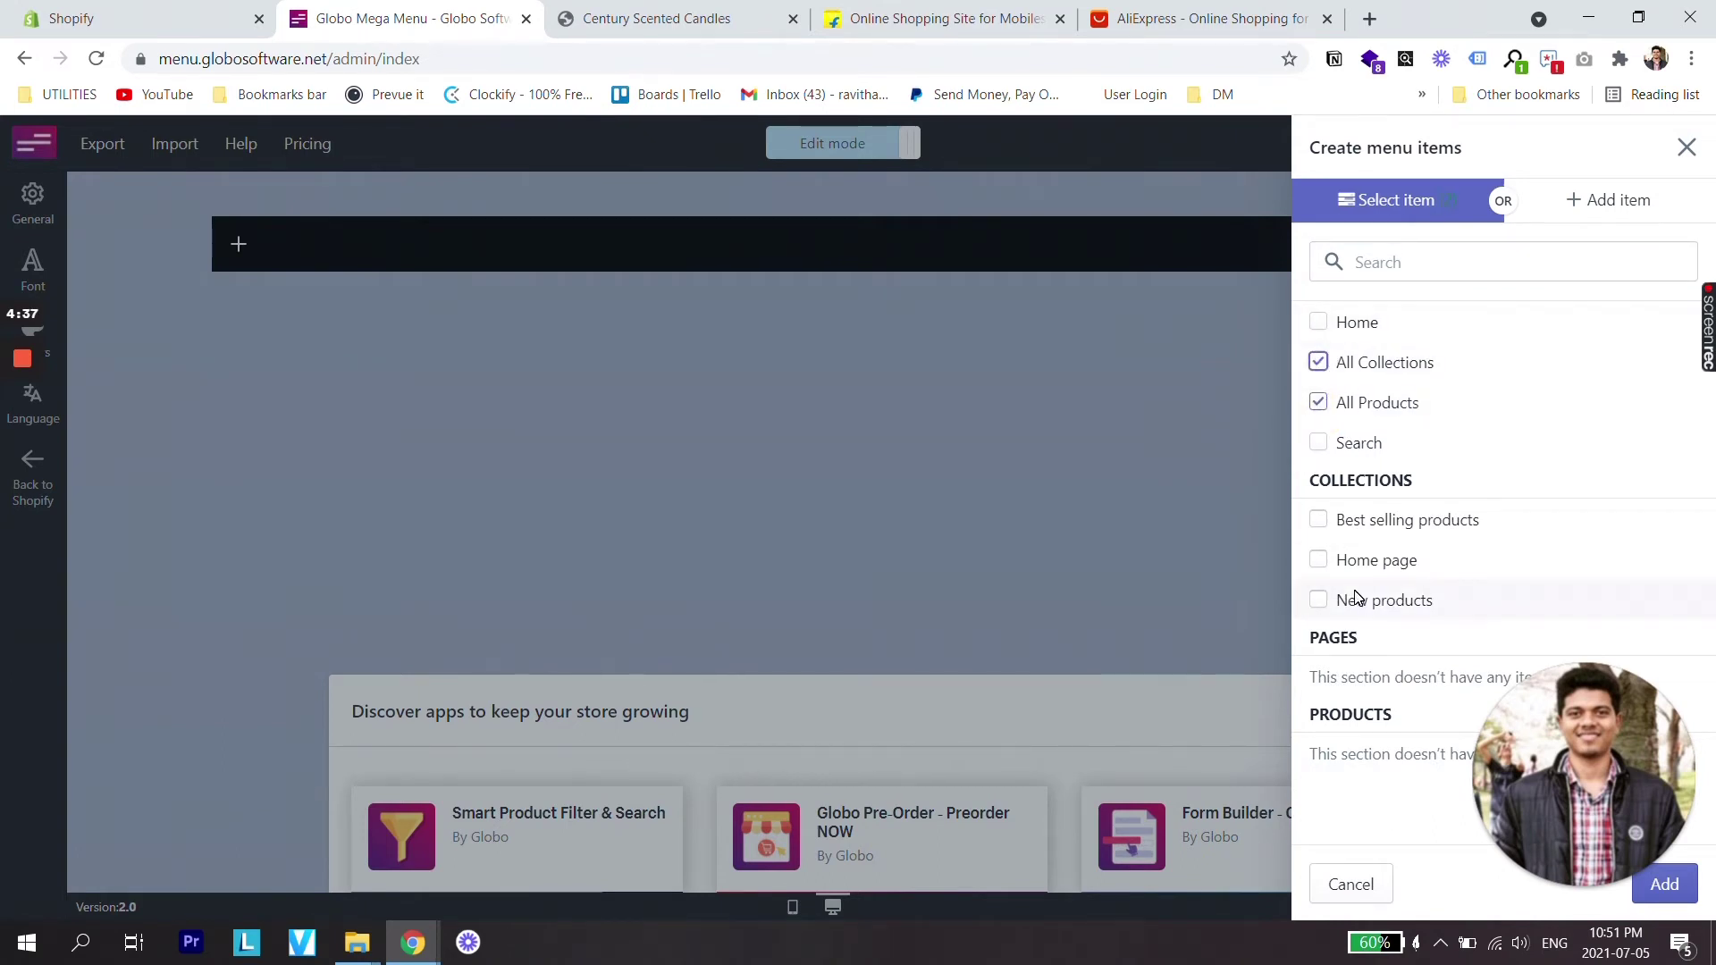
Check the storefront, then untick All Collections and All Products again.
{"action": "left_click", "coordinate": [746, 27]}
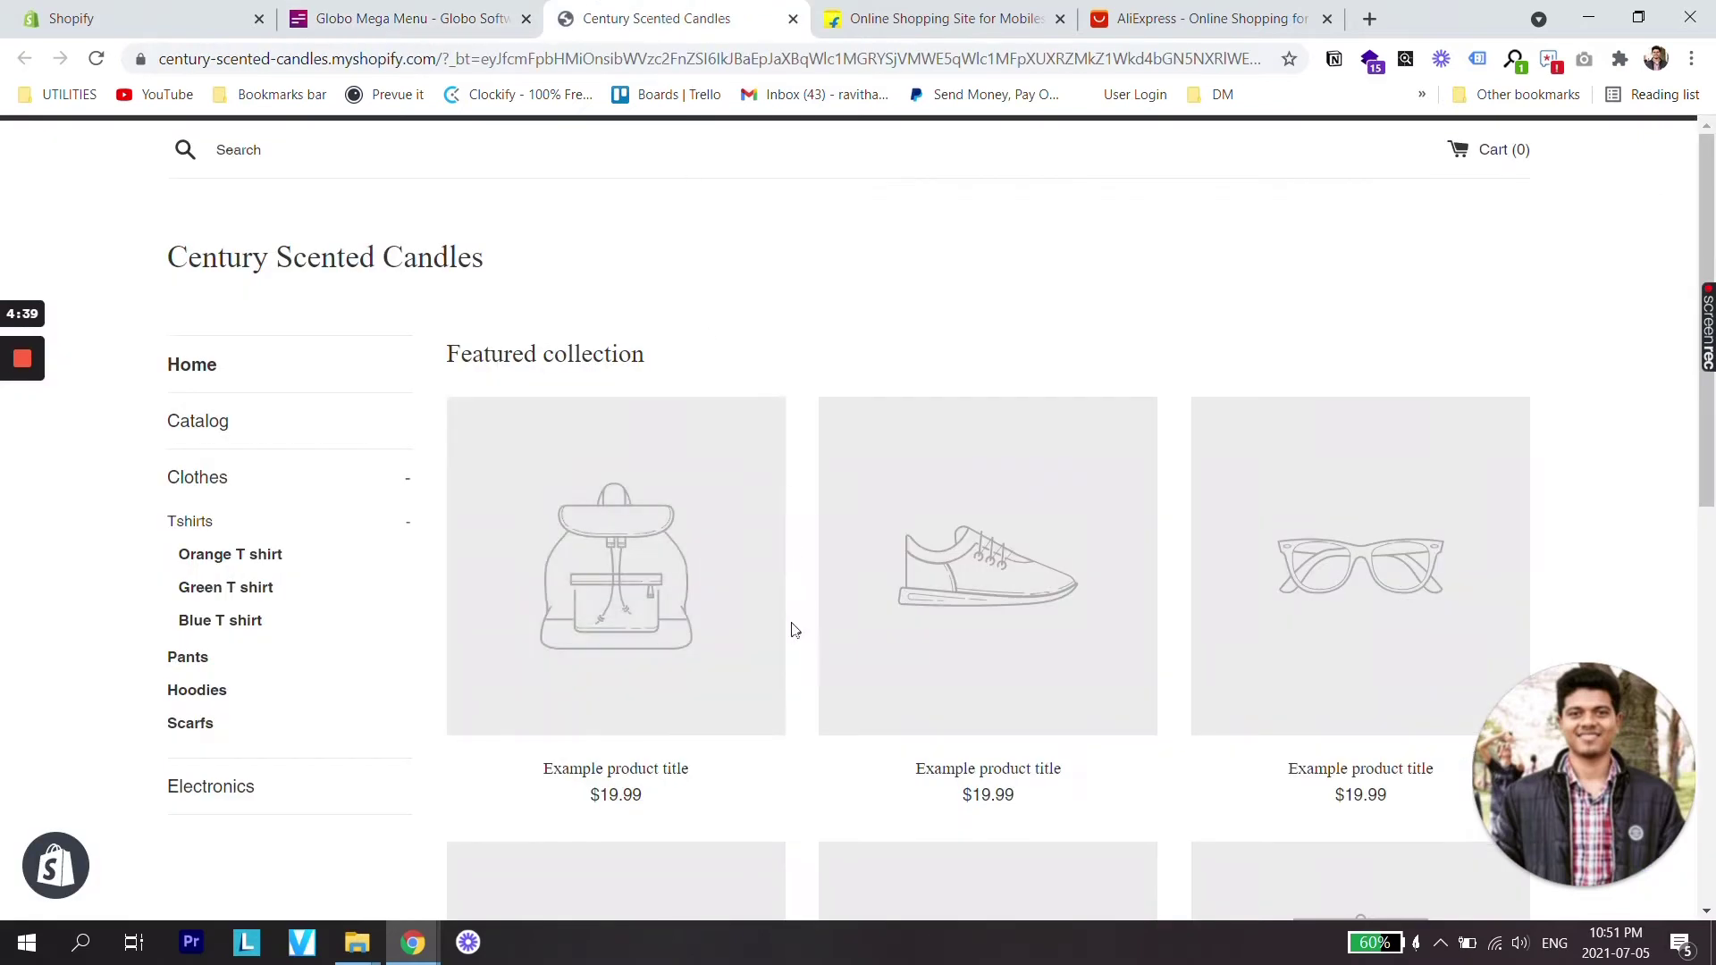
{"action": "left_click", "coordinate": [411, 20]}
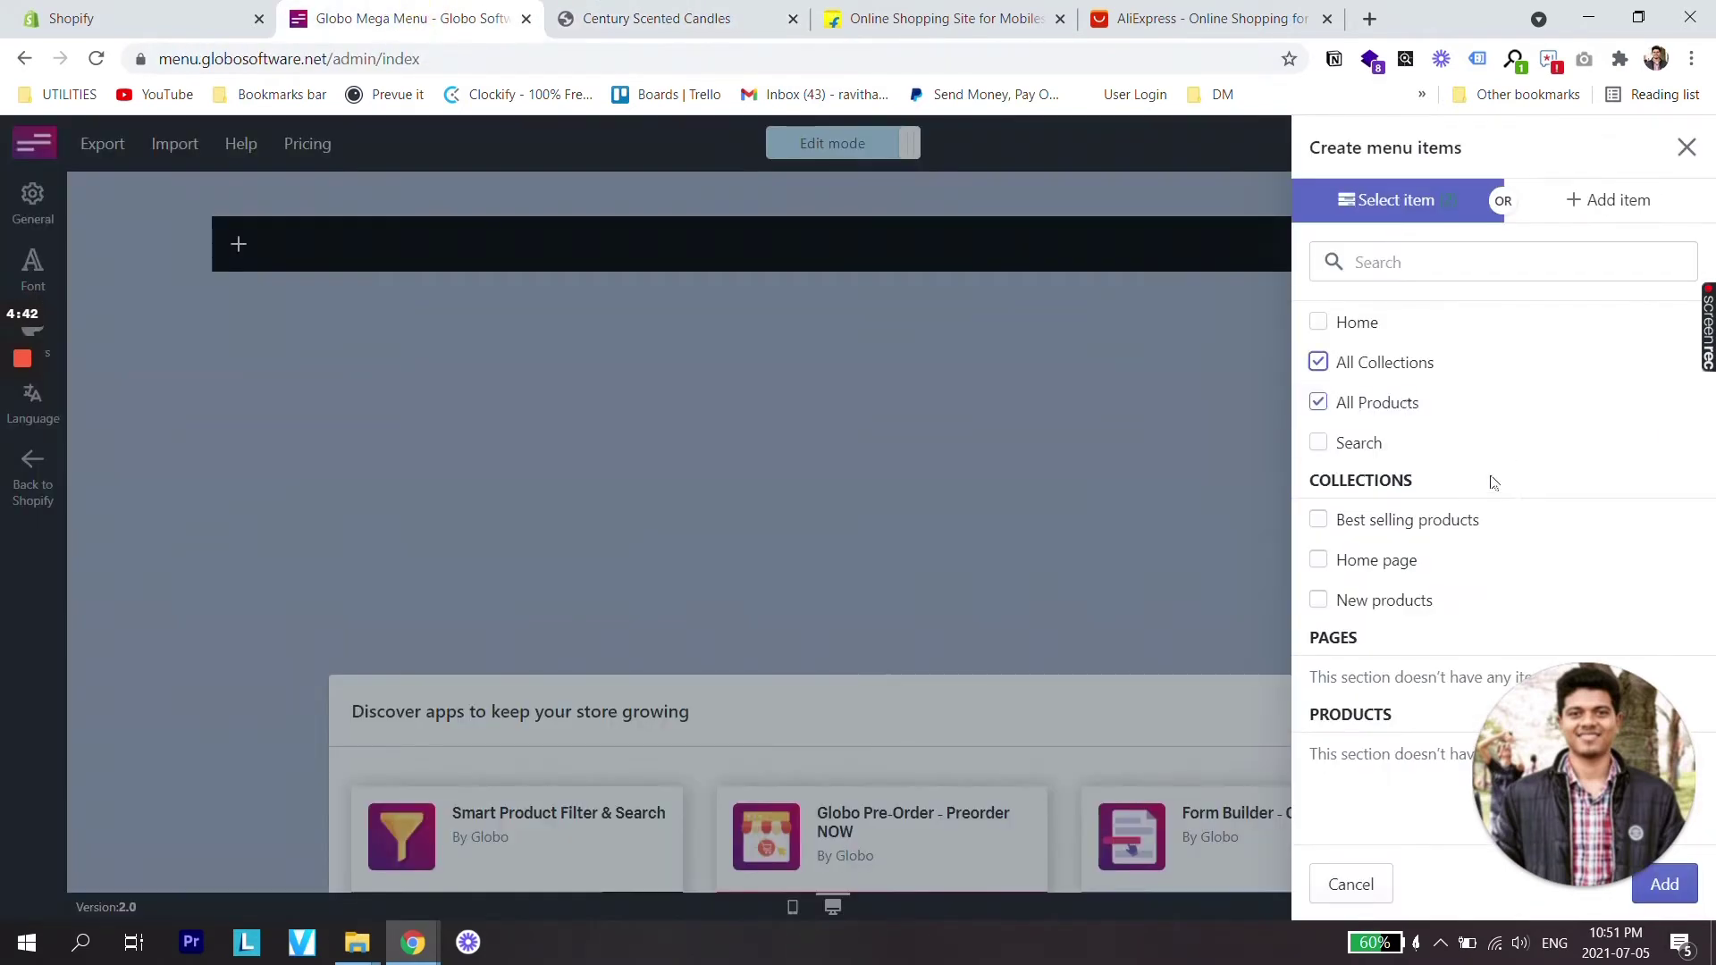
{"action": "left_click", "coordinate": [1316, 364]}
{"action": "left_click", "coordinate": [1320, 407]}
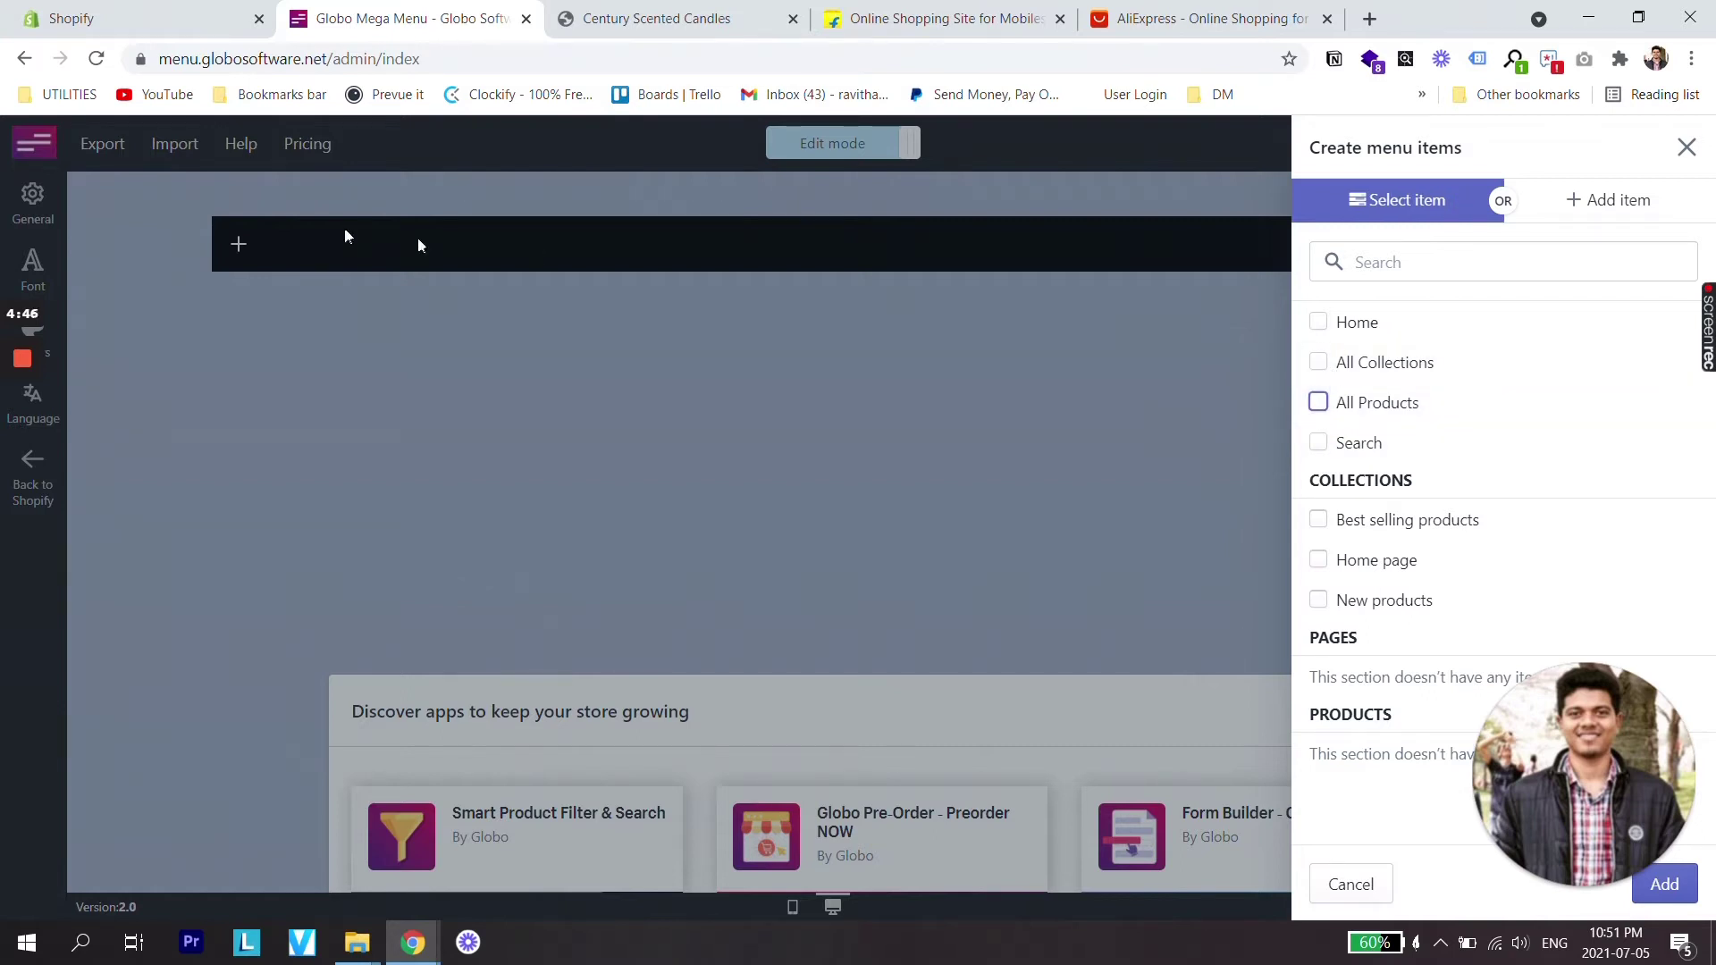
Create custom menu items titled Item1 and Item 2.
{"action": "left_click", "coordinate": [1618, 209]}
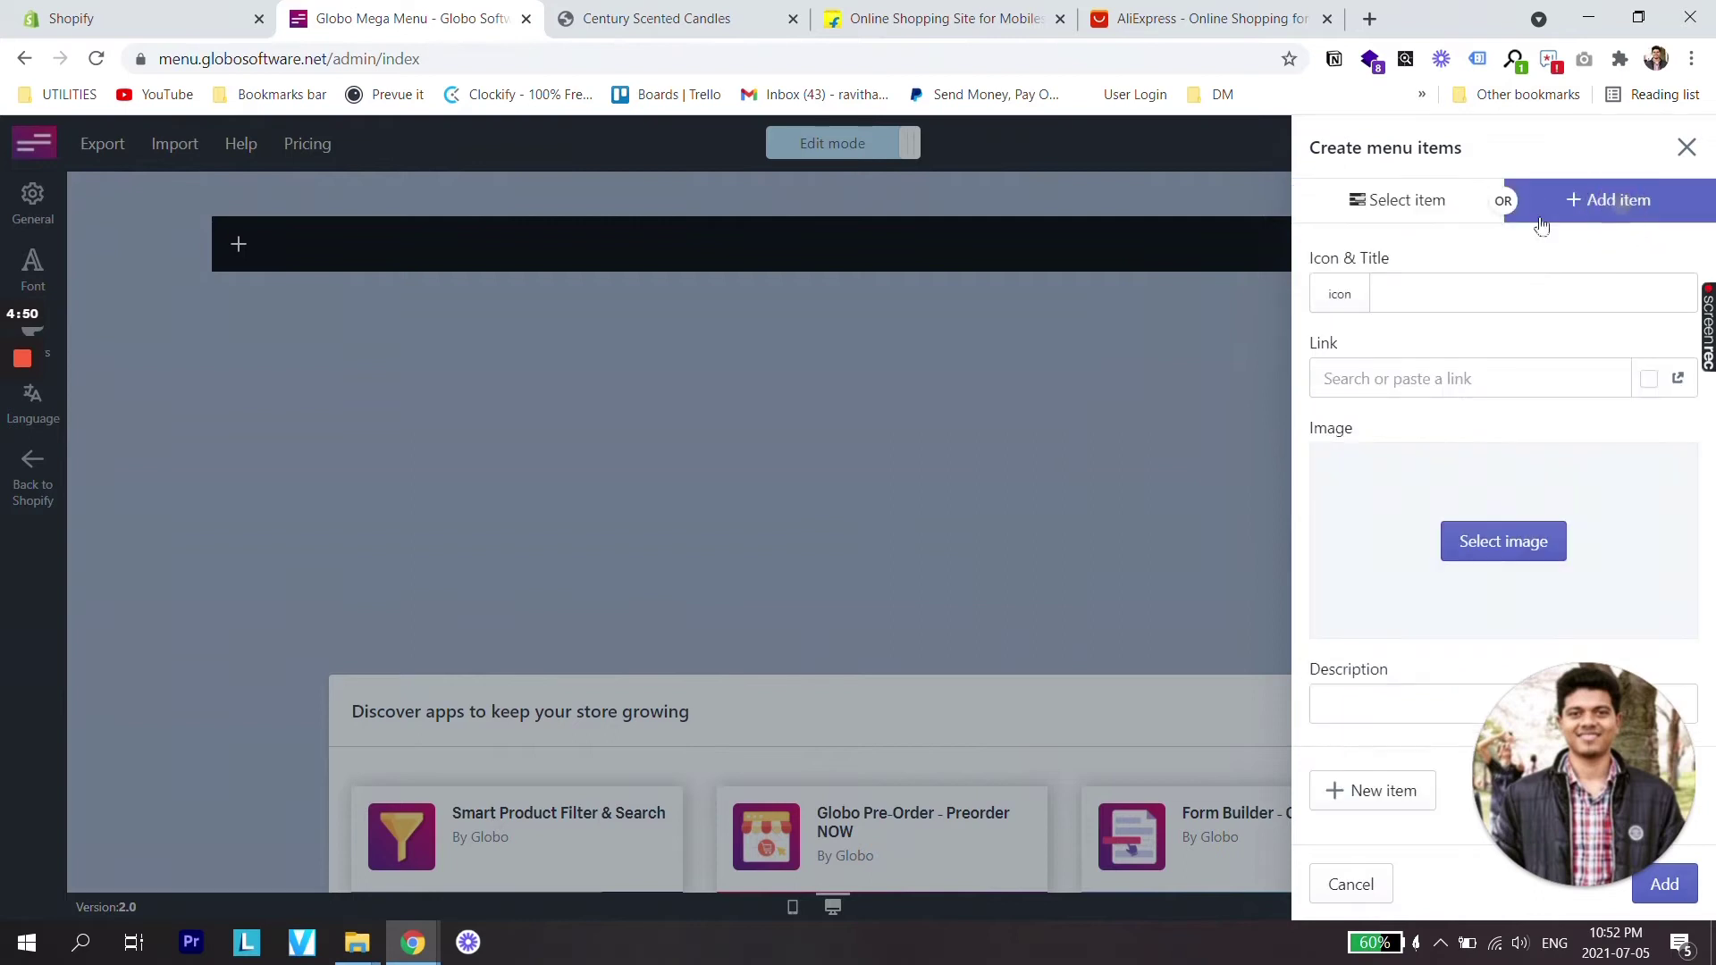
{"action": "left_click", "coordinate": [1383, 293]}
{"action": "type", "text": "Item1"}
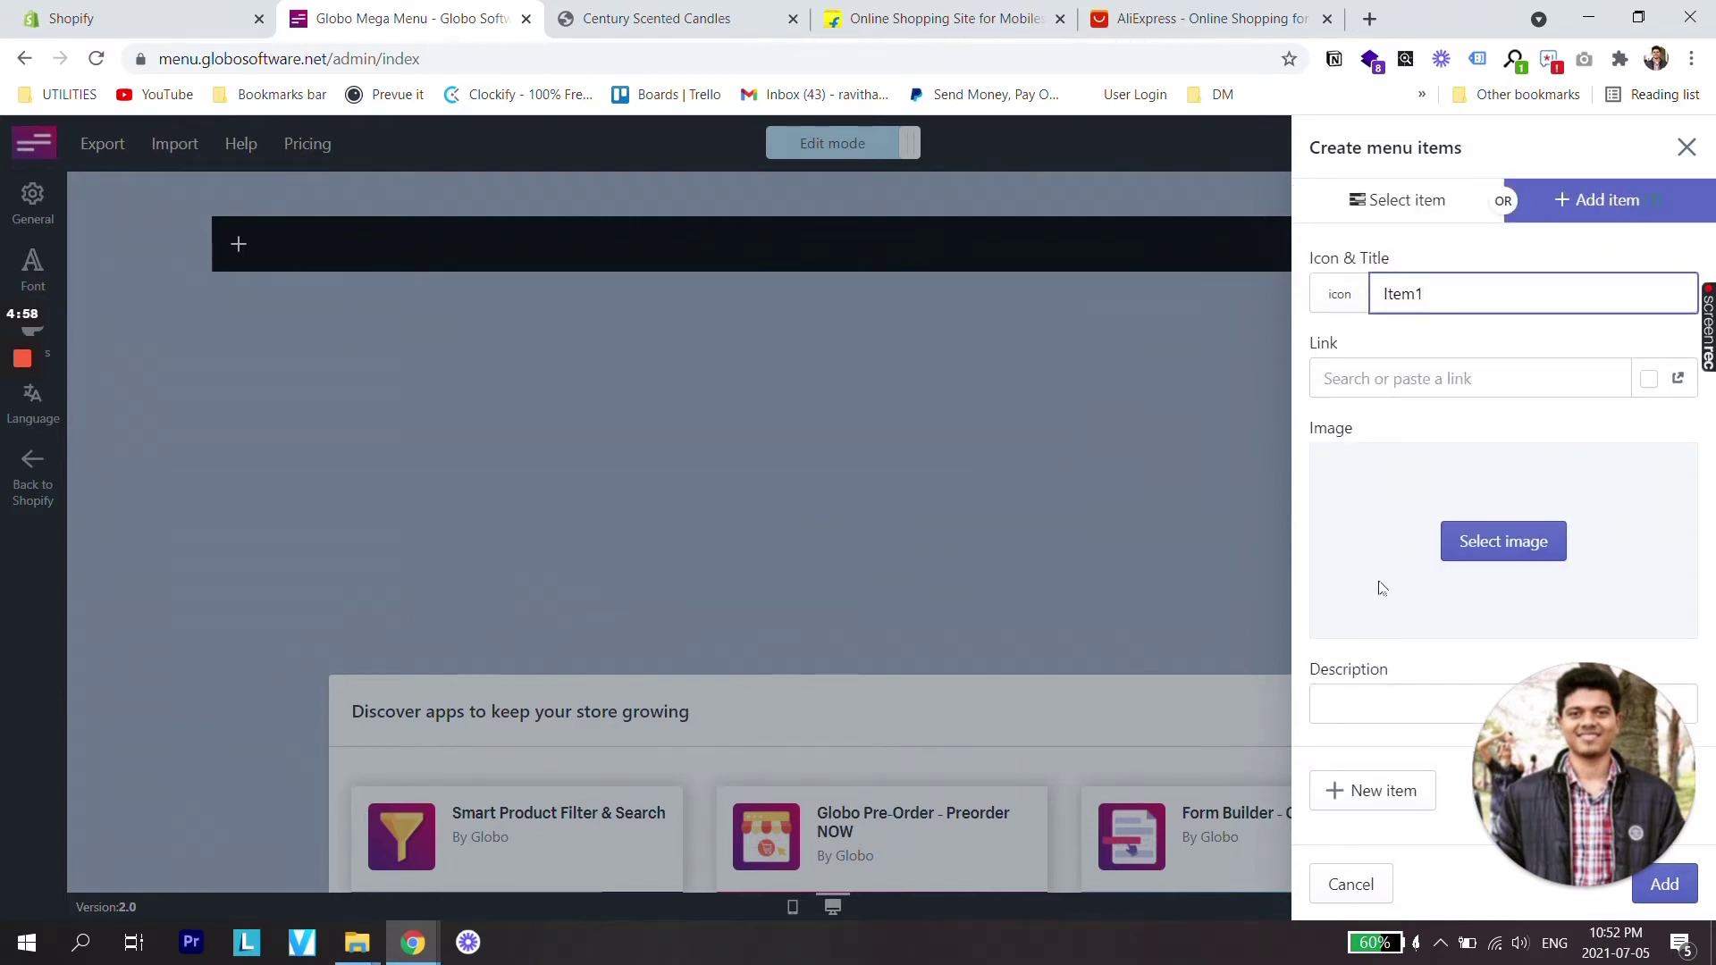
{"action": "left_click", "coordinate": [1340, 803]}
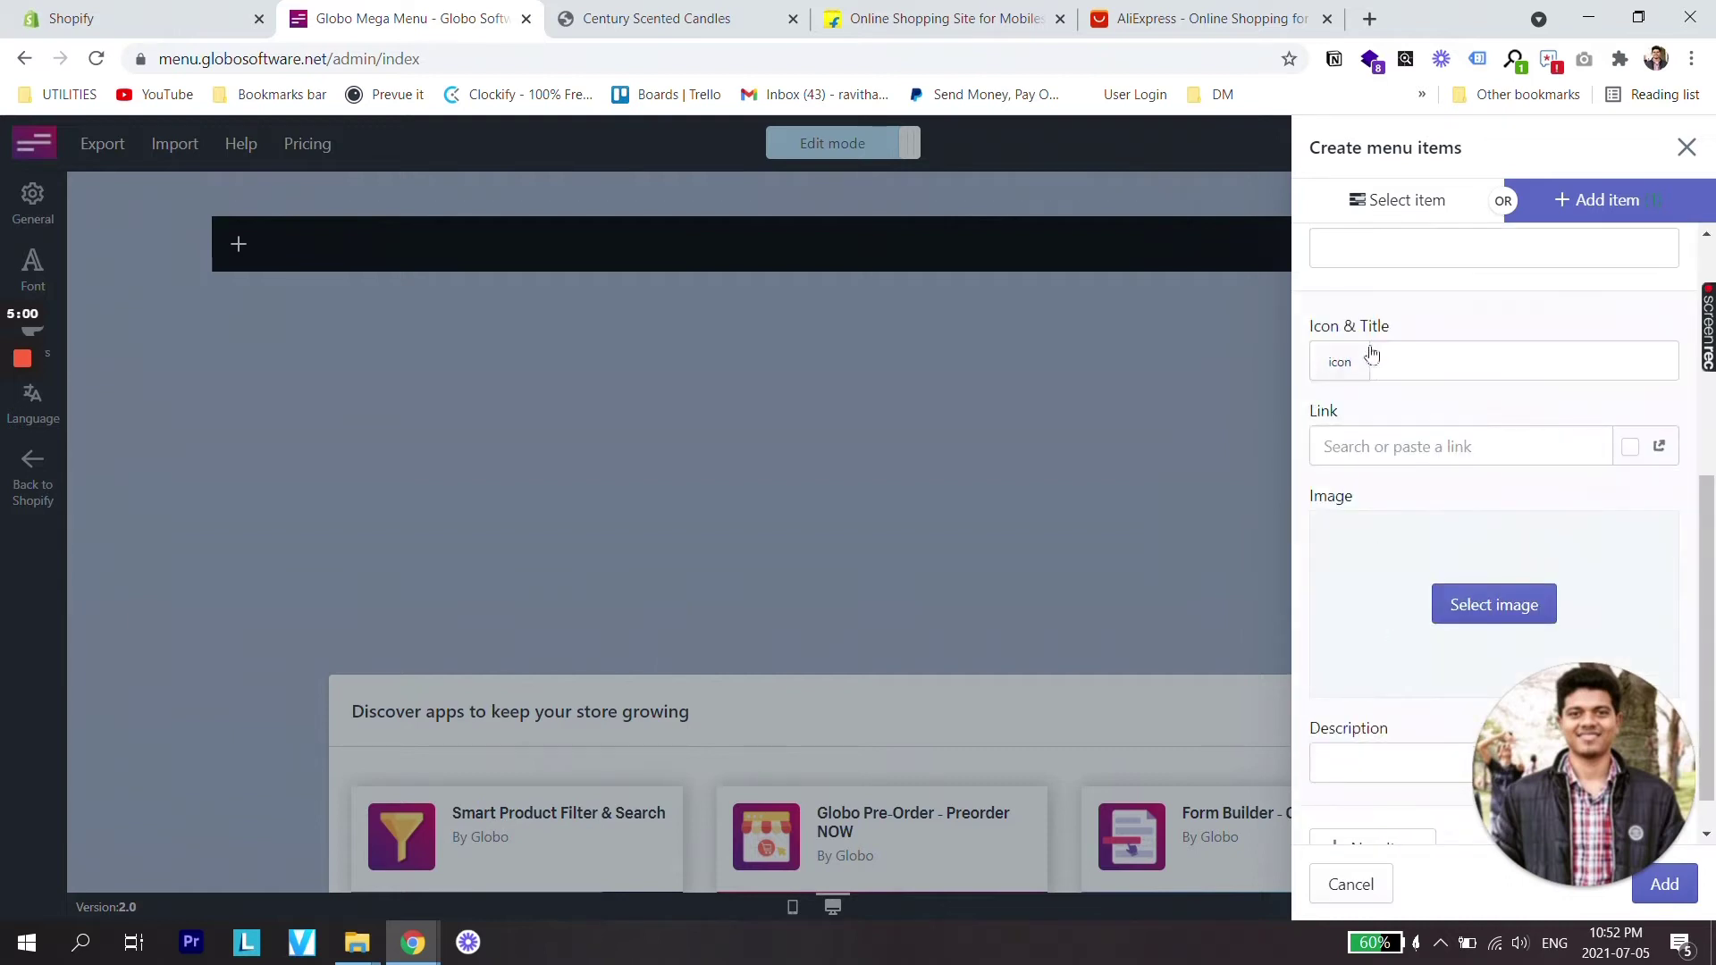
{"action": "left_click", "coordinate": [1372, 358]}
{"action": "type", "text": "Item 2"}
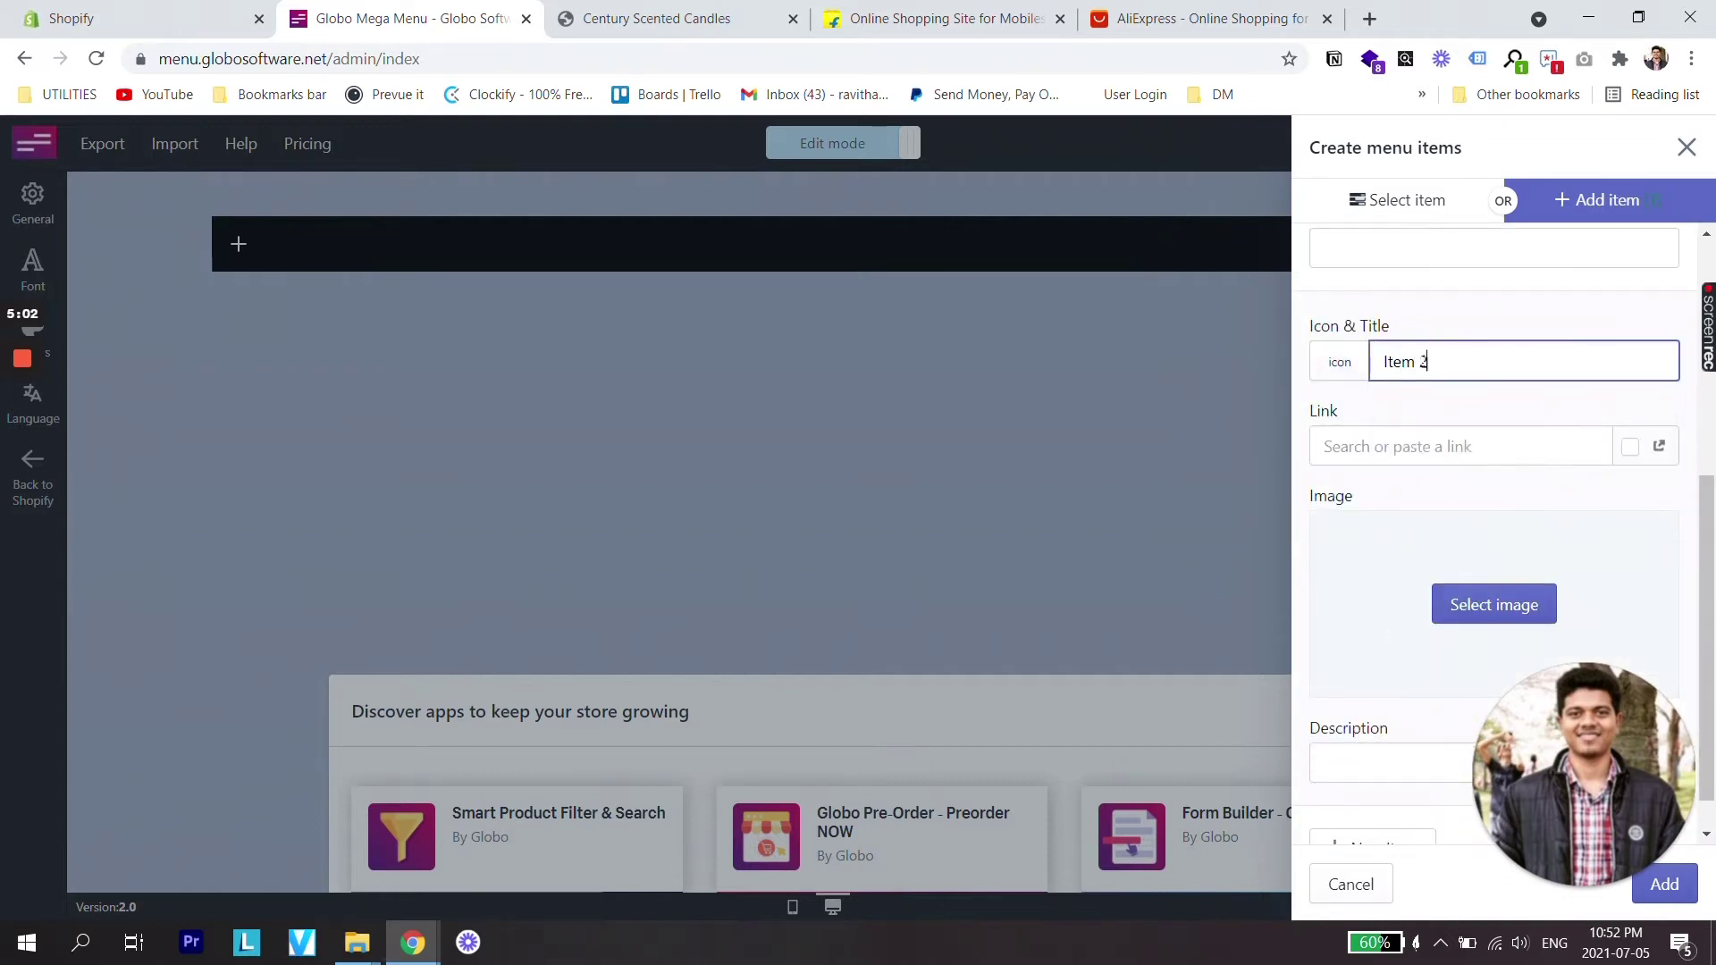
{"action": "scroll", "coordinate": [1504, 536], "scroll_direction": "down", "scroll_amount": 1}
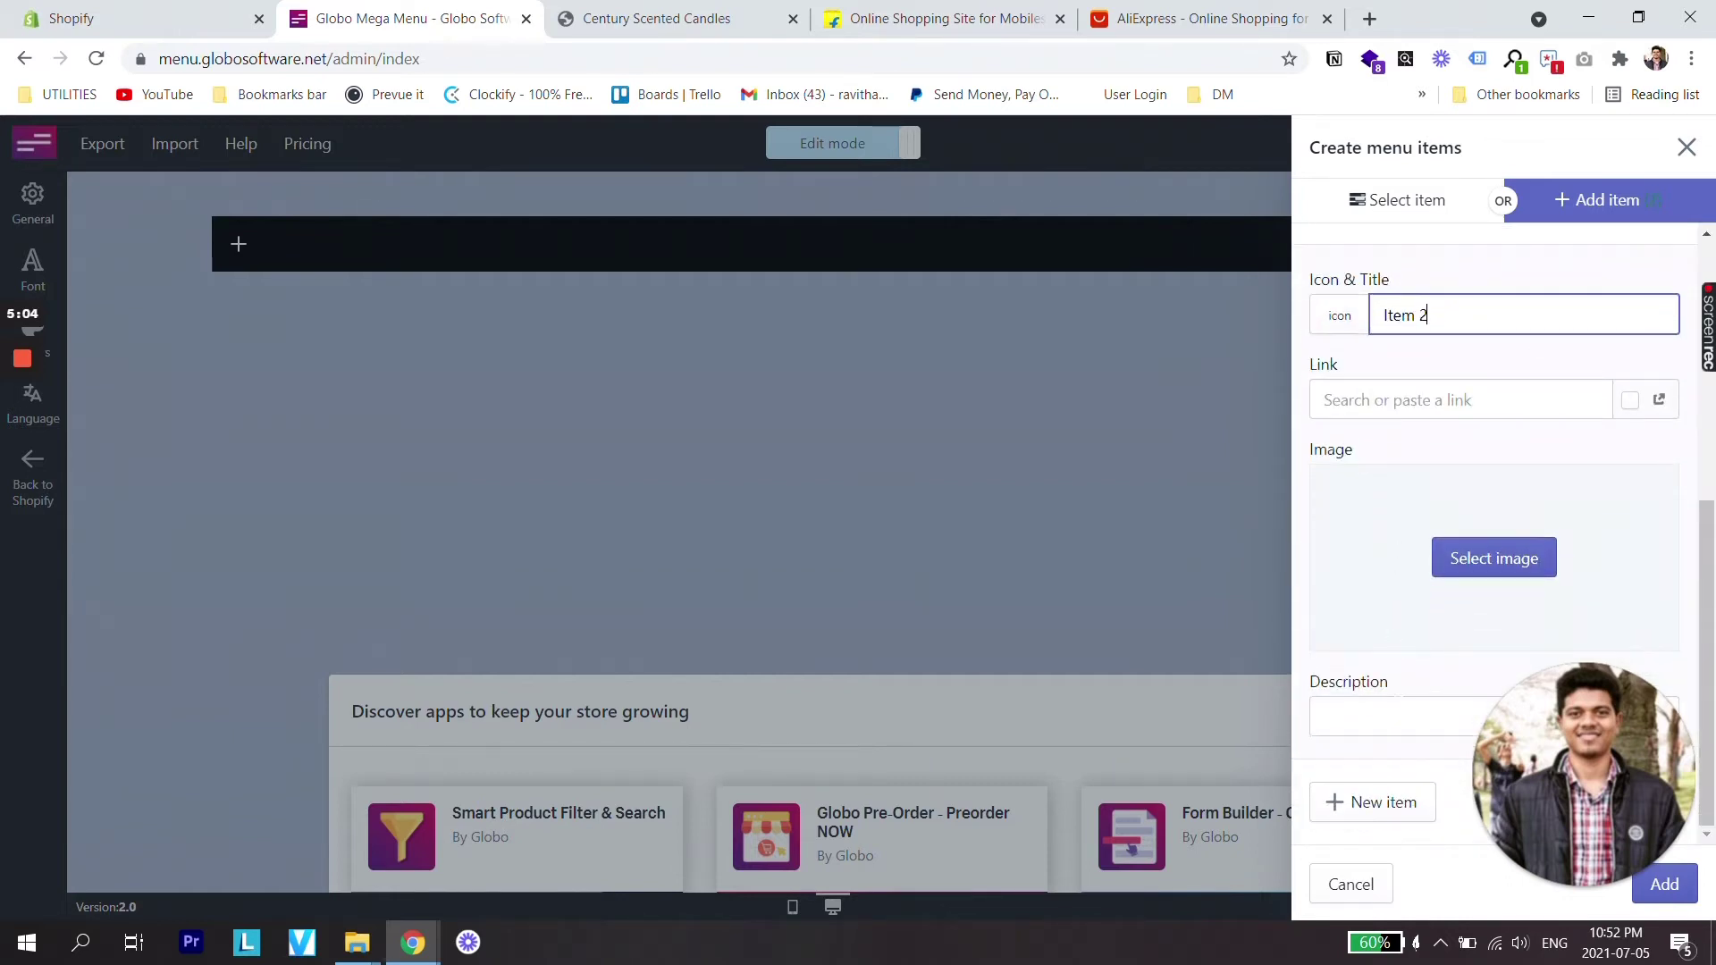
Add Item 3 and Item 4 and save all four items to the menu bar.
{"action": "left_click", "coordinate": [1365, 801]}
{"action": "left_click", "coordinate": [1399, 606]}
{"action": "type", "text": "Item"}
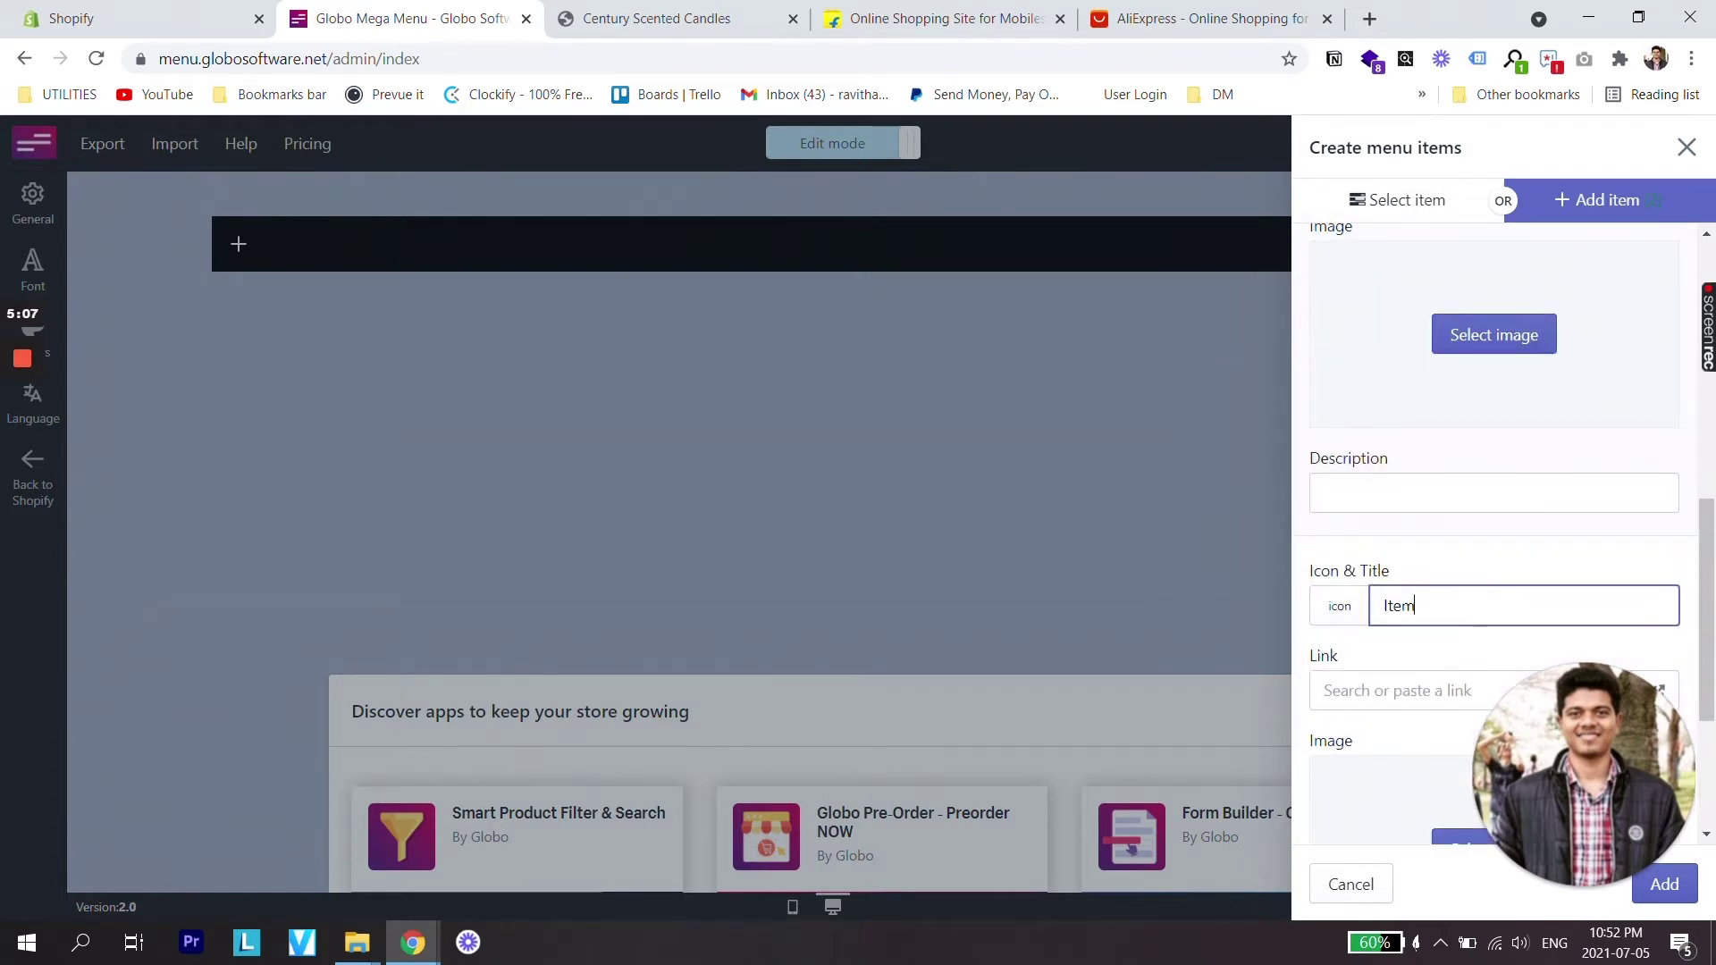
{"action": "type", "text": " 3"}
{"action": "key", "text": "Return"}
{"action": "left_click", "coordinate": [1409, 384]}
{"action": "type", "text": "Item 4"}
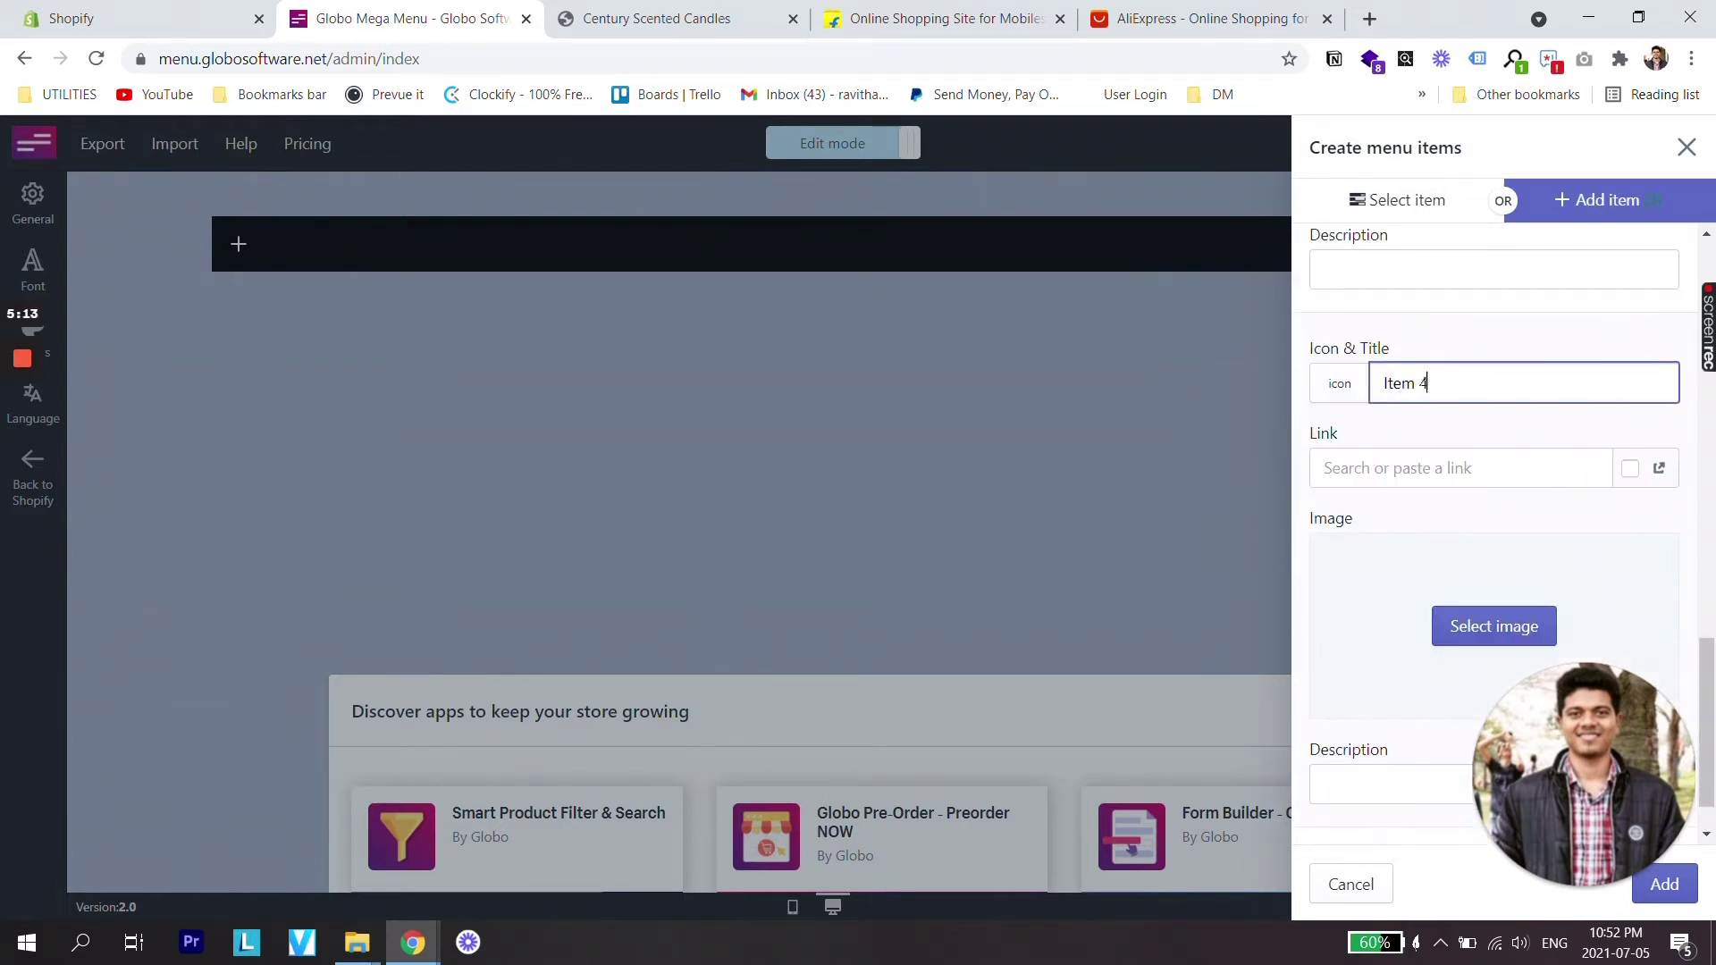
{"action": "left_click", "coordinate": [1662, 883]}
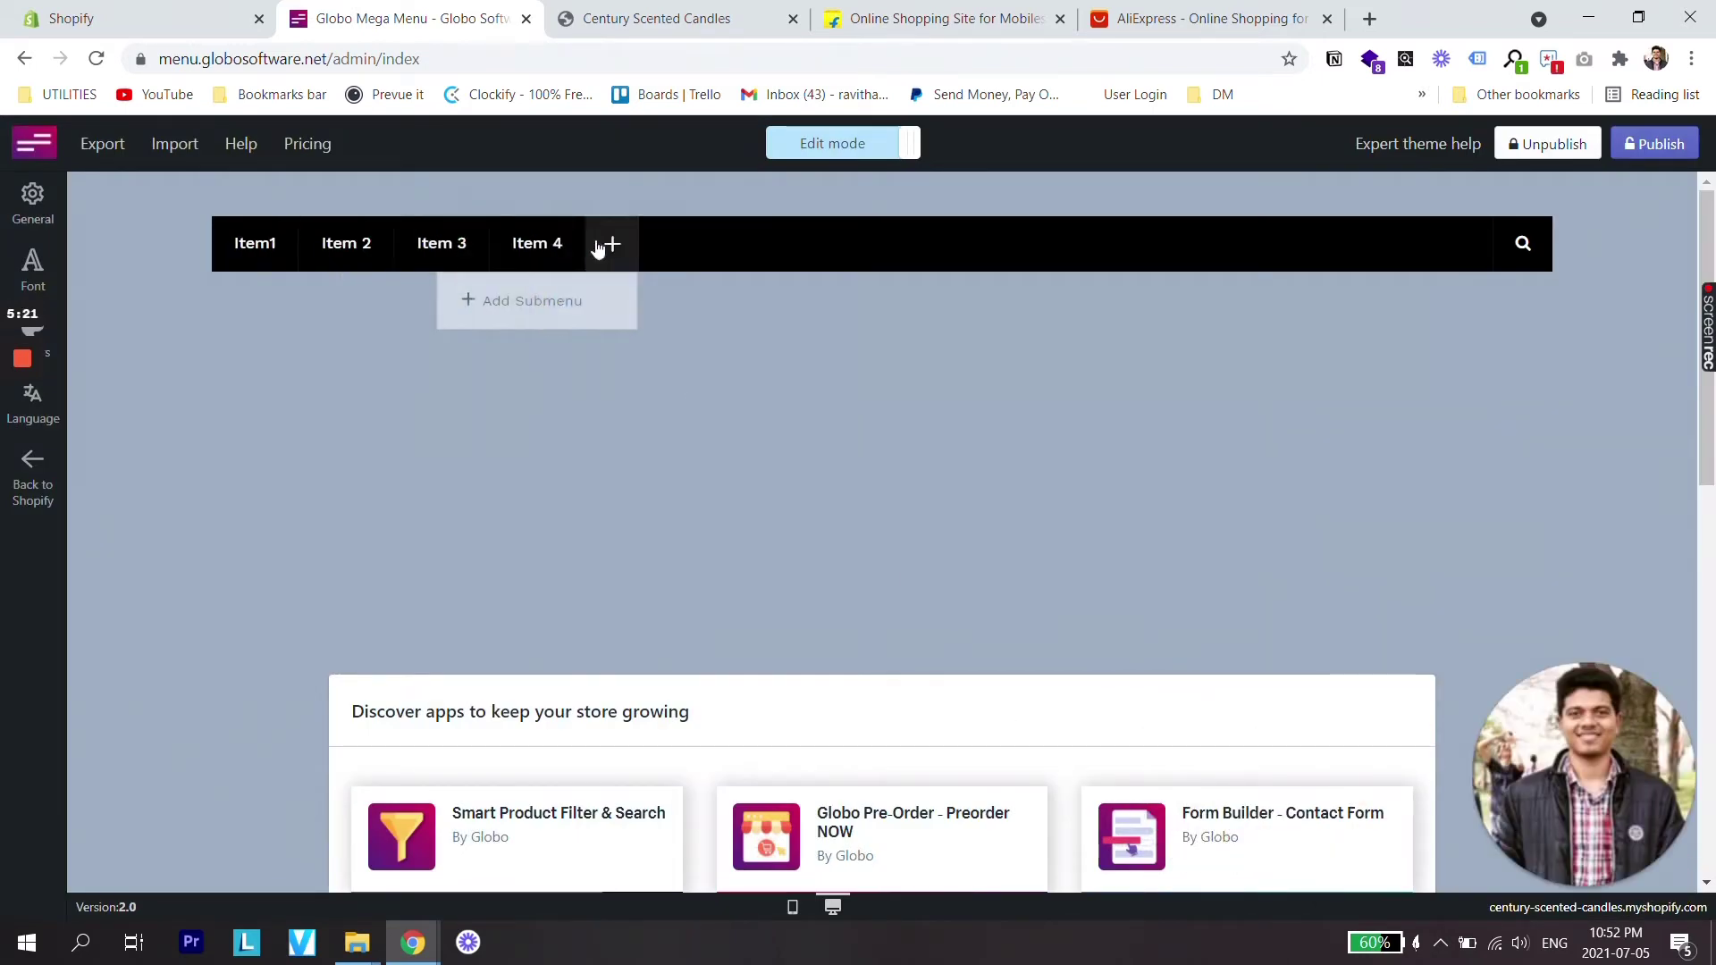
Bring up the Select Template submenu choices for a menu item, then switch to AliExpress.
{"action": "mouse_move", "coordinate": [265, 265]}
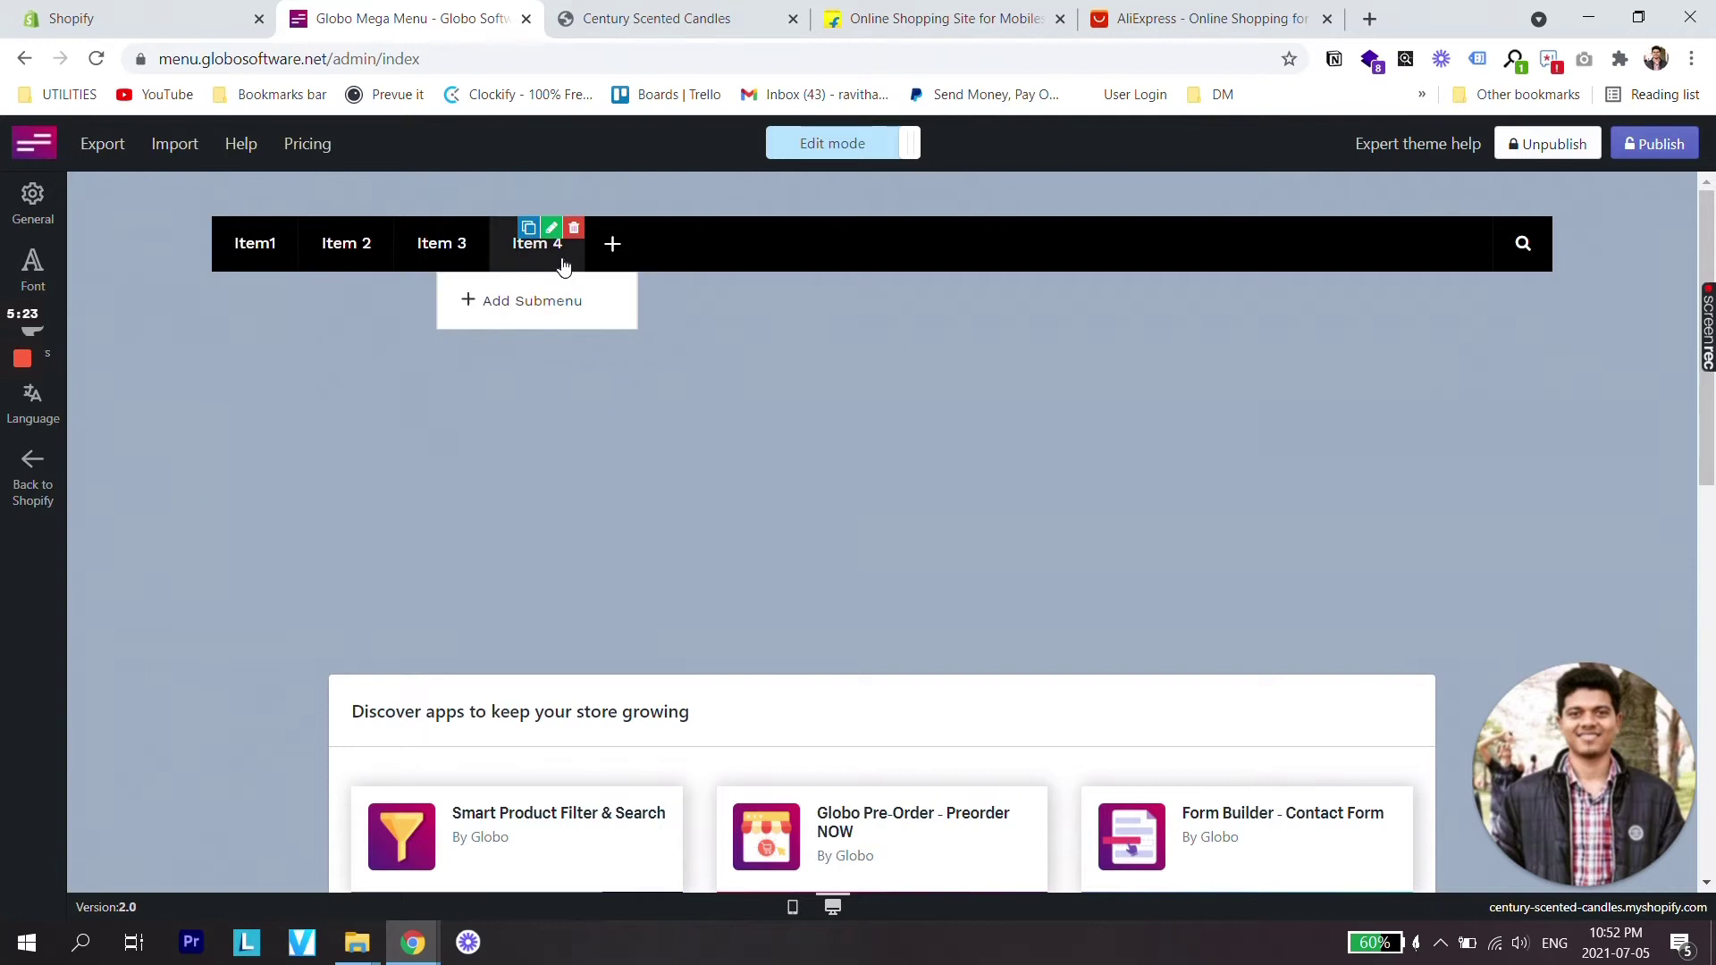
{"action": "left_click", "coordinate": [247, 301]}
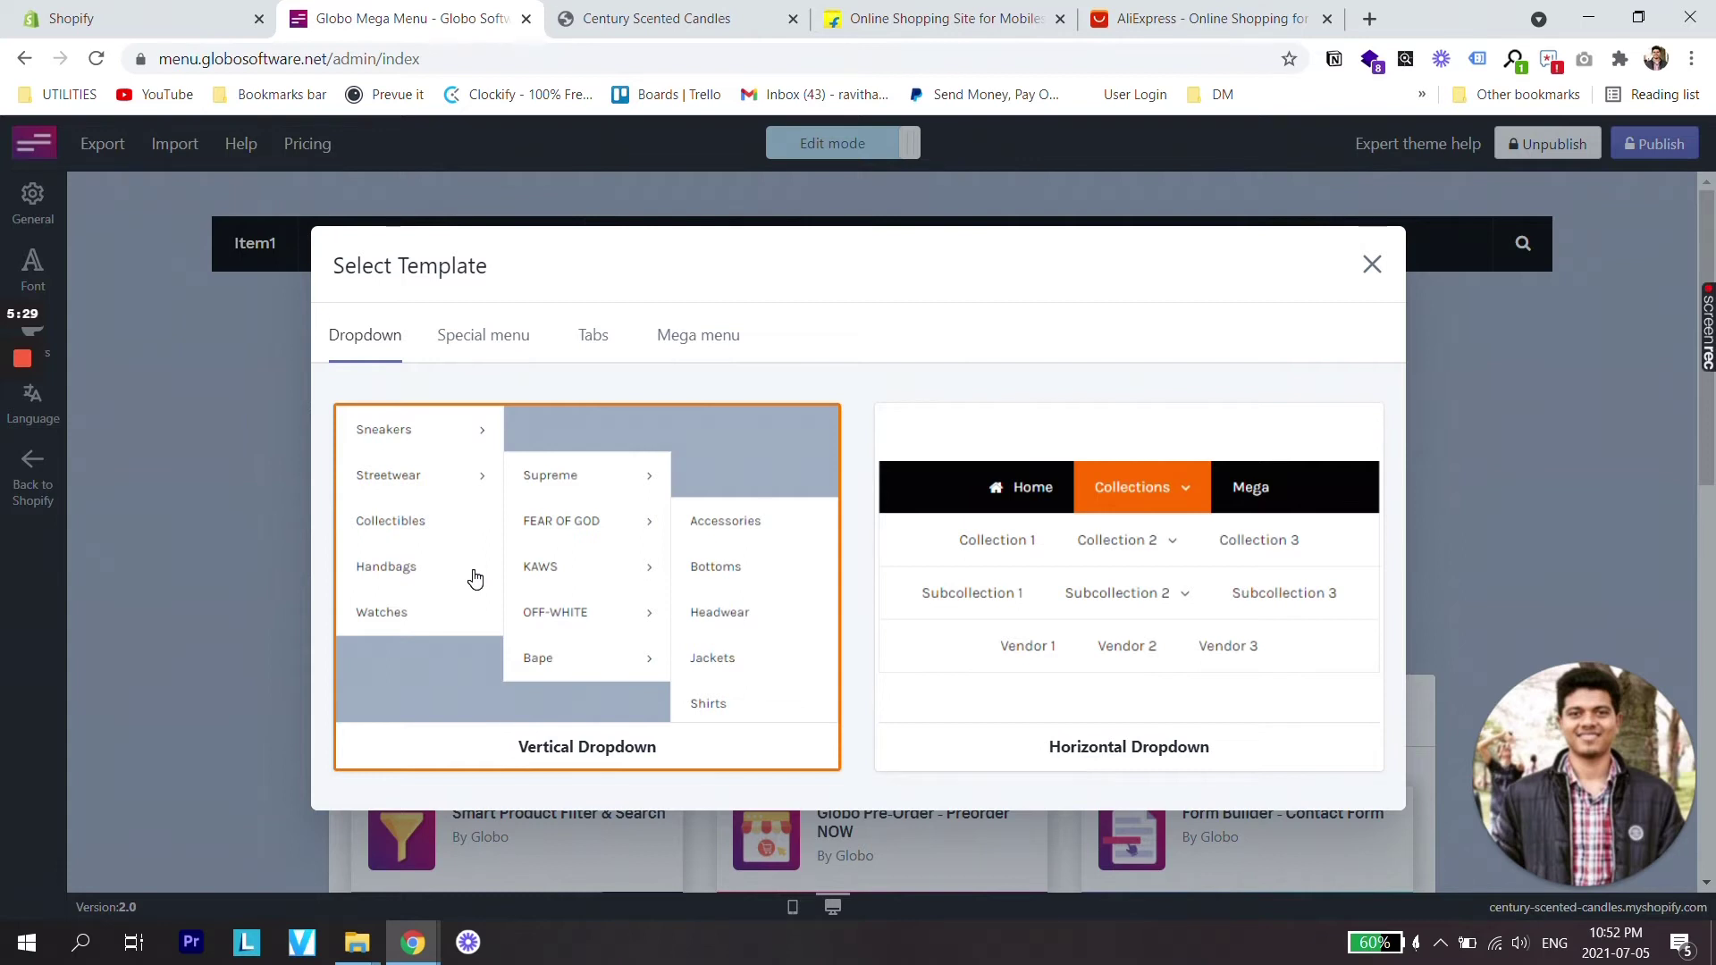
{"action": "left_click", "coordinate": [1197, 17]}
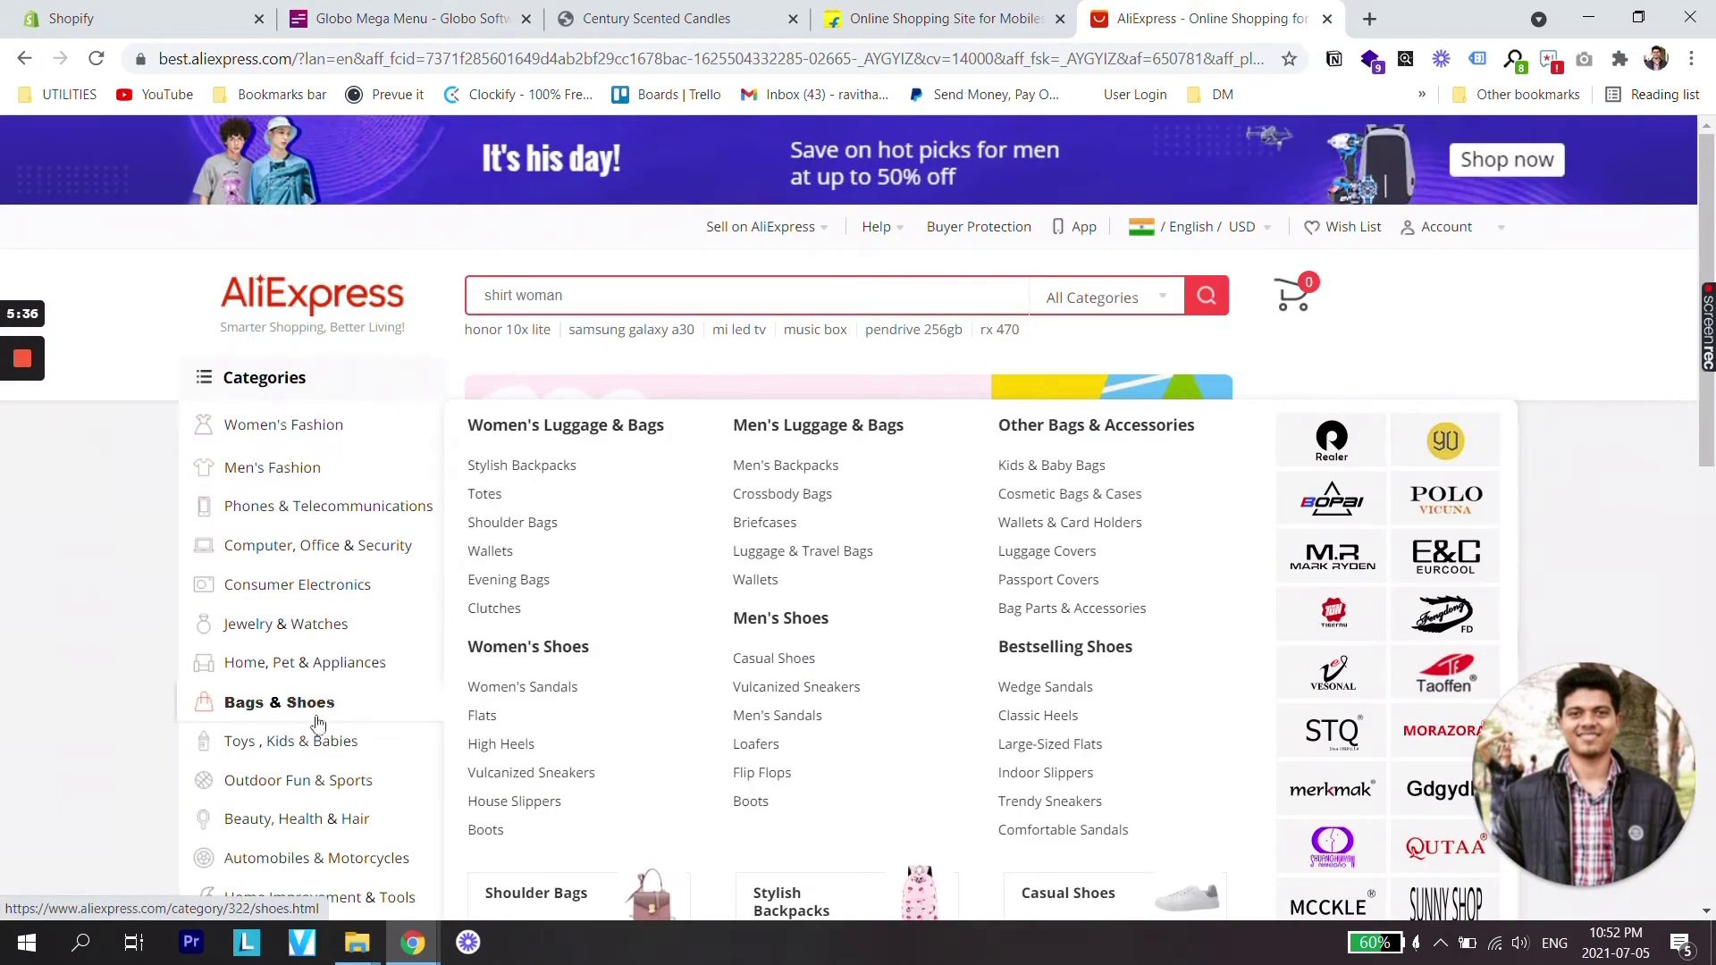
Review Flipkart's Fashion dropdown, then return to the Globo Mega Menu editor.
{"action": "mouse_move", "coordinate": [280, 468]}
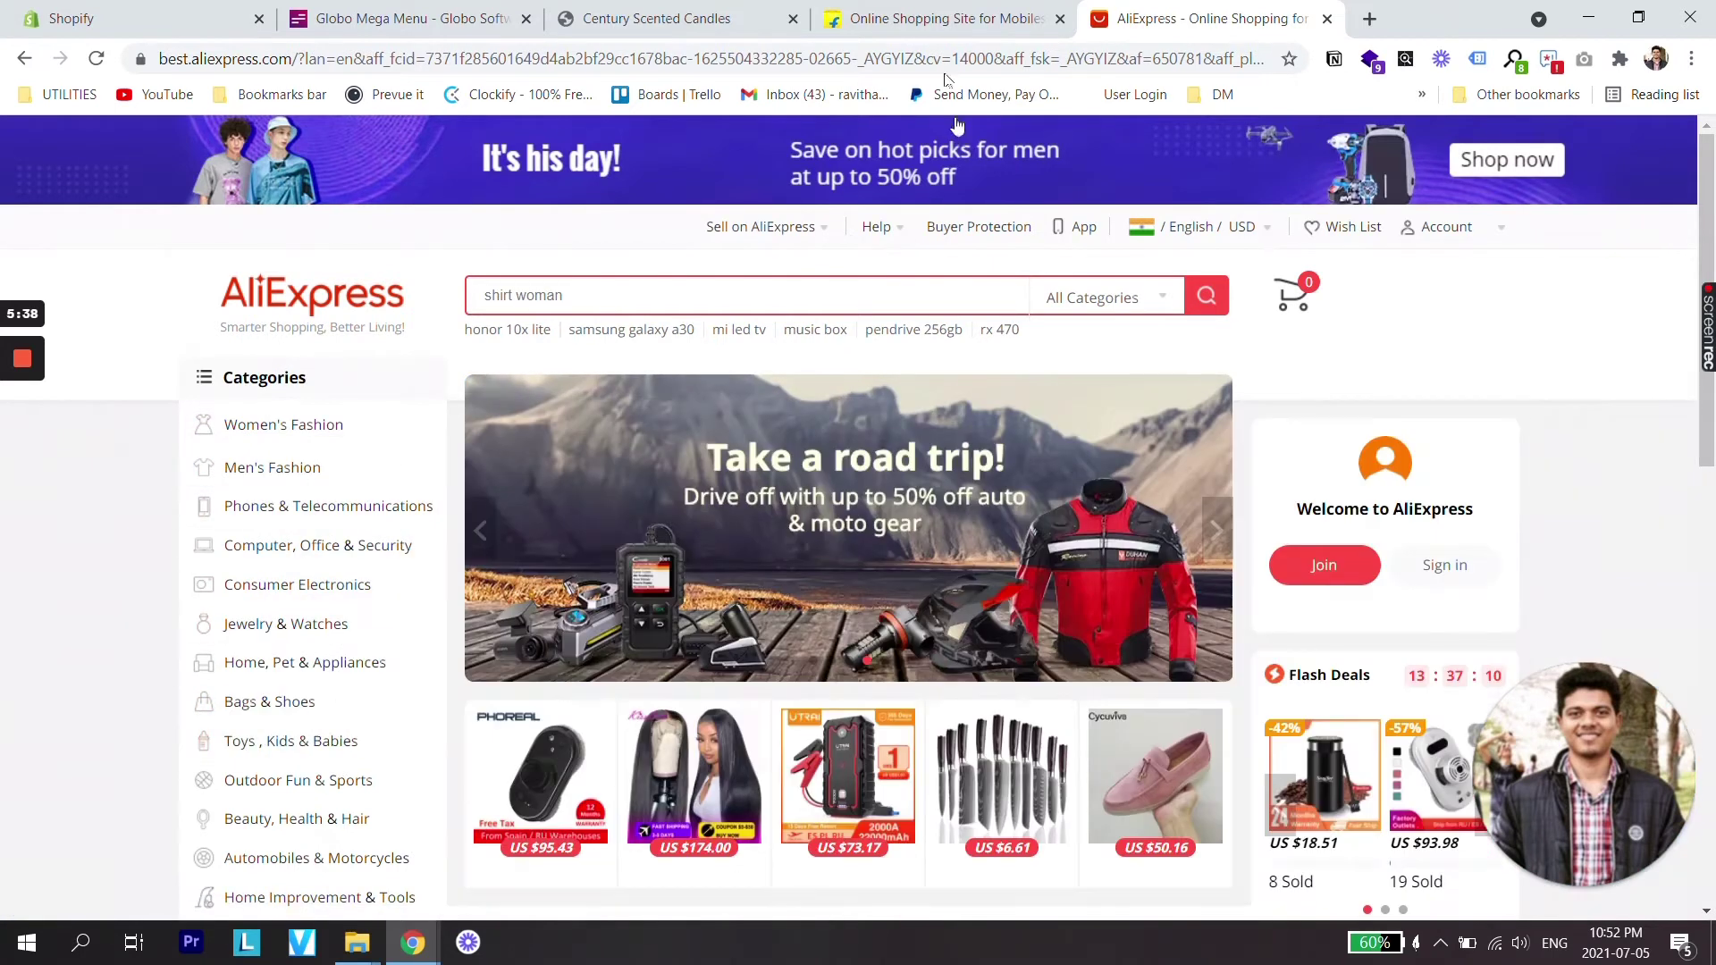
{"action": "left_click", "coordinate": [938, 18]}
{"action": "mouse_move", "coordinate": [600, 252]}
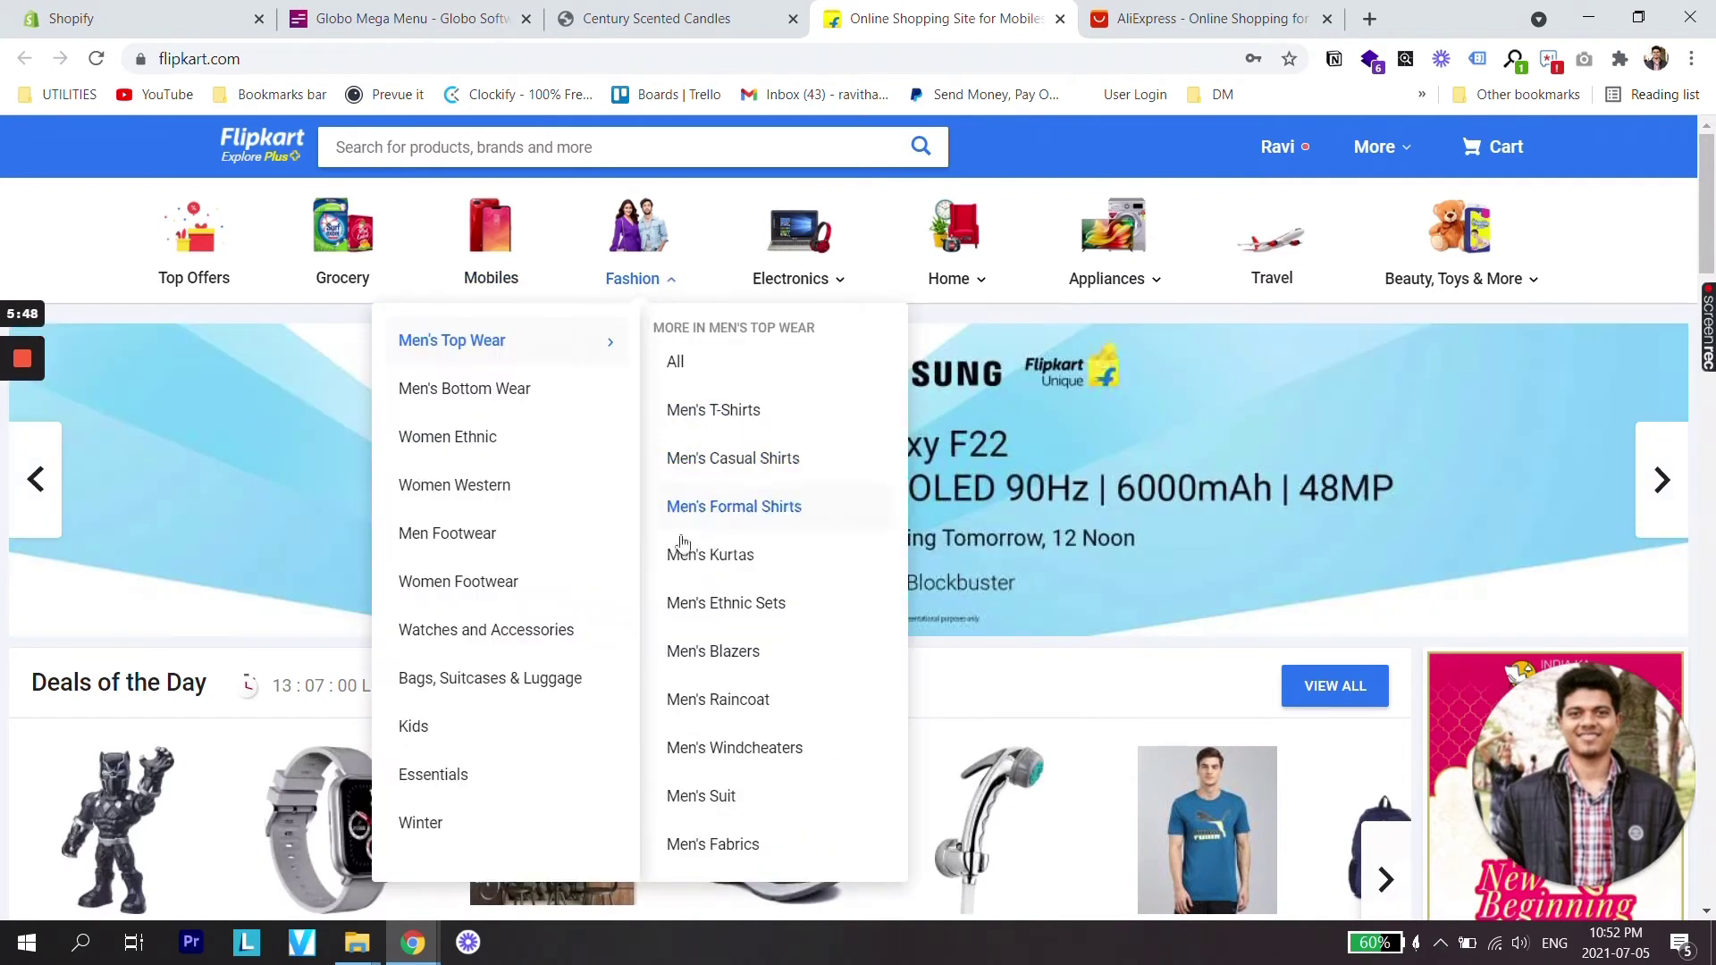
{"action": "mouse_move", "coordinate": [592, 683]}
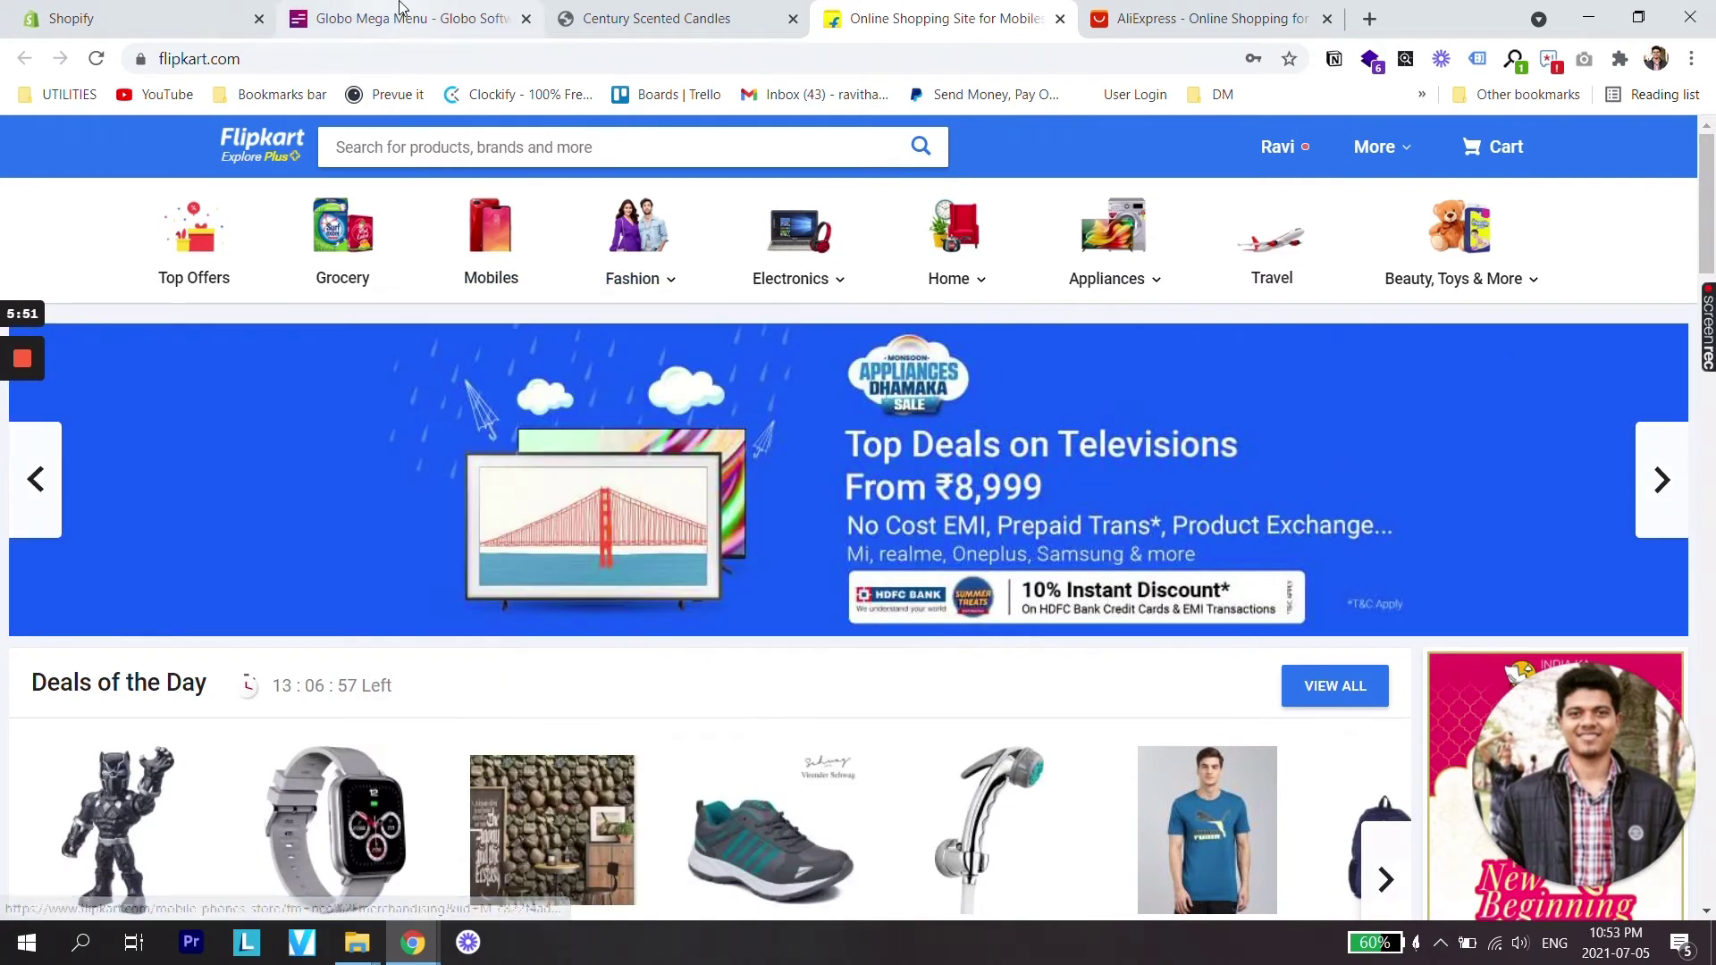
{"action": "left_click", "coordinate": [402, 18]}
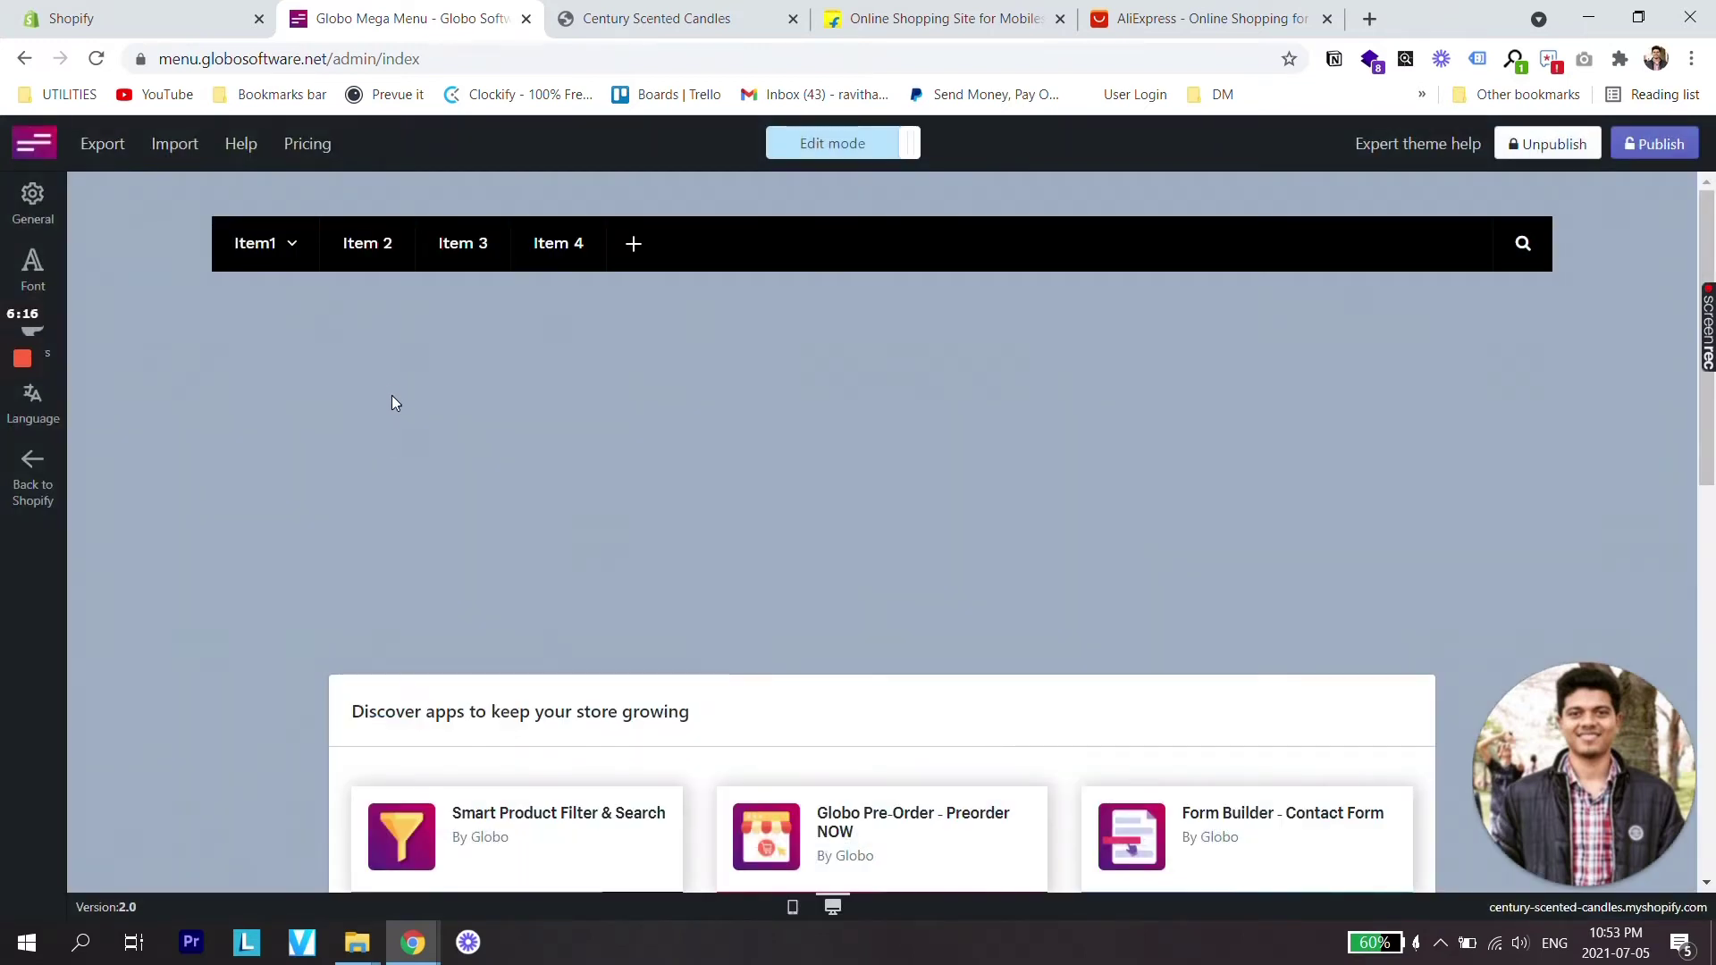
Give Item 2, Item 3 and Item 4 Vertical Dropdown submenus.
{"action": "mouse_move", "coordinate": [362, 241]}
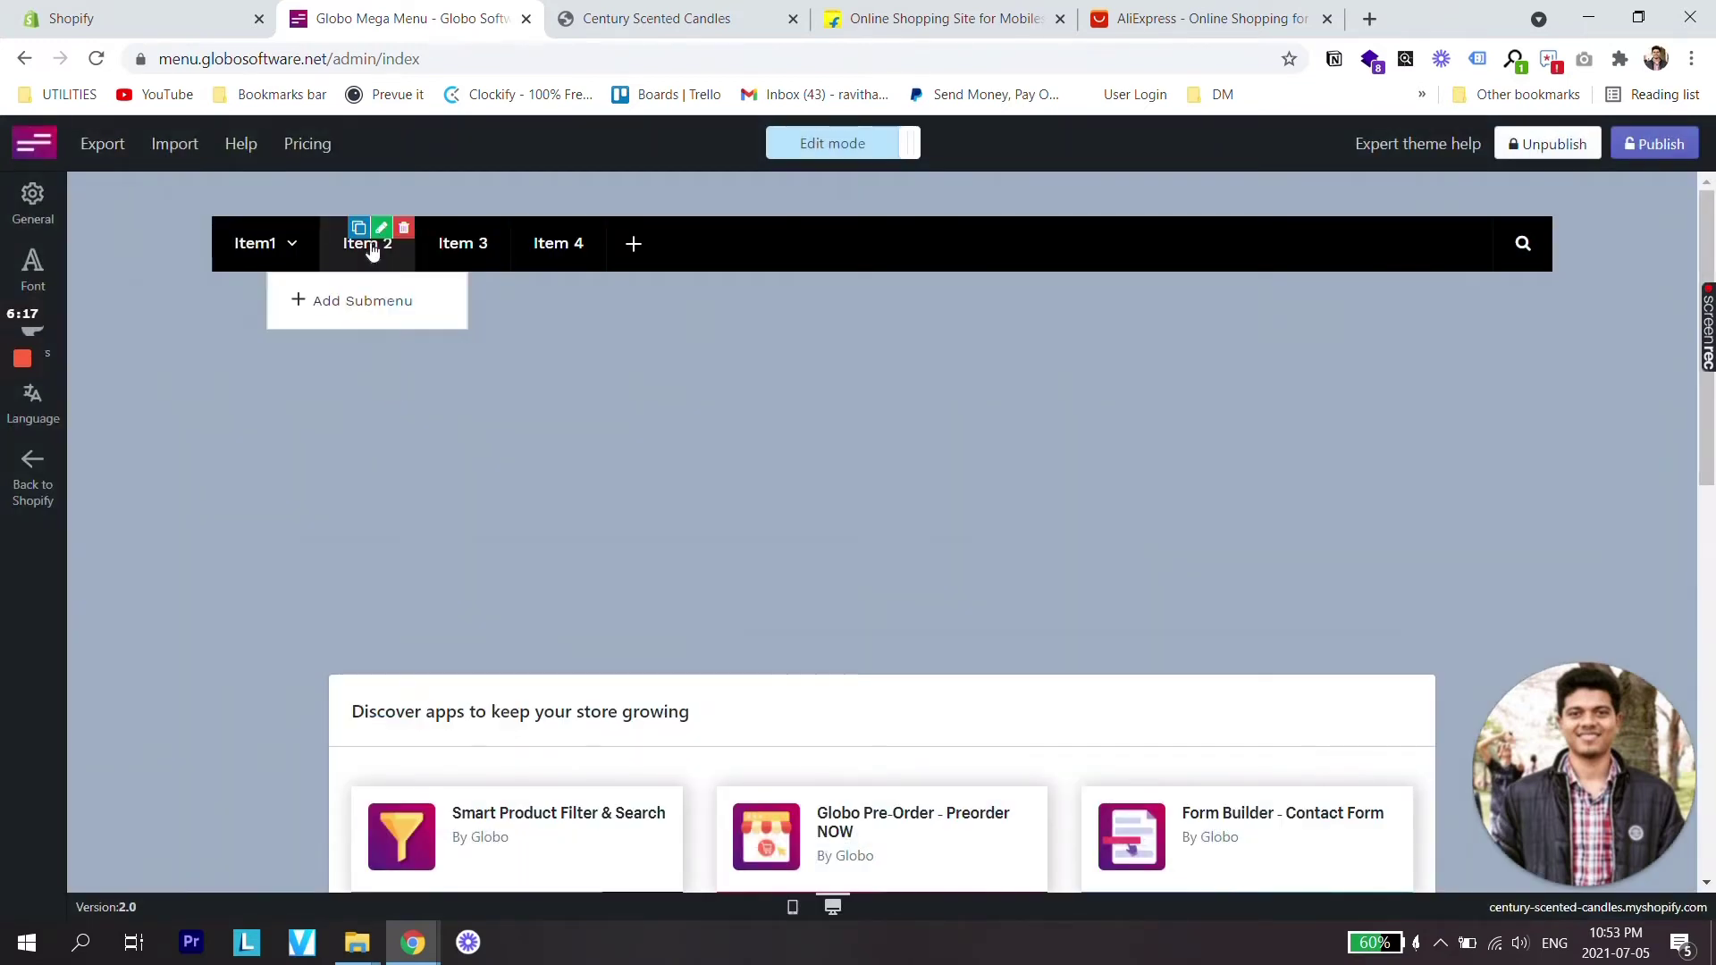
{"action": "left_click", "coordinate": [331, 304]}
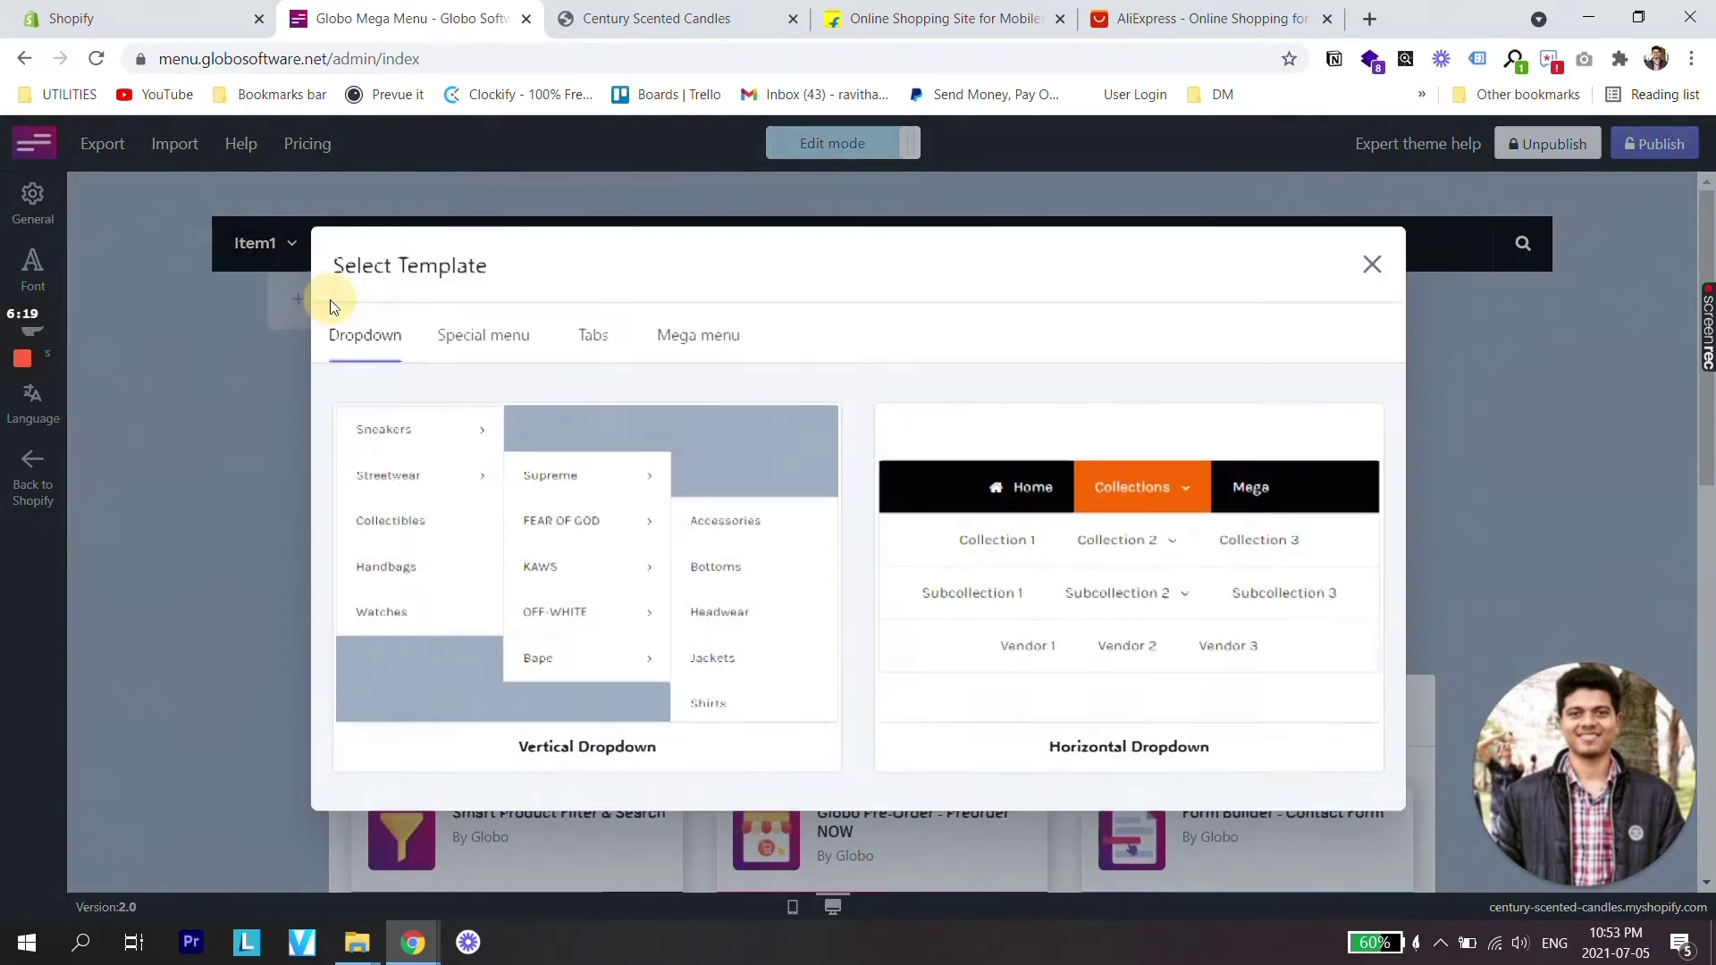
{"action": "left_click", "coordinate": [548, 710]}
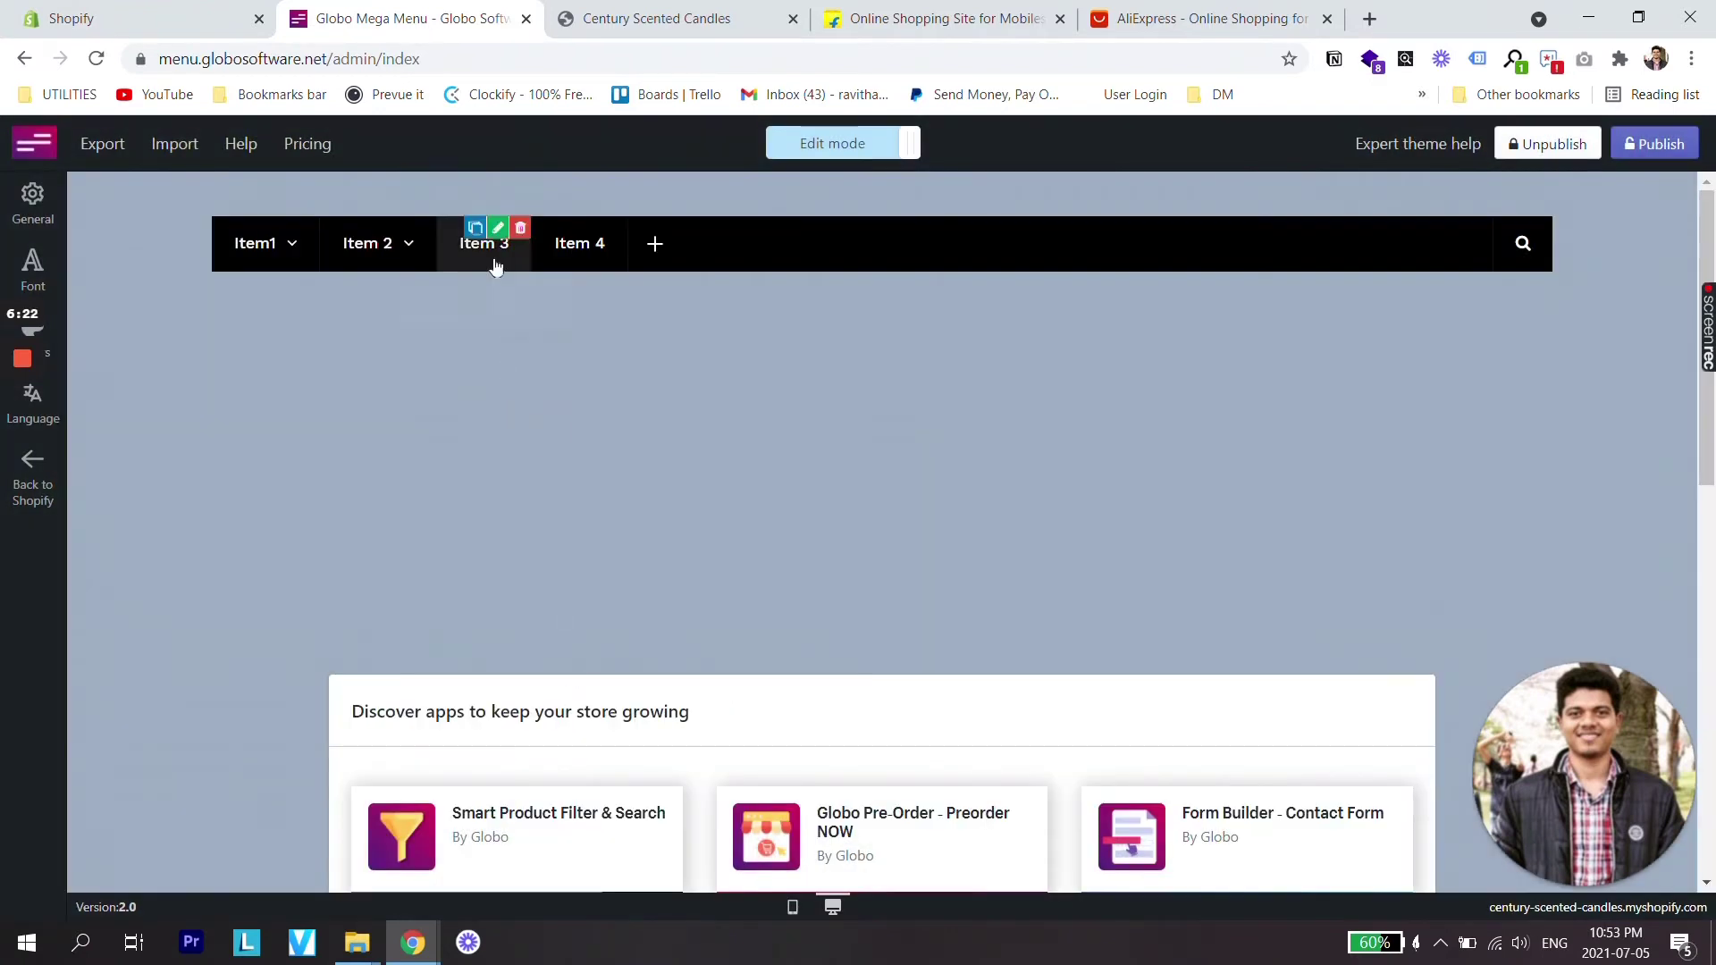
{"action": "mouse_move", "coordinate": [487, 255]}
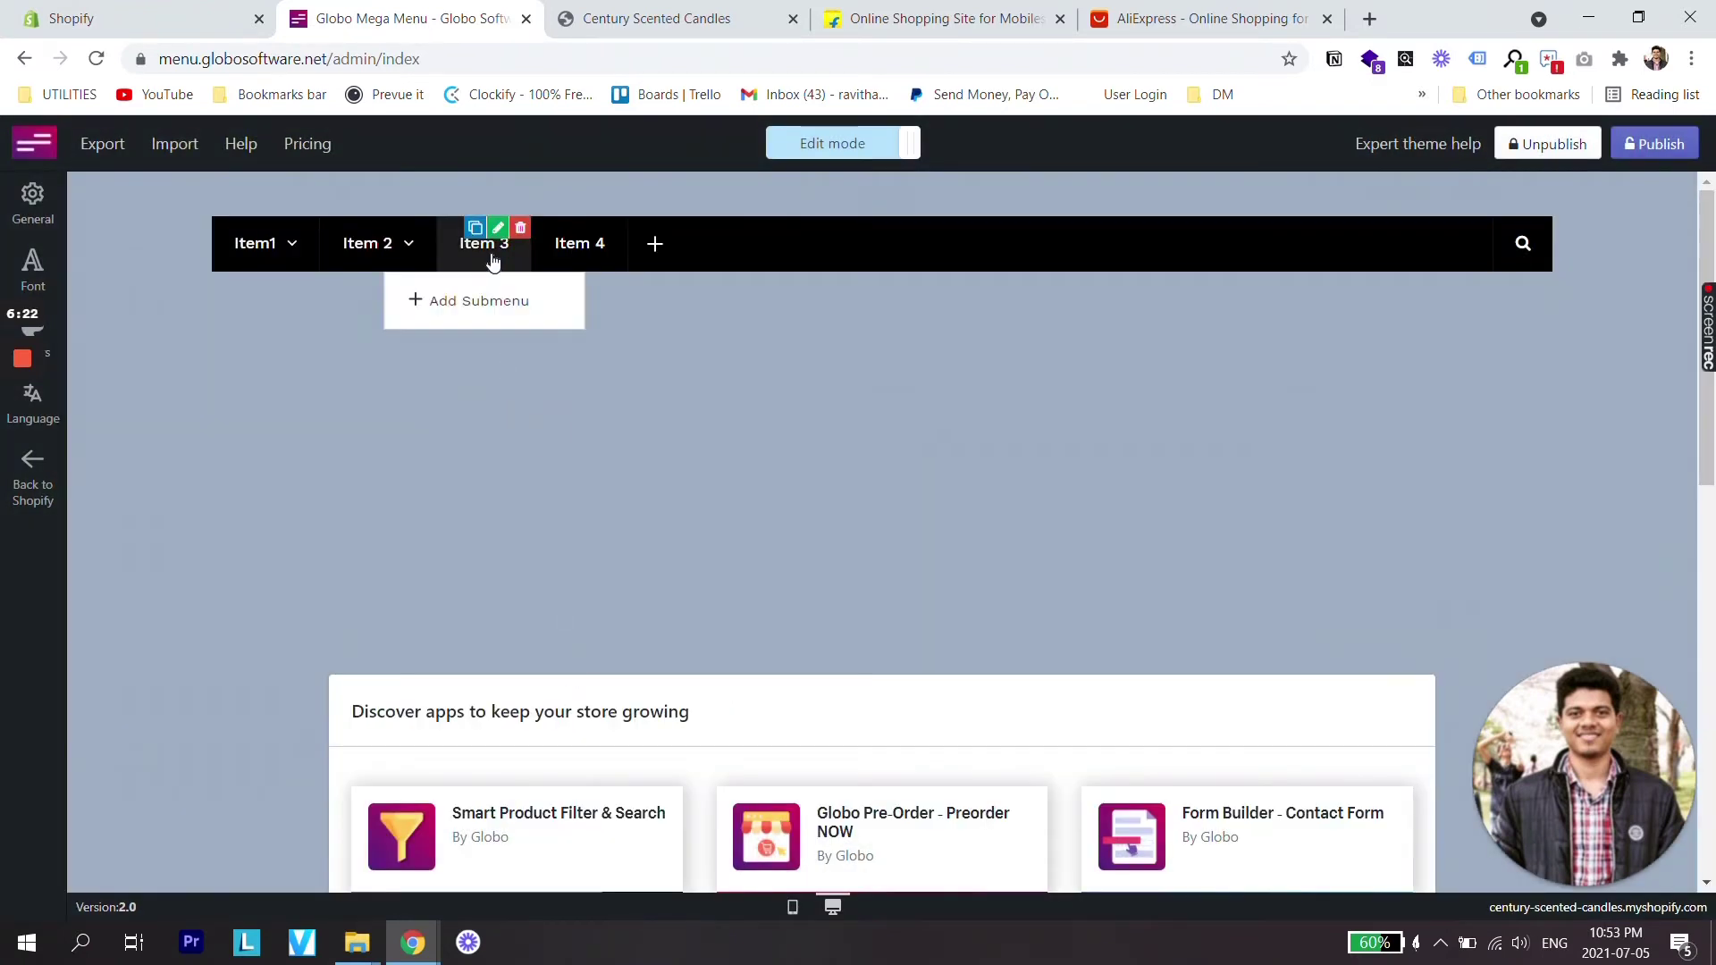
{"action": "left_click", "coordinate": [463, 321]}
{"action": "left_click", "coordinate": [471, 590]}
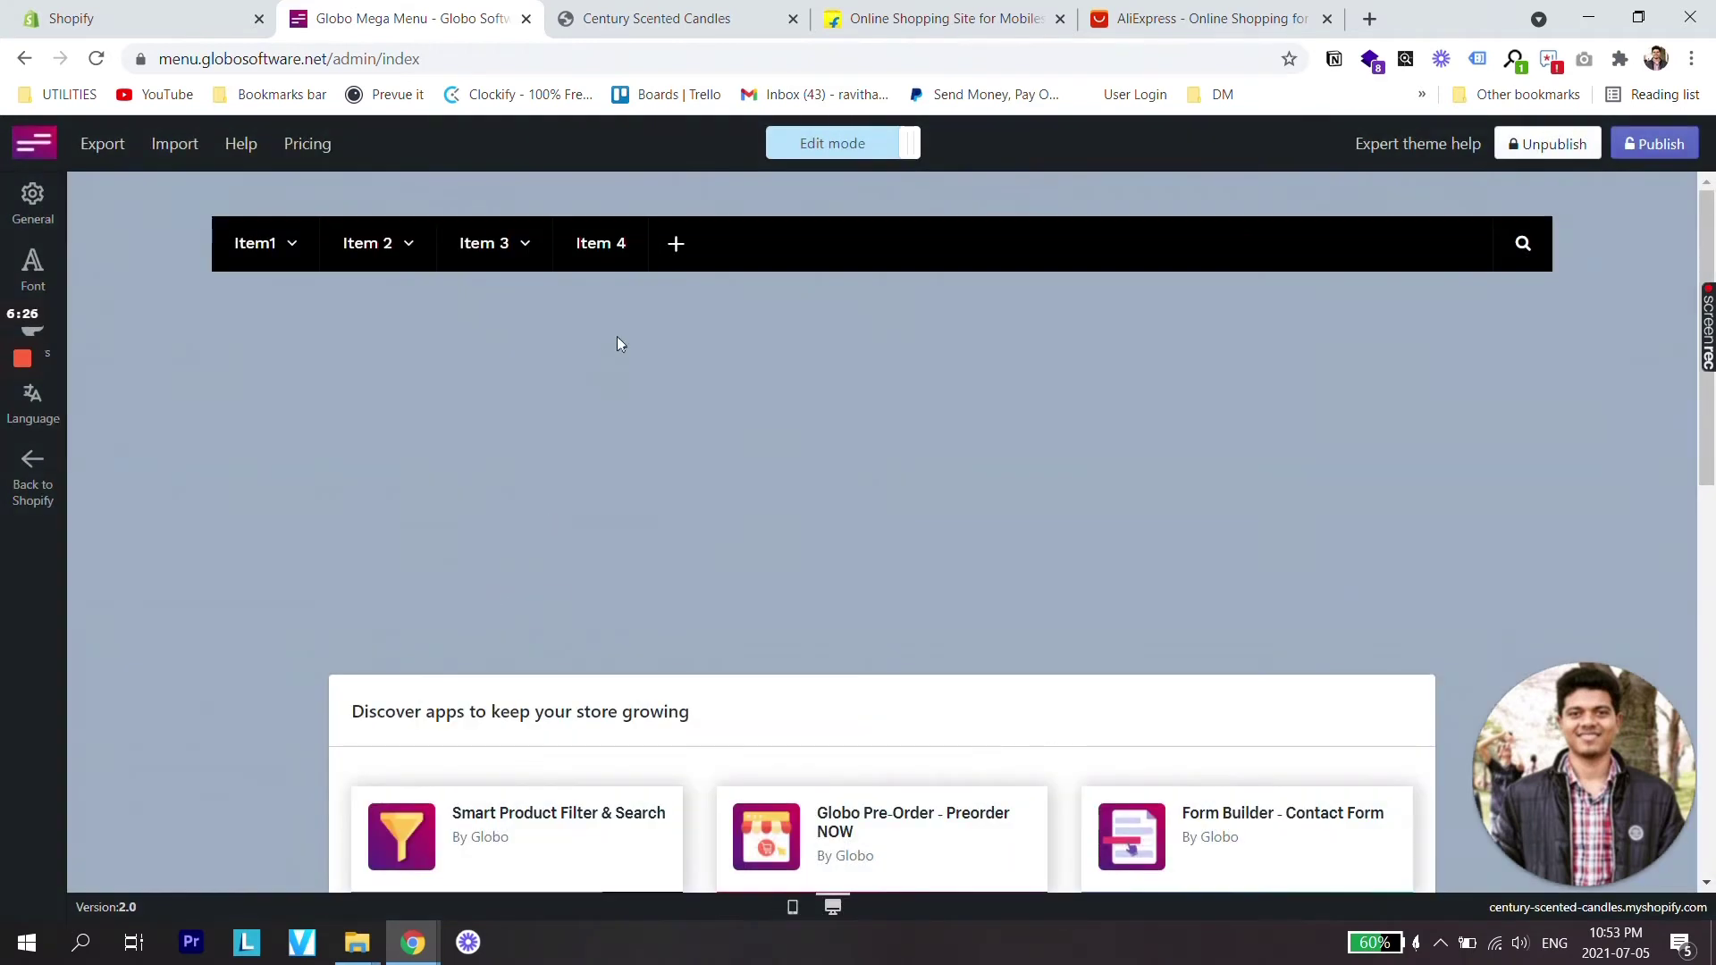
{"action": "mouse_move", "coordinate": [616, 245]}
{"action": "left_click", "coordinate": [591, 304]}
{"action": "left_click", "coordinate": [593, 601]}
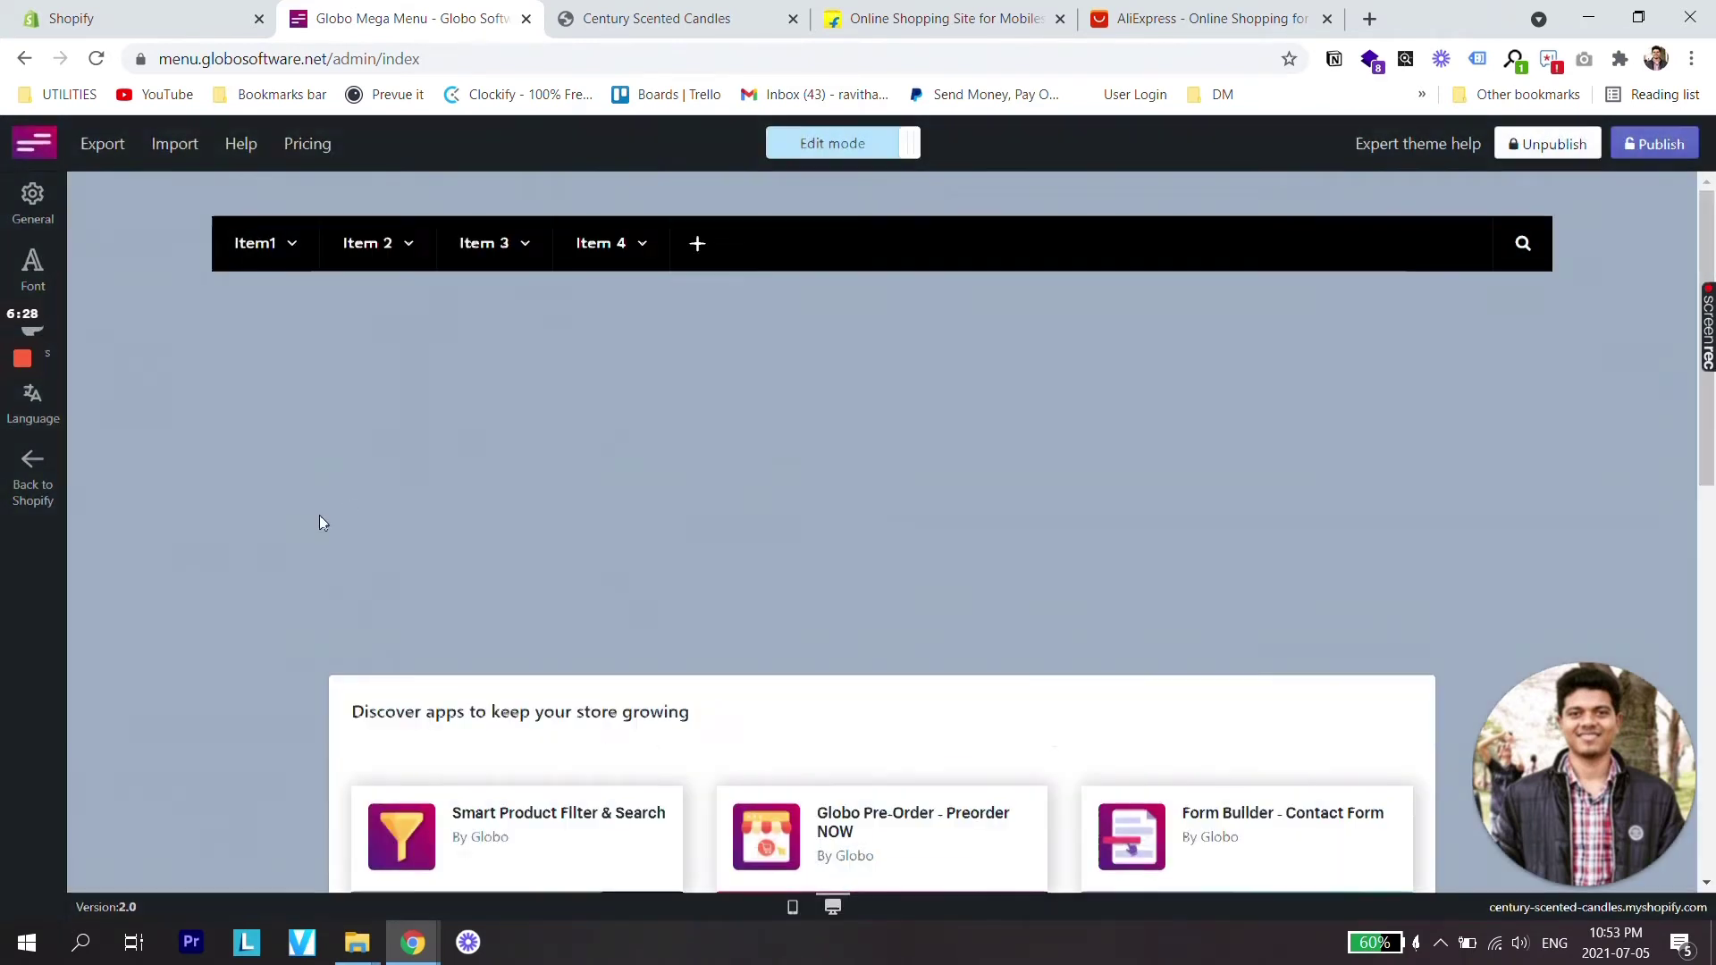
{"action": "mouse_move", "coordinate": [284, 237]}
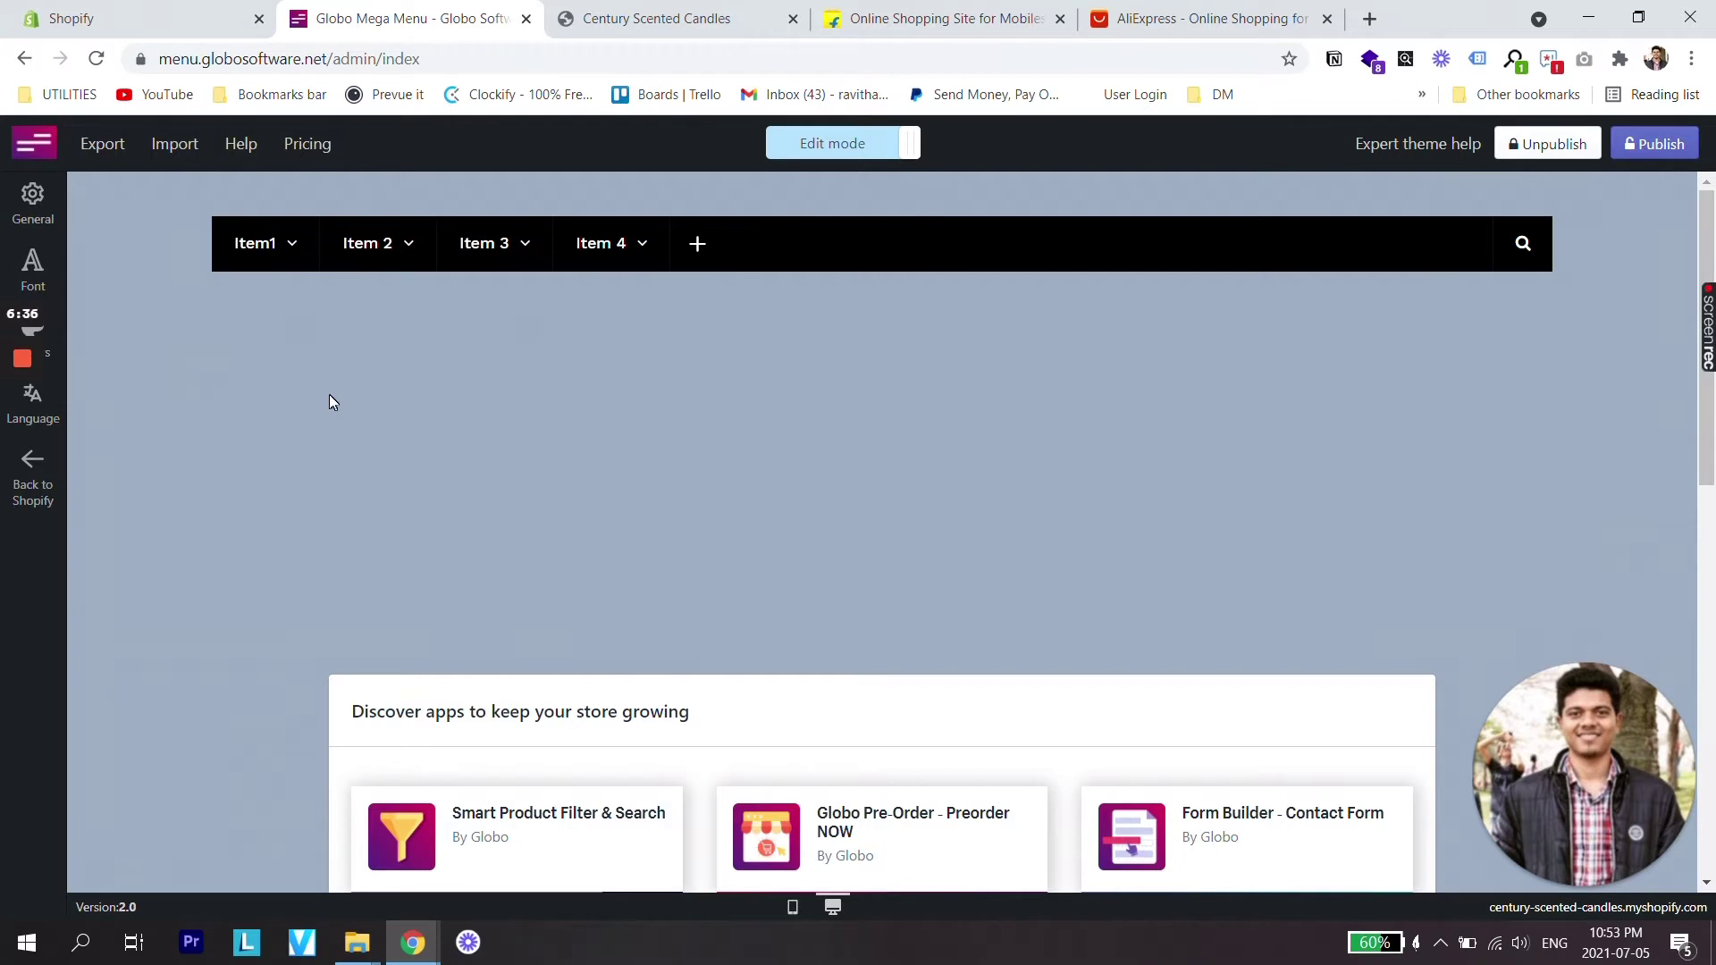
Open Item1's dropdown and show the Add Dropdown panel for Dropdown item 1.
{"action": "mouse_move", "coordinate": [287, 250]}
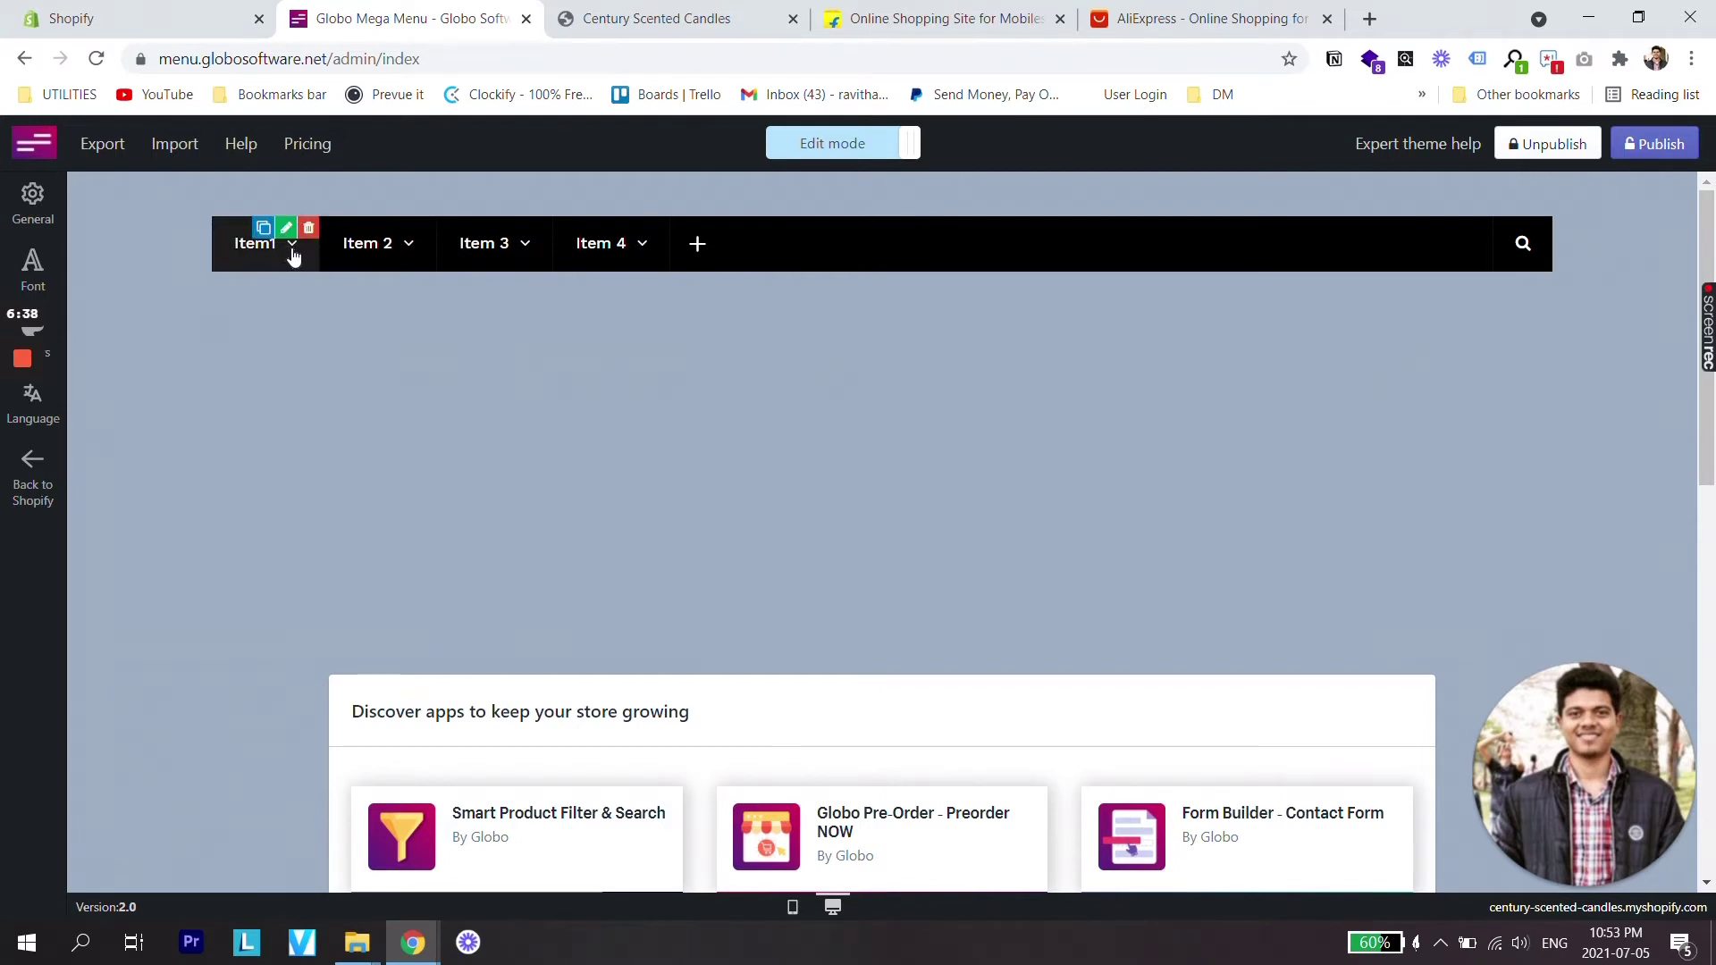
{"action": "left_click", "coordinate": [293, 256]}
{"action": "mouse_move", "coordinate": [276, 313]}
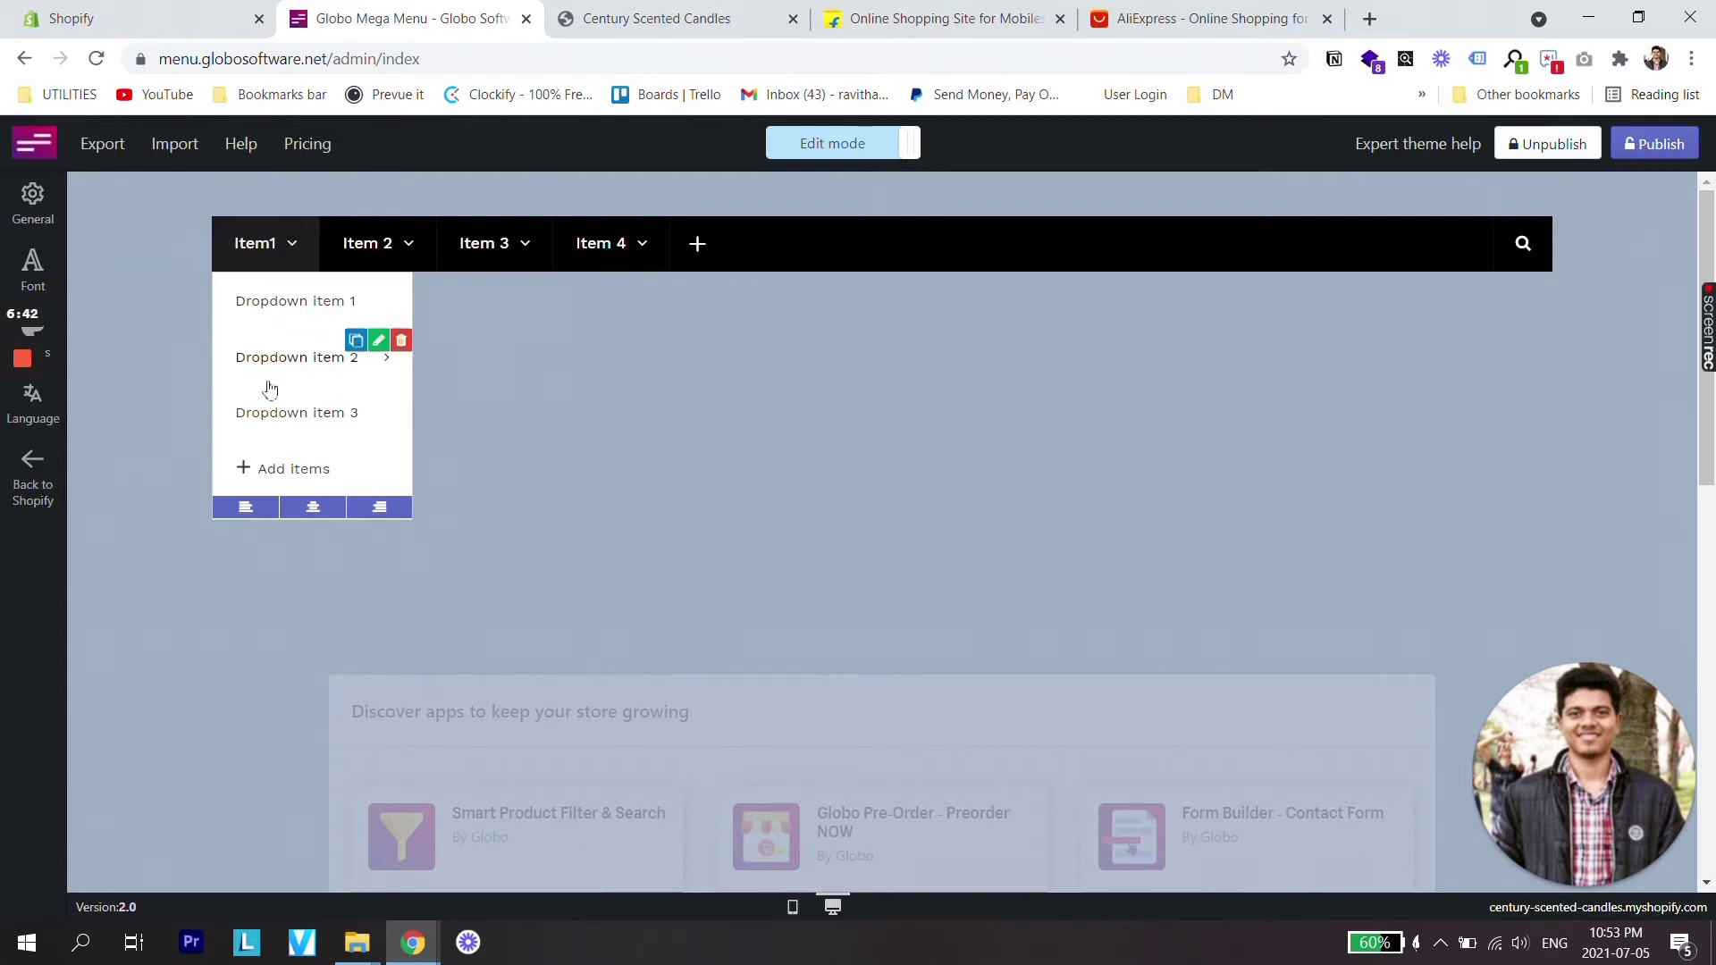
{"action": "mouse_move", "coordinate": [300, 437]}
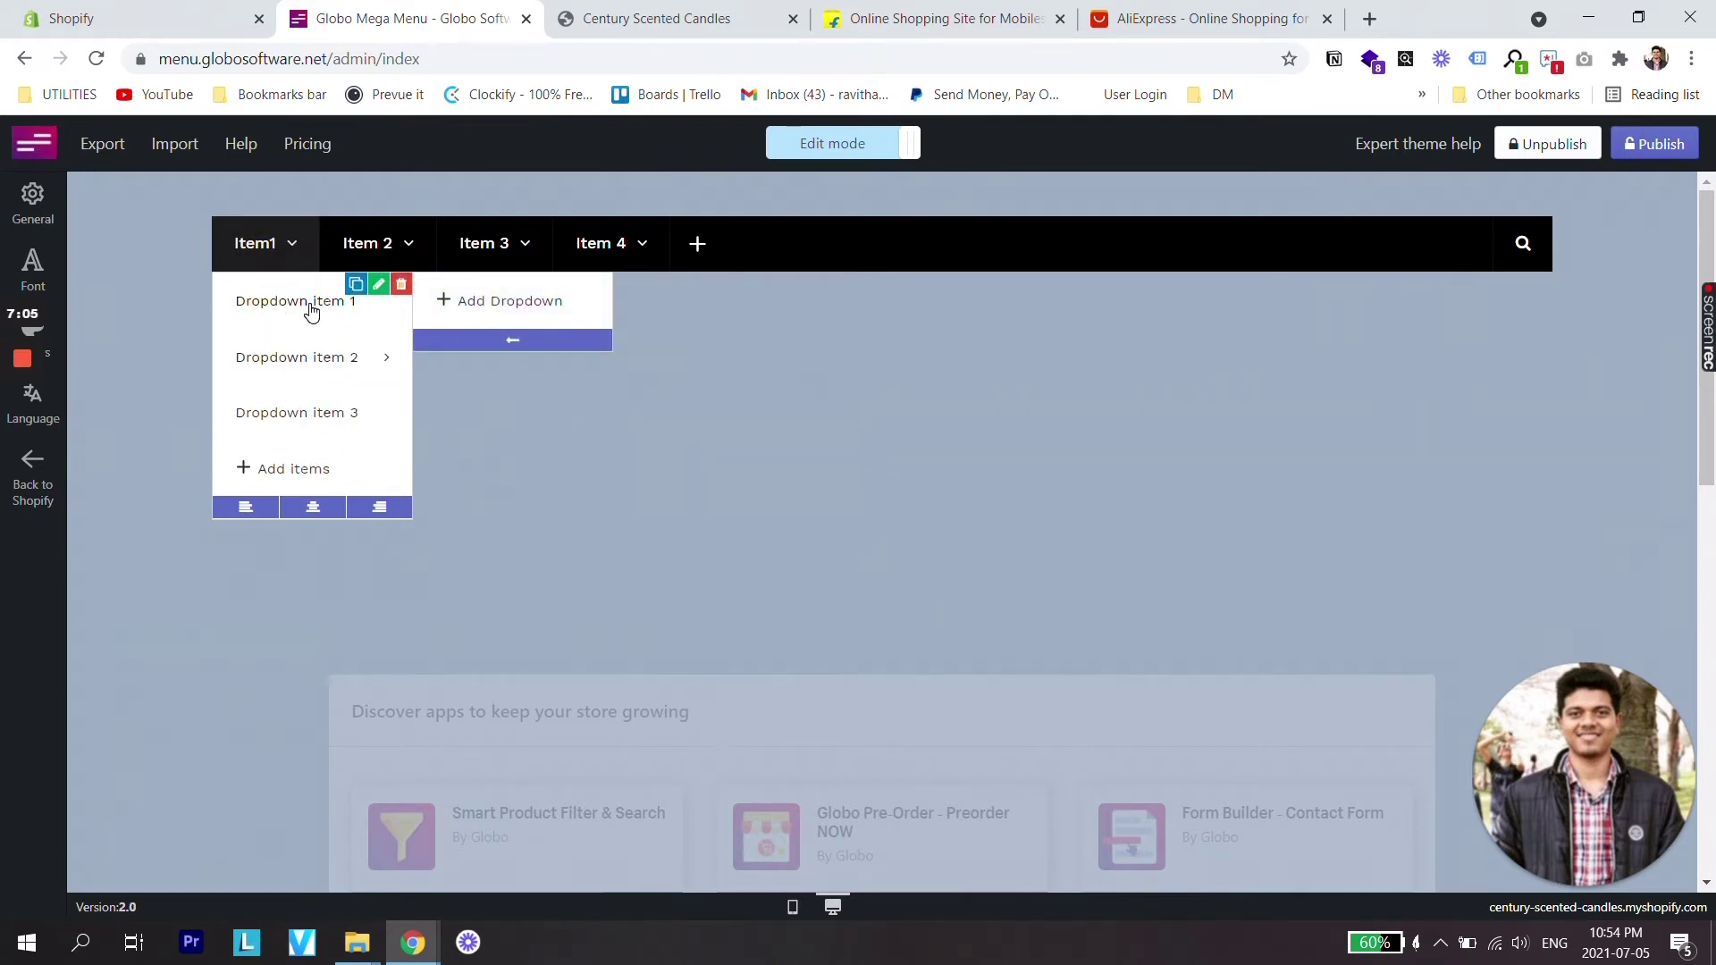
Add custom nested entries Item 11, Item 21 and Item 31 under Dropdown item 1.
{"action": "left_click", "coordinate": [444, 302]}
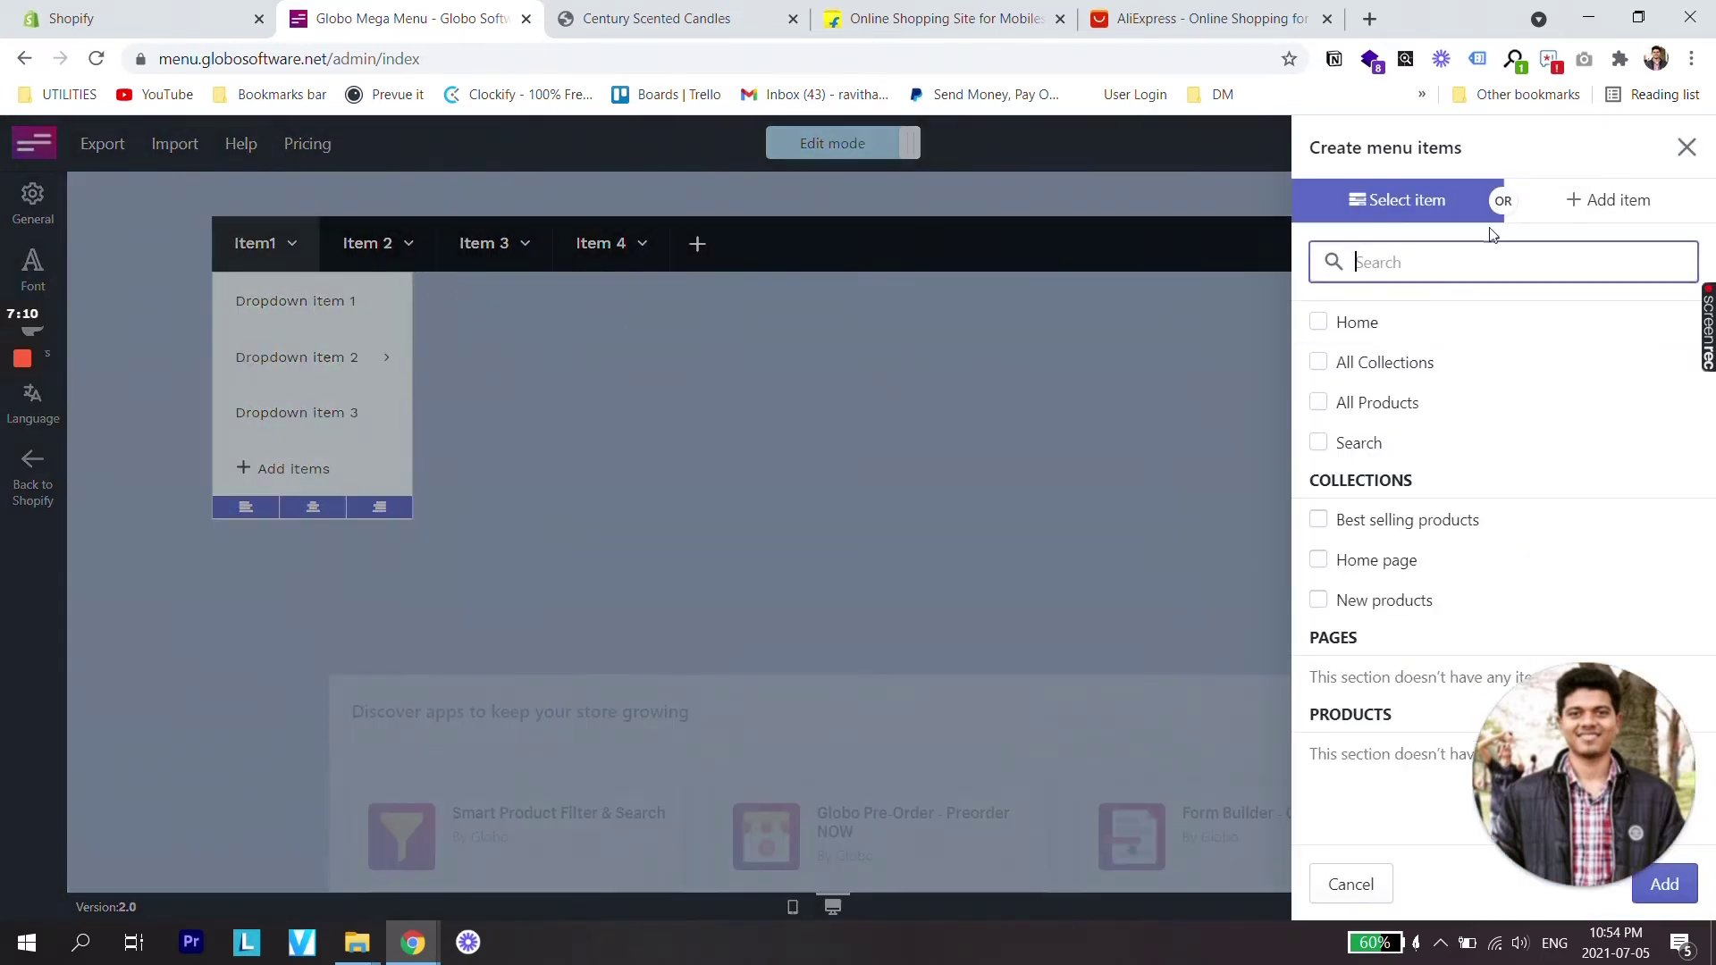
{"action": "left_click", "coordinate": [1566, 201]}
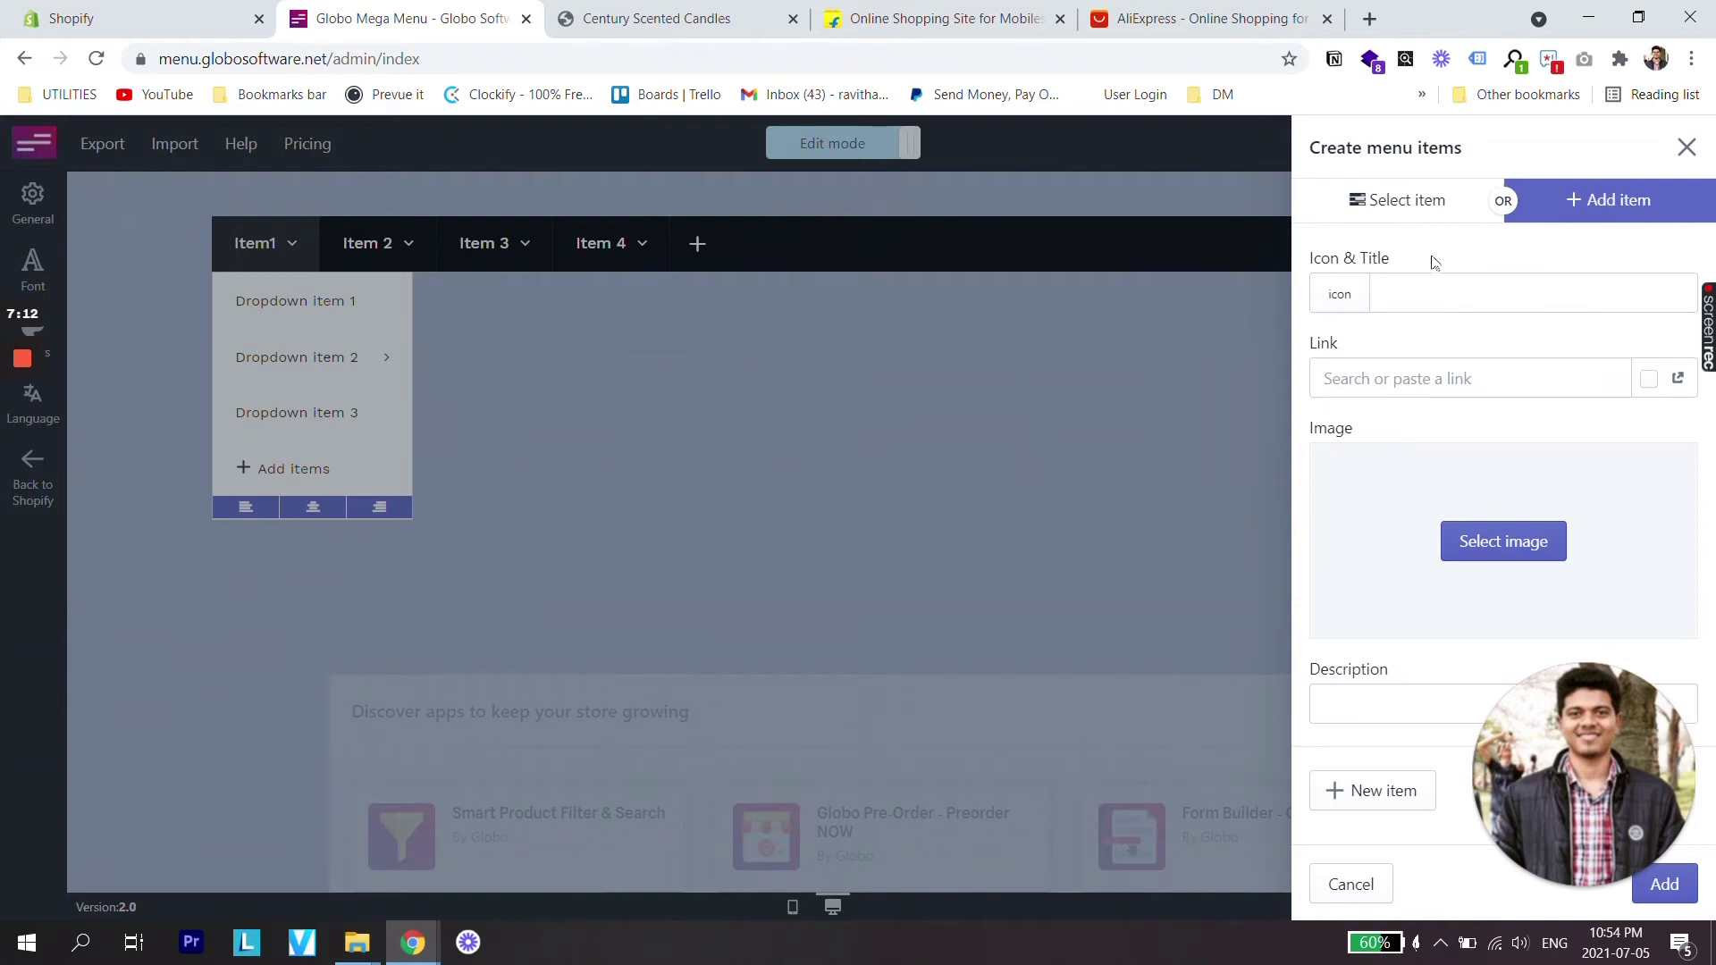
{"action": "left_click", "coordinate": [1385, 294]}
{"action": "type", "text": "Item 11"}
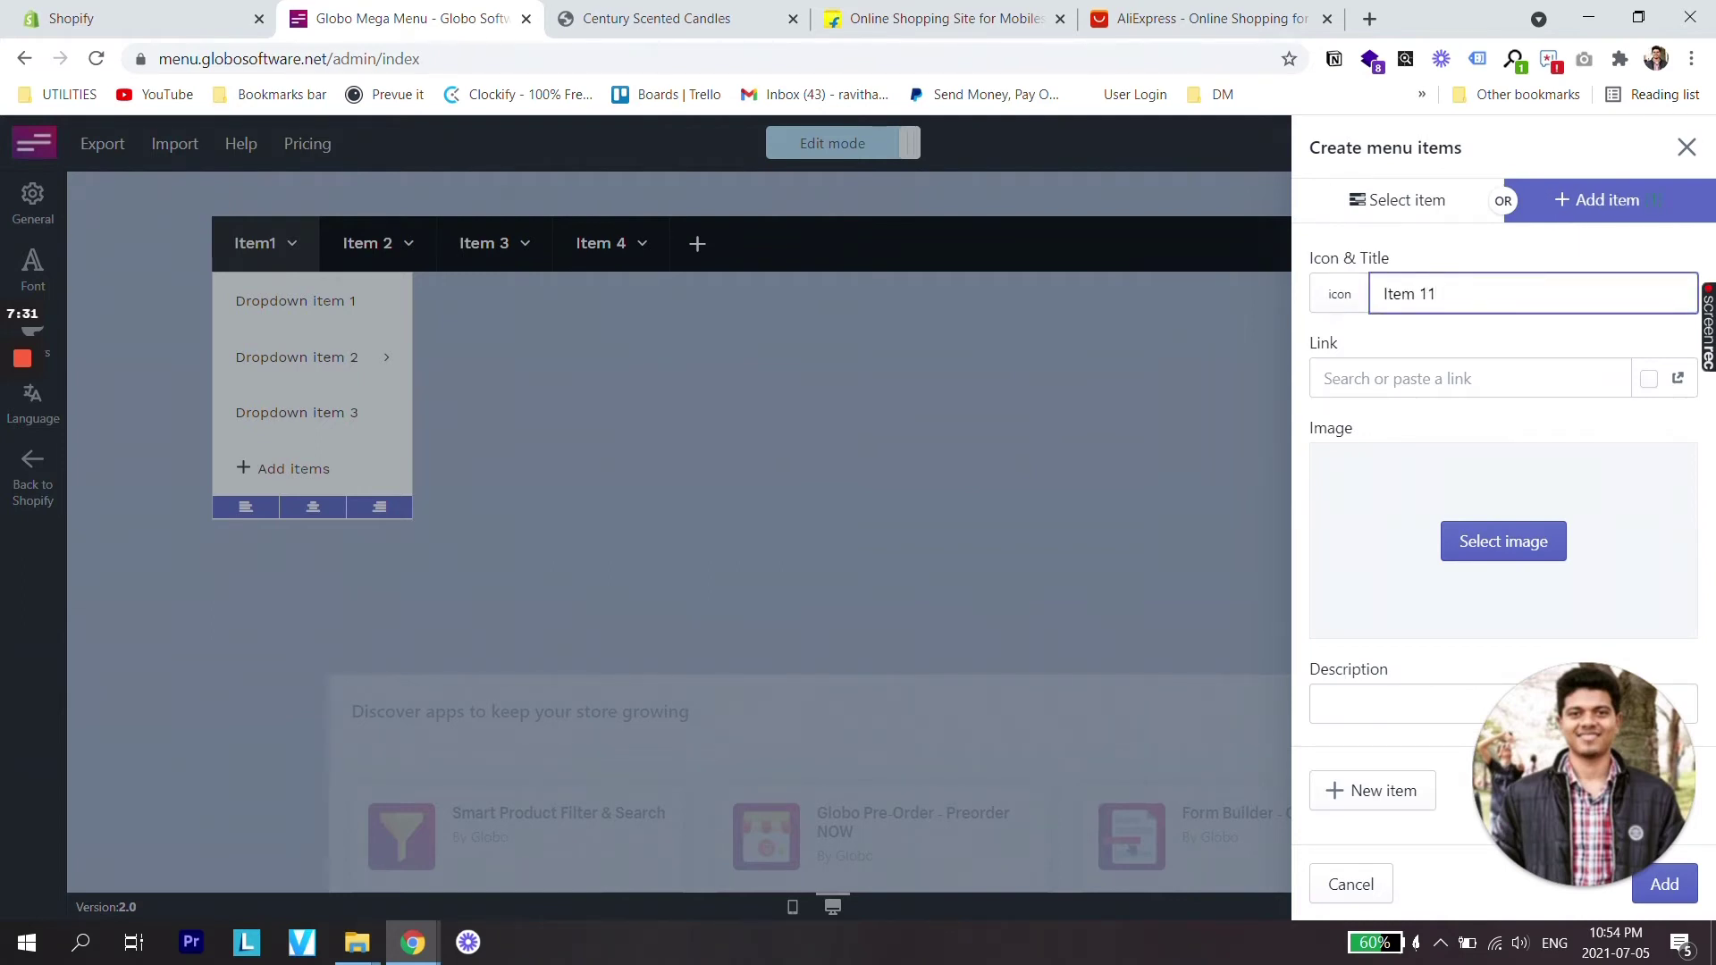
{"action": "left_click", "coordinate": [1368, 790]}
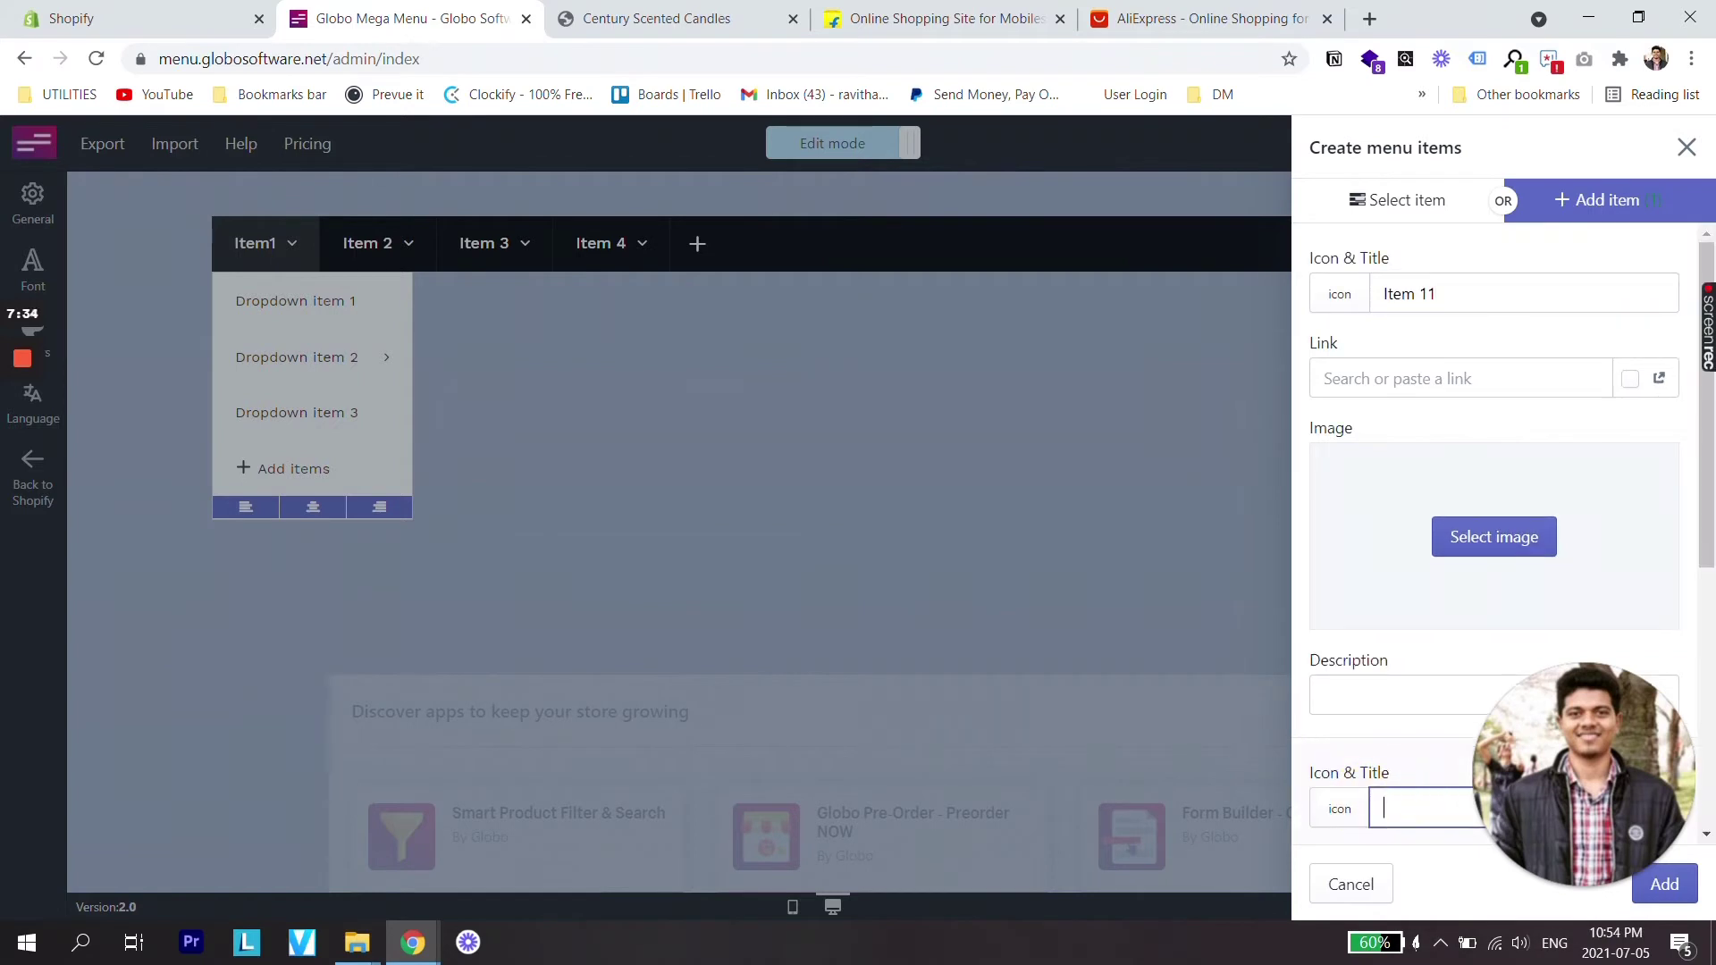
{"action": "scroll", "coordinate": [1402, 682], "scroll_direction": "down", "scroll_amount": 5}
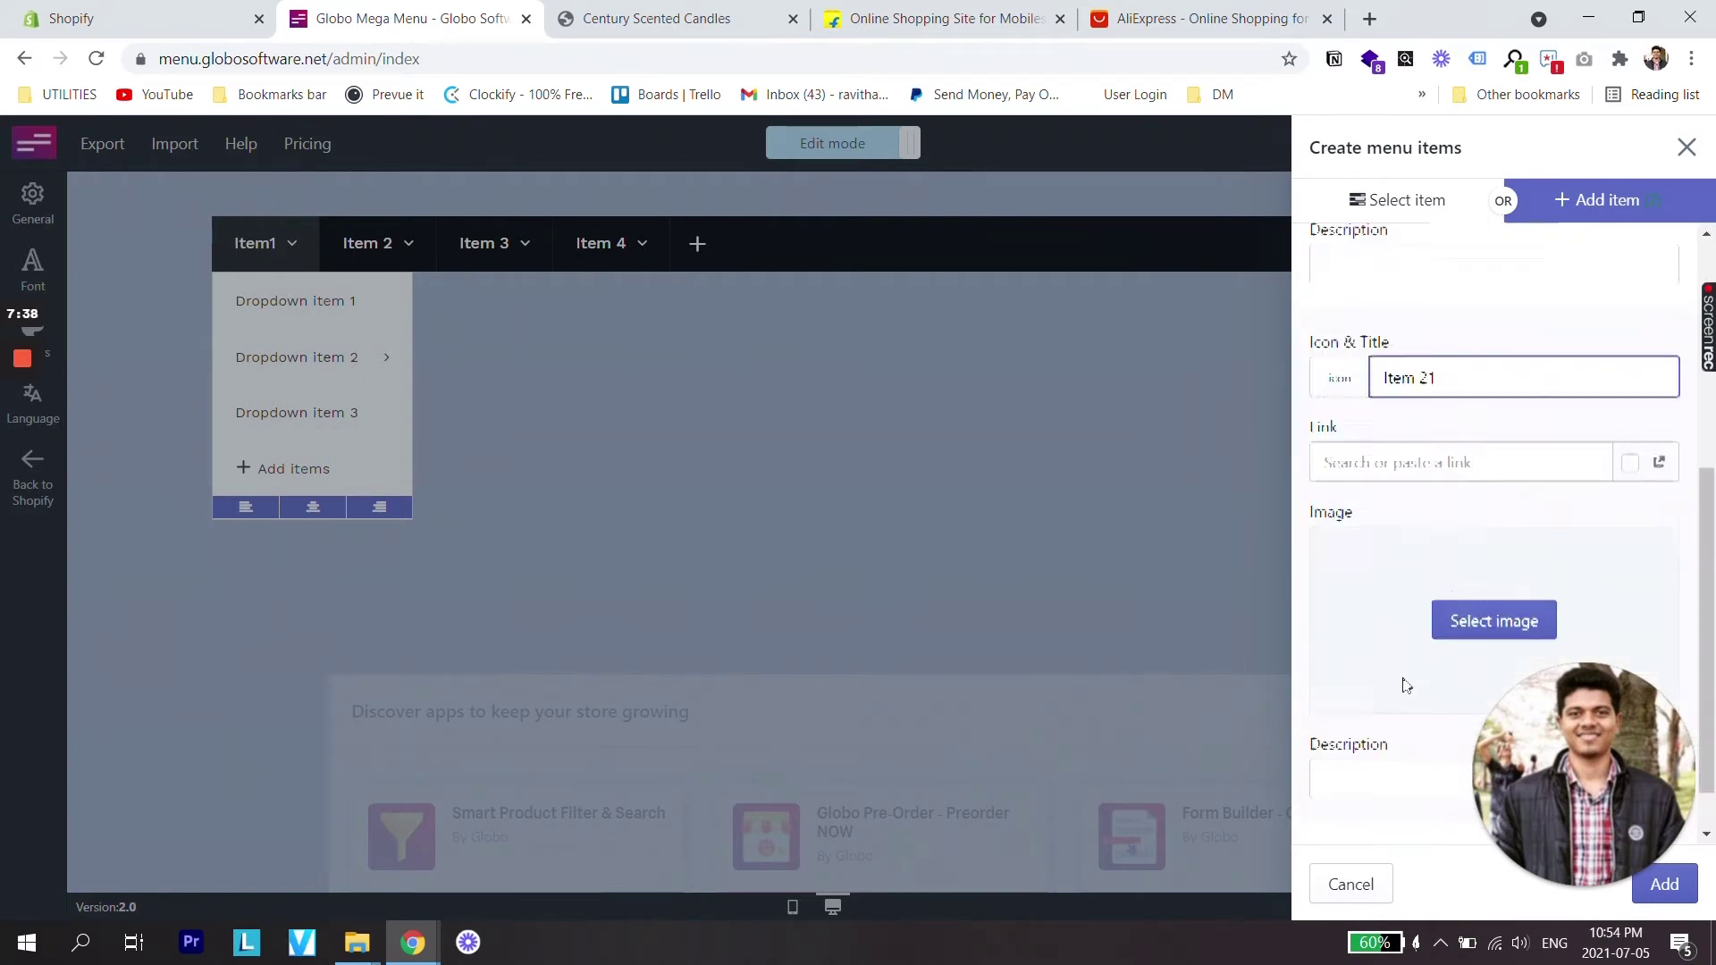
{"action": "left_click", "coordinate": [1359, 804]}
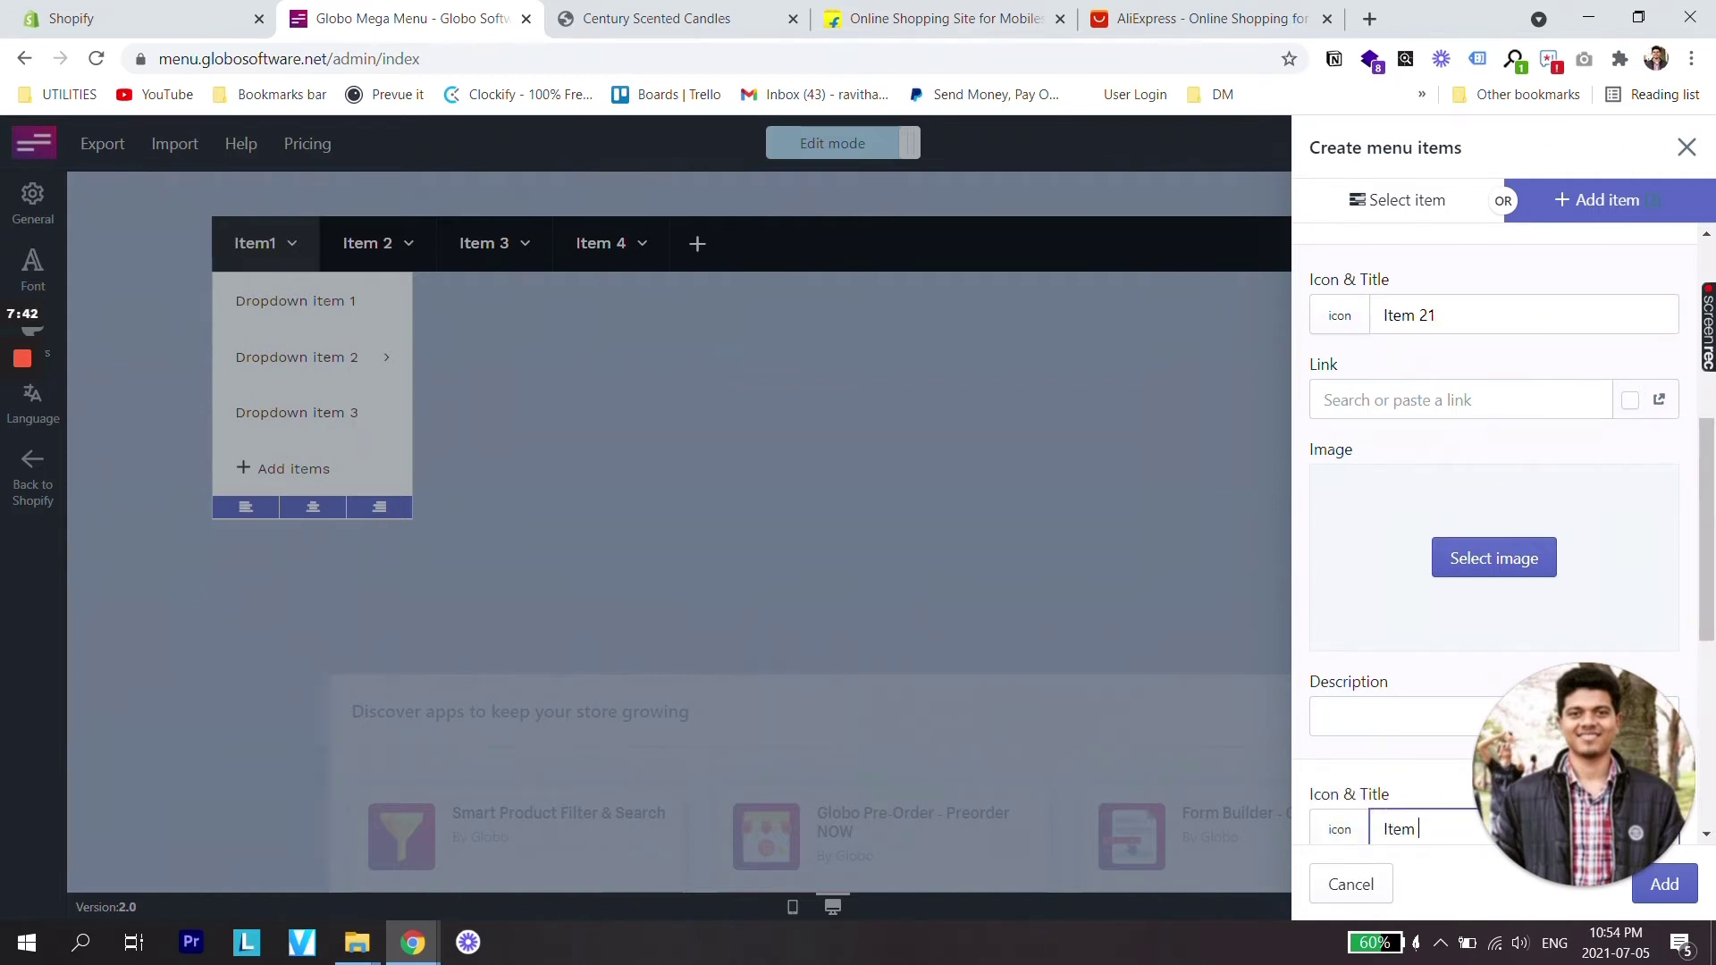
{"action": "left_click", "coordinate": [1662, 884]}
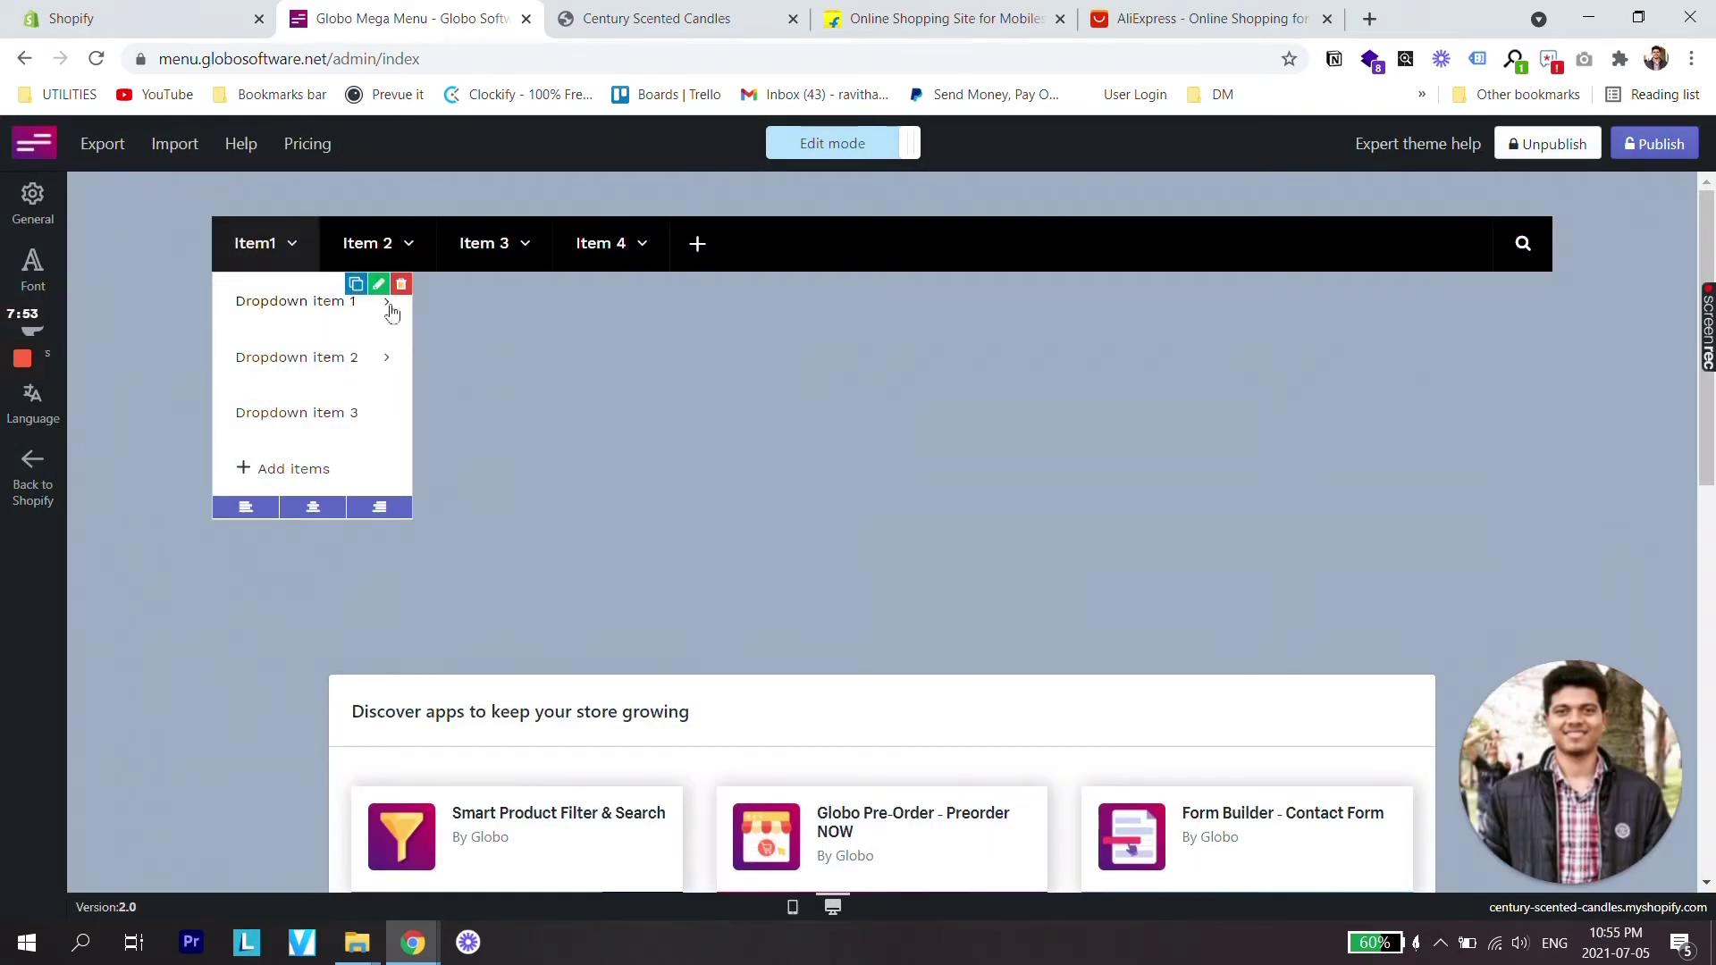
{"action": "left_click", "coordinate": [390, 312]}
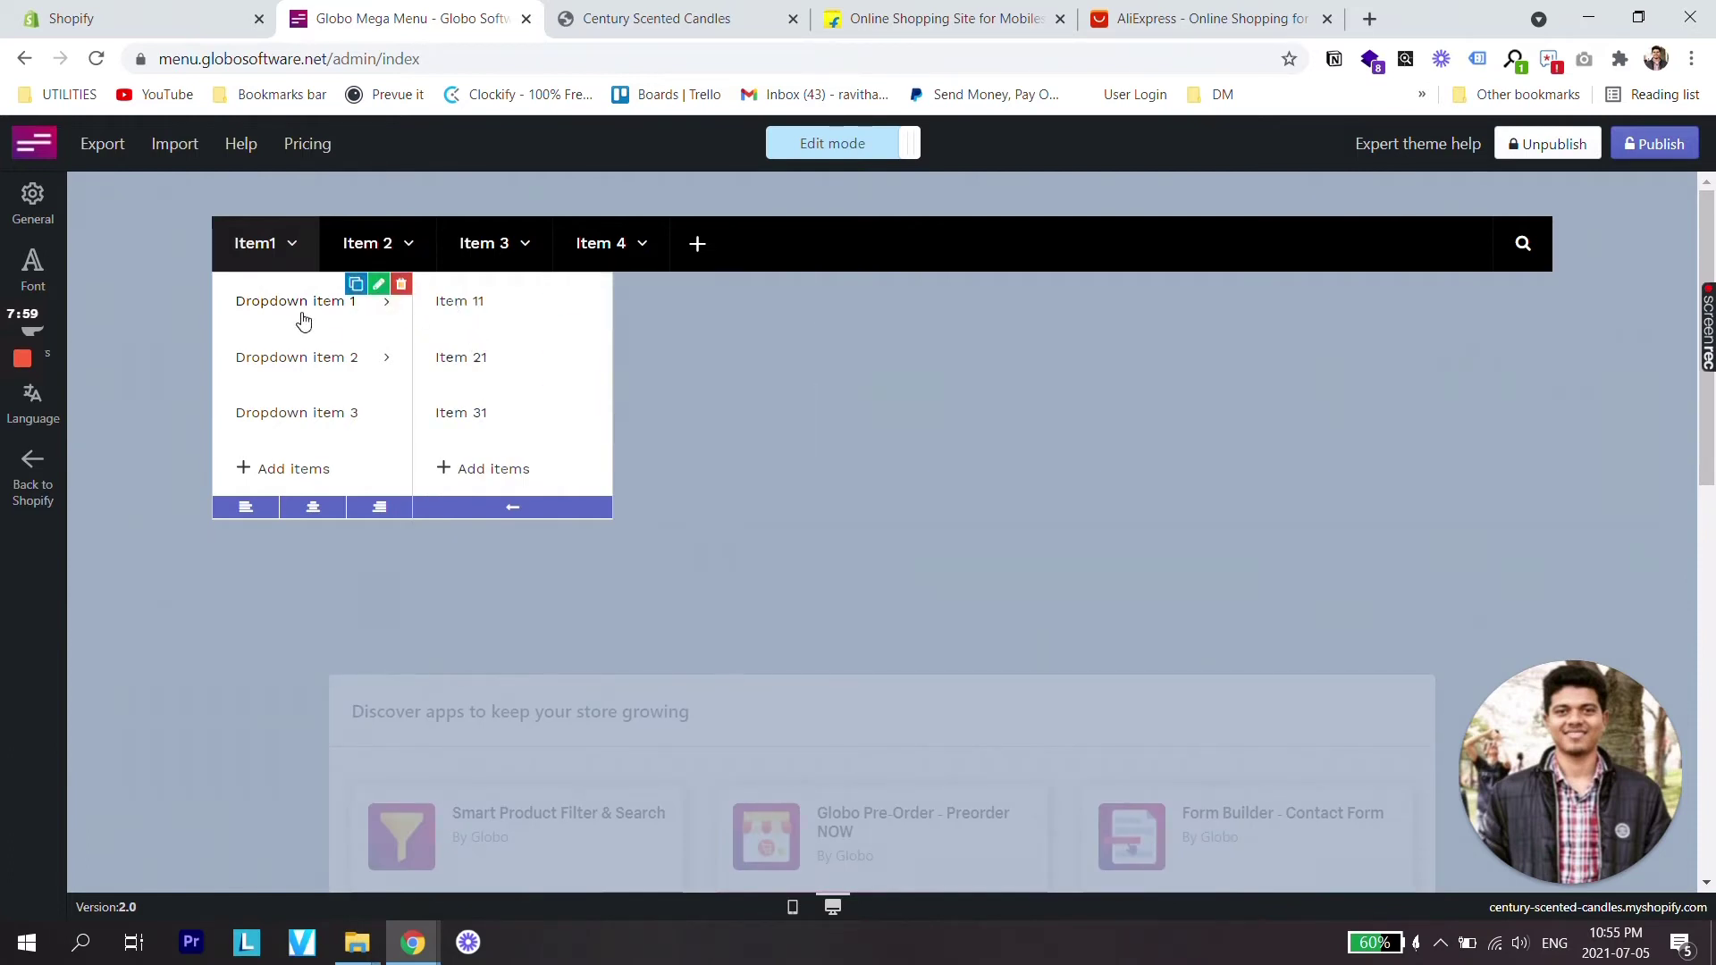
{"action": "left_click", "coordinate": [335, 368]}
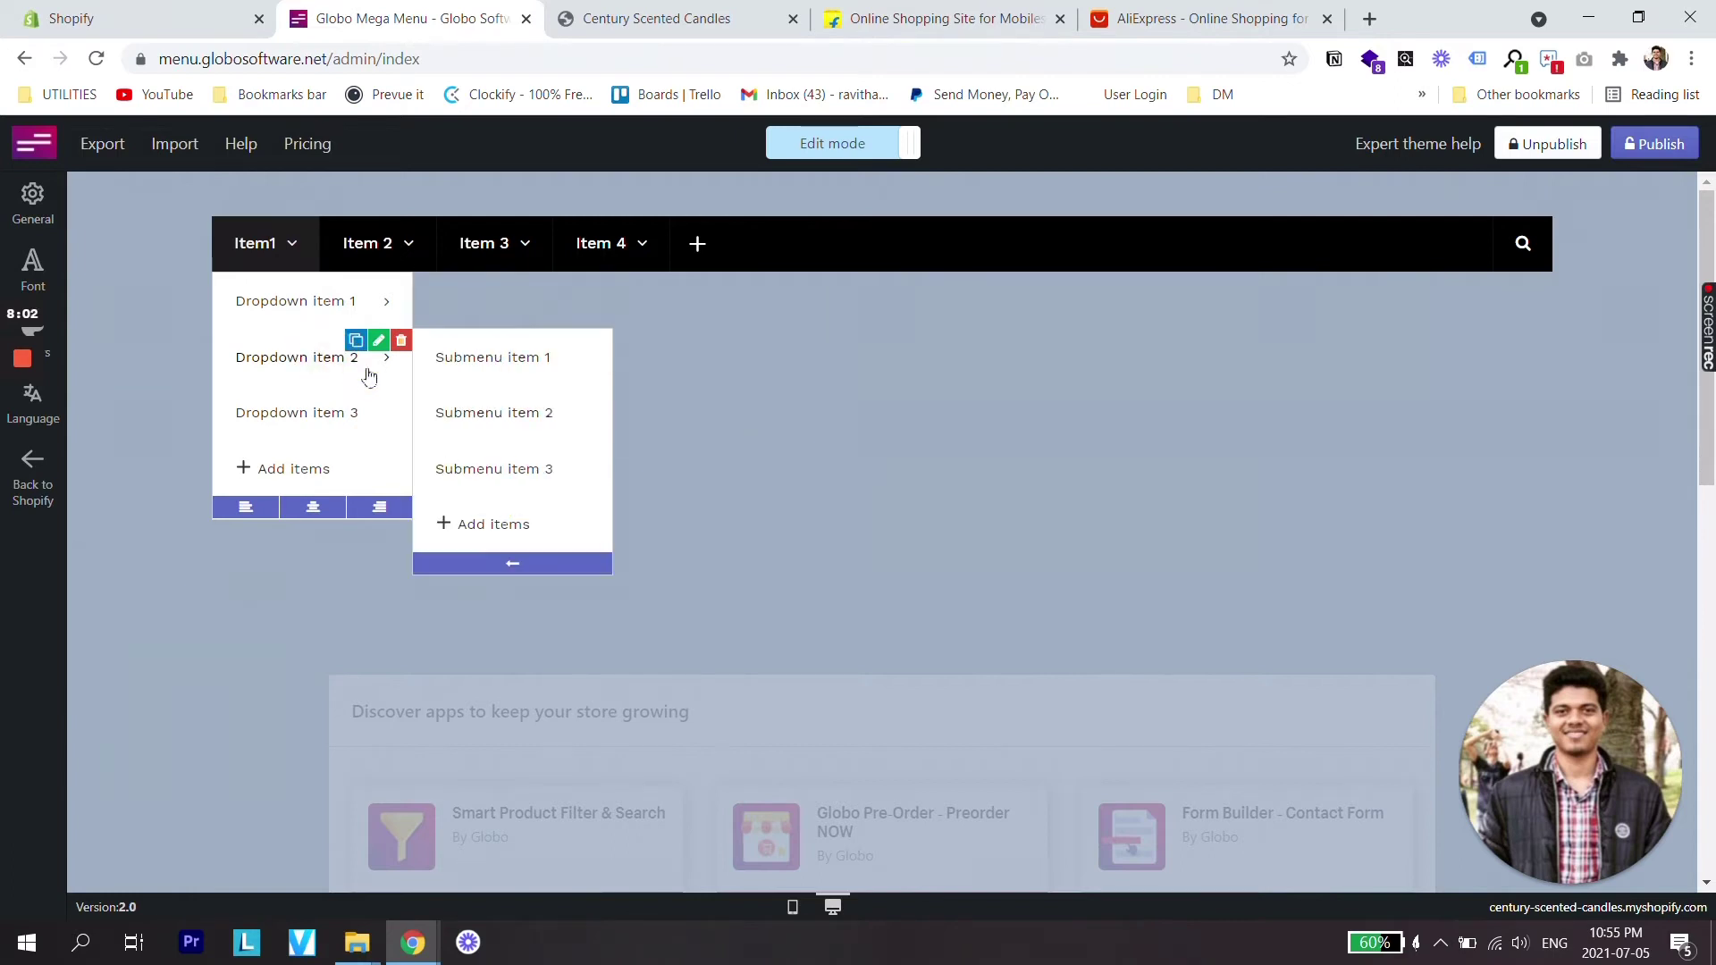
{"action": "left_click", "coordinate": [309, 416]}
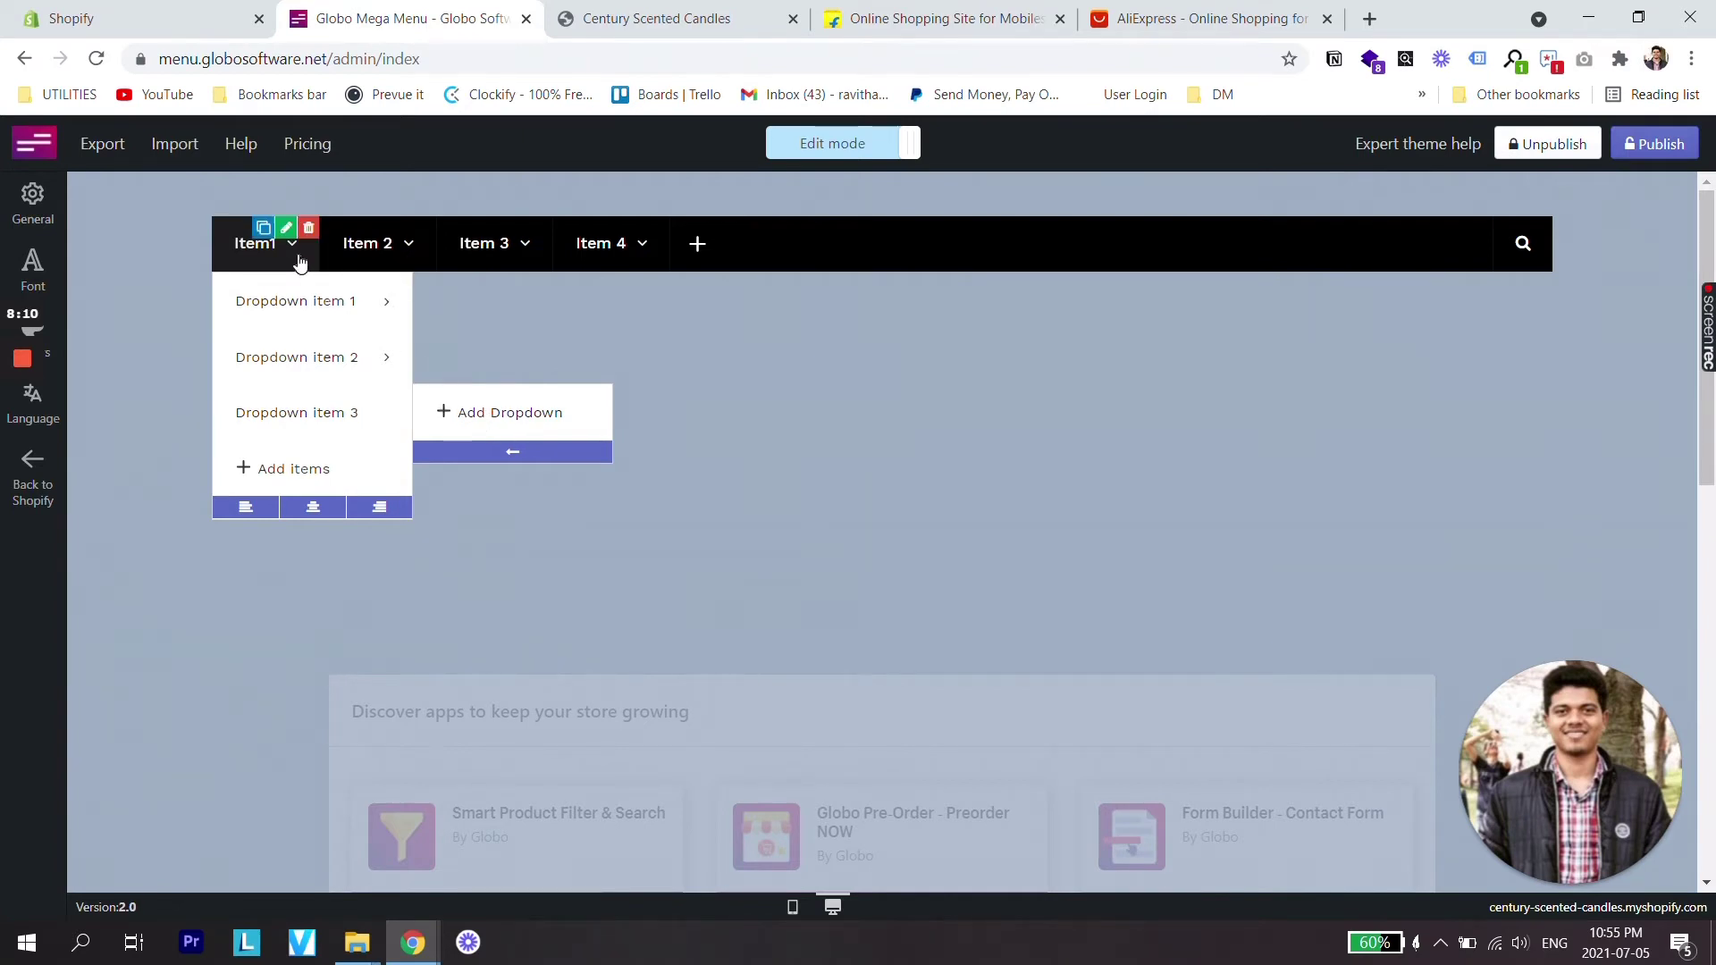
{"action": "left_click", "coordinate": [415, 253]}
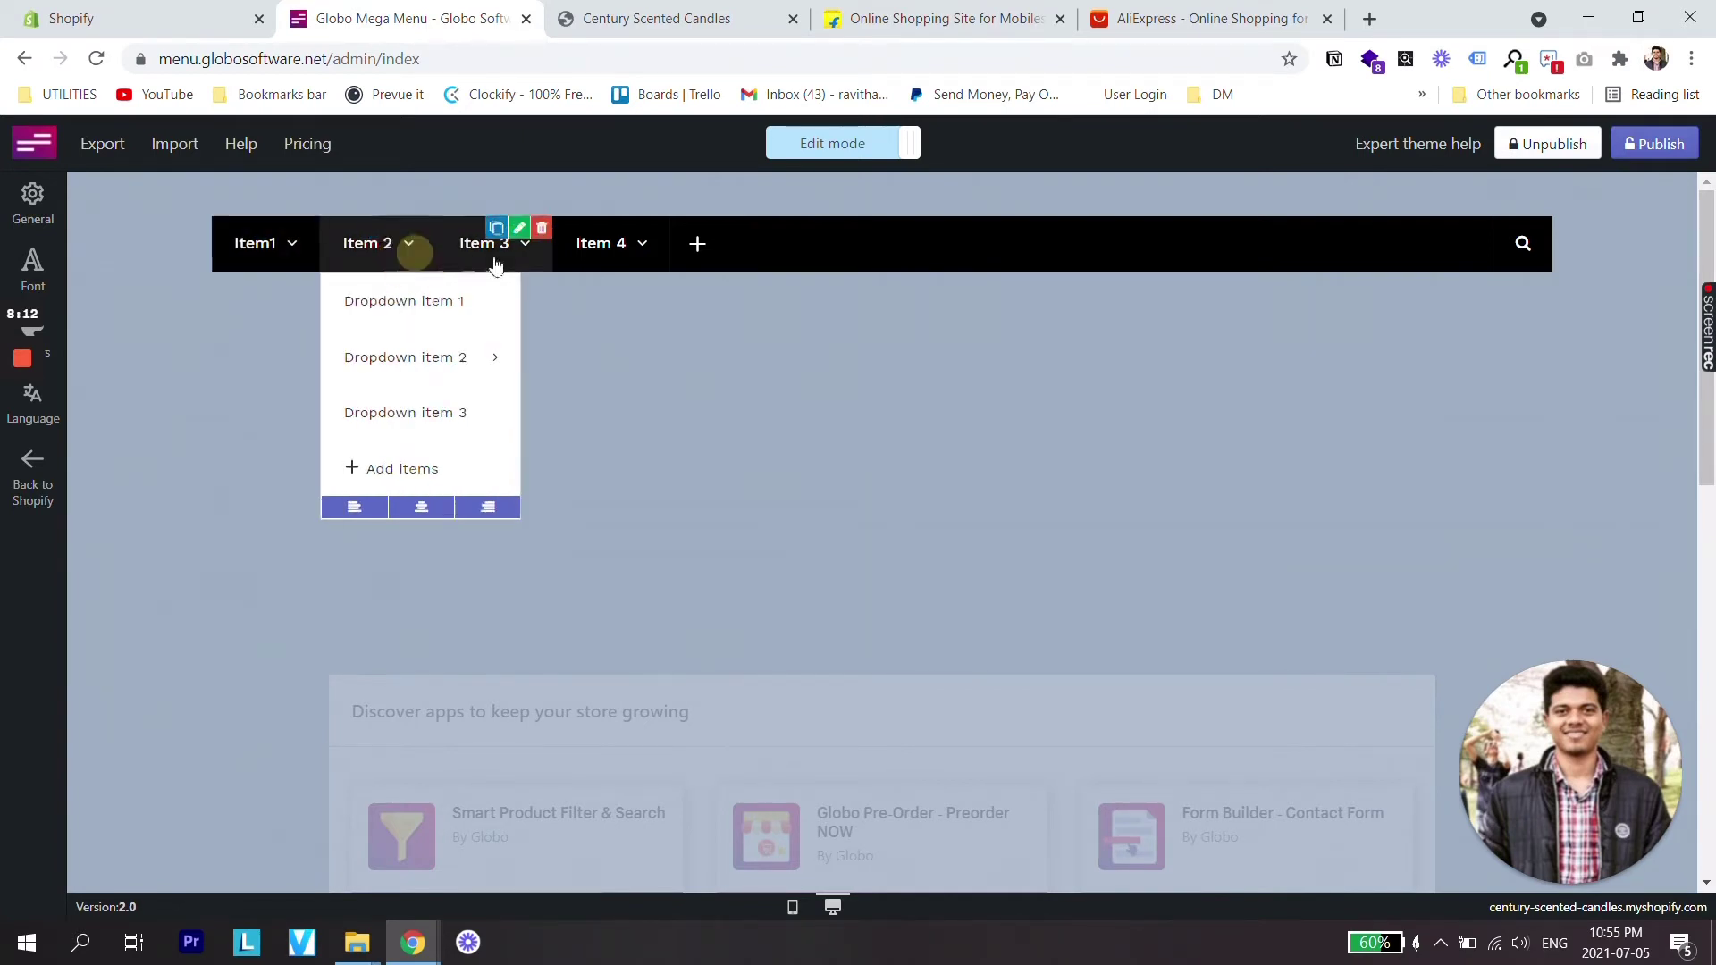
{"action": "left_click", "coordinate": [518, 250]}
{"action": "left_click", "coordinate": [644, 267]}
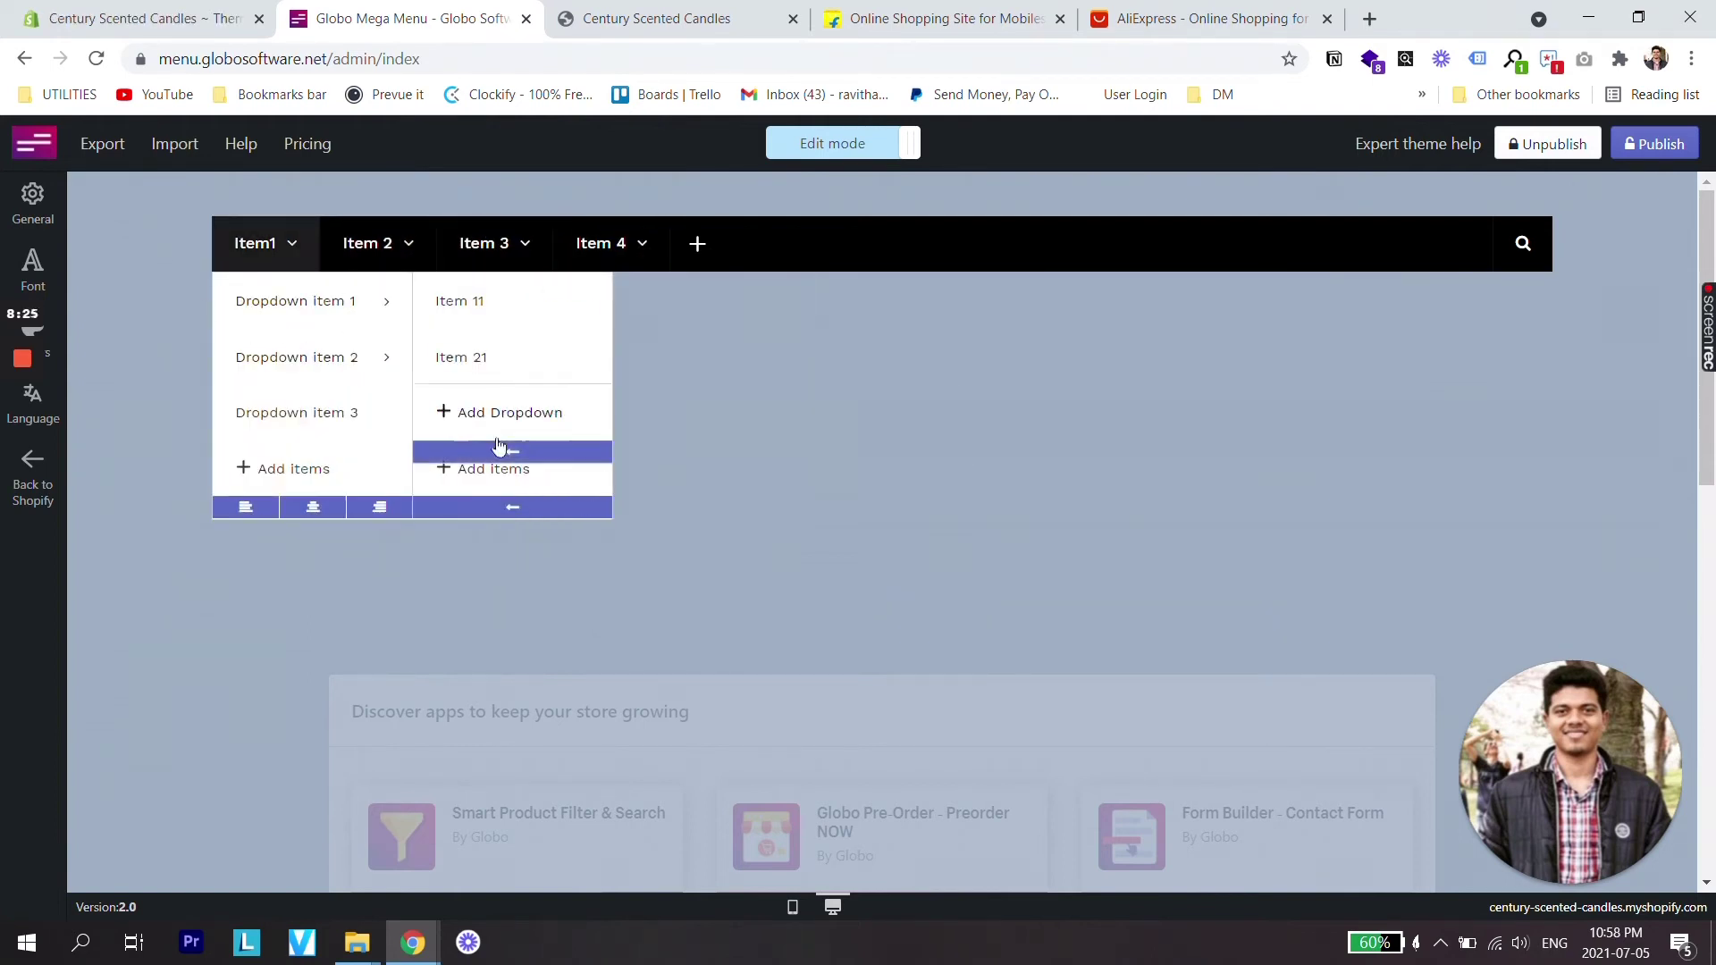
Publish the menu to the Simple (Live theme) with the Automatic replace type.
{"action": "left_click", "coordinate": [1660, 146]}
{"action": "left_click", "coordinate": [758, 365]}
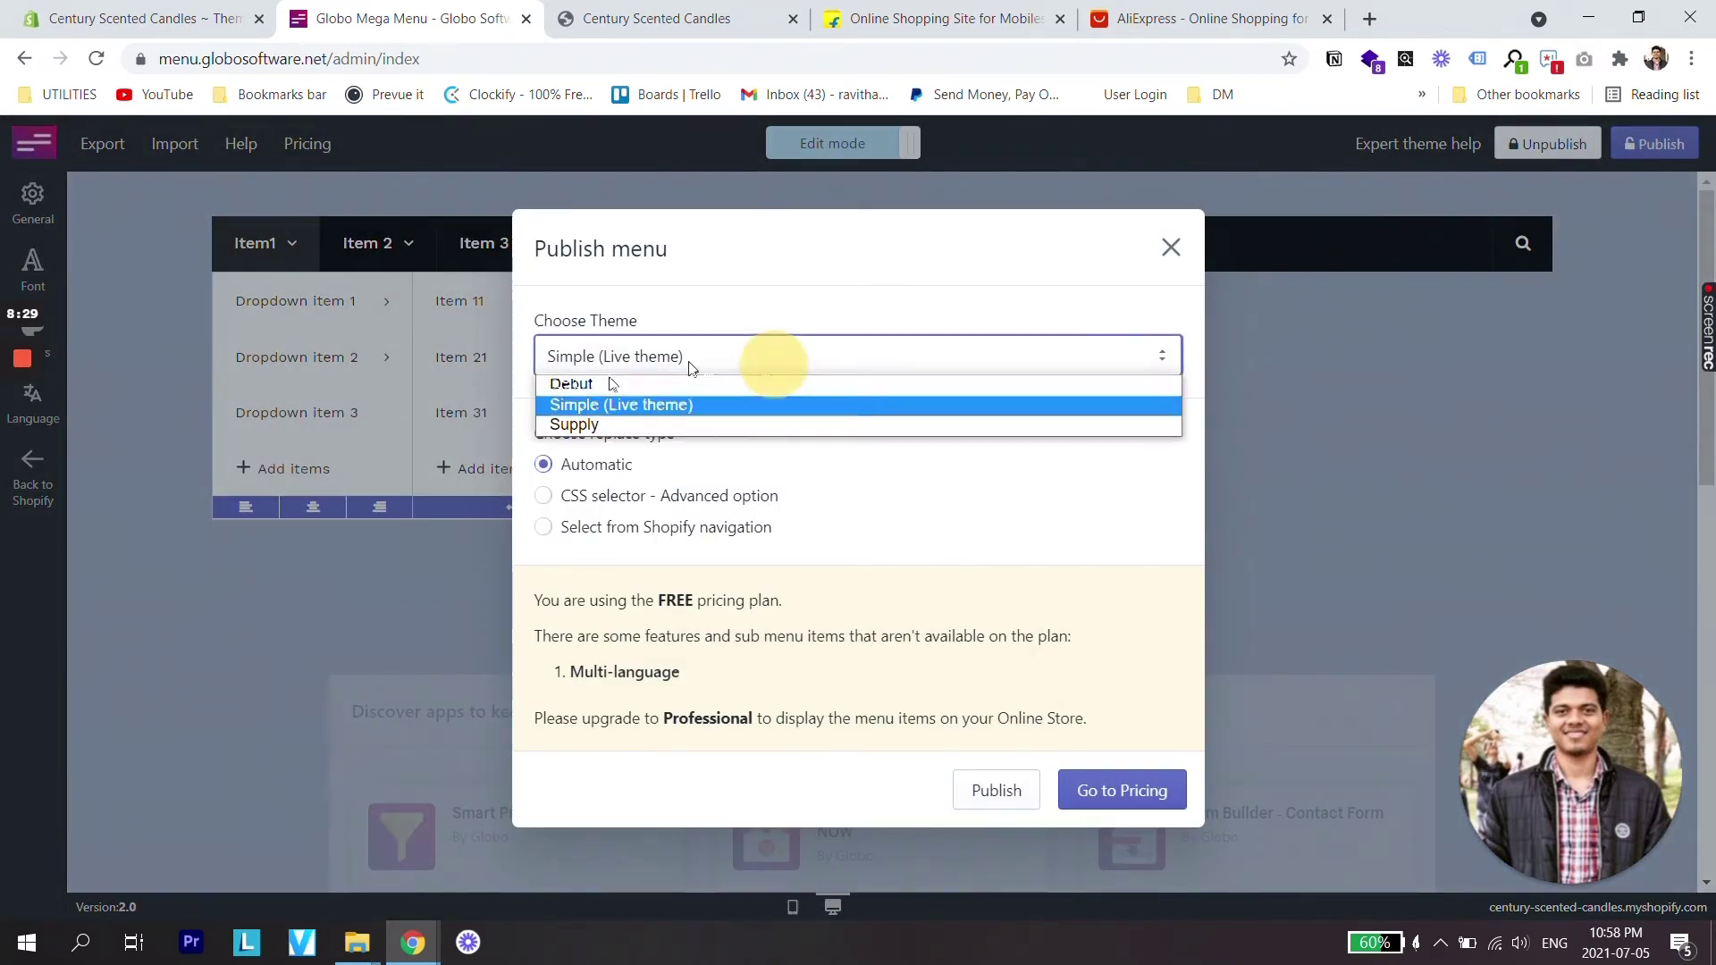
{"action": "left_click", "coordinate": [645, 414]}
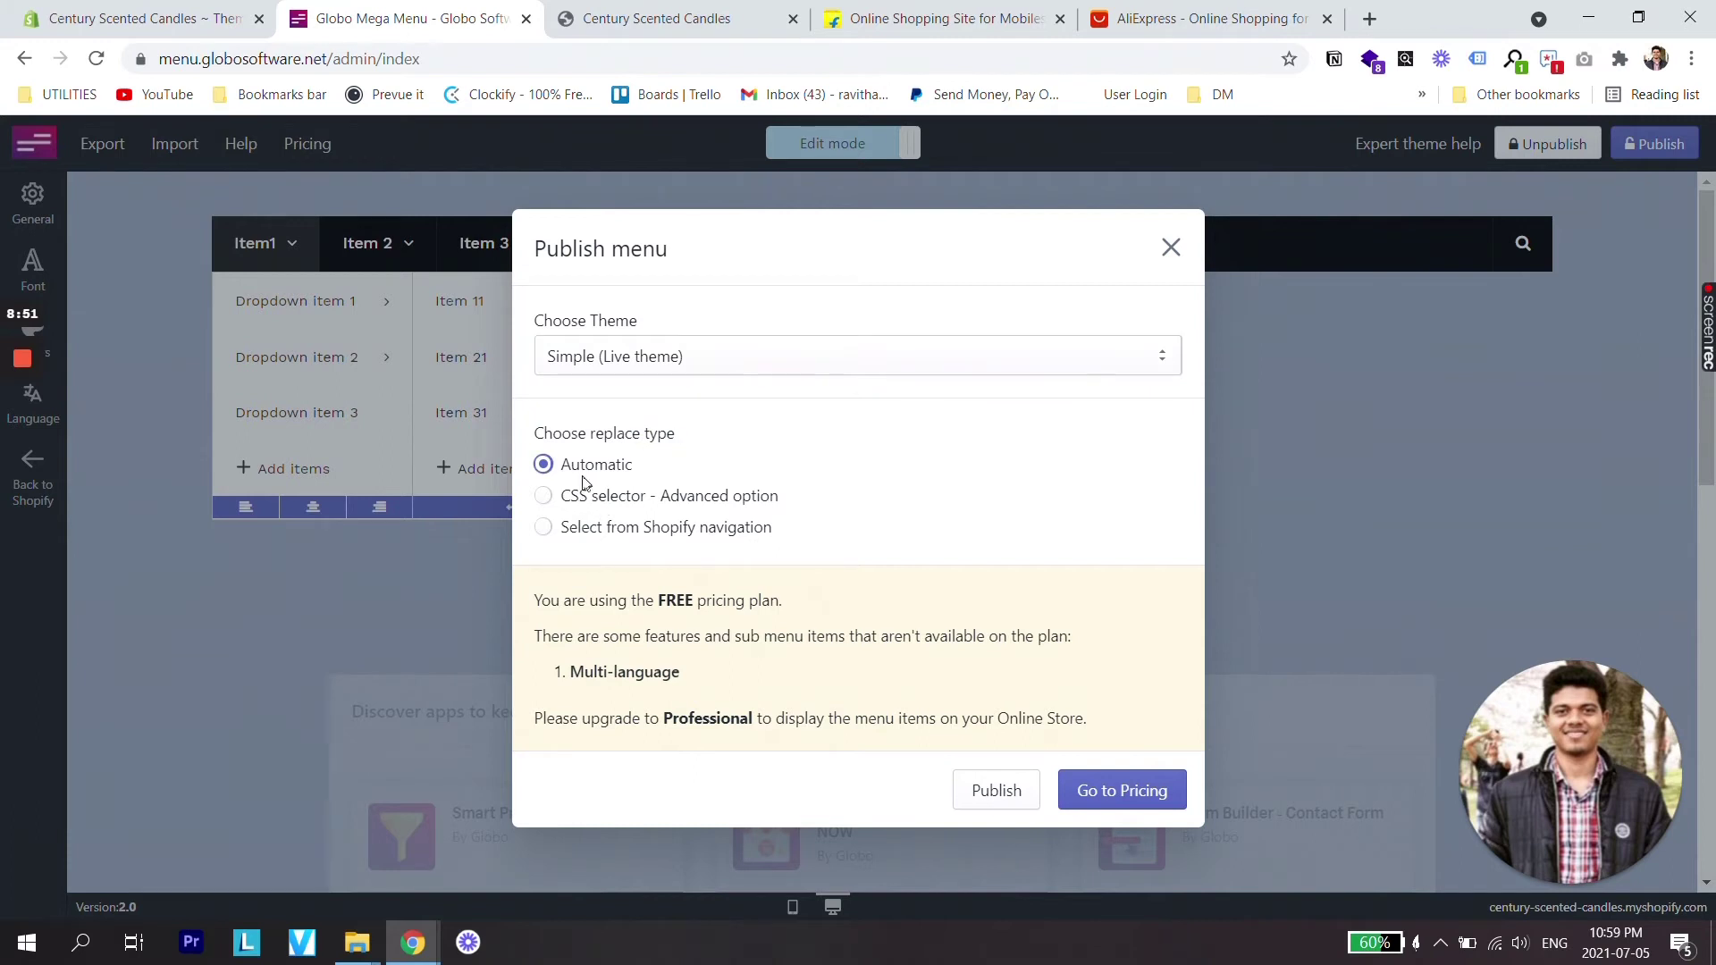
{"action": "left_click", "coordinate": [1000, 800]}
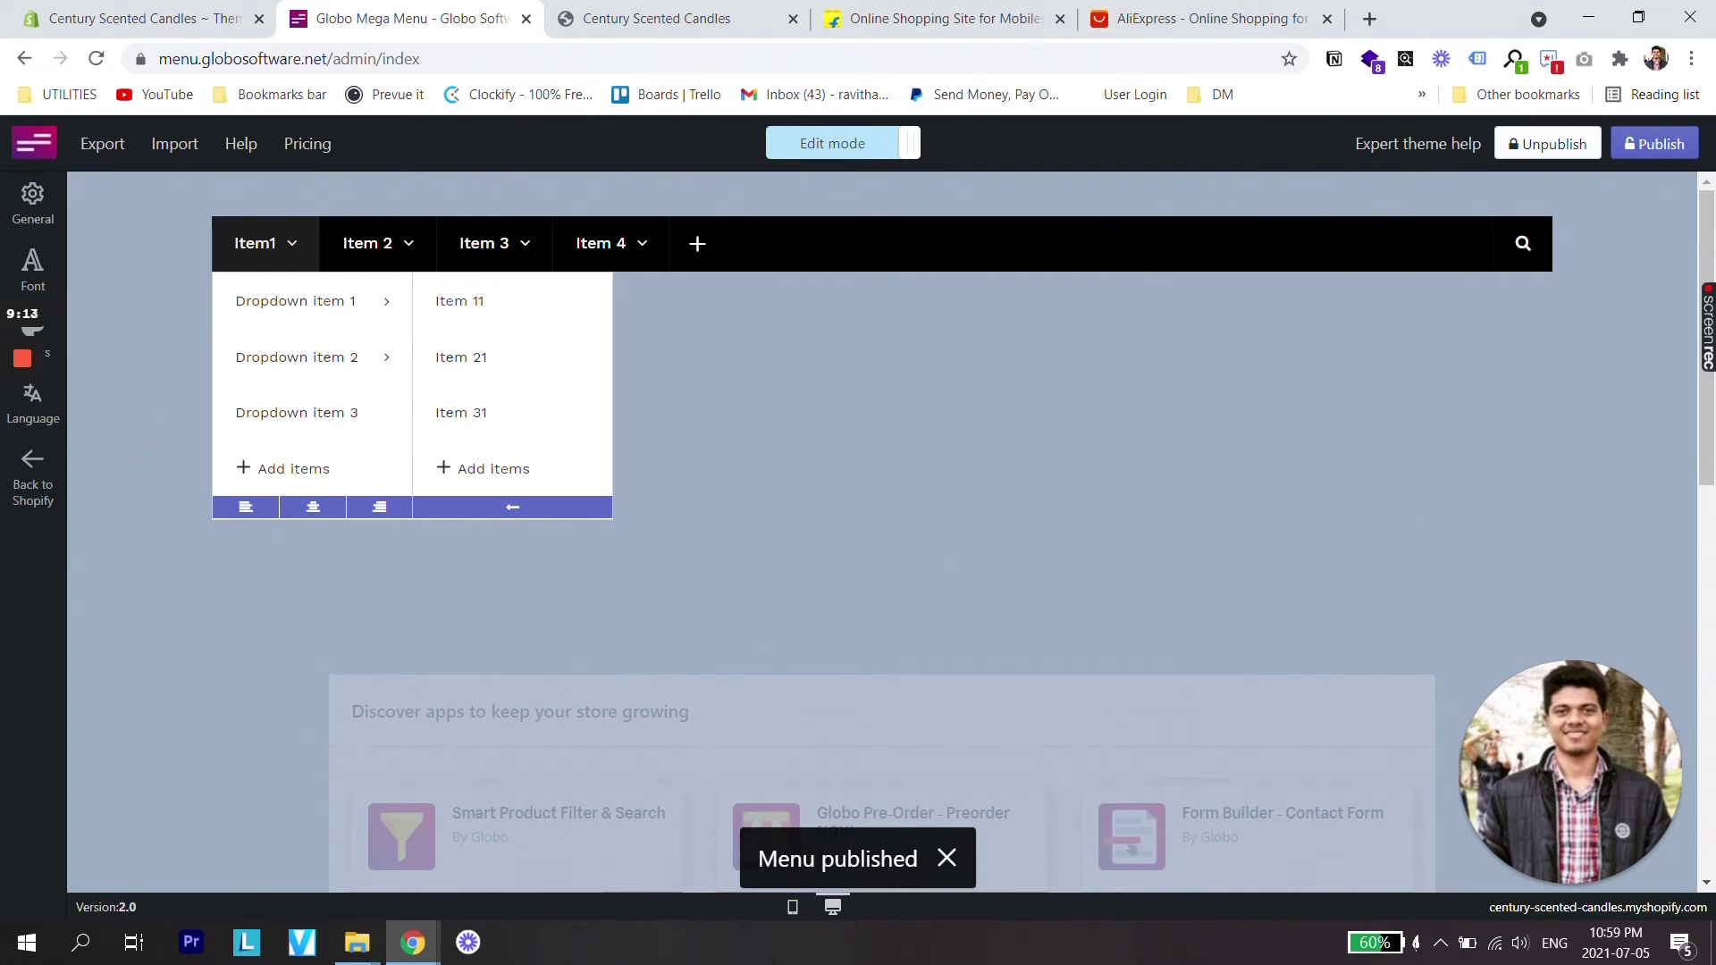
Reload the Century Scented Candles storefront, check the Item1–Item 4 dropdowns, then return to the editor.
{"action": "key", "text": "ctrl+Tab"}
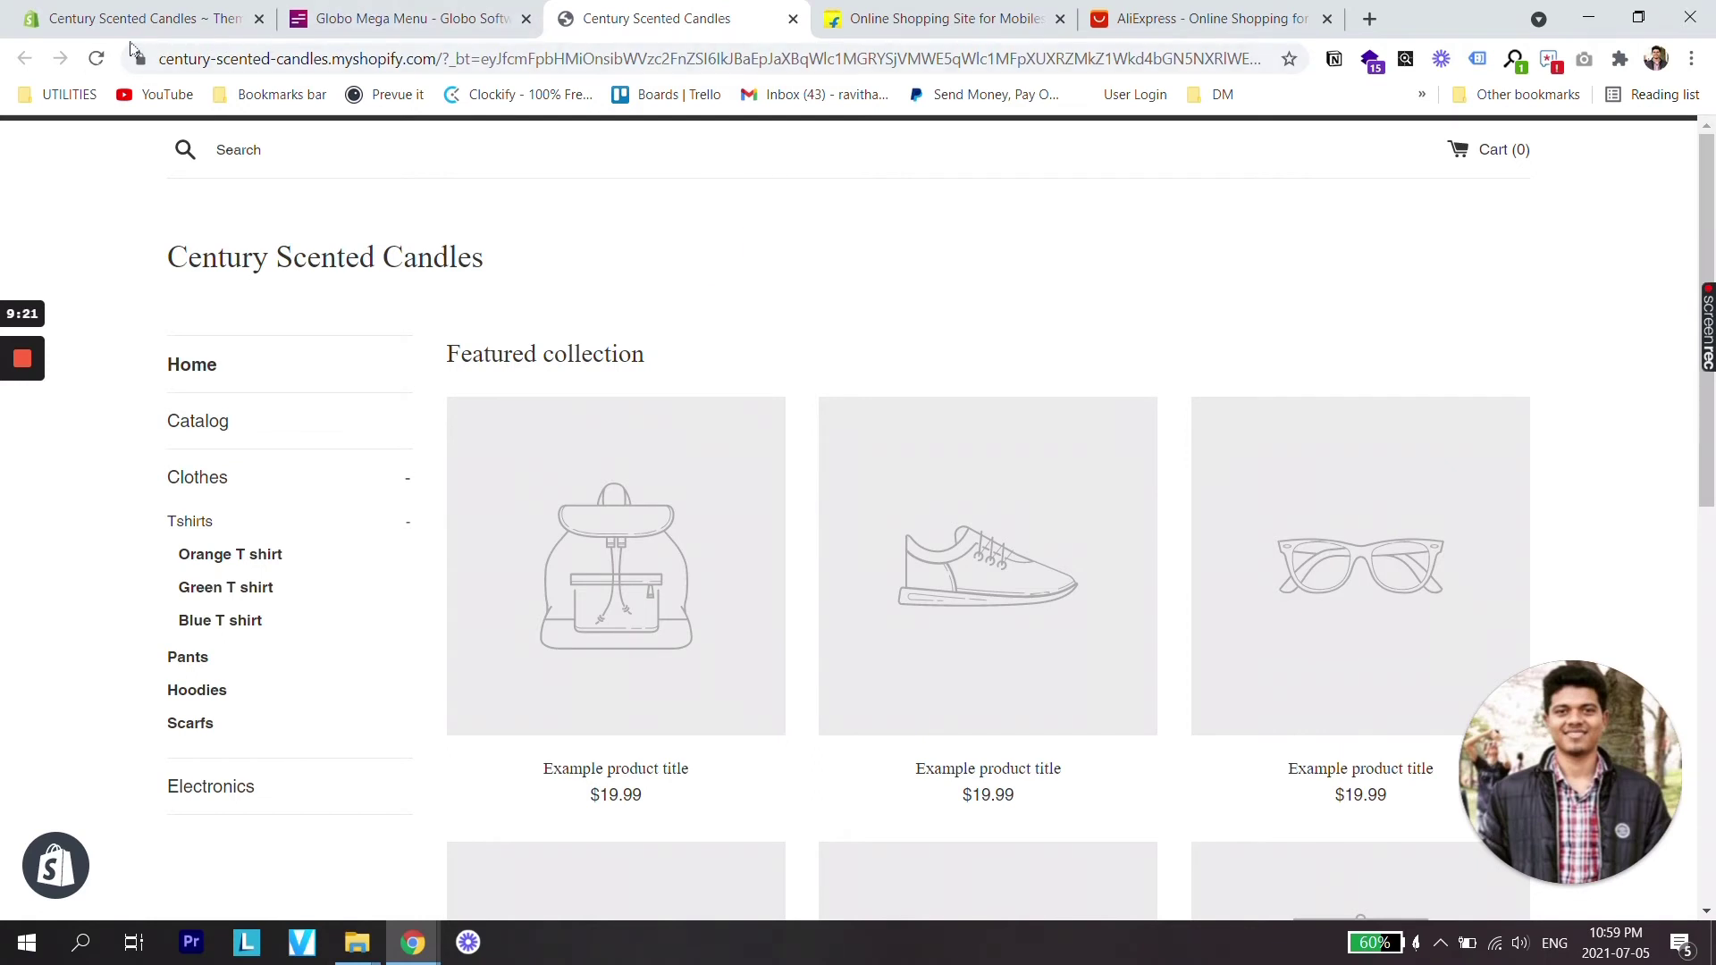
{"action": "key", "text": "F5"}
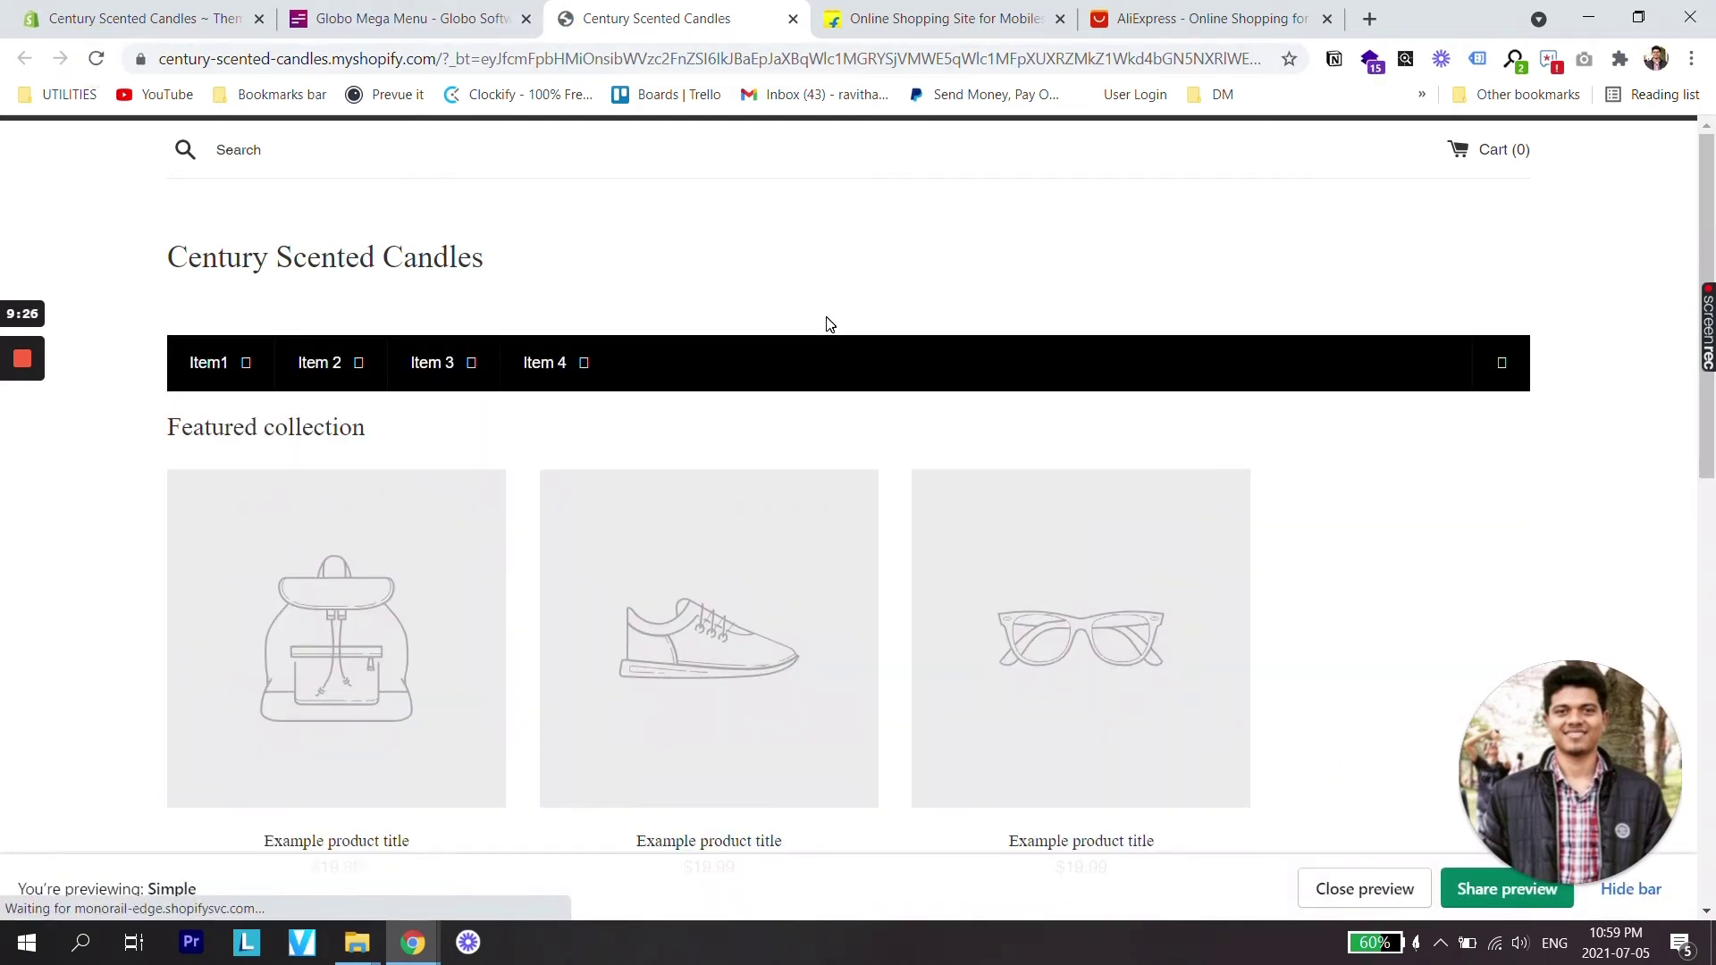
{"action": "scroll", "coordinate": [774, 284], "scroll_direction": "down", "scroll_amount": 1}
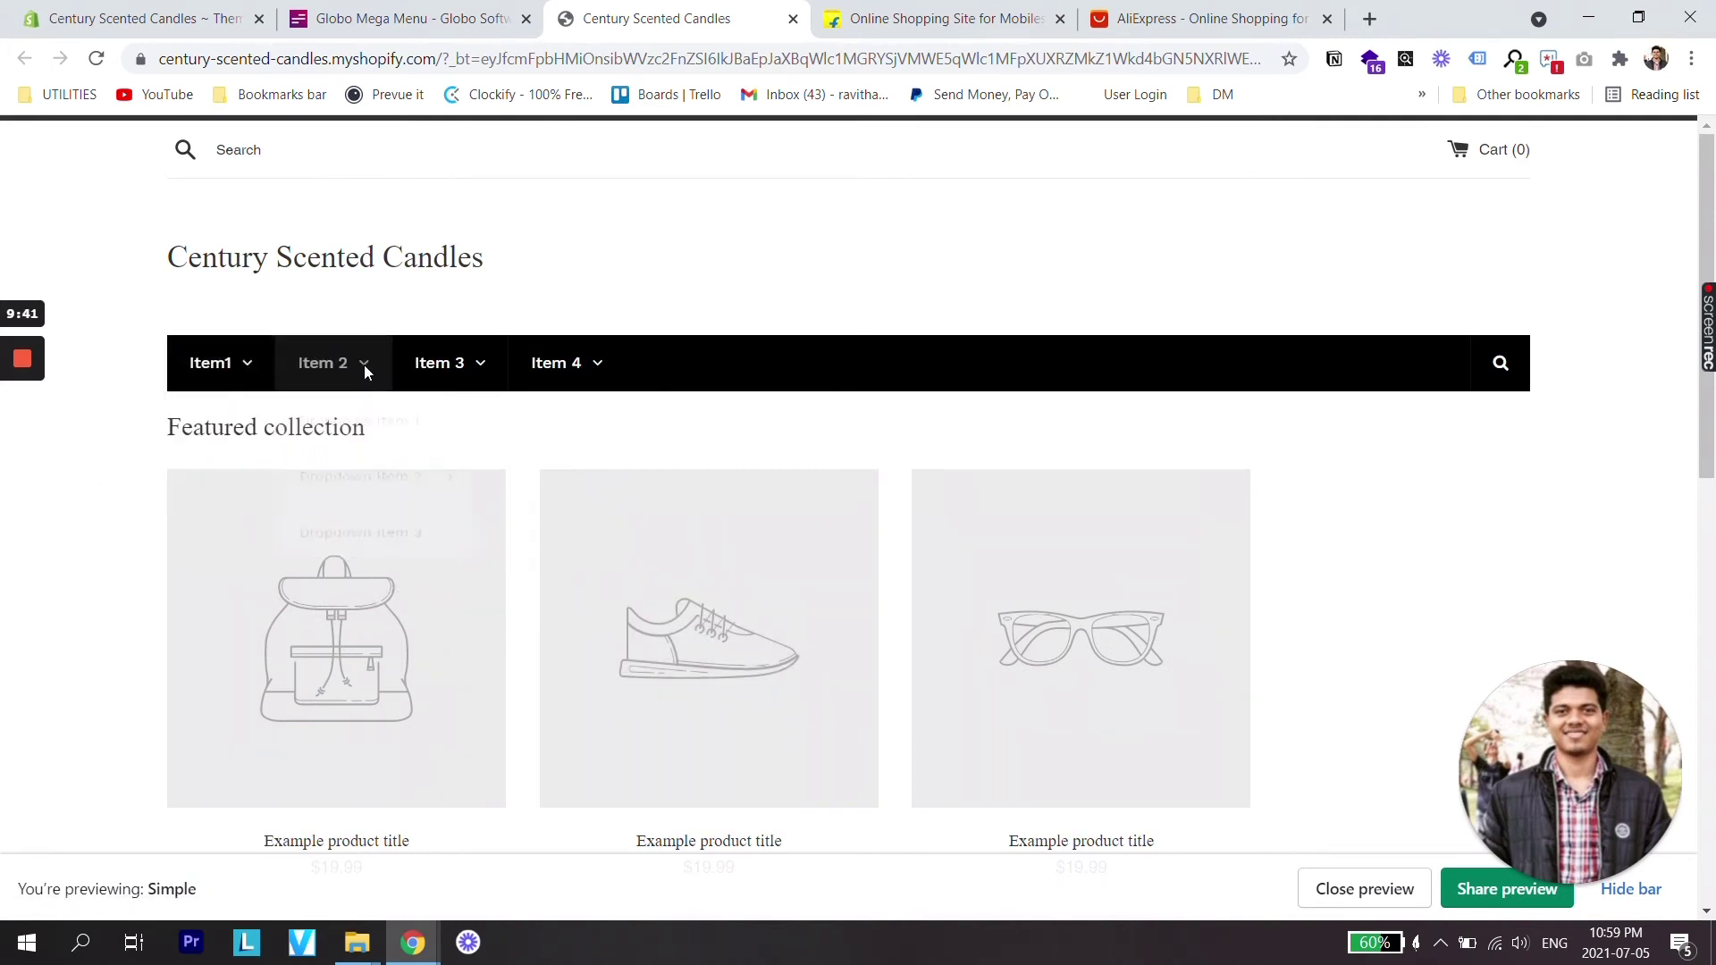
{"action": "mouse_move", "coordinate": [363, 364]}
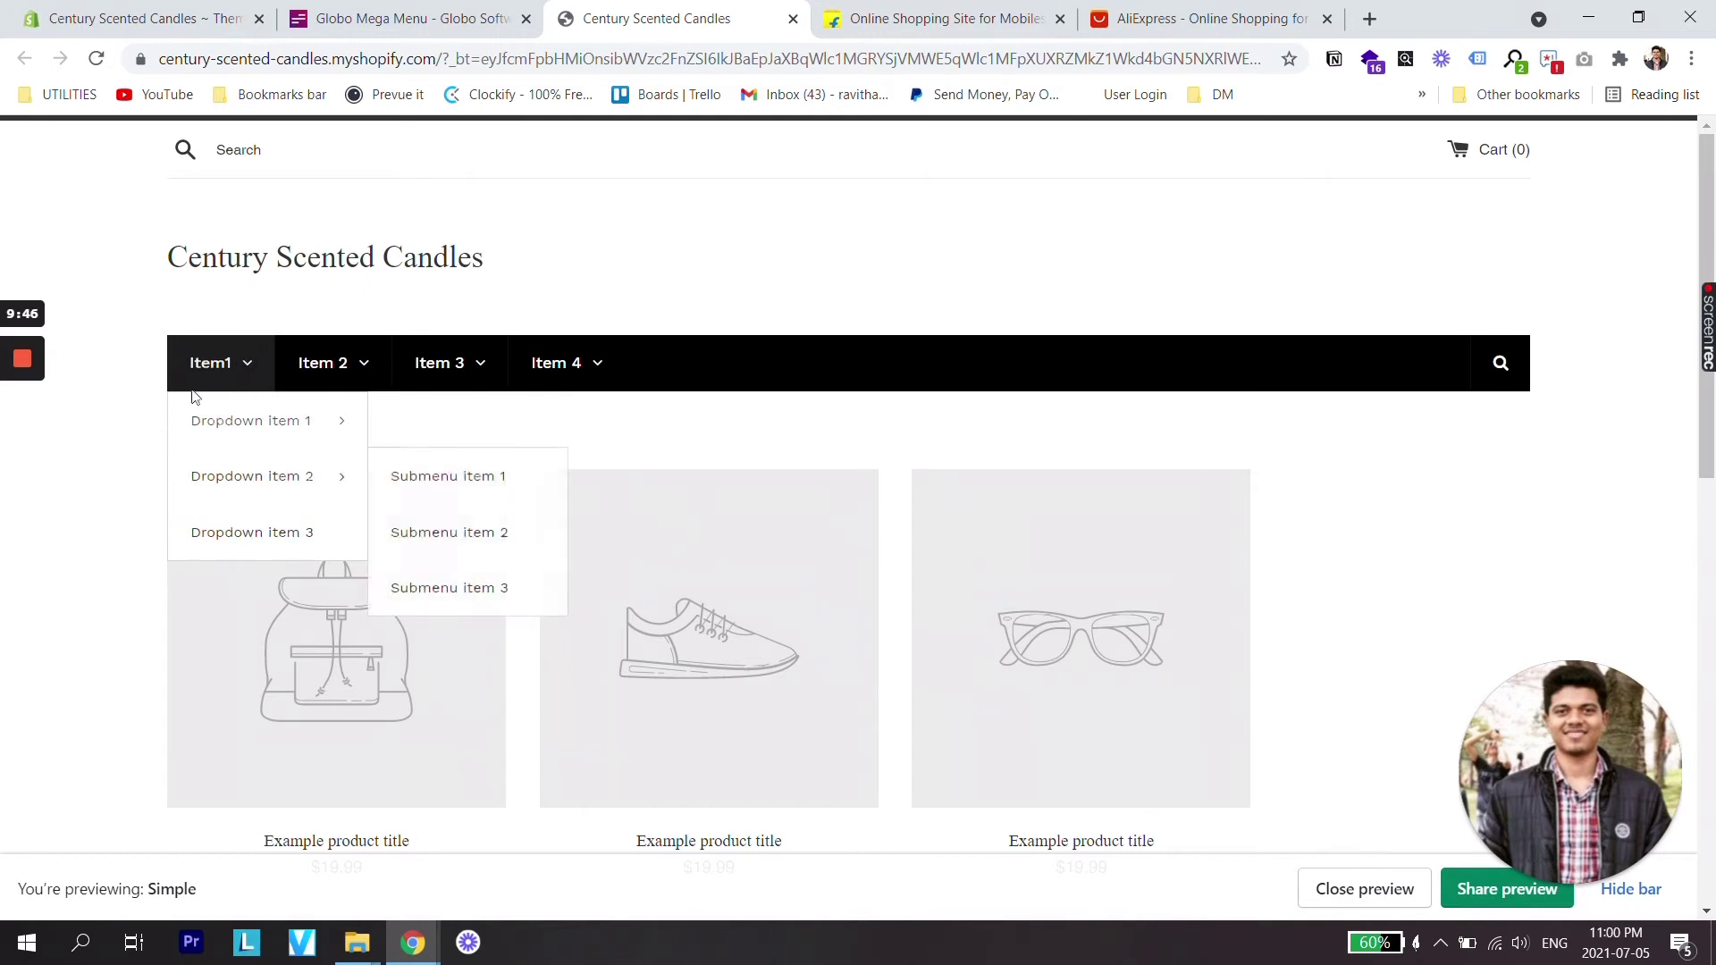
{"action": "mouse_move", "coordinate": [184, 393]}
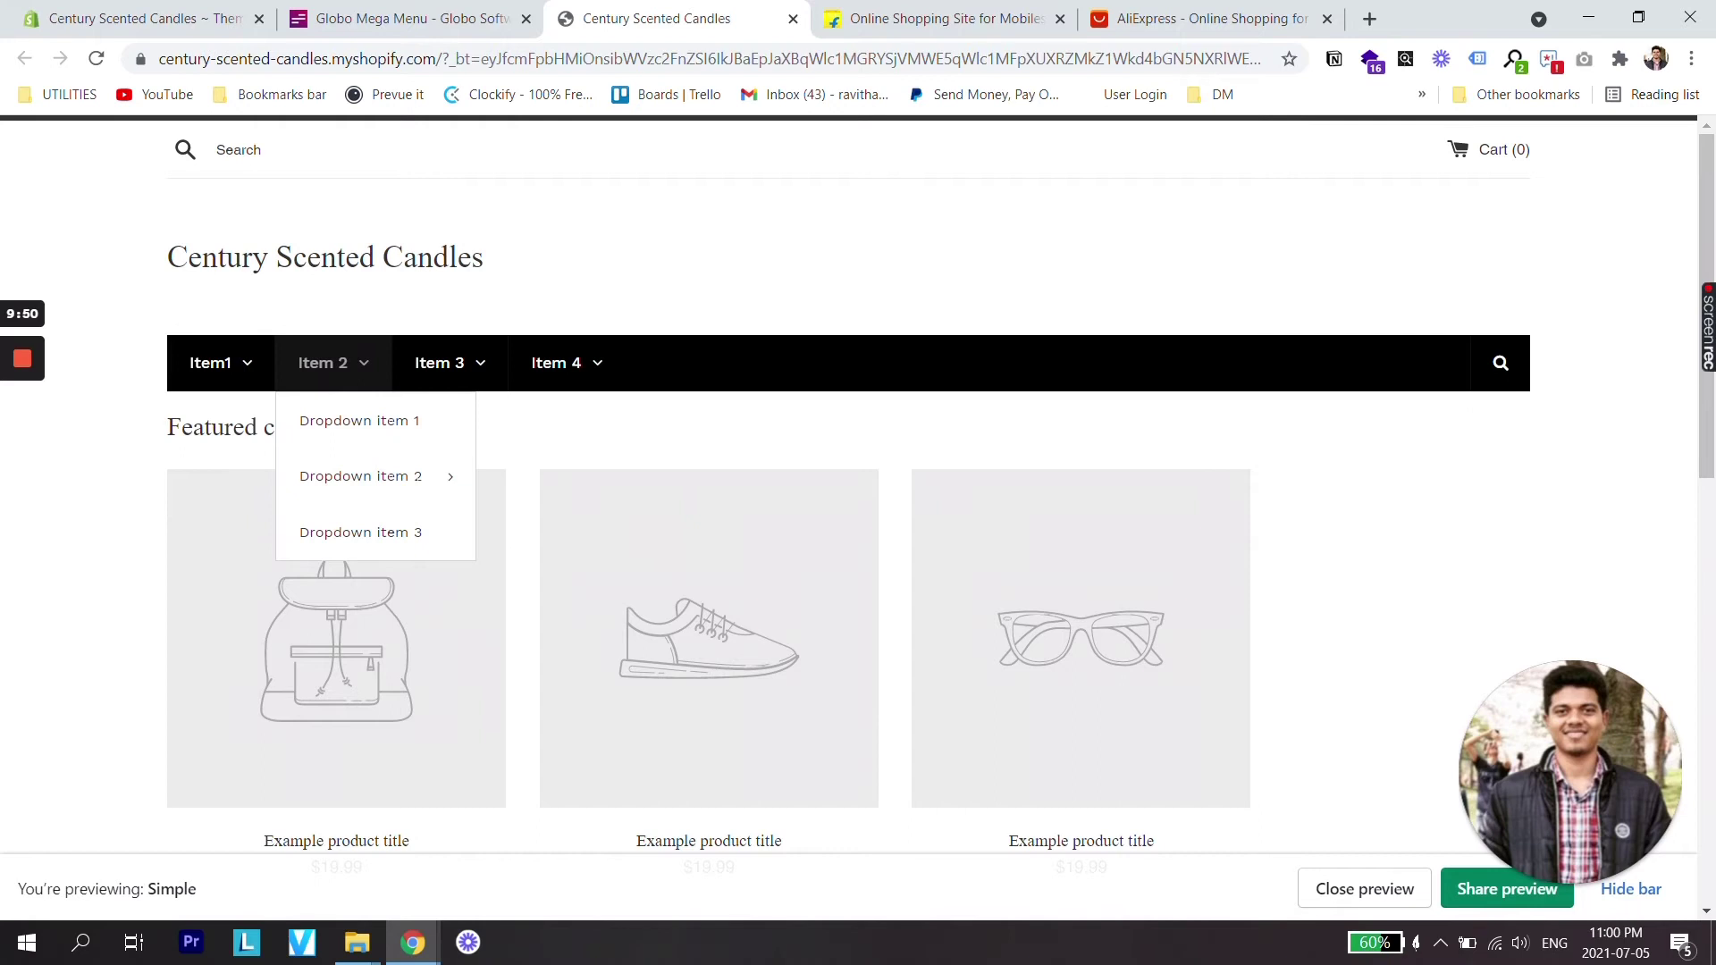
{"action": "mouse_move", "coordinate": [440, 363]}
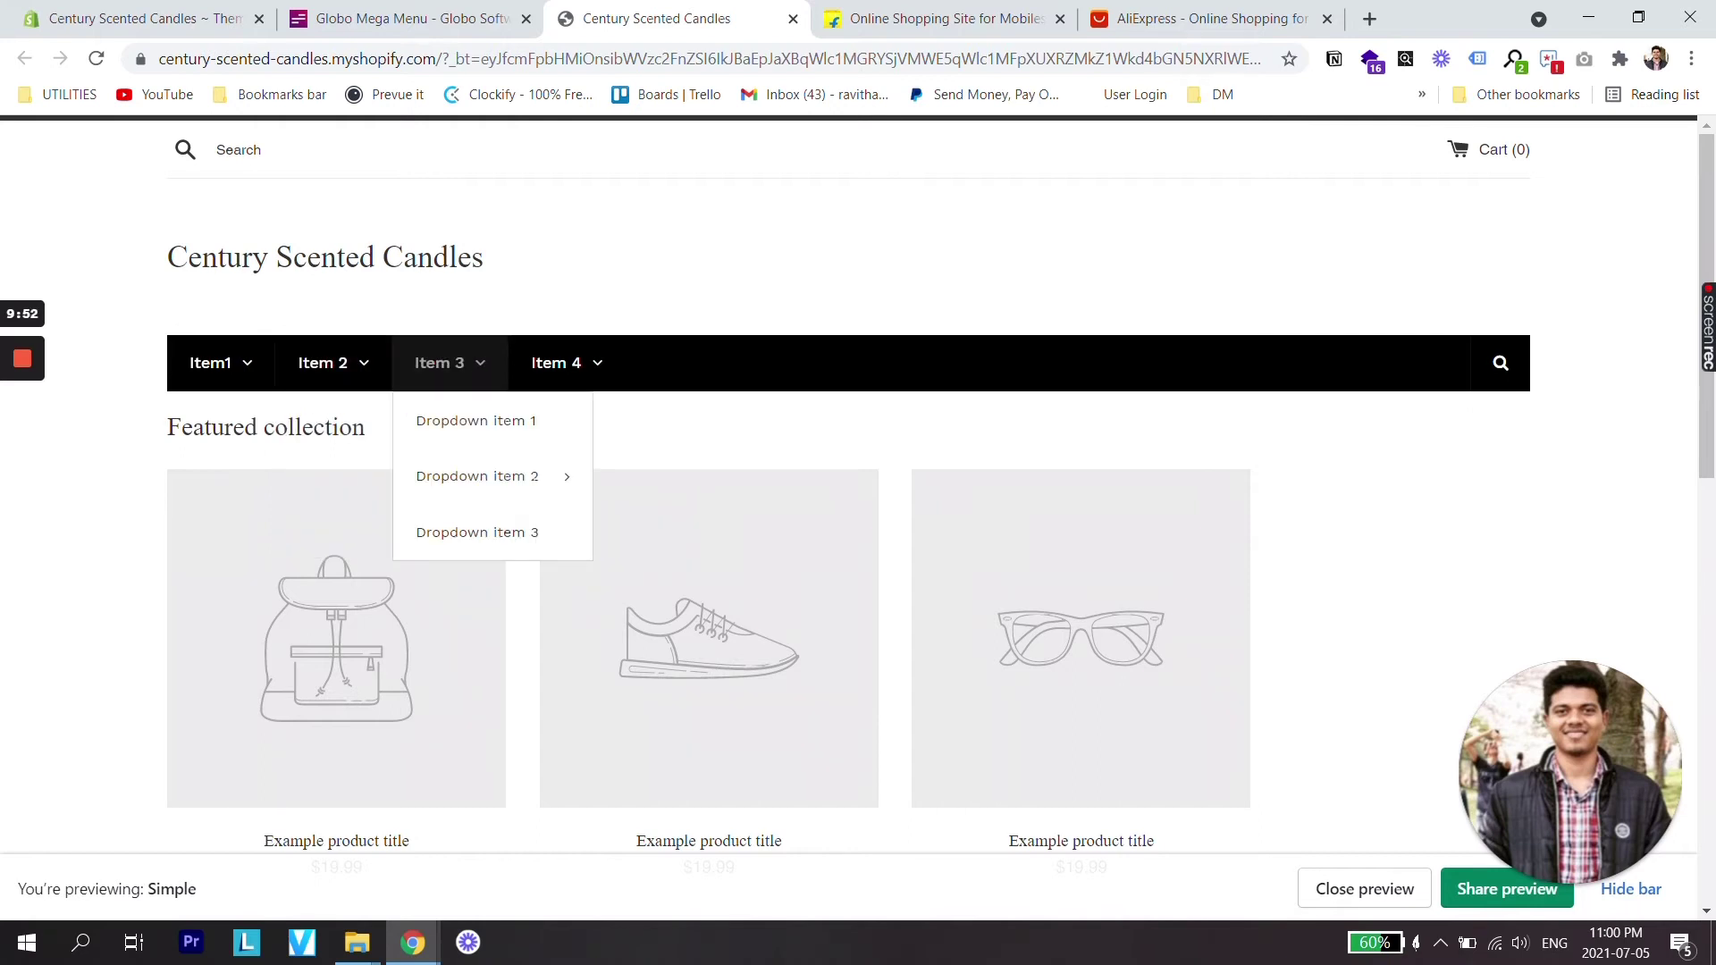
{"action": "left_click", "coordinate": [407, 19]}
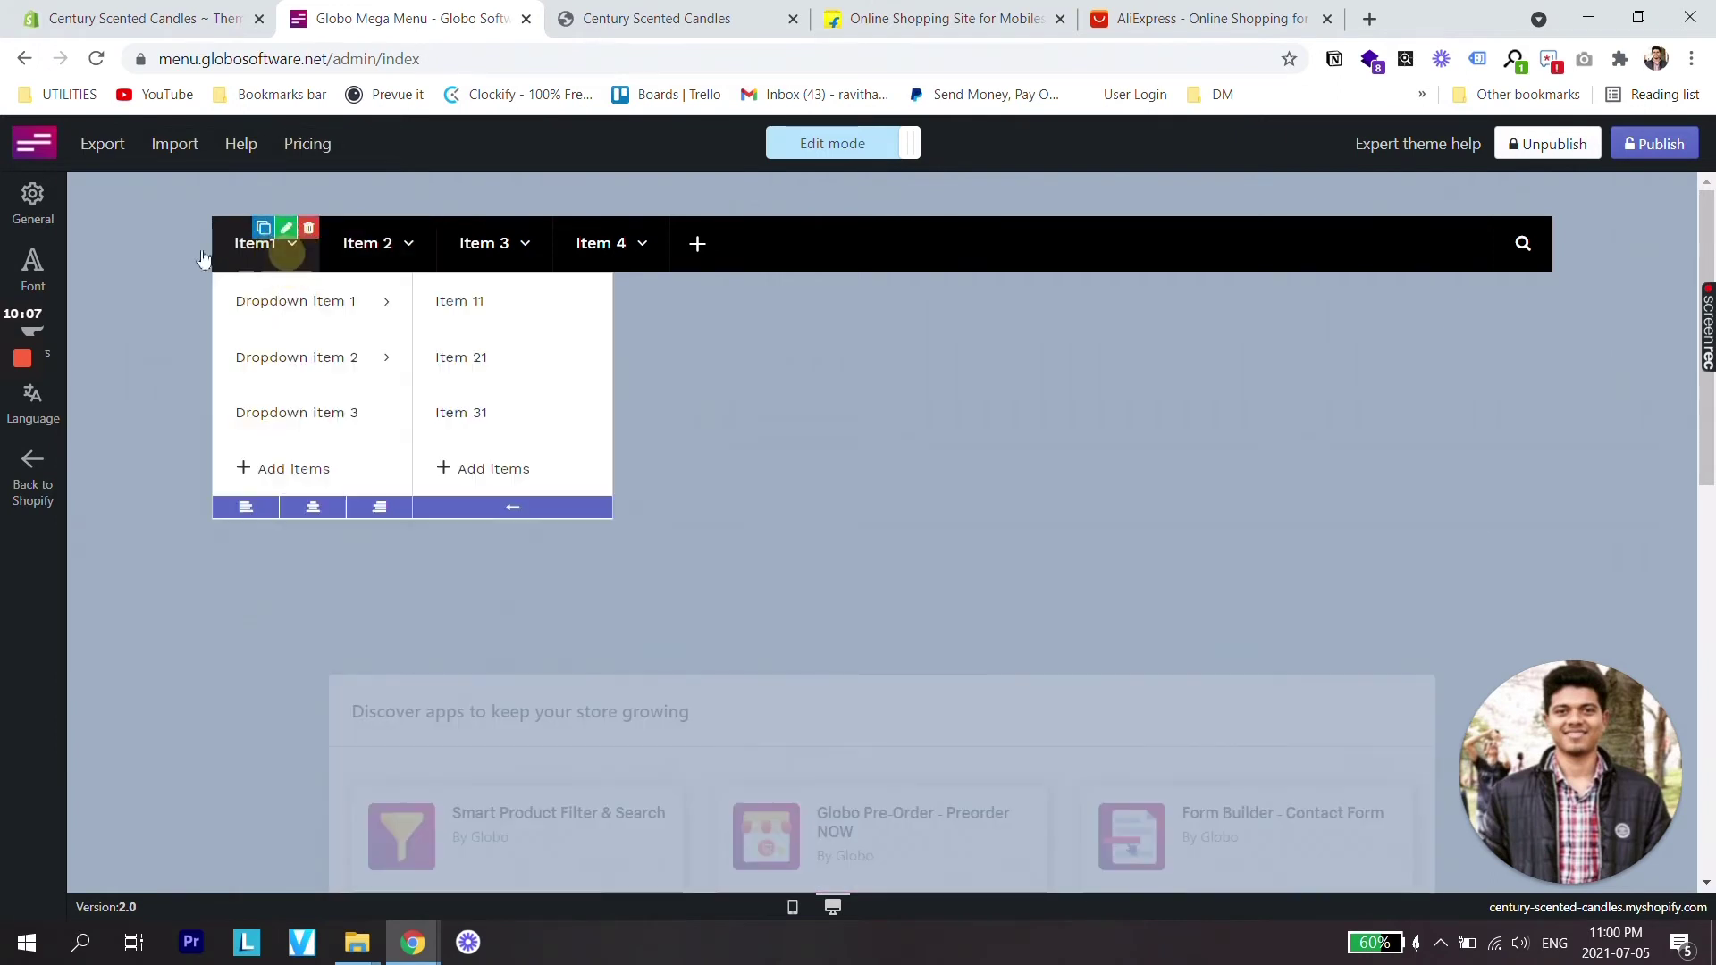
Leave the desktop dropdown trigger on Hover in General settings, then close them.
{"action": "left_click", "coordinate": [32, 203]}
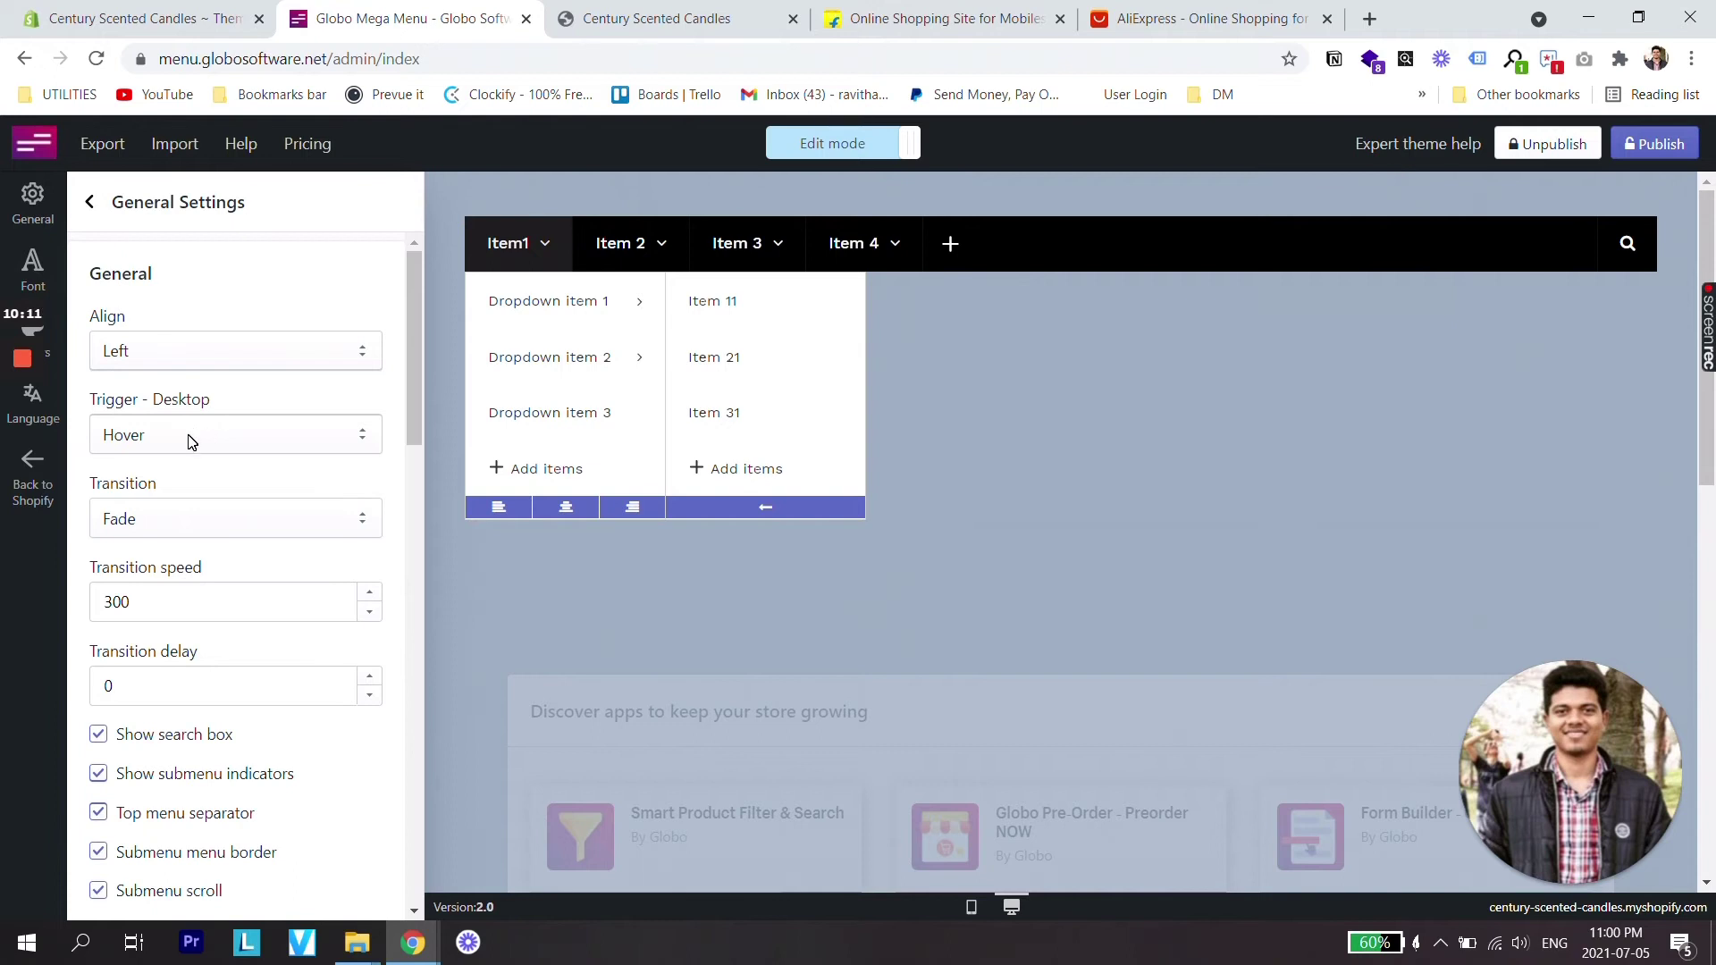
{"action": "left_click", "coordinate": [190, 436]}
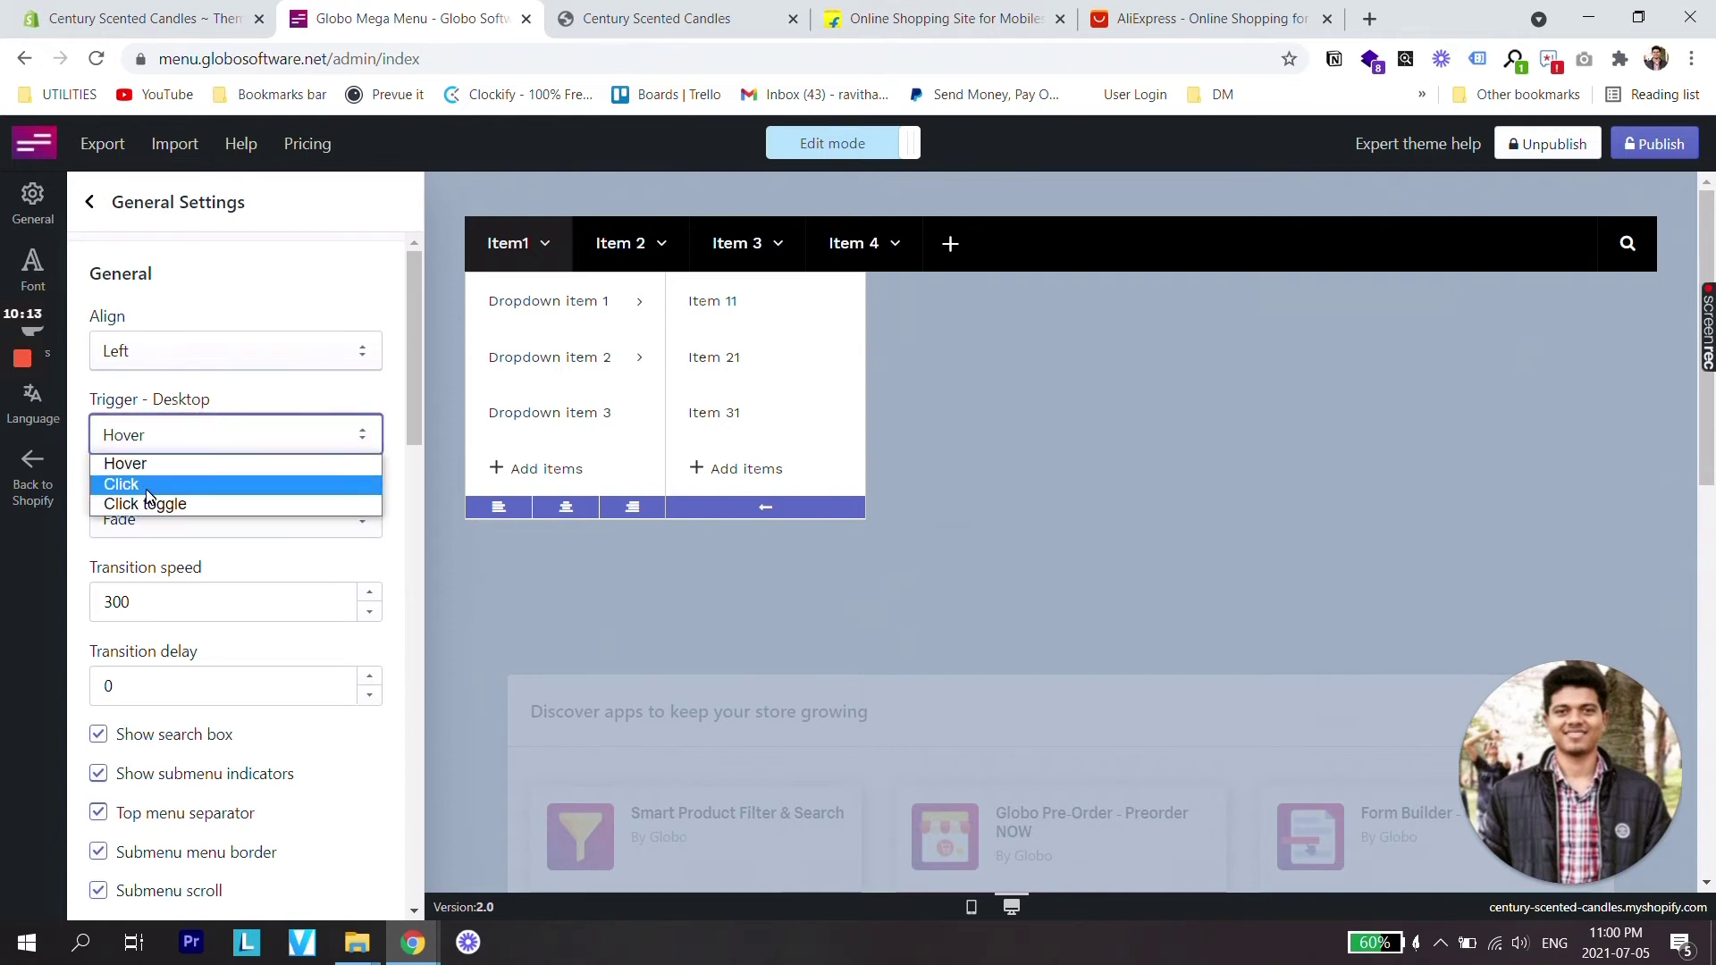
{"action": "key", "text": "ctrl+Tab"}
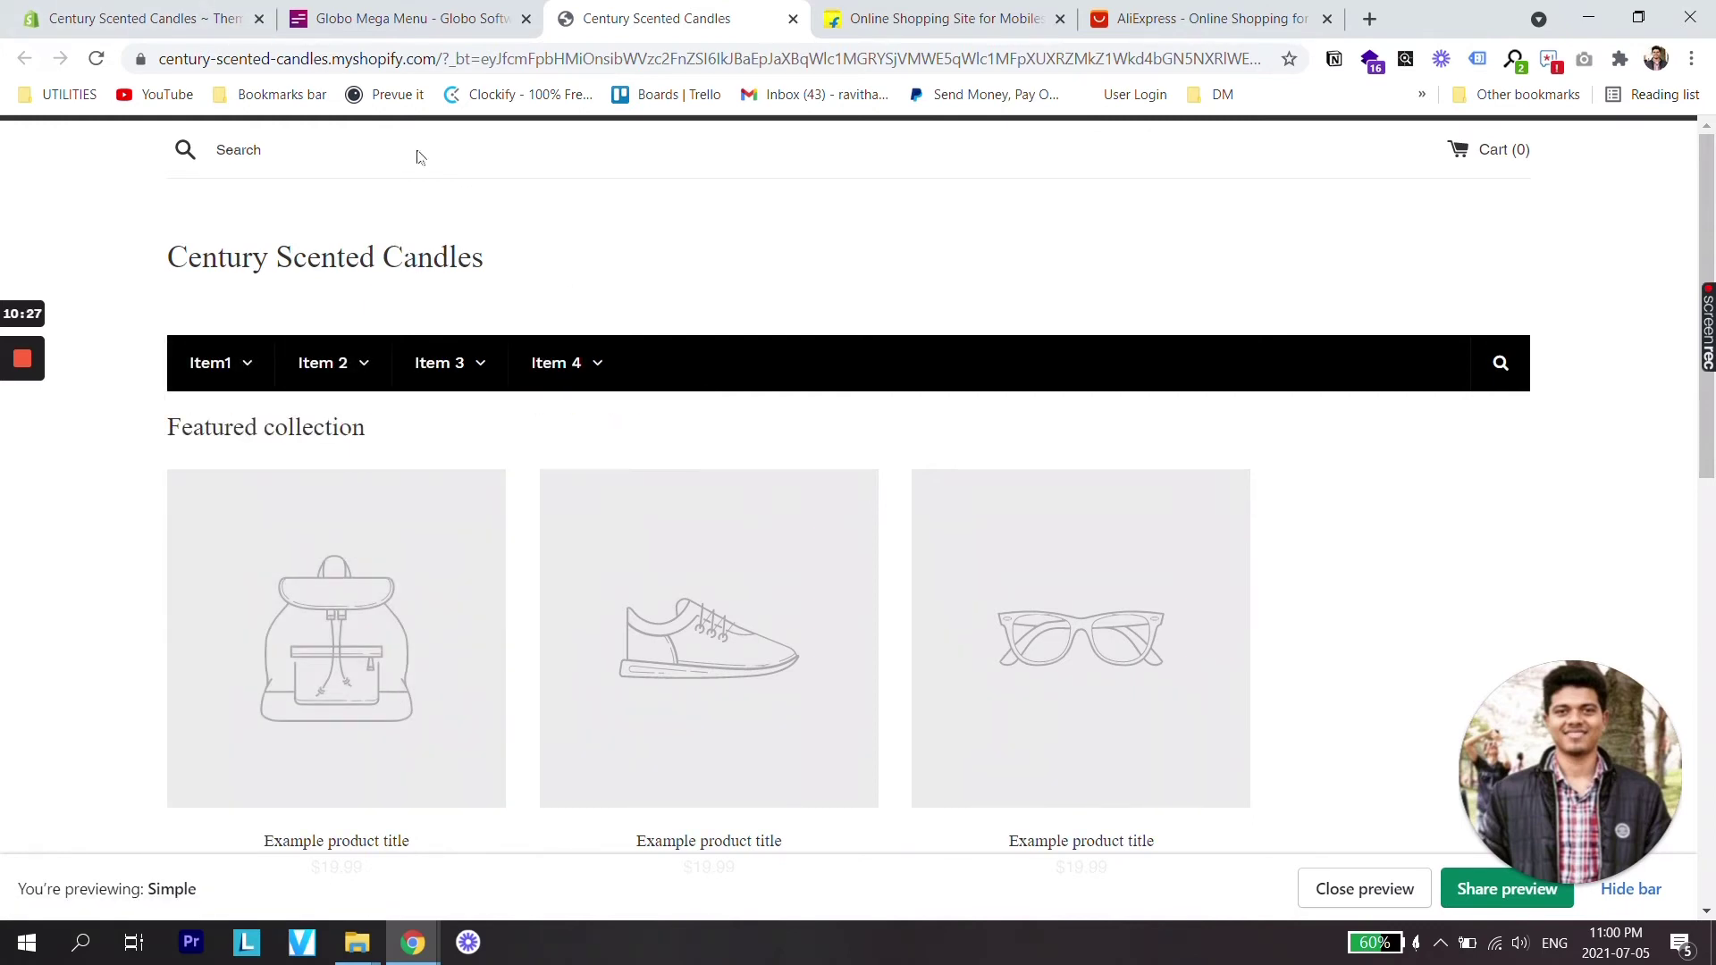
{"action": "left_click", "coordinate": [449, 11]}
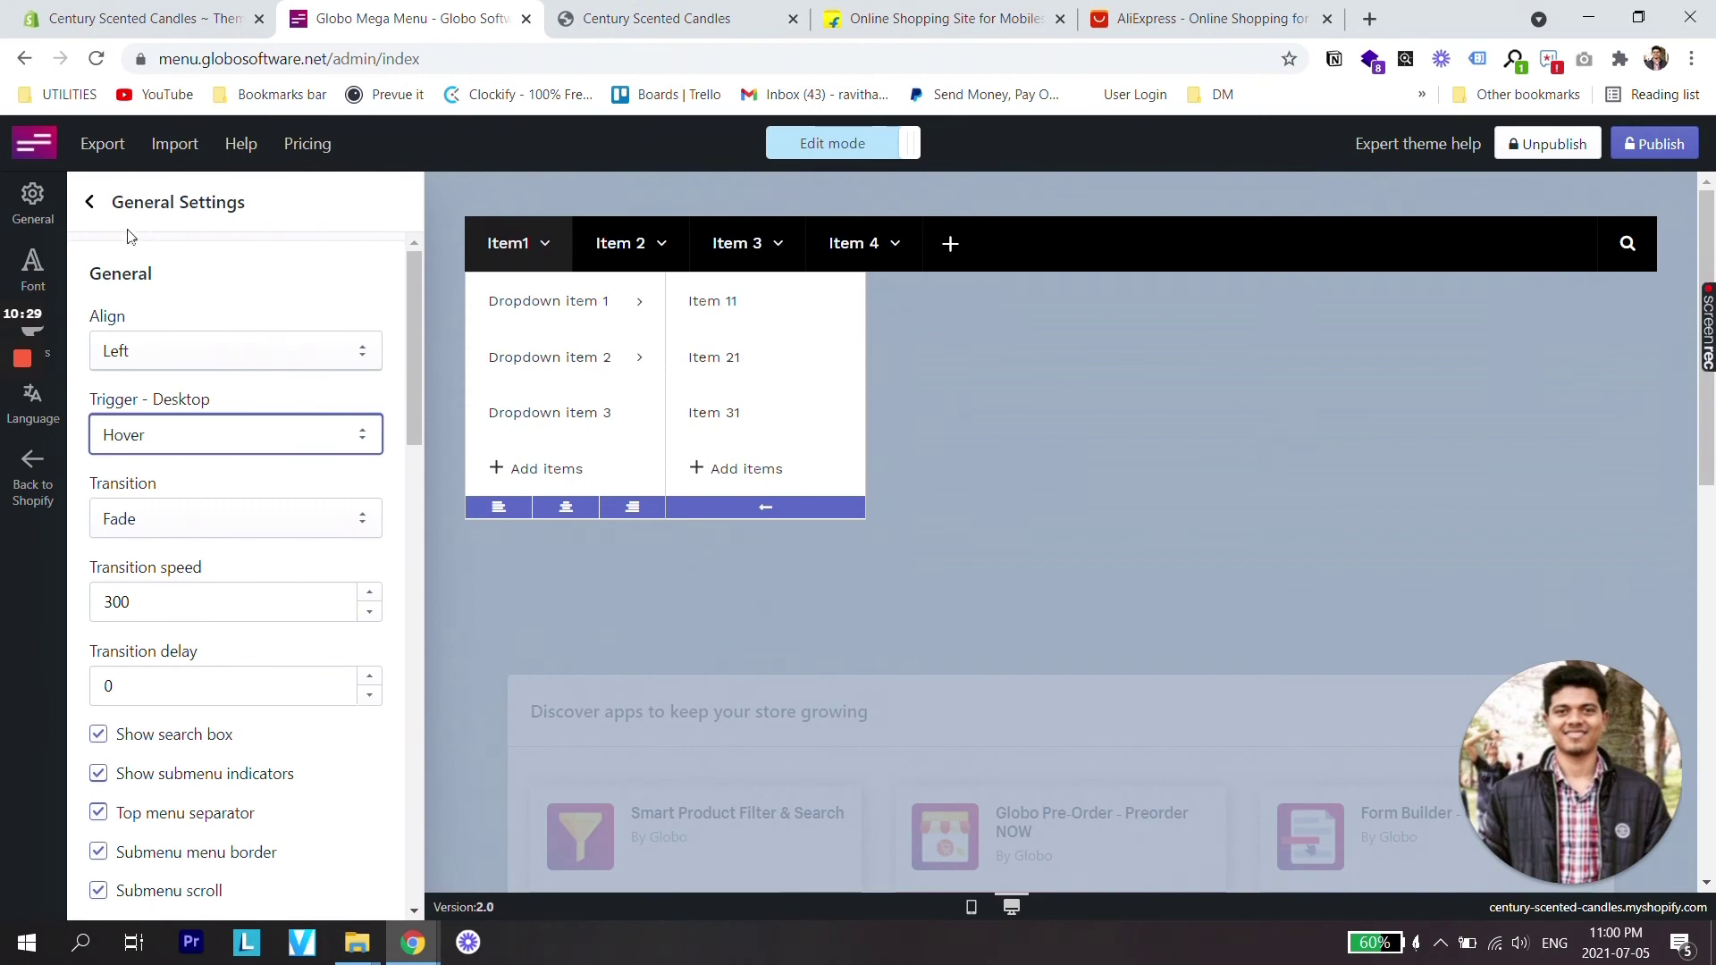
{"action": "left_click", "coordinate": [87, 208]}
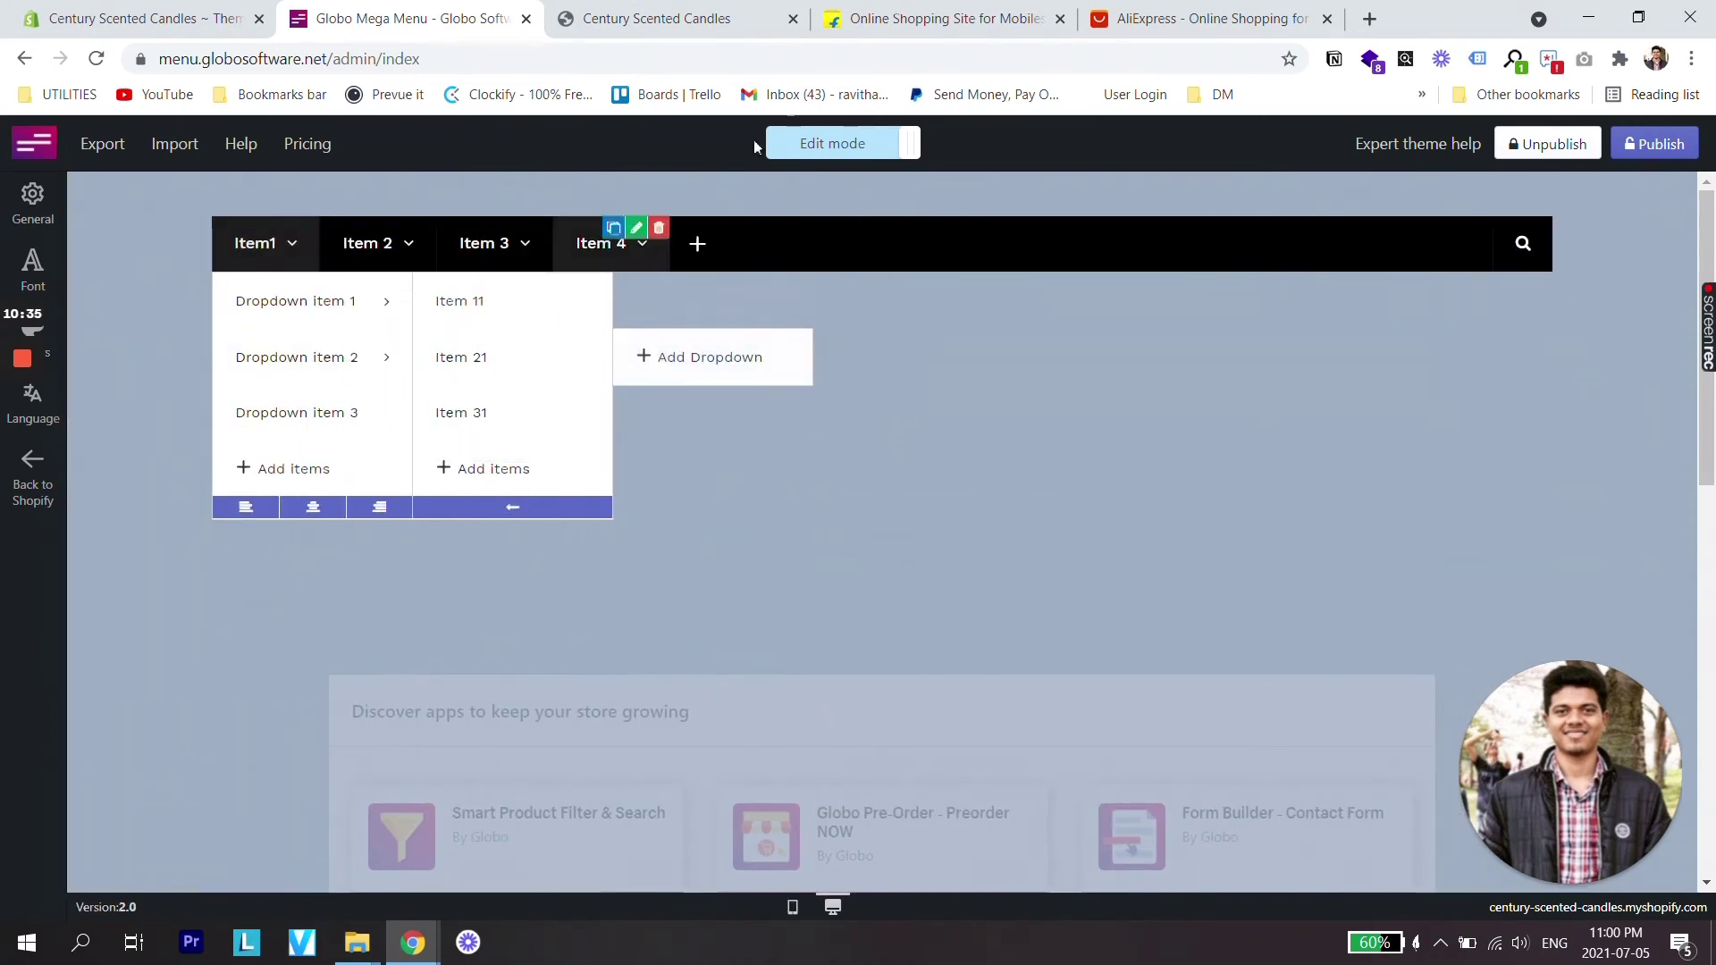
View Flipkart's Electronics dropdown and its subcategory columns for reference.
{"action": "left_click", "coordinate": [896, 8]}
{"action": "mouse_move", "coordinate": [787, 279]}
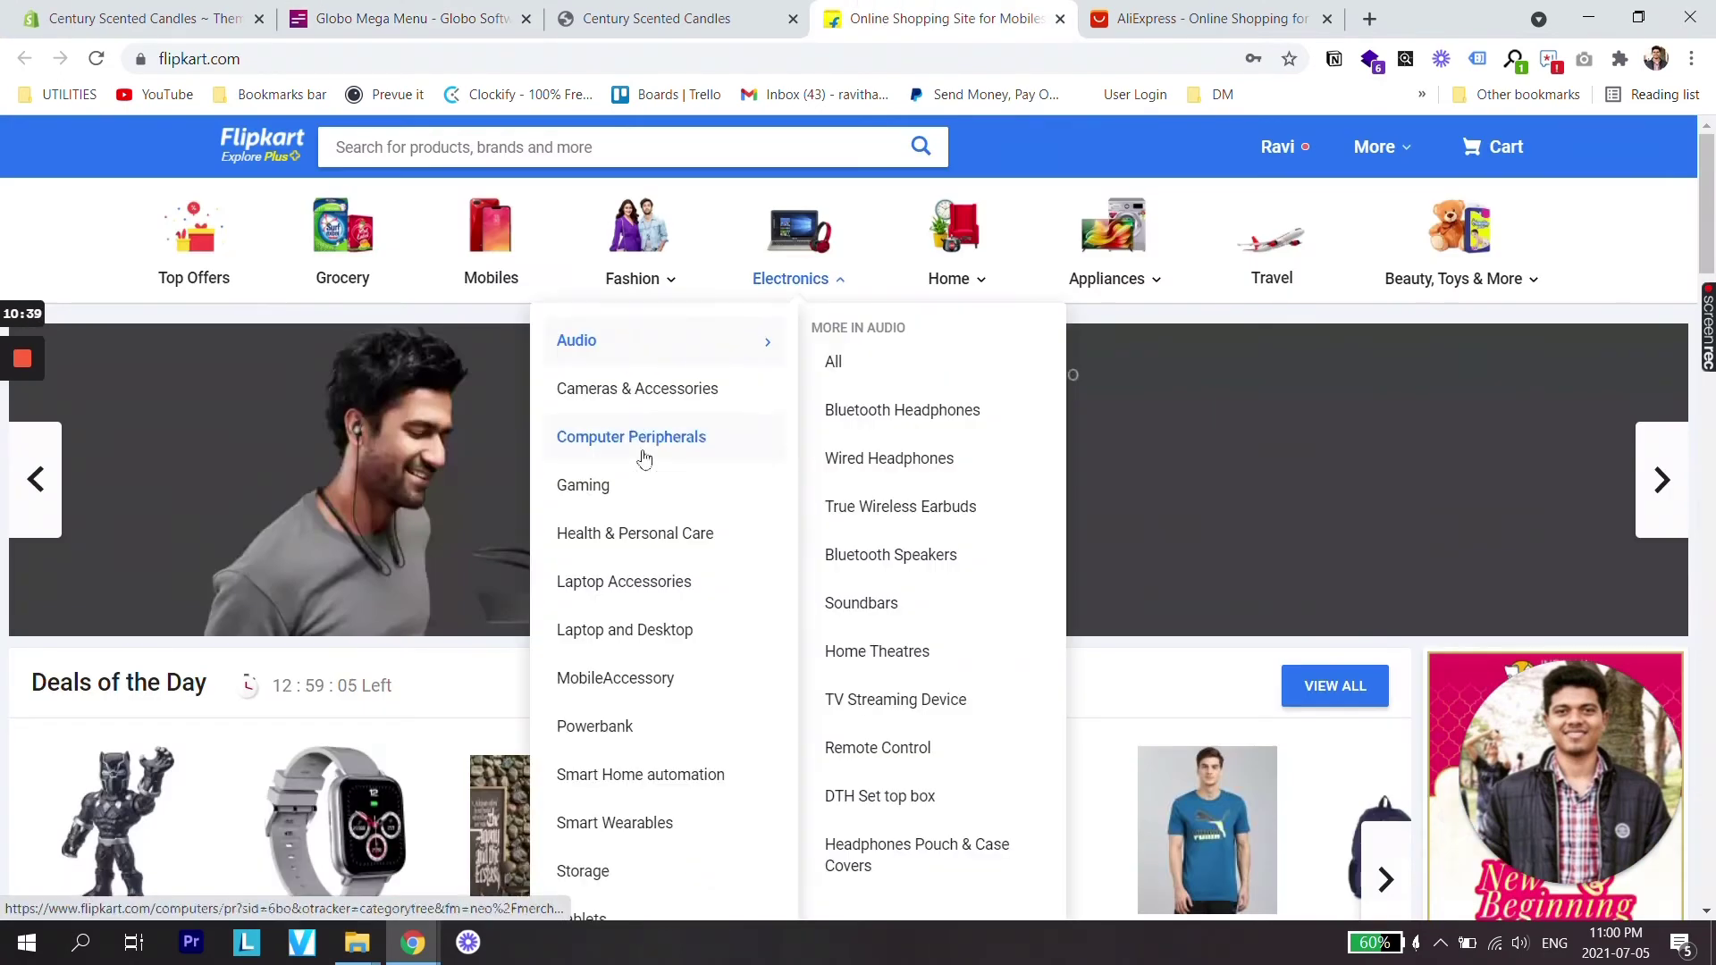
{"action": "mouse_move", "coordinate": [639, 433]}
{"action": "mouse_move", "coordinate": [650, 786]}
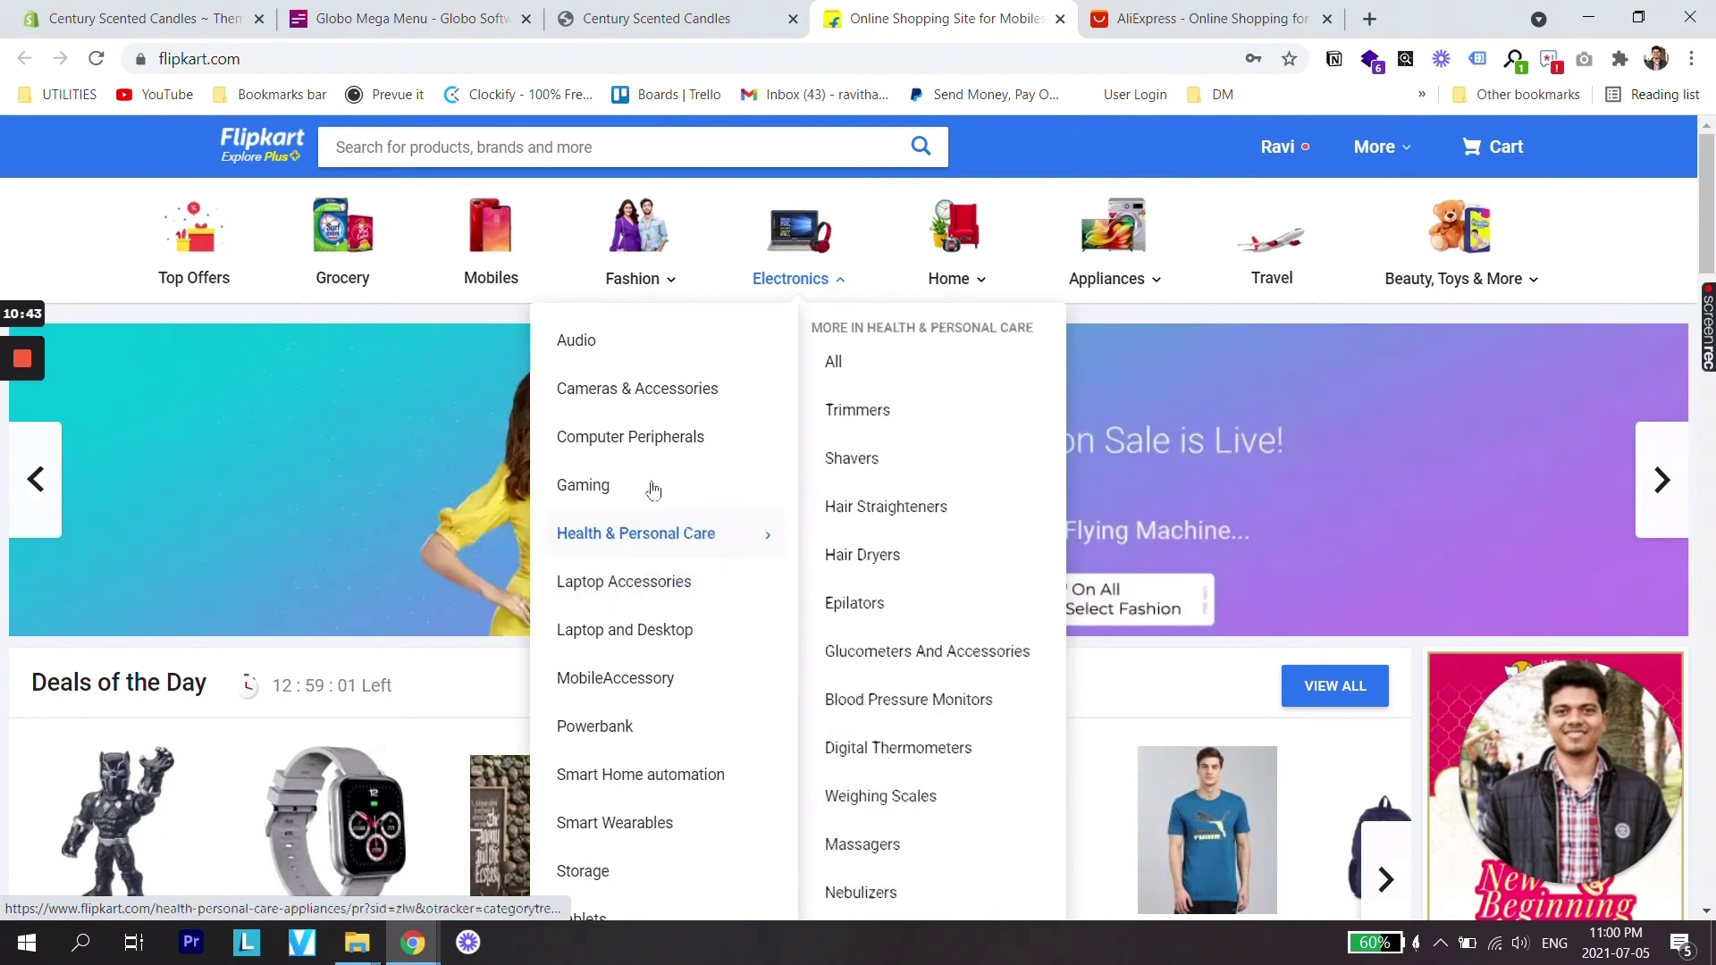
Back in the editor, inspect Item 2's dropdown, then reopen Item1's dropdown.
{"action": "left_click", "coordinate": [402, 18]}
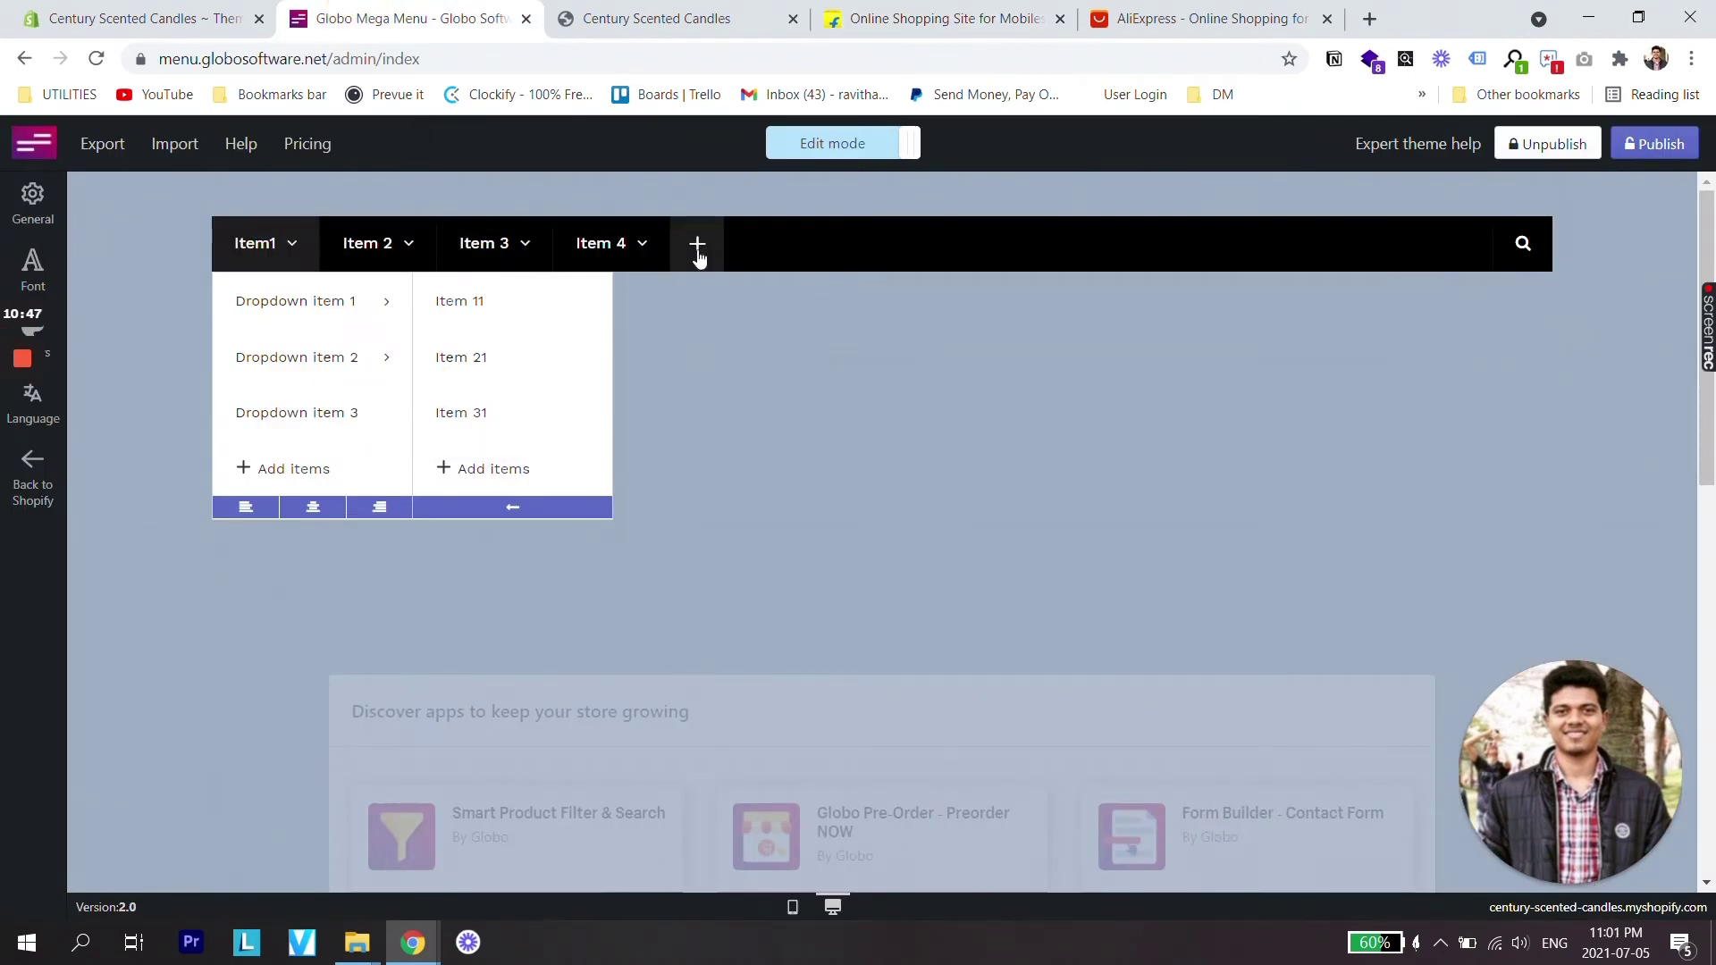
{"action": "left_click", "coordinate": [330, 264]}
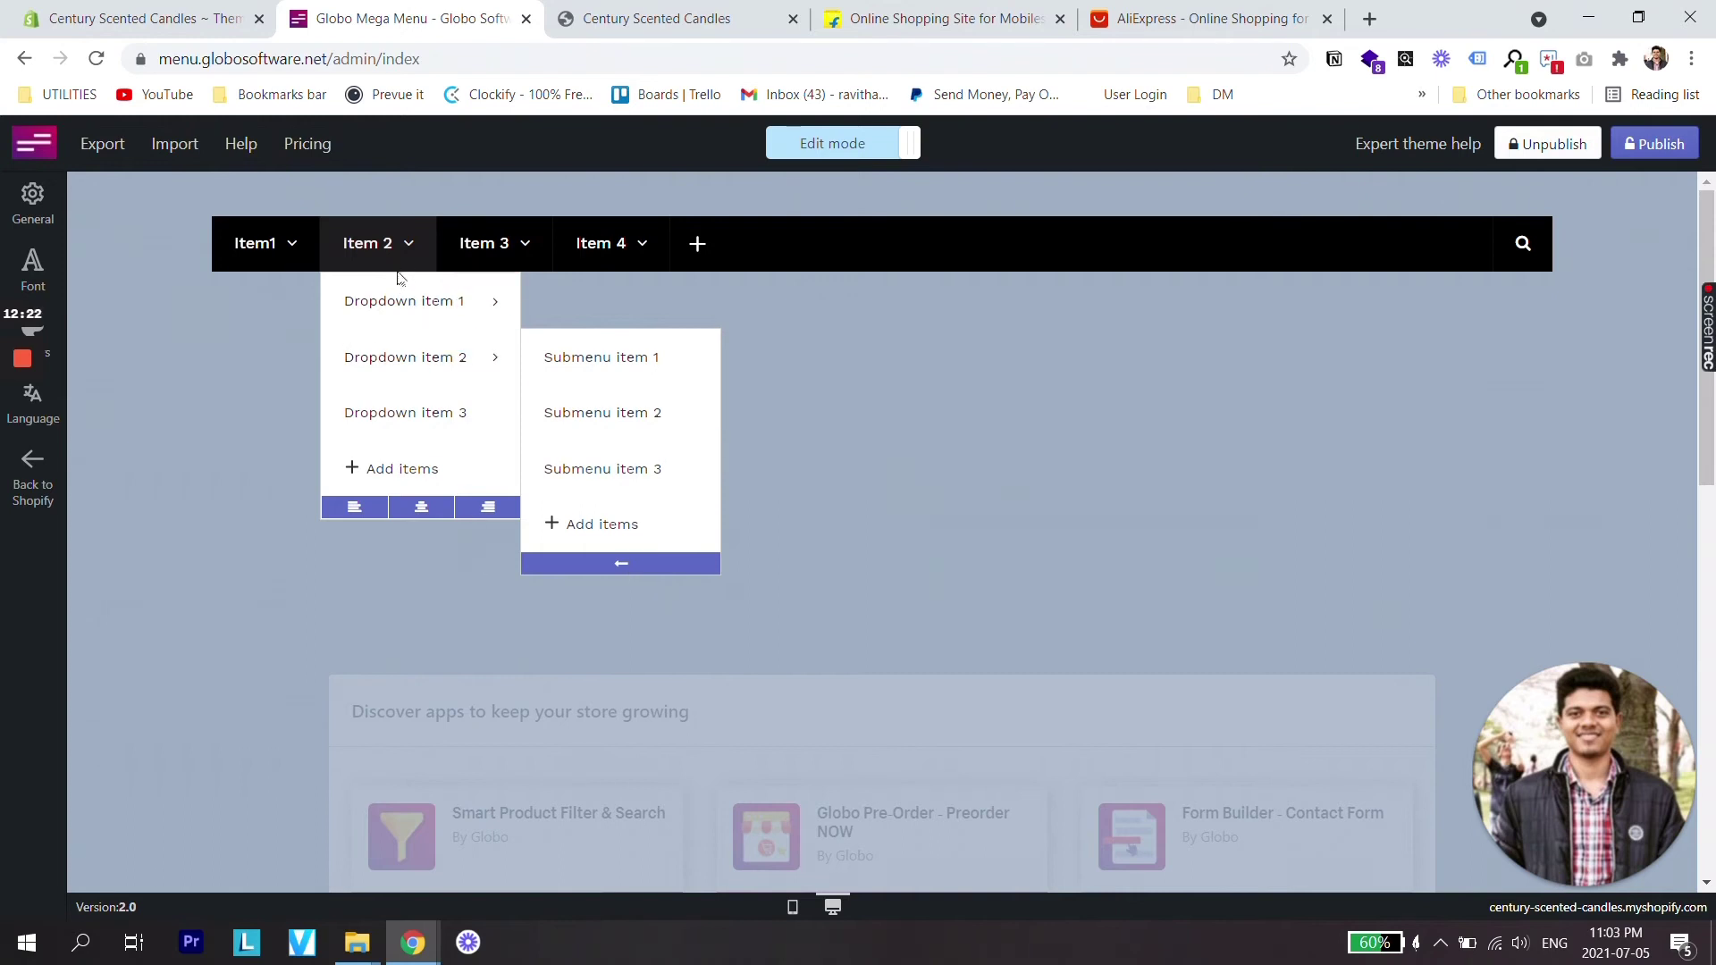
{"action": "left_click", "coordinate": [400, 253]}
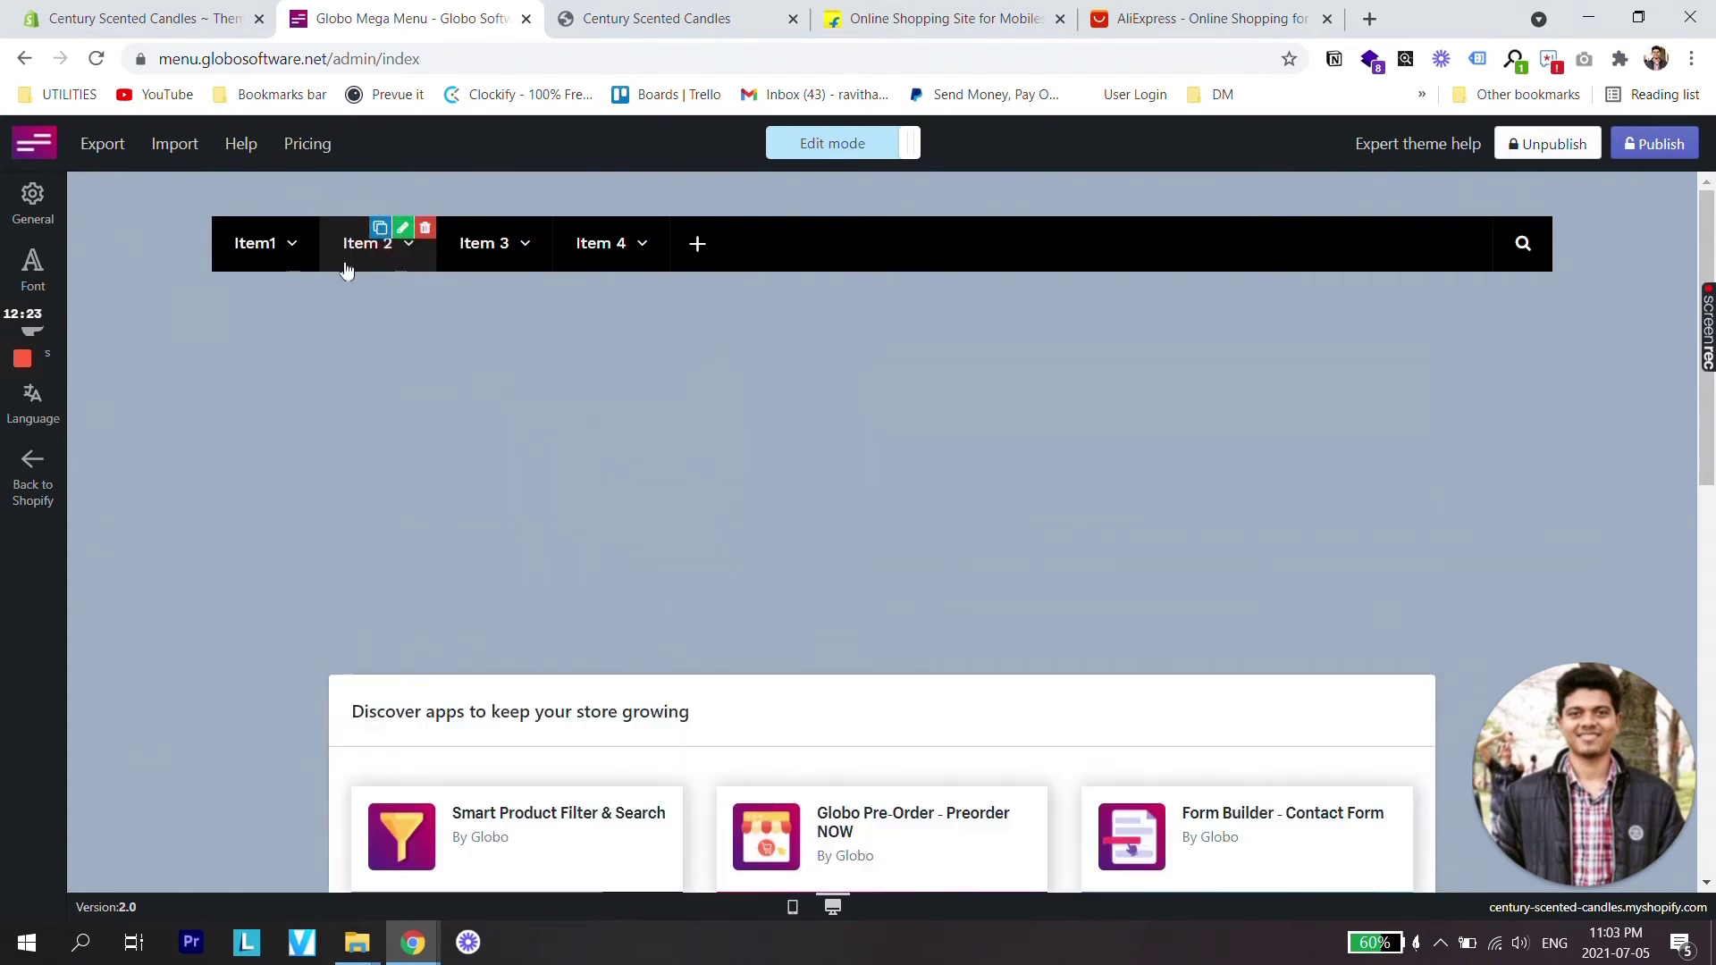
{"action": "left_click", "coordinate": [293, 255]}
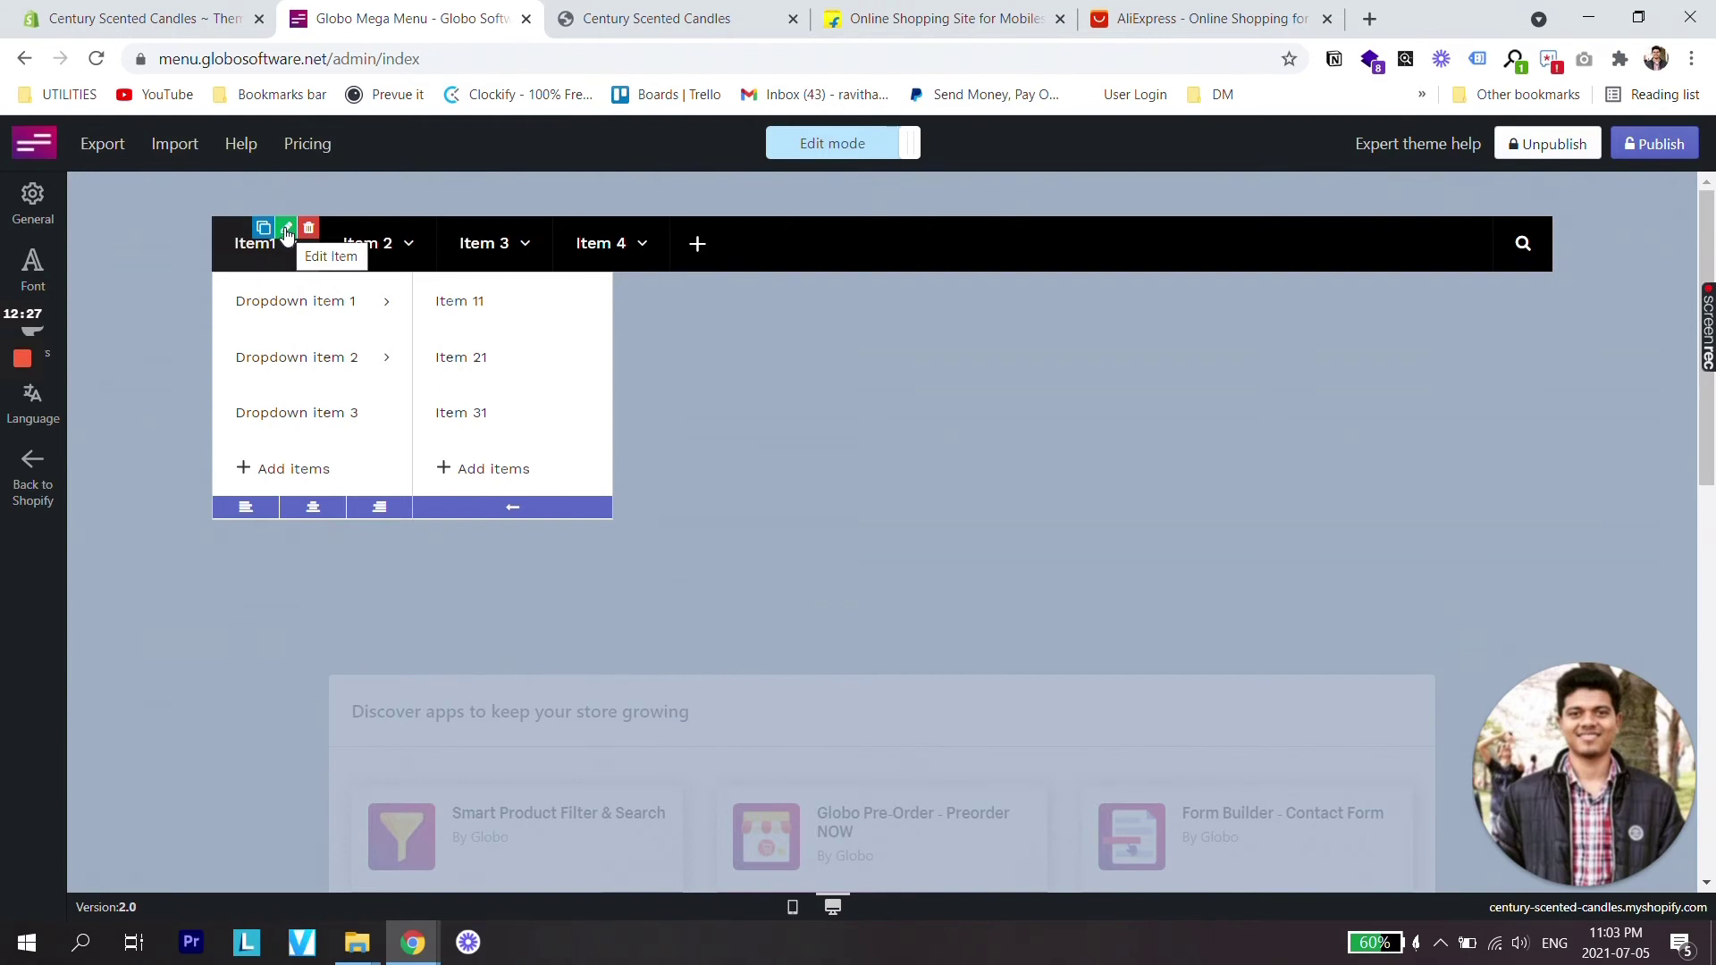
Set Item1 and Item 2 submenus to Horizontal Dropdown and save each.
{"action": "left_click", "coordinate": [286, 230]}
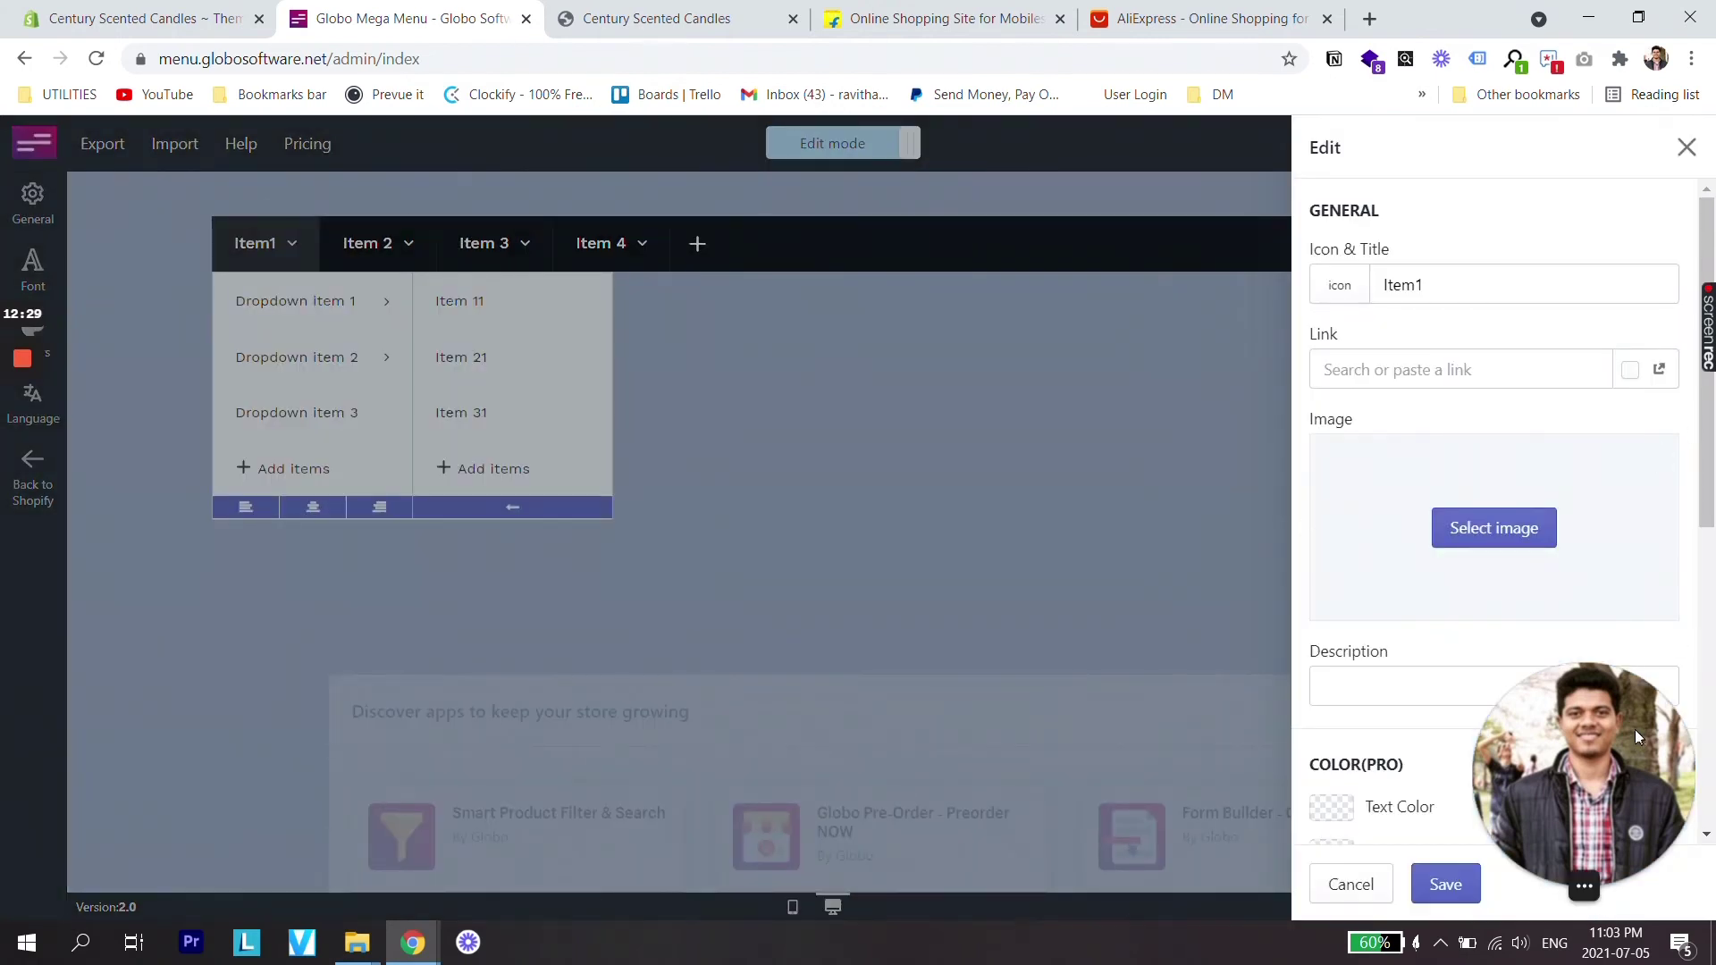
{"action": "scroll", "coordinate": [1438, 581], "scroll_direction": "down", "scroll_amount": 3}
{"action": "scroll", "coordinate": [1450, 563], "scroll_direction": "down", "scroll_amount": 3}
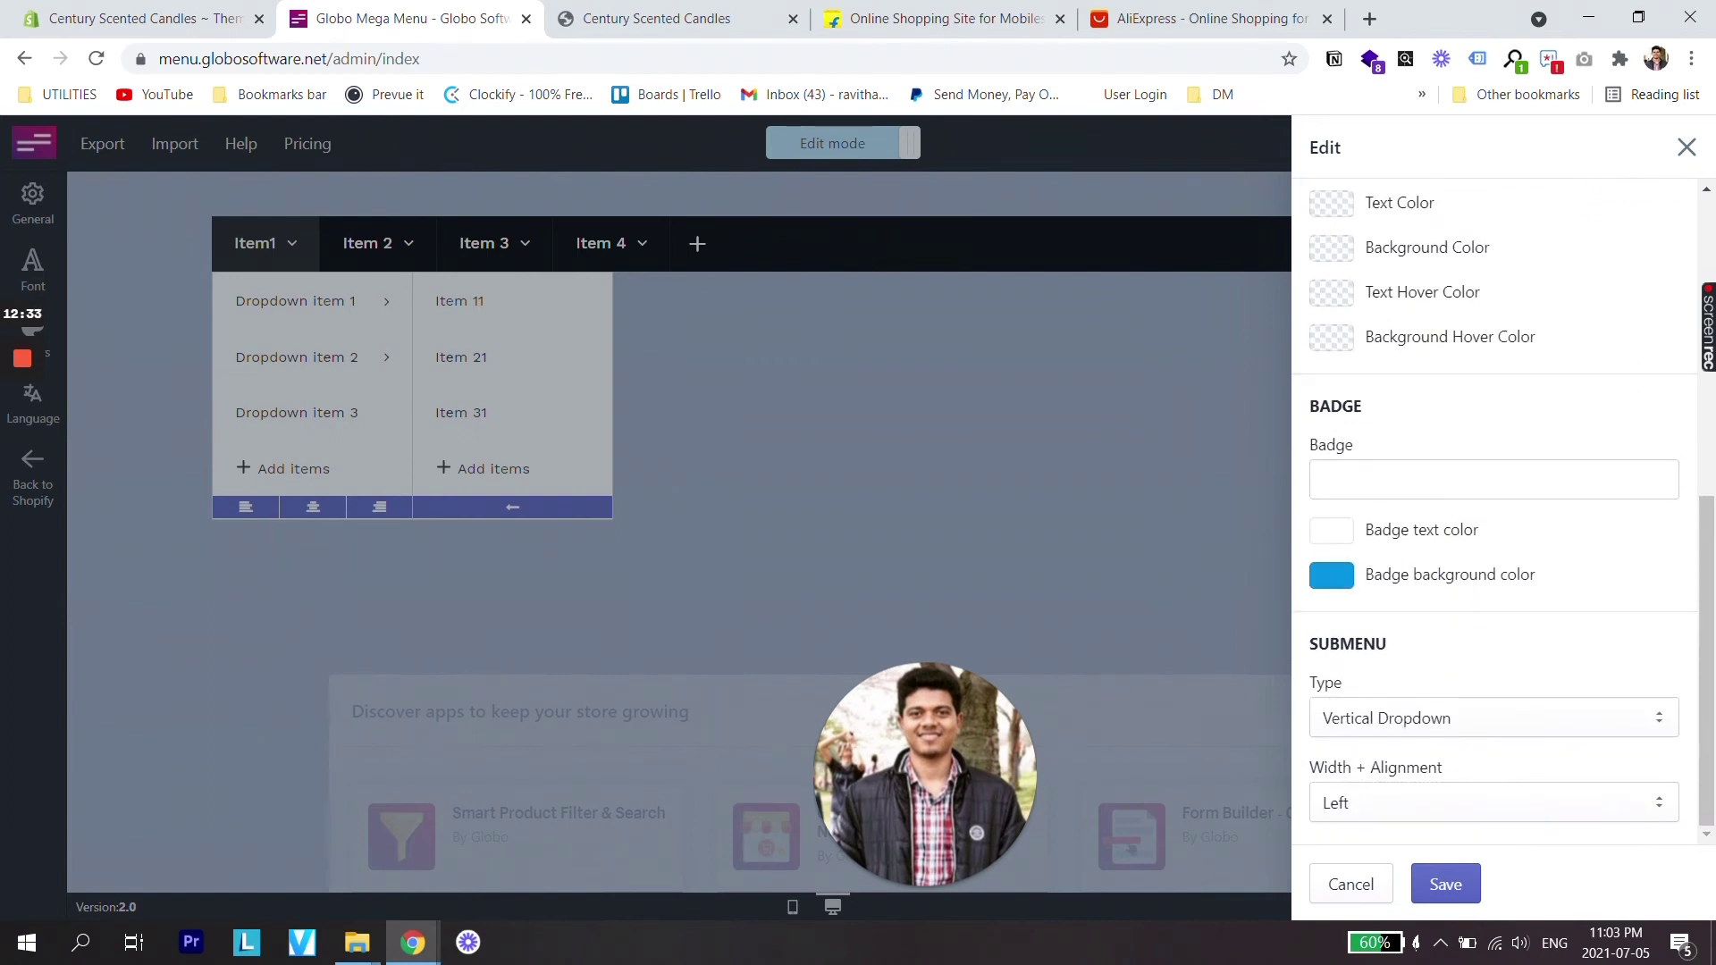
{"action": "left_click", "coordinate": [1405, 727]}
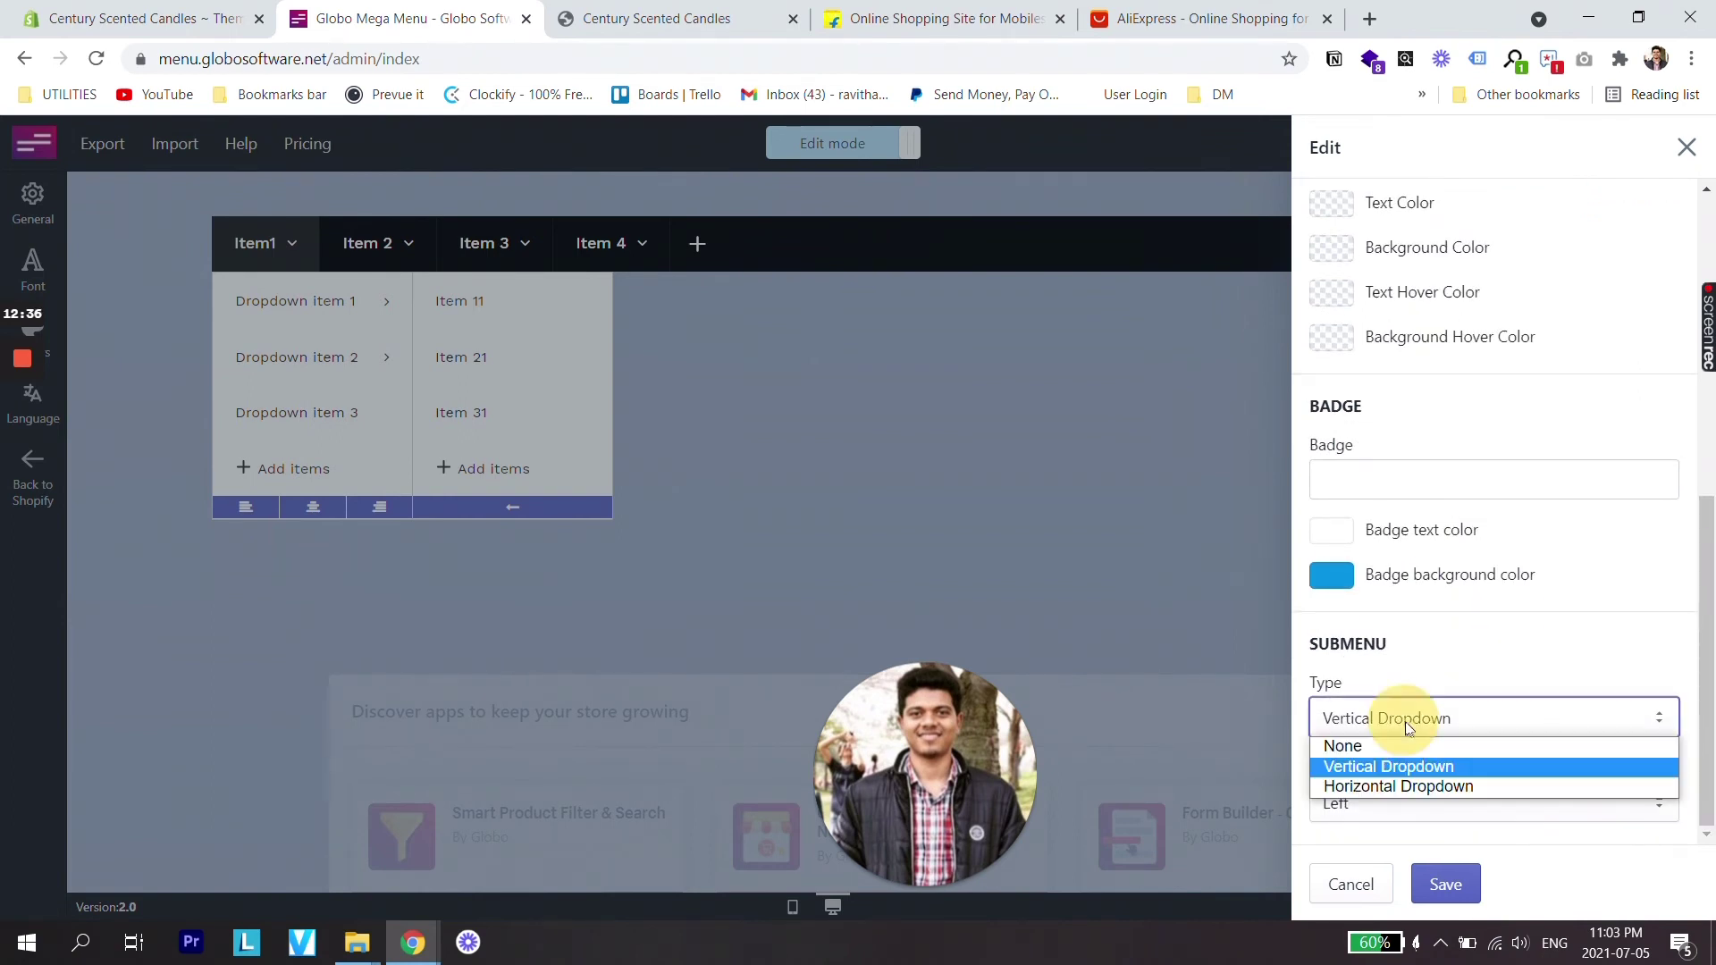
{"action": "left_click", "coordinate": [1371, 788]}
{"action": "left_click", "coordinate": [1447, 886]}
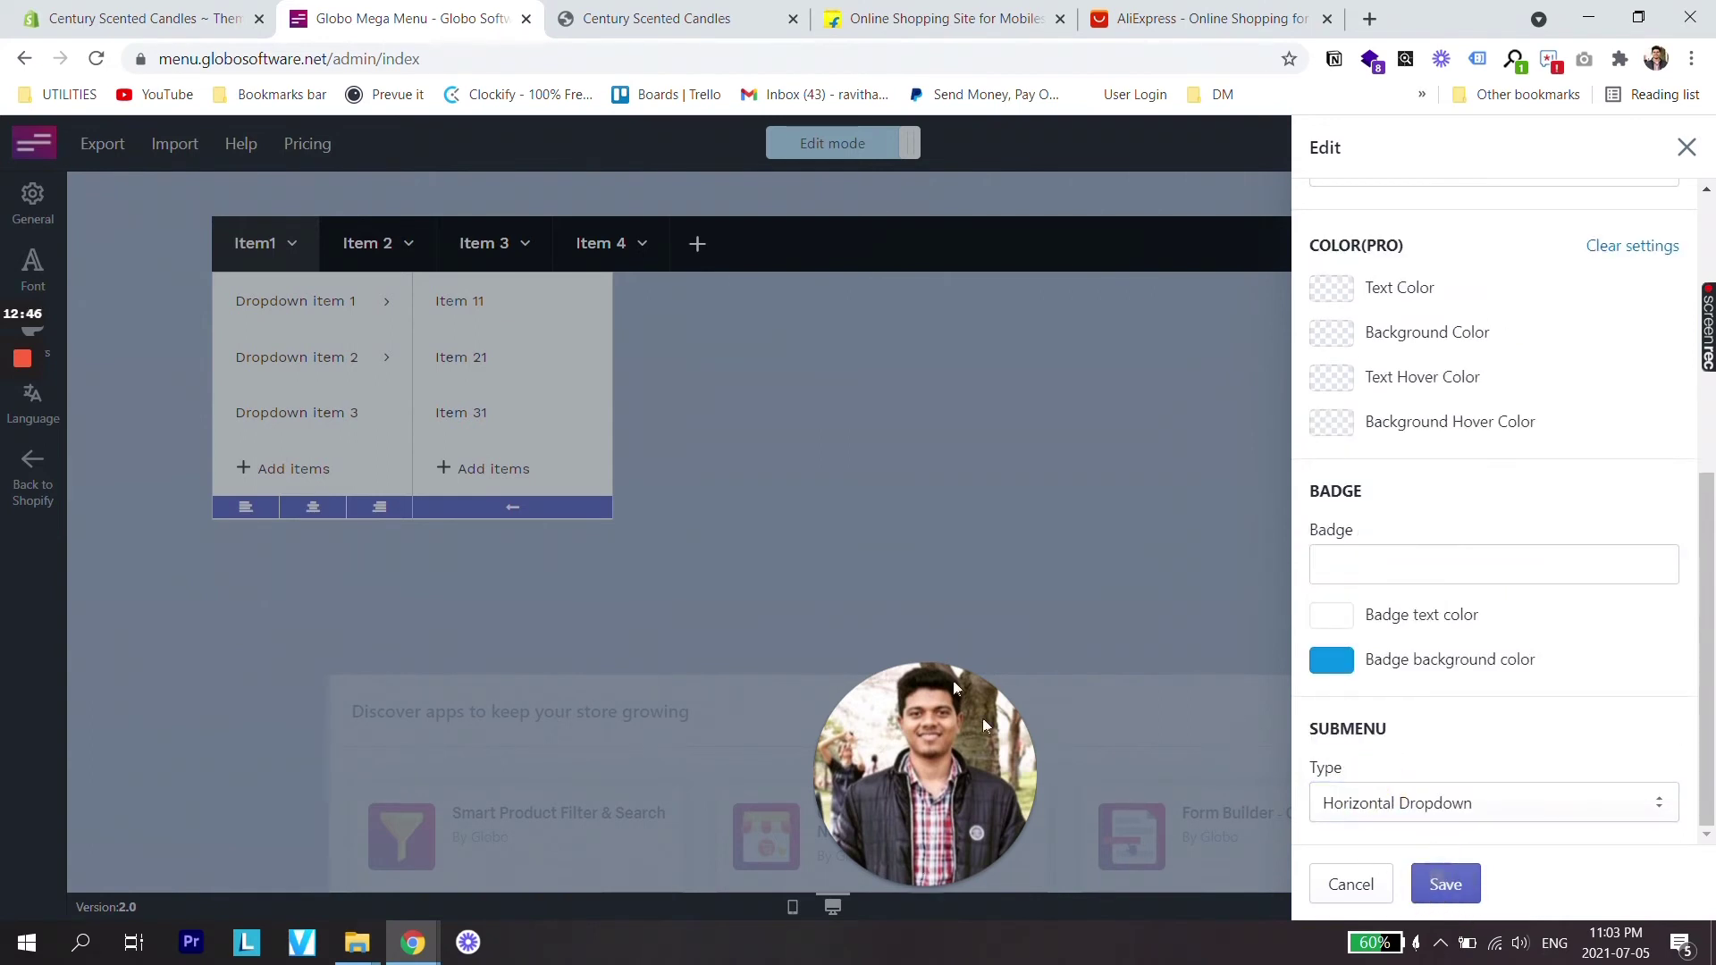
{"action": "left_click", "coordinate": [402, 231]}
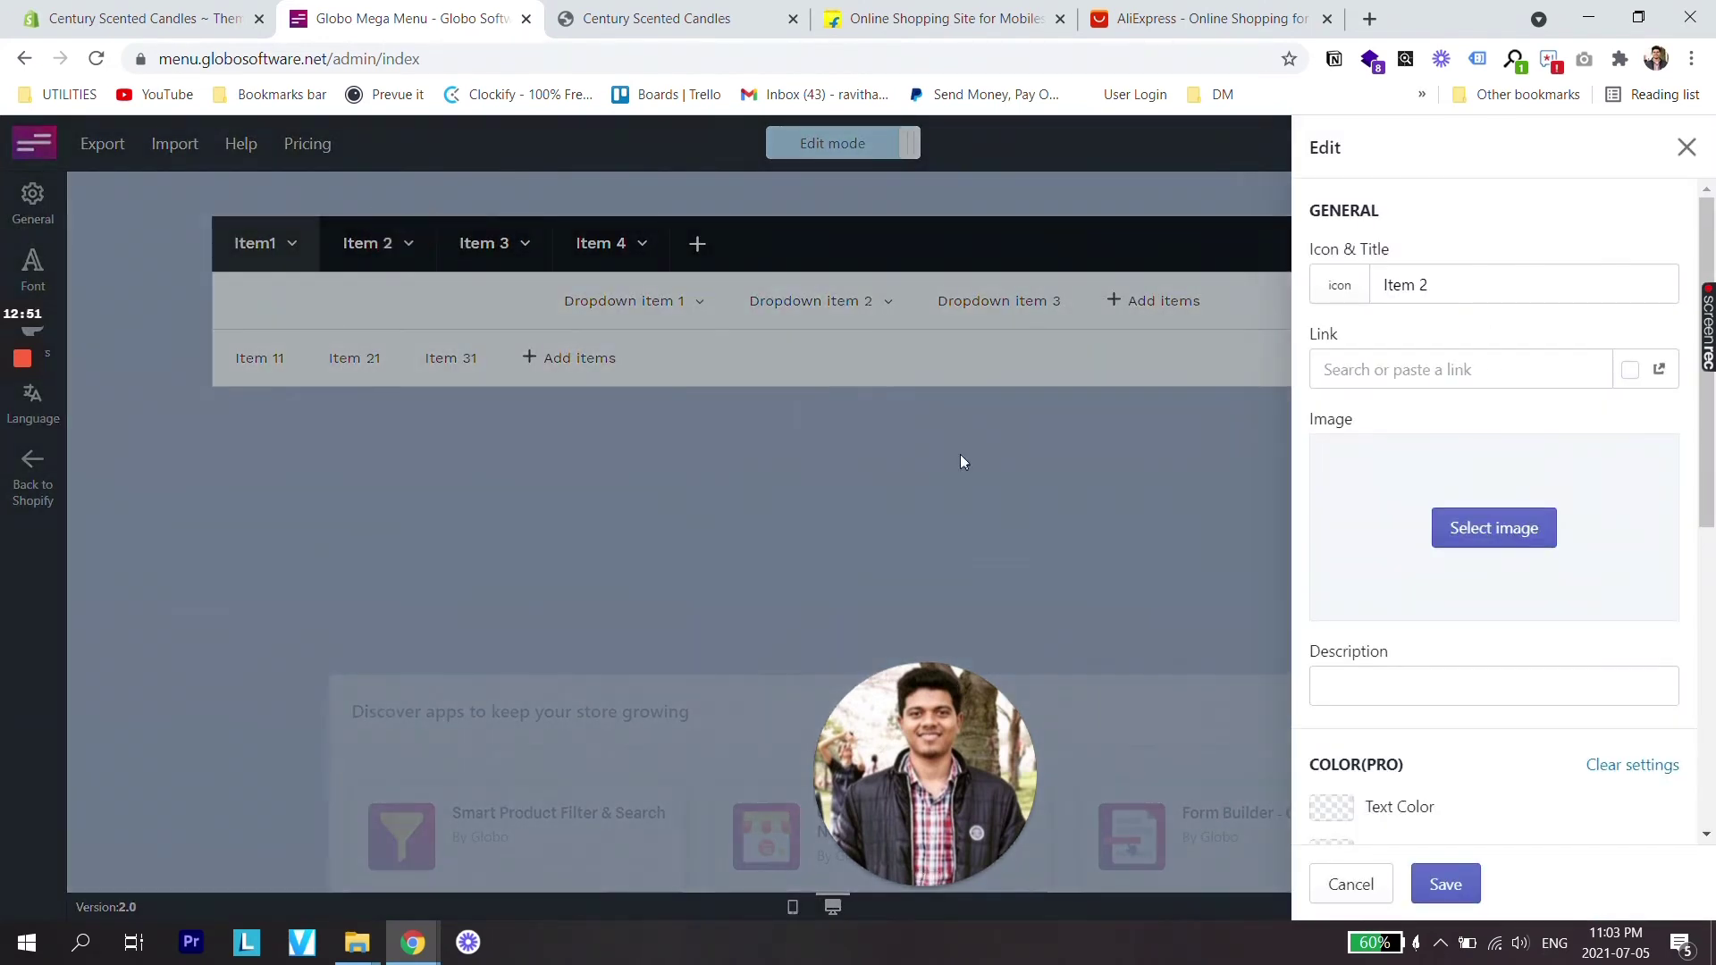
{"action": "scroll", "coordinate": [1559, 740], "scroll_direction": "down", "scroll_amount": 5}
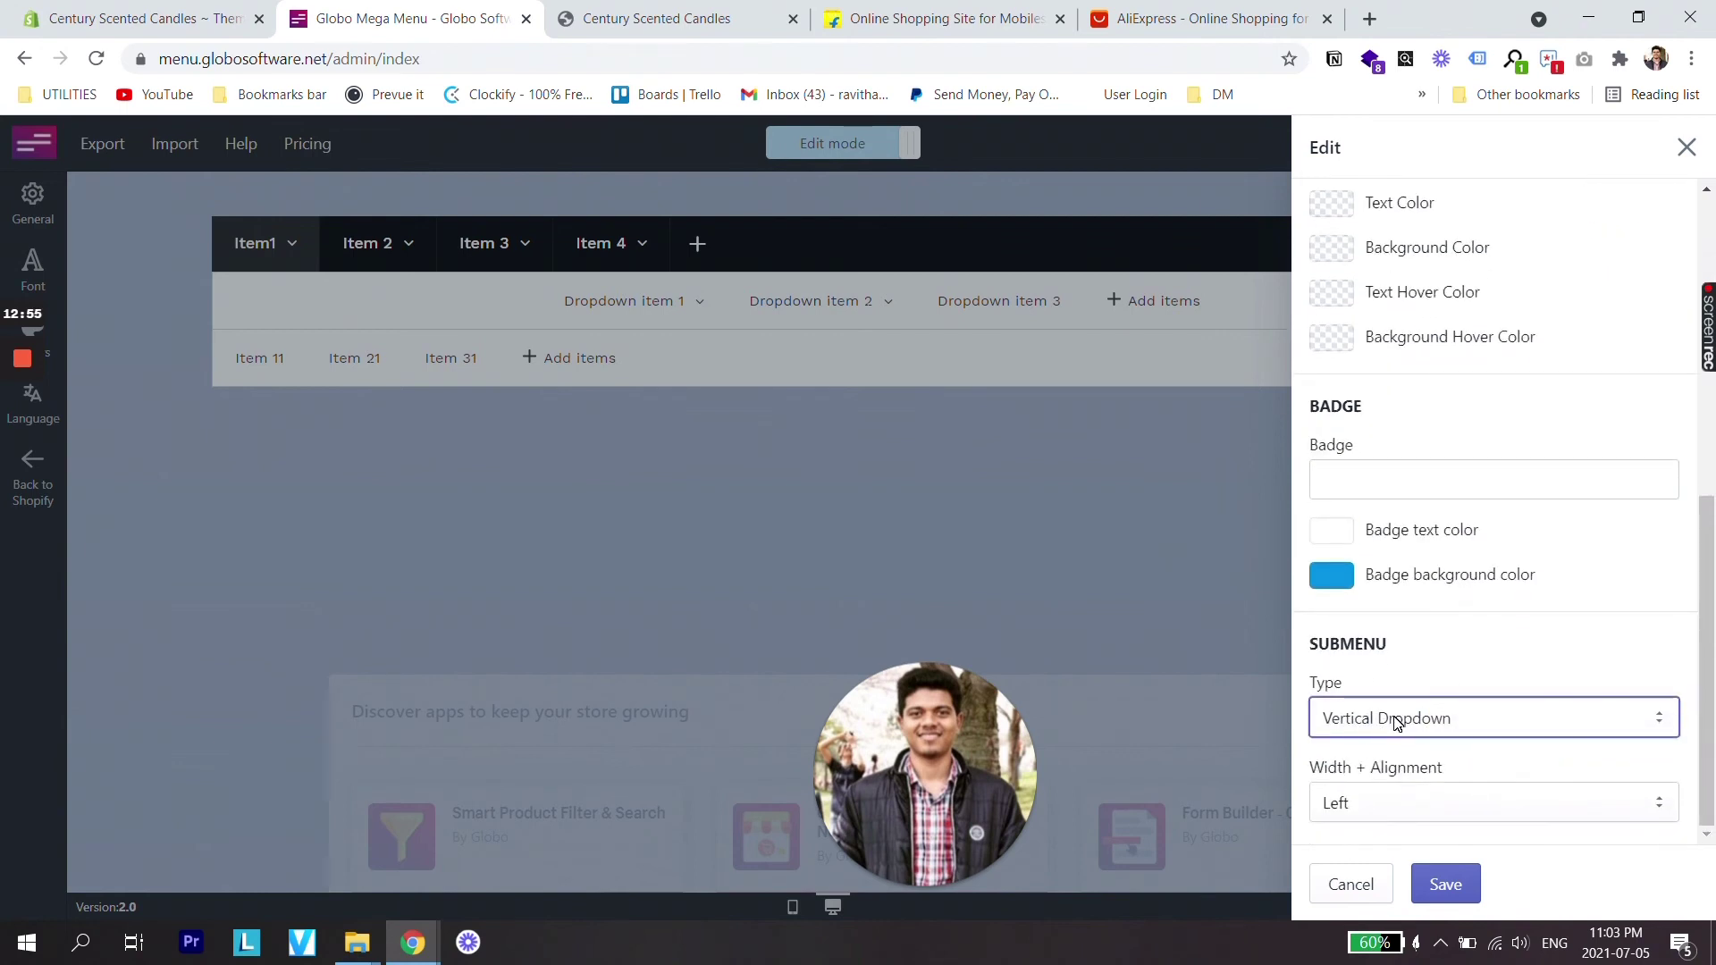
{"action": "left_click", "coordinate": [1396, 722]}
{"action": "left_click", "coordinate": [1399, 788]}
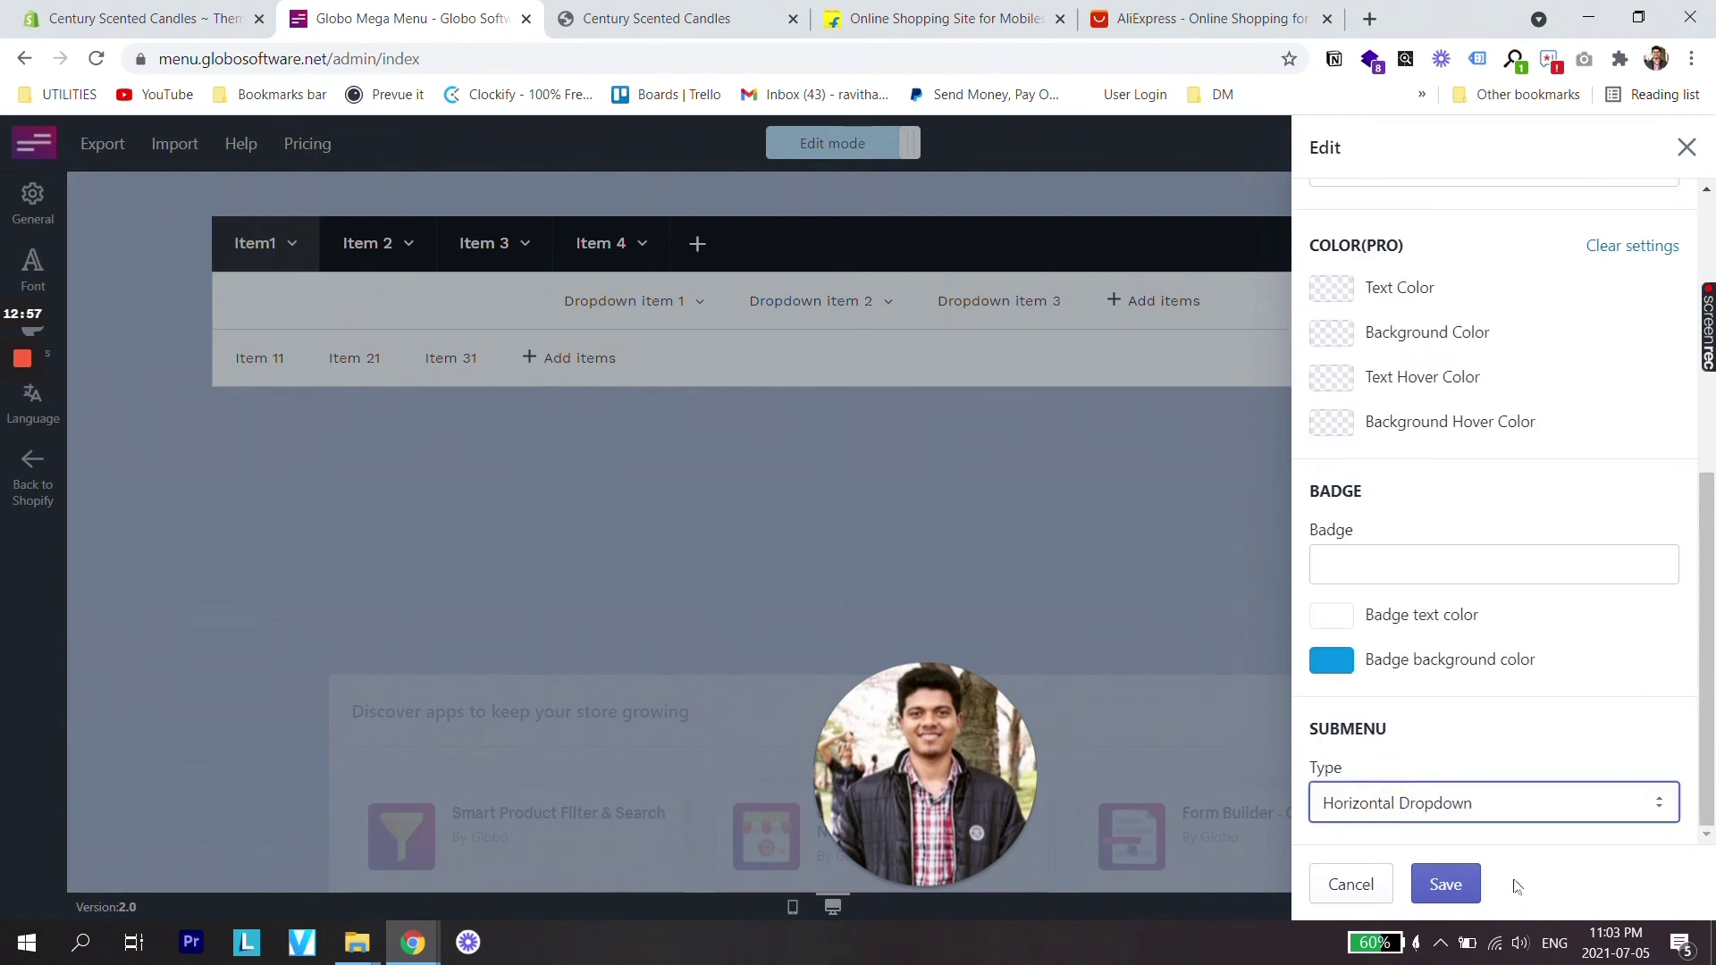
{"action": "left_click", "coordinate": [1445, 885]}
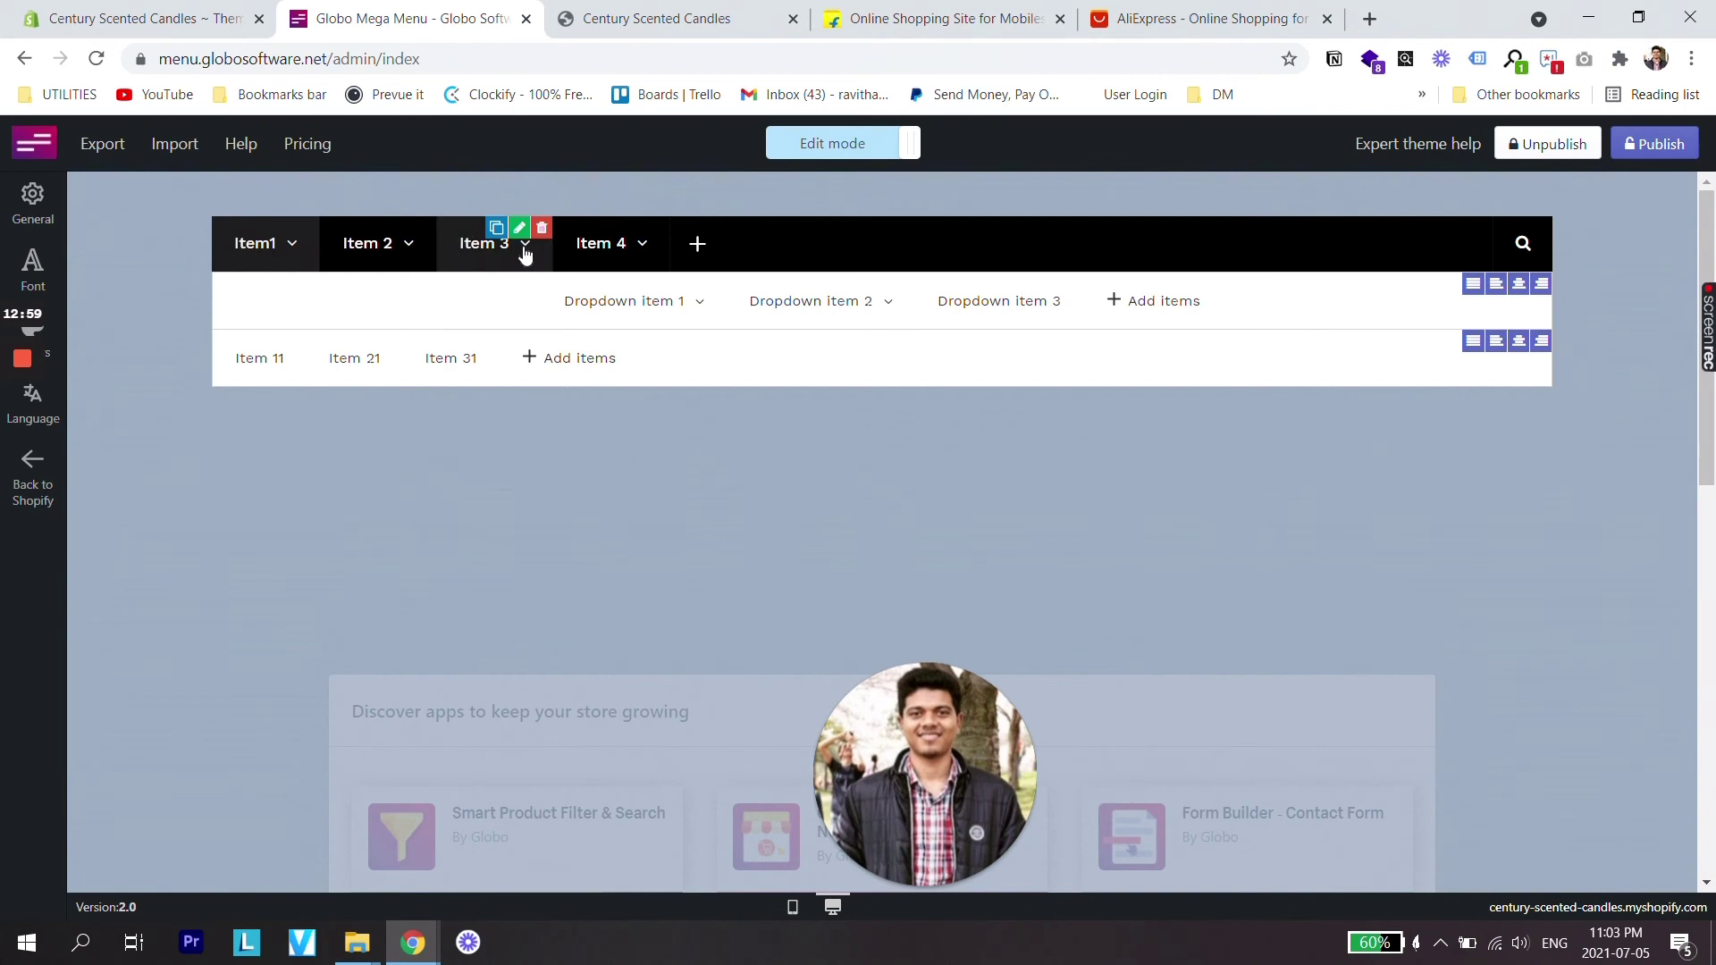
Set Item 3 and Item 4 submenus to Horizontal Dropdown and save each.
{"action": "left_click", "coordinate": [520, 229]}
{"action": "scroll", "coordinate": [1503, 722], "scroll_direction": "down", "scroll_amount": 7}
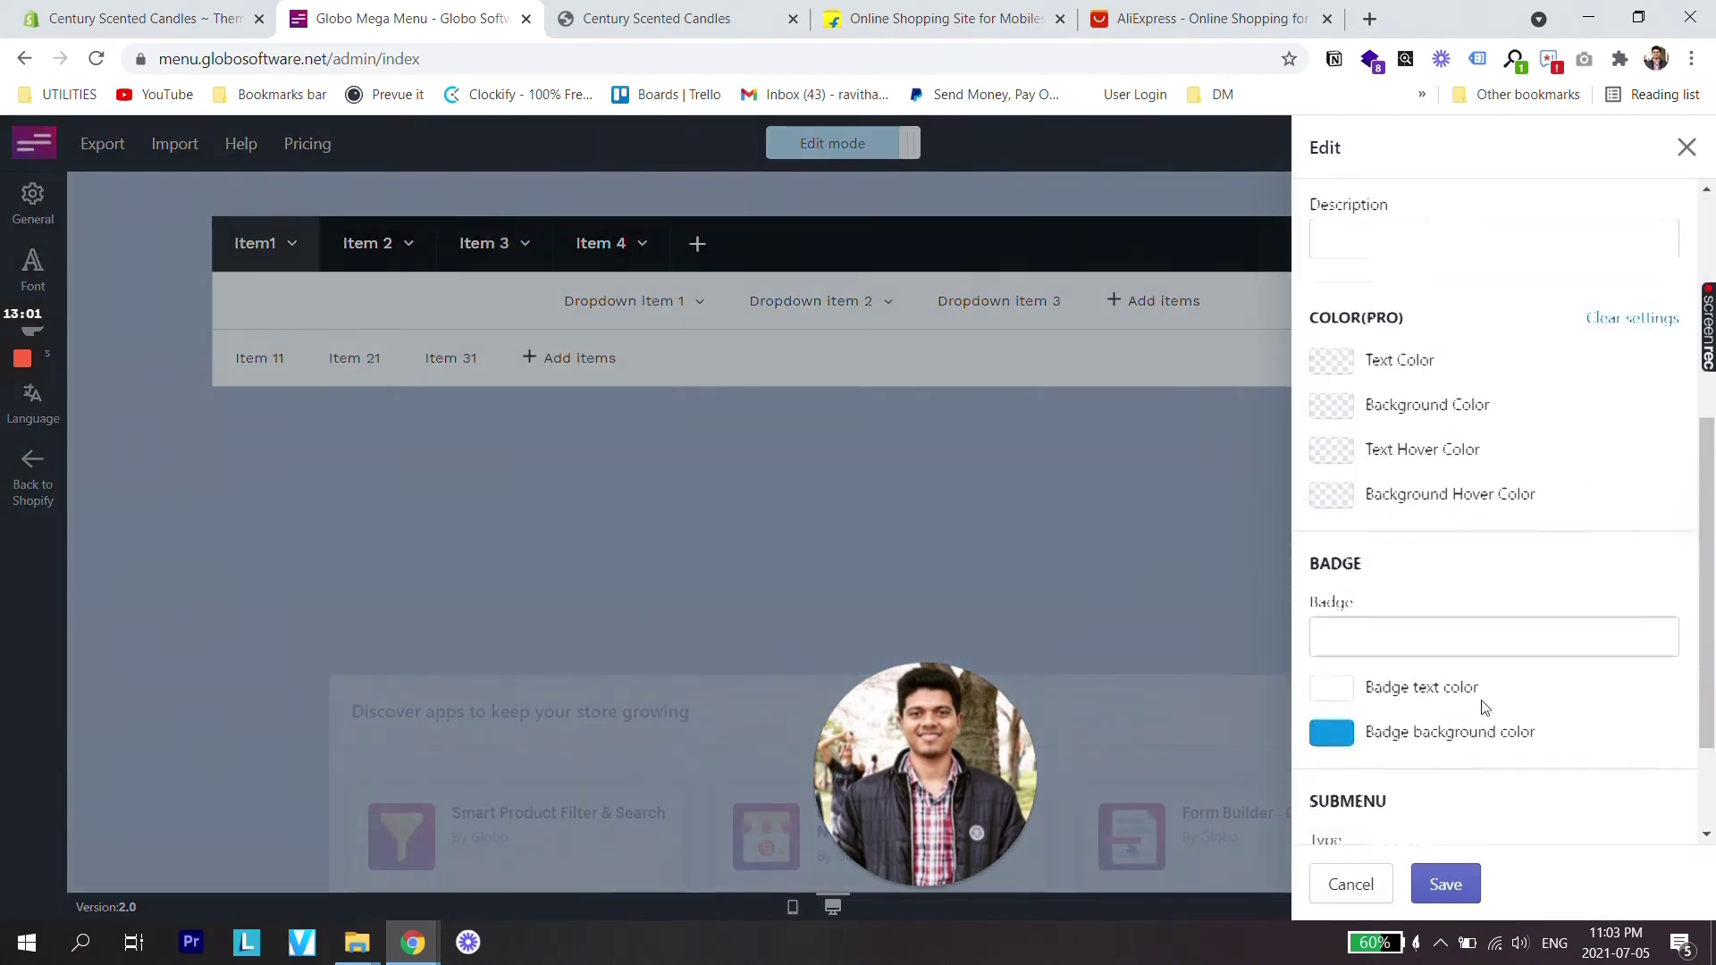
{"action": "left_click", "coordinate": [1481, 735]}
{"action": "left_click", "coordinate": [1440, 789]}
{"action": "left_click", "coordinate": [1445, 884]}
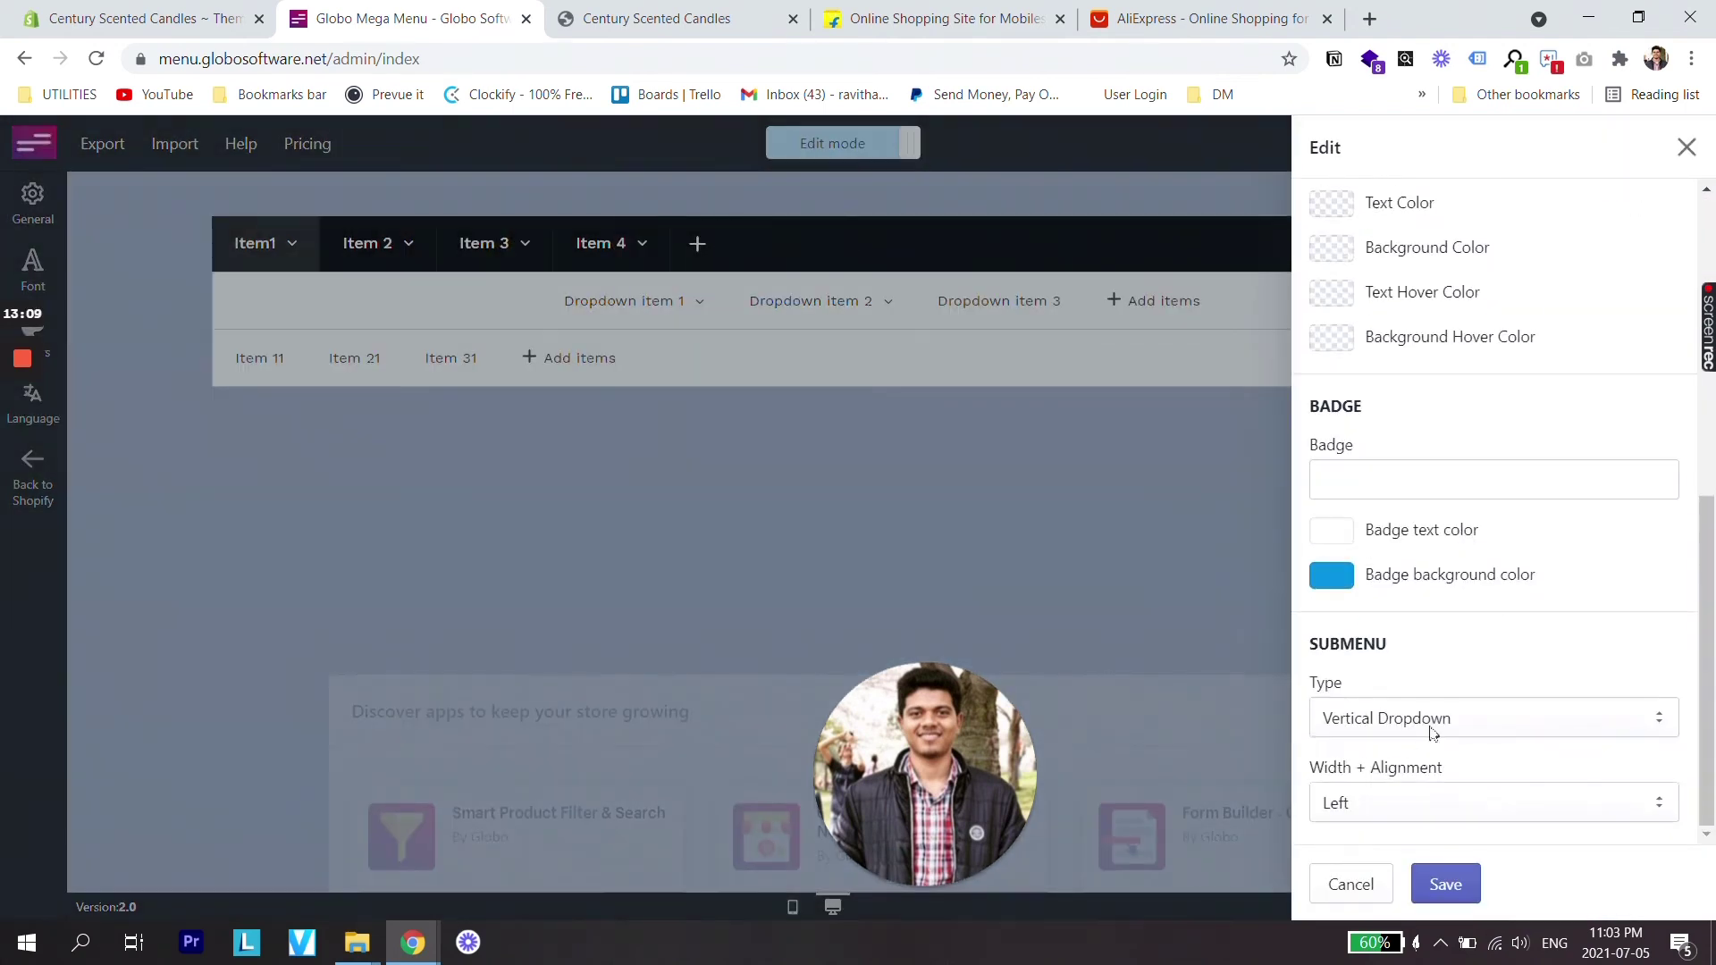
{"action": "left_click", "coordinate": [1432, 733]}
{"action": "left_click", "coordinate": [1421, 787]}
{"action": "left_click", "coordinate": [1444, 884]}
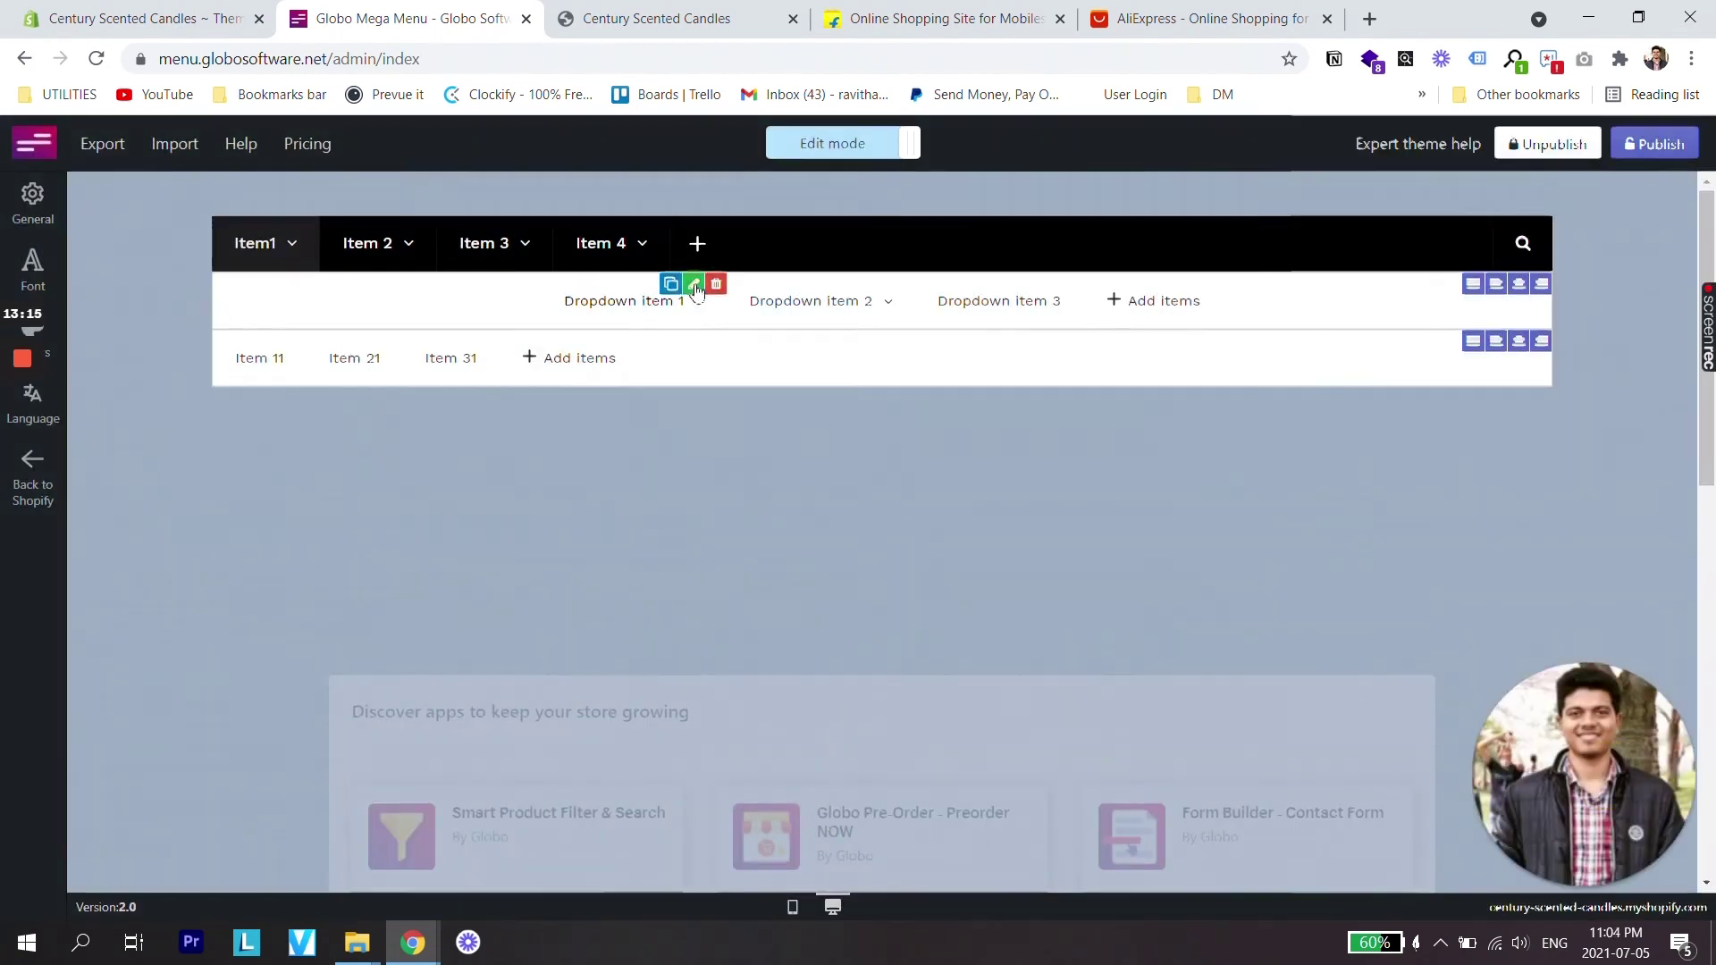
Publish the updated menu to the store theme and go to the storefront preview.
{"action": "left_click", "coordinate": [693, 284]}
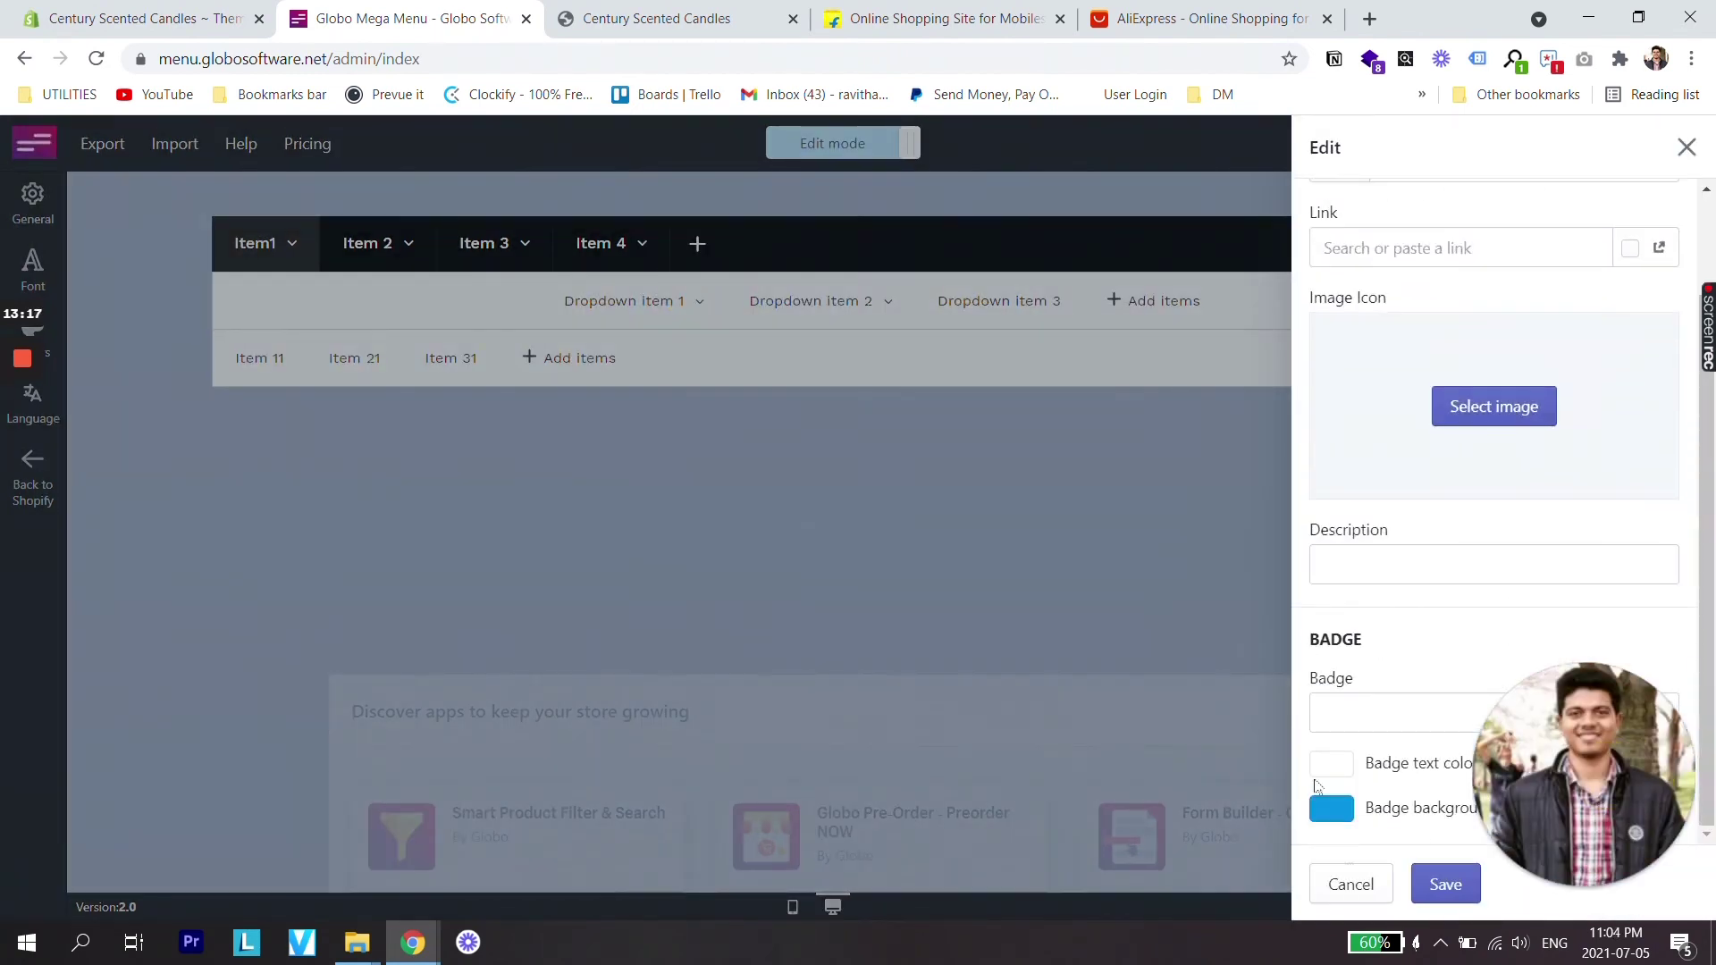
{"action": "left_click", "coordinate": [694, 298]}
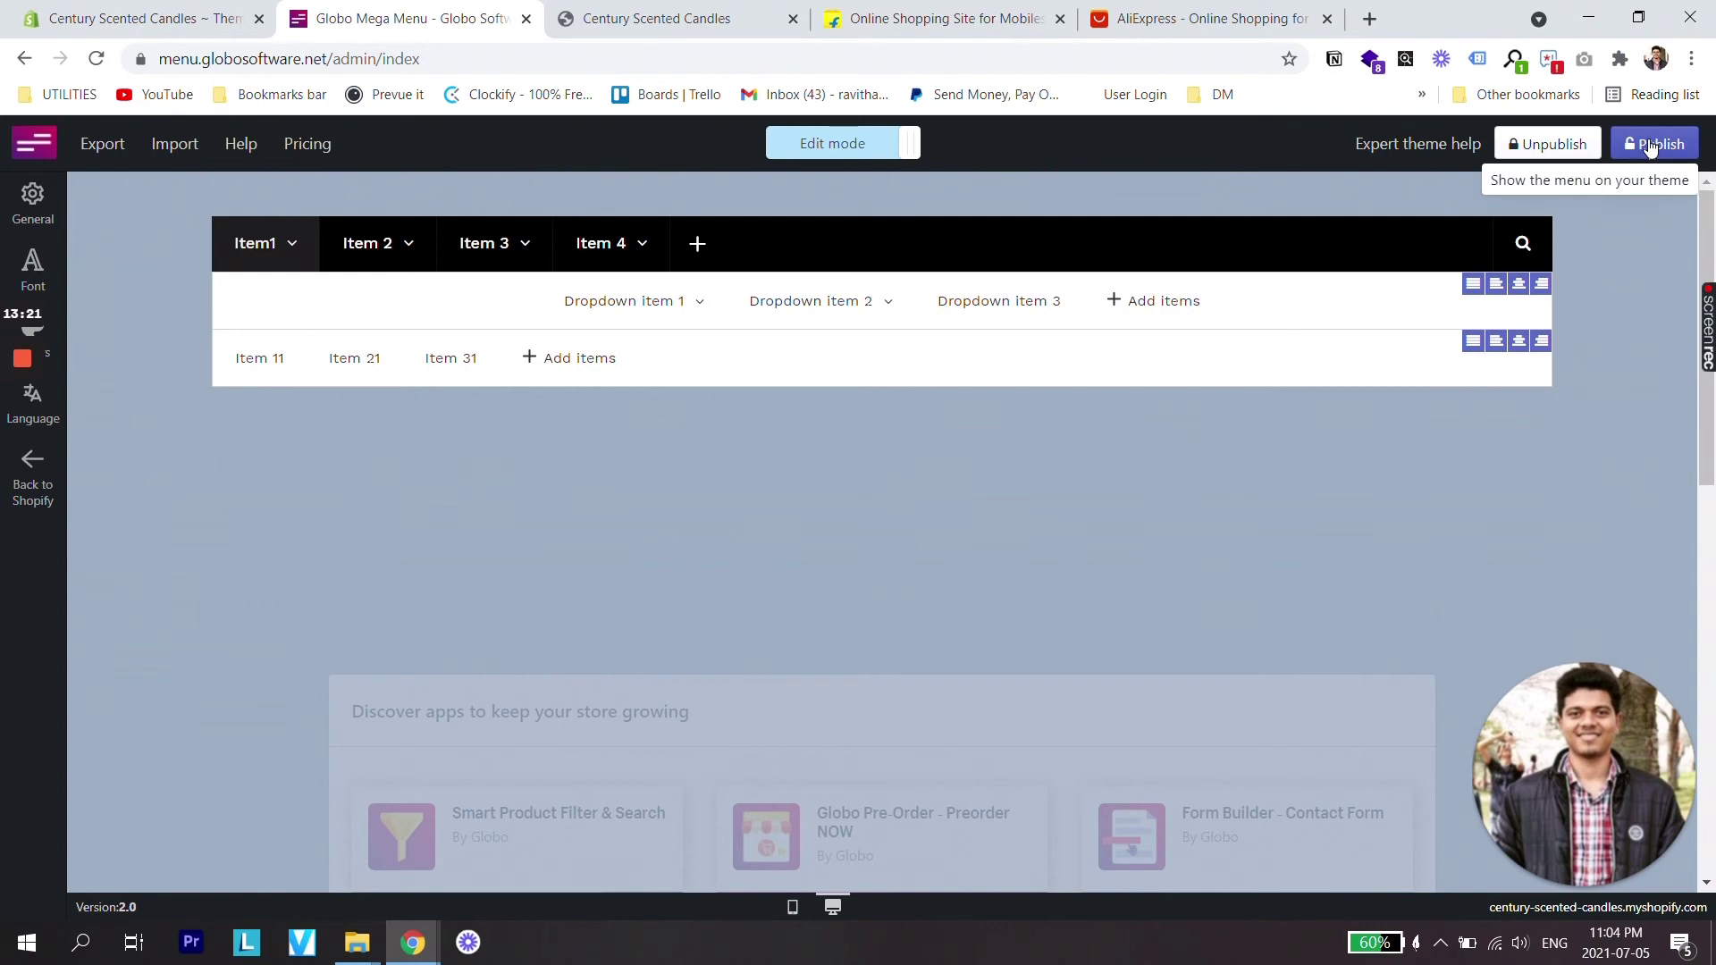
{"action": "left_click", "coordinate": [1686, 143]}
{"action": "left_click", "coordinate": [997, 792]}
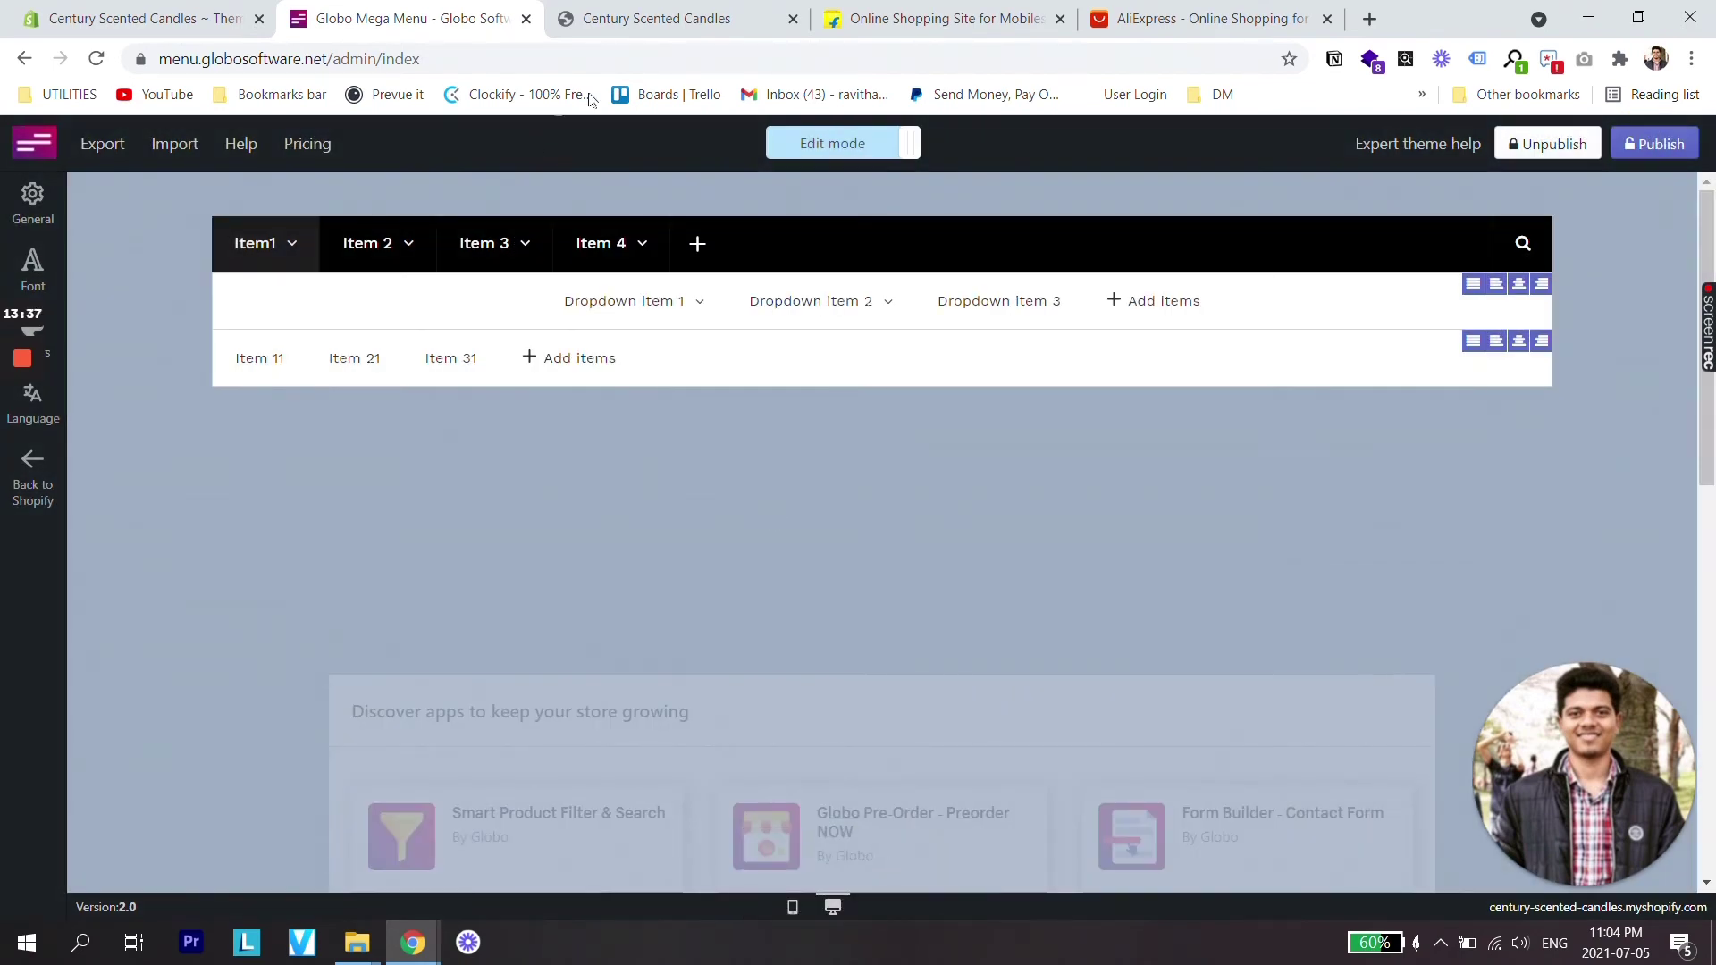
{"action": "left_click", "coordinate": [685, 17]}
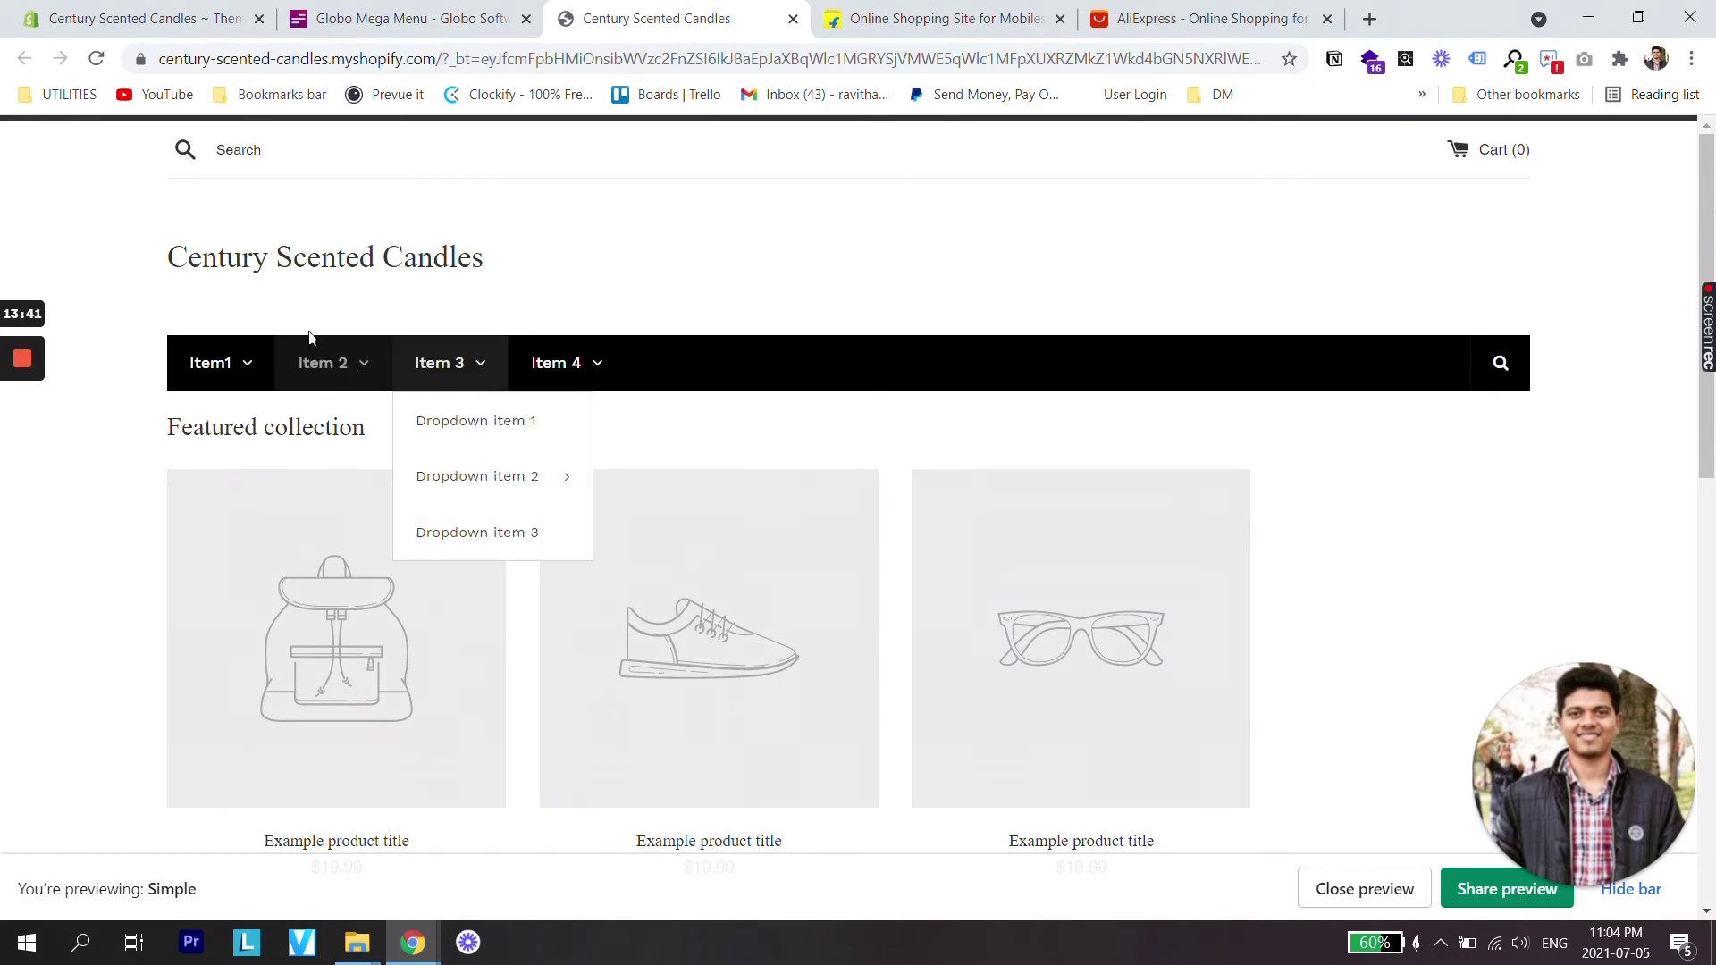
Reload the Century Scented Candles preview and check Item1's live horizontal dropdown.
{"action": "left_click", "coordinate": [95, 58]}
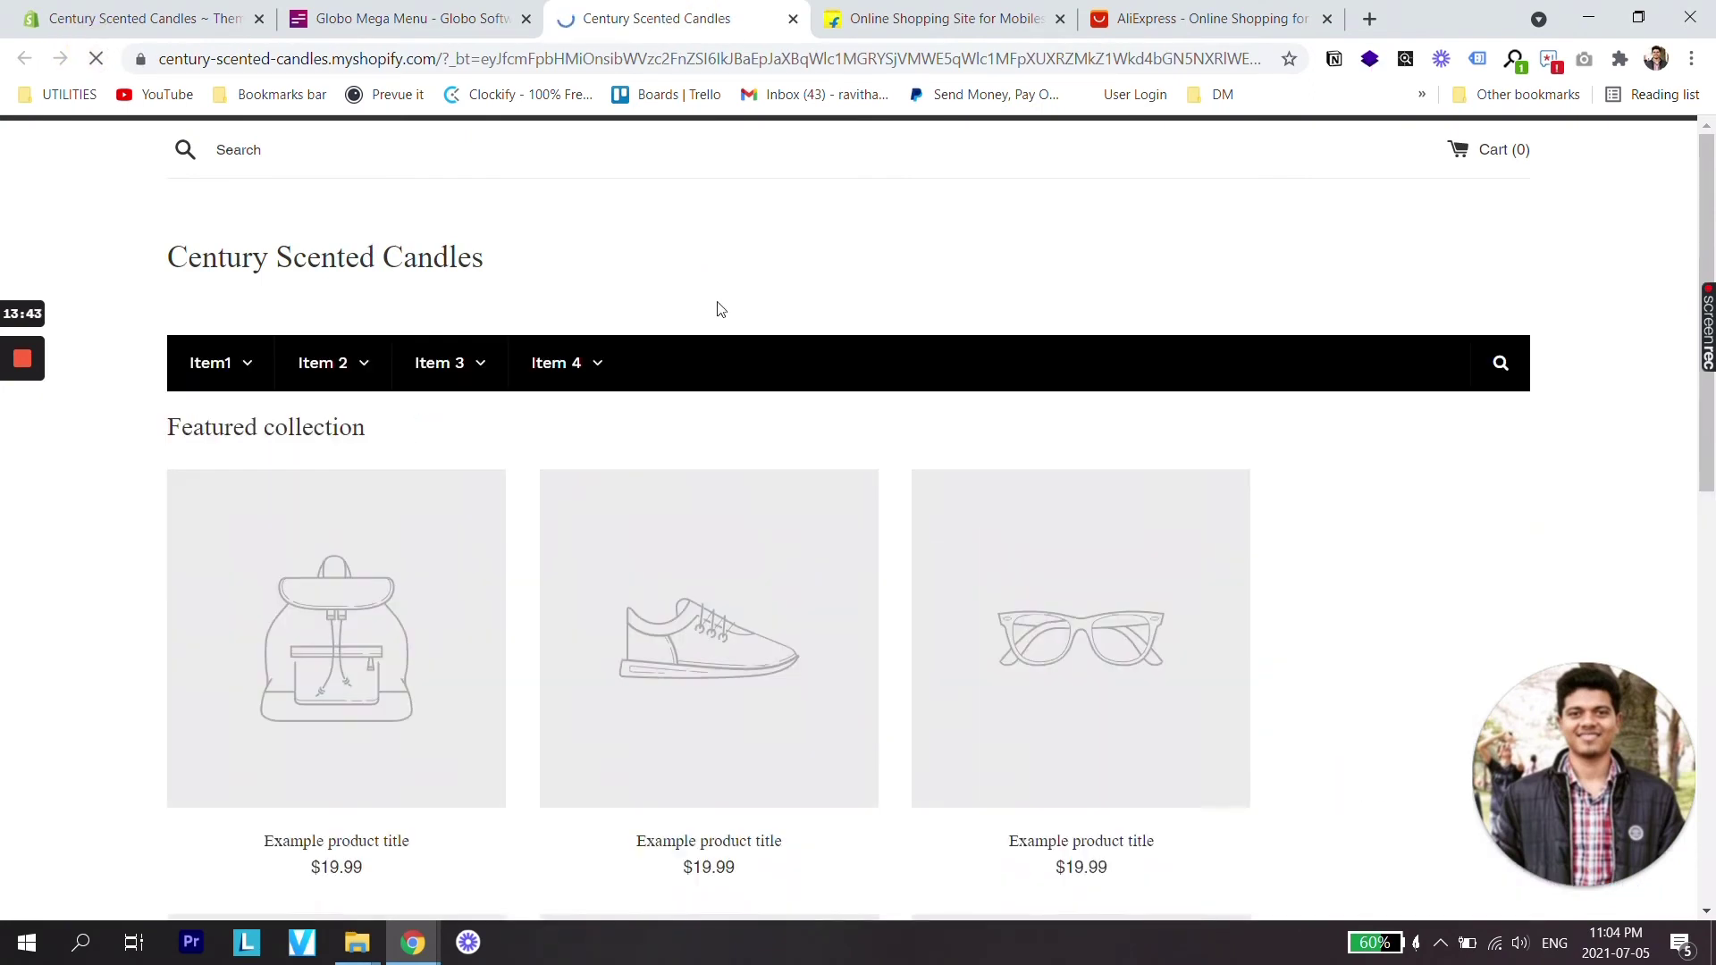
{"action": "mouse_move", "coordinate": [268, 370]}
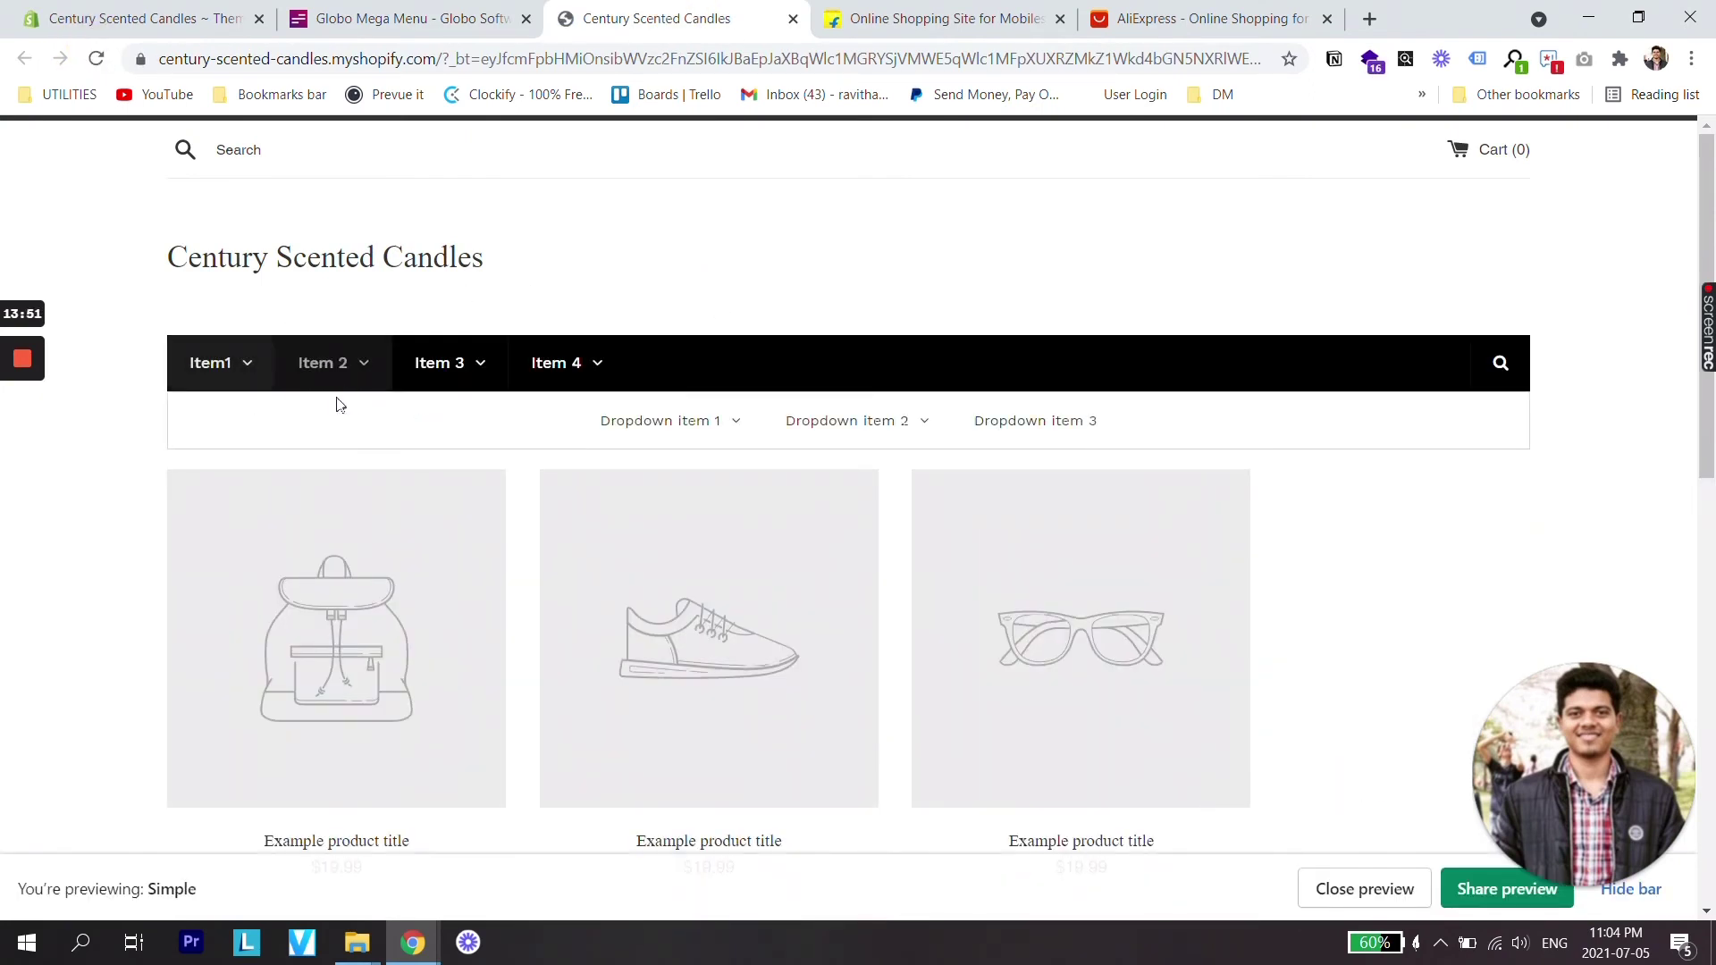
{"action": "mouse_move", "coordinate": [731, 433]}
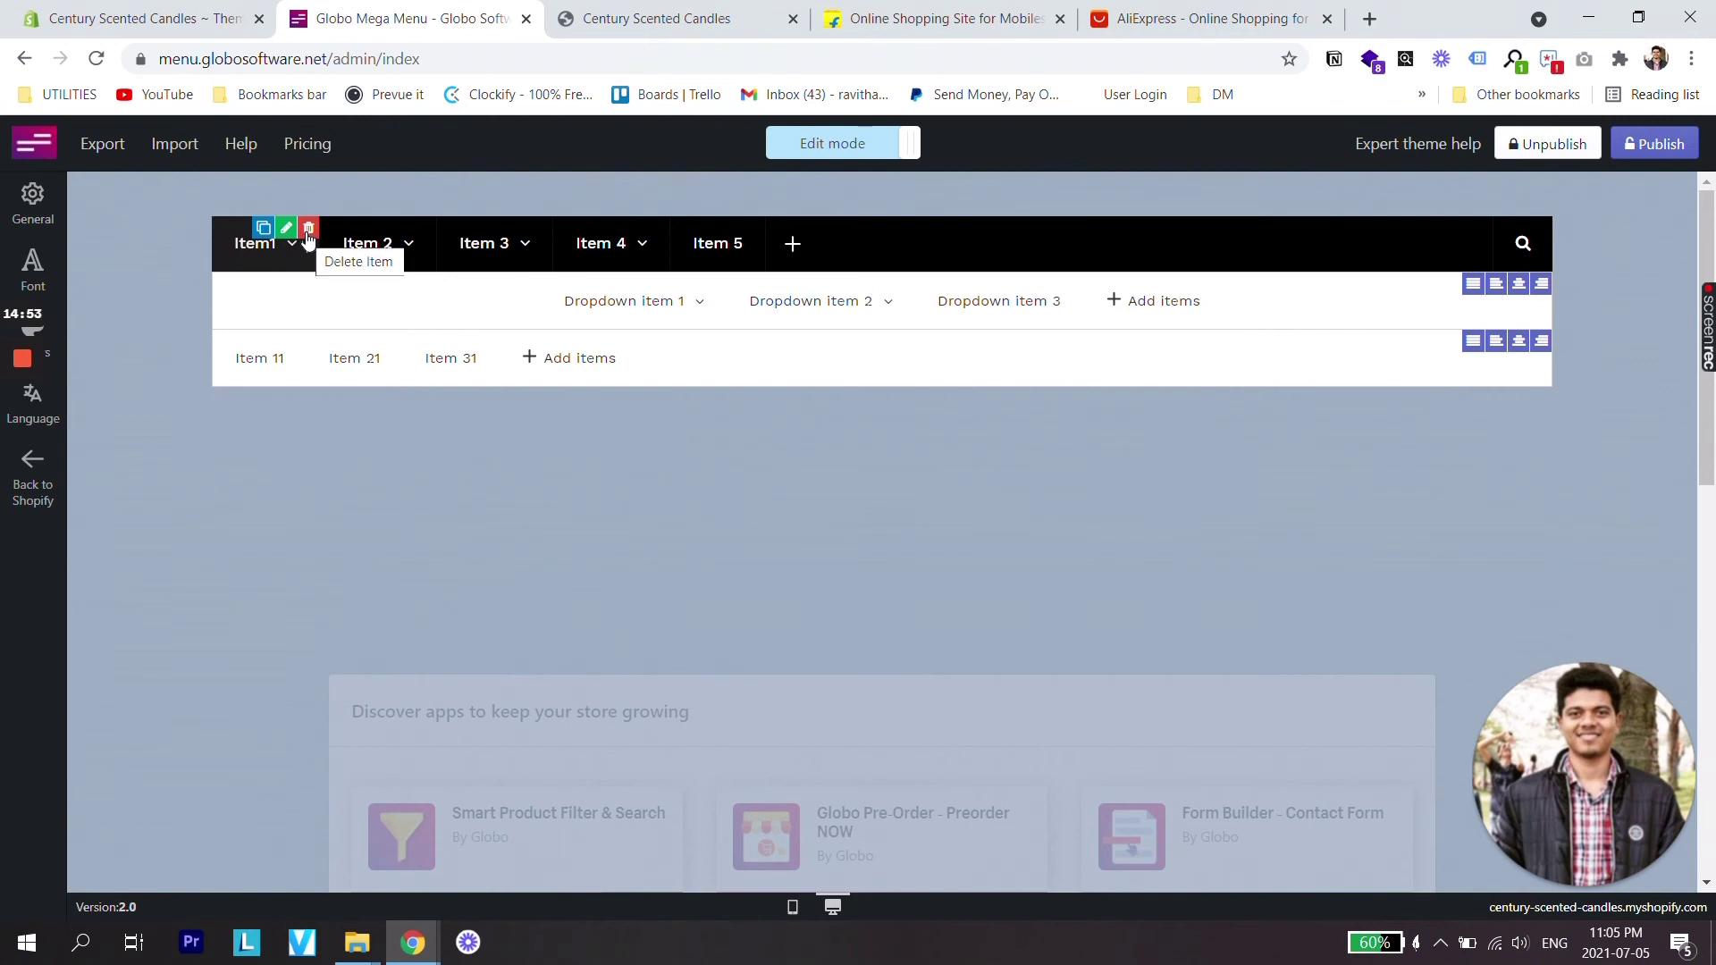
Delete Item1, Item 2, Item 3, Item 4 and Item 5 with their submenus.
{"action": "left_click", "coordinate": [309, 230]}
{"action": "left_click", "coordinate": [1134, 591]}
{"action": "left_click", "coordinate": [314, 230]}
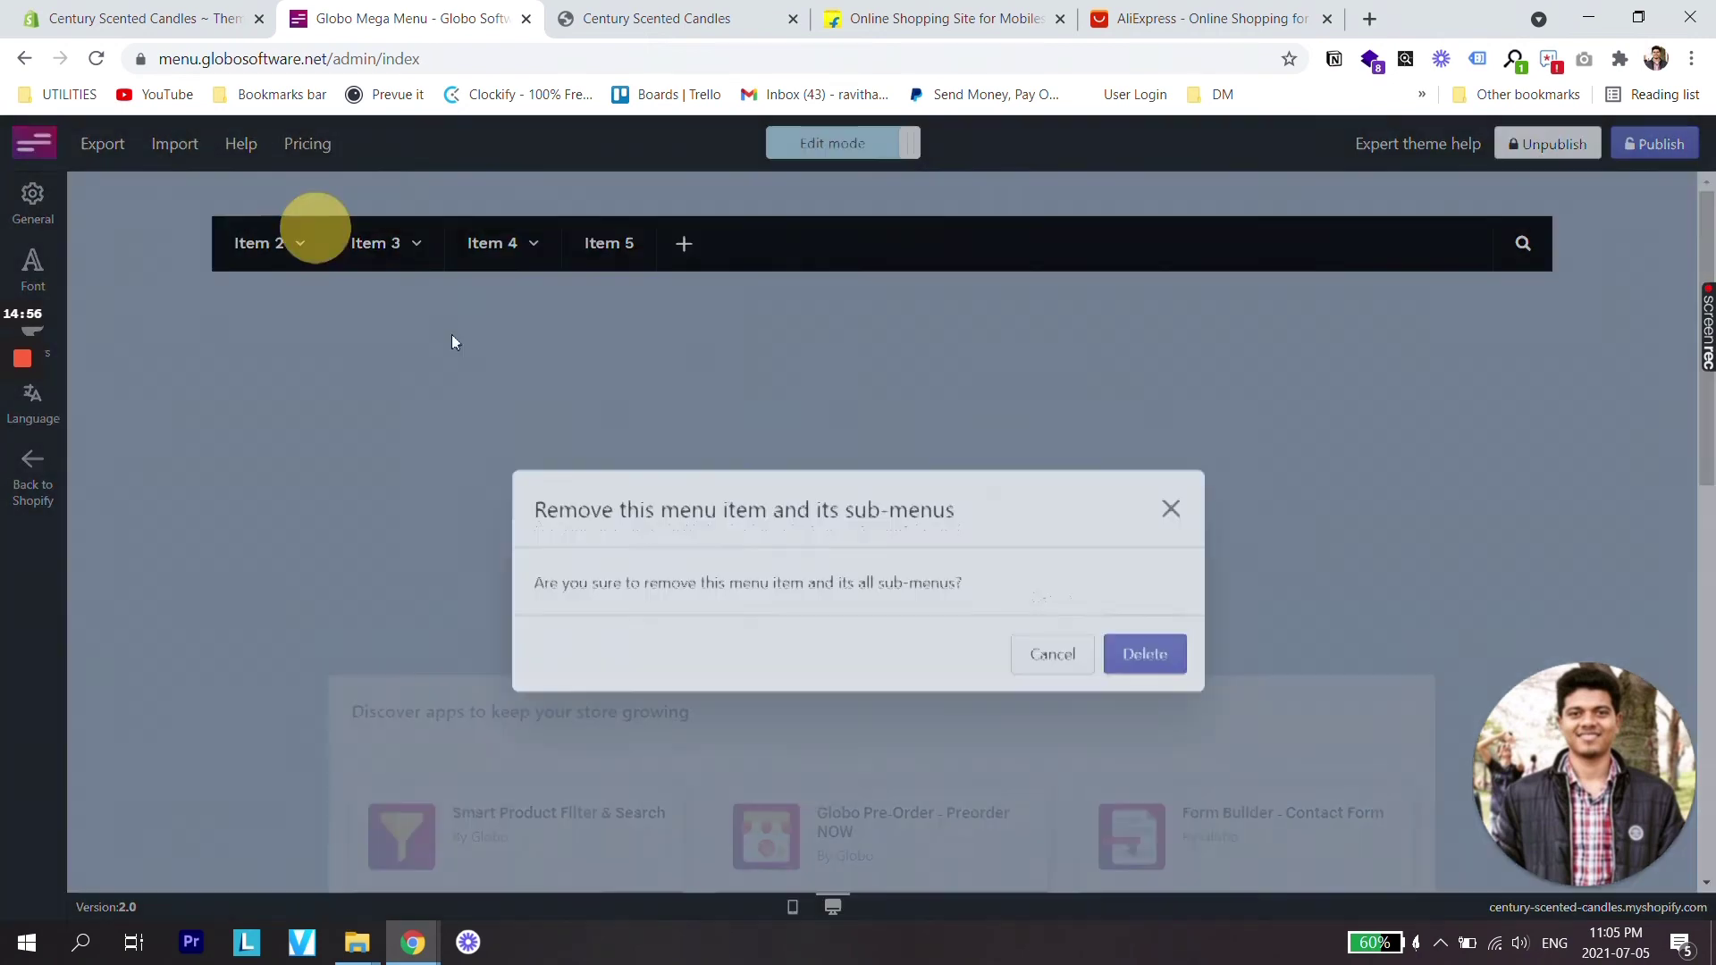
{"action": "left_click", "coordinate": [1142, 591]}
{"action": "left_click", "coordinate": [314, 229]}
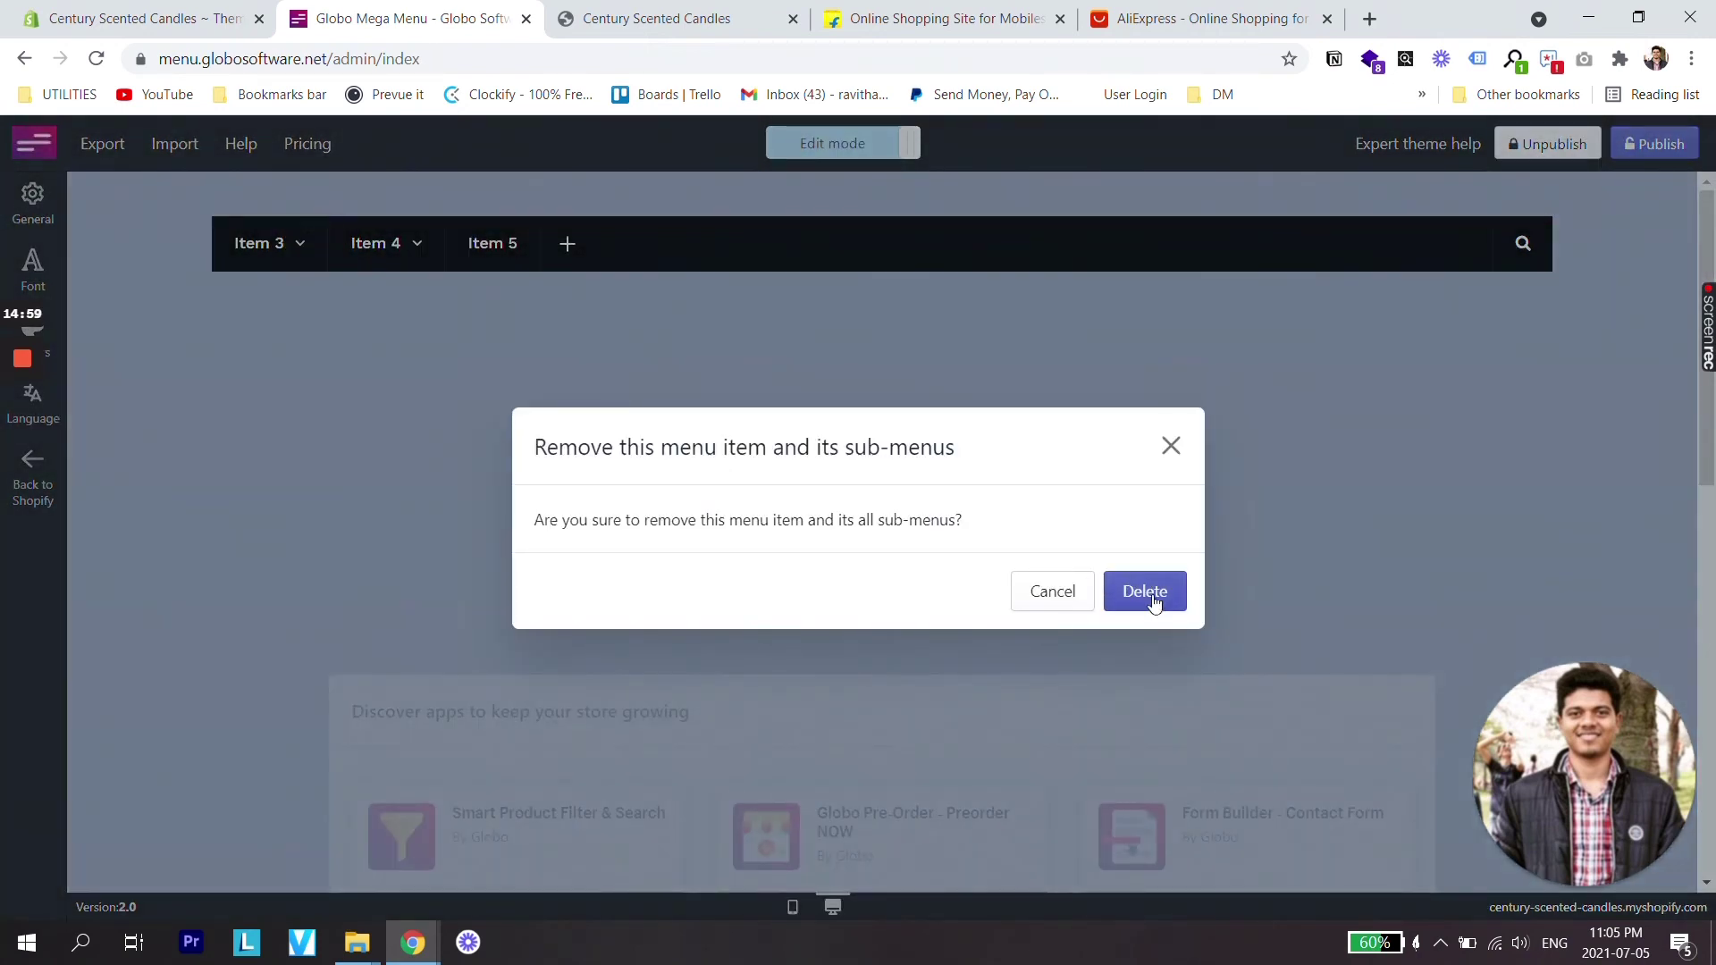
{"action": "left_click", "coordinate": [1145, 593]}
{"action": "left_click", "coordinate": [316, 228]}
{"action": "left_click", "coordinate": [295, 229]}
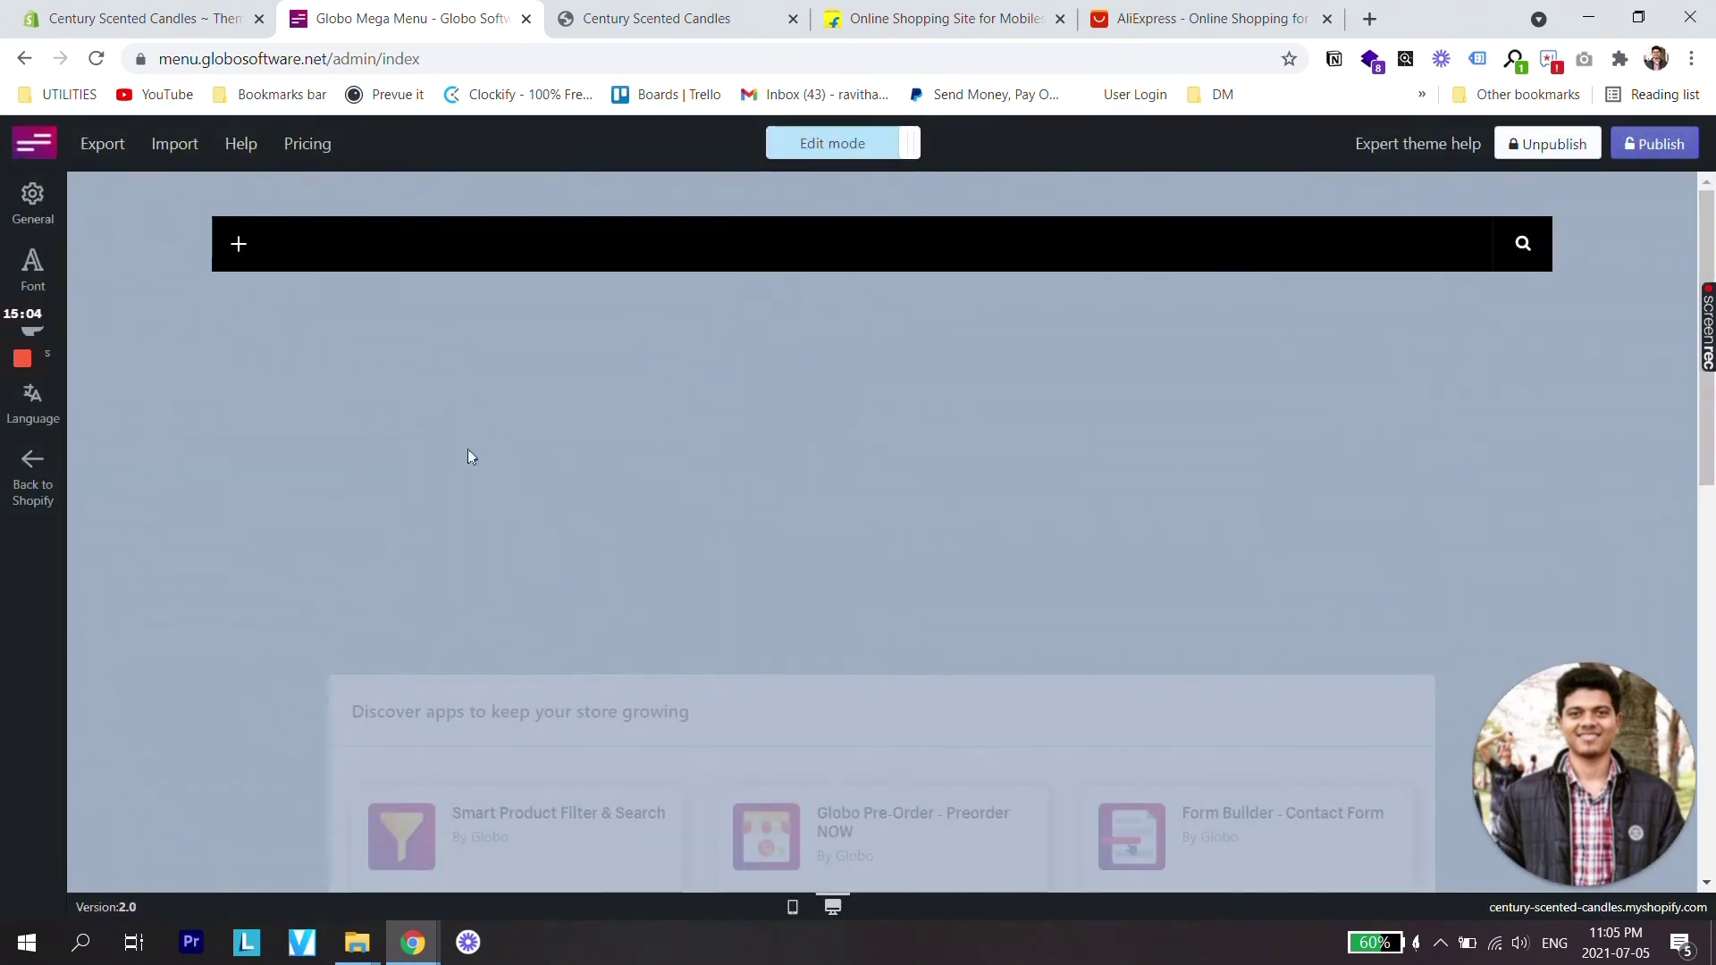
Add a new custom menu item titled Item 1.
{"action": "left_click", "coordinate": [238, 244]}
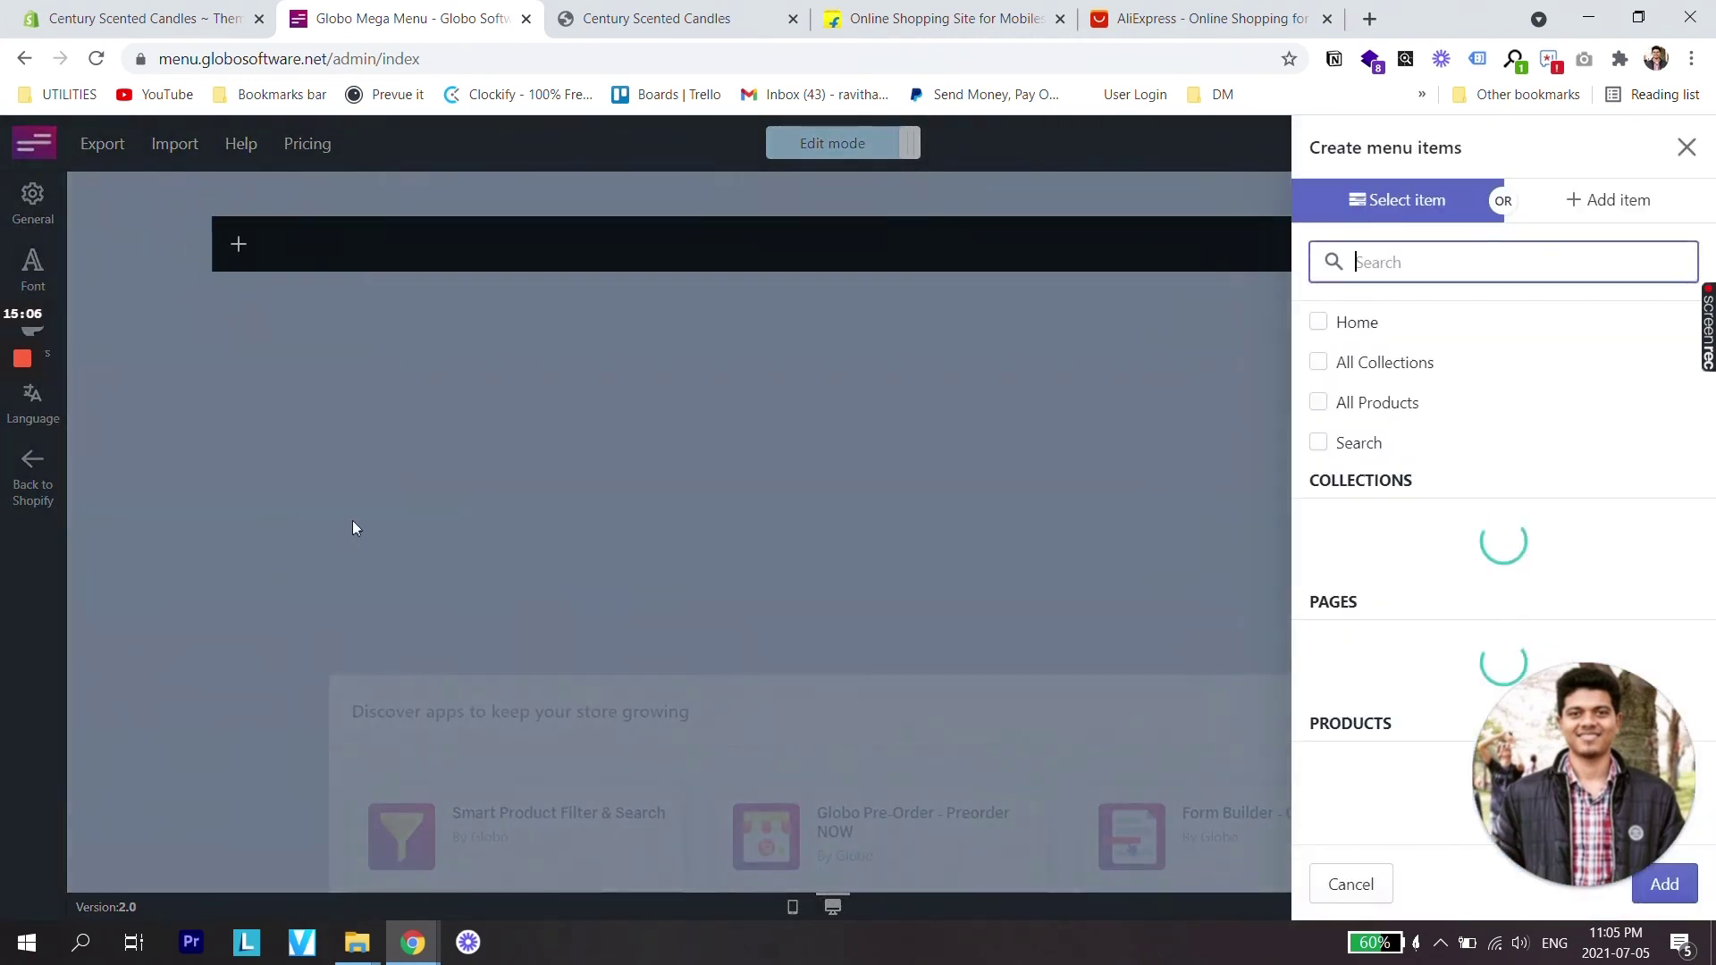
{"action": "left_click", "coordinate": [1581, 213]}
{"action": "left_click", "coordinate": [1425, 292]}
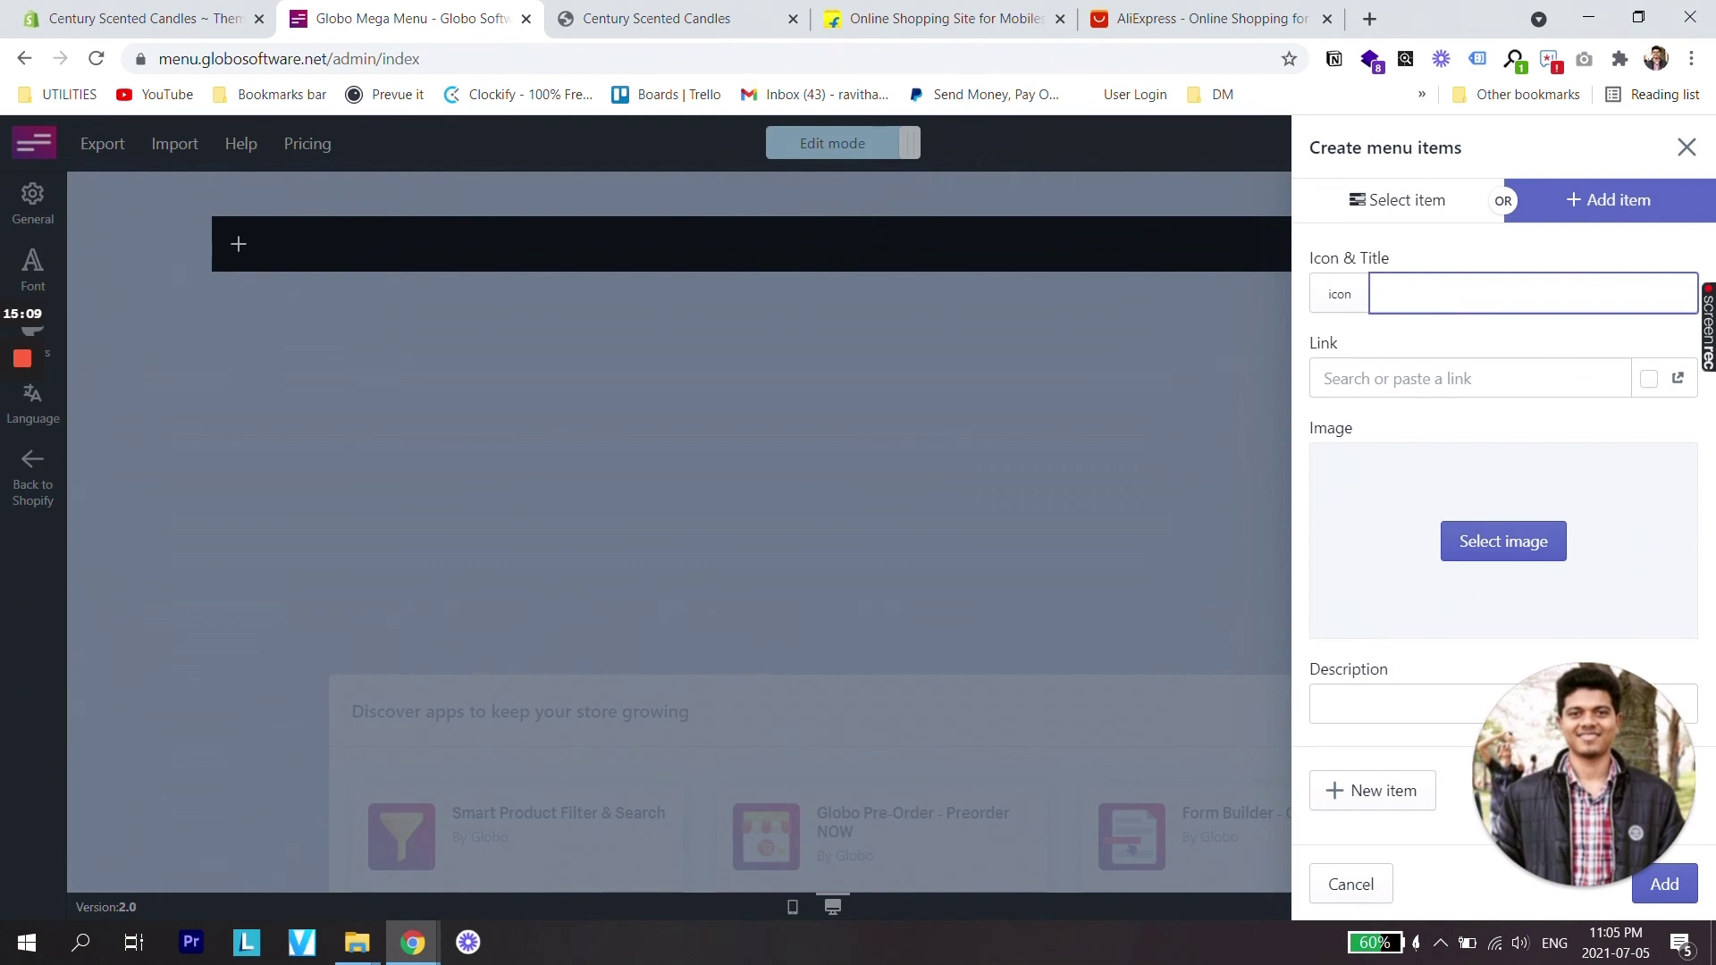
{"action": "type", "text": "Item 1"}
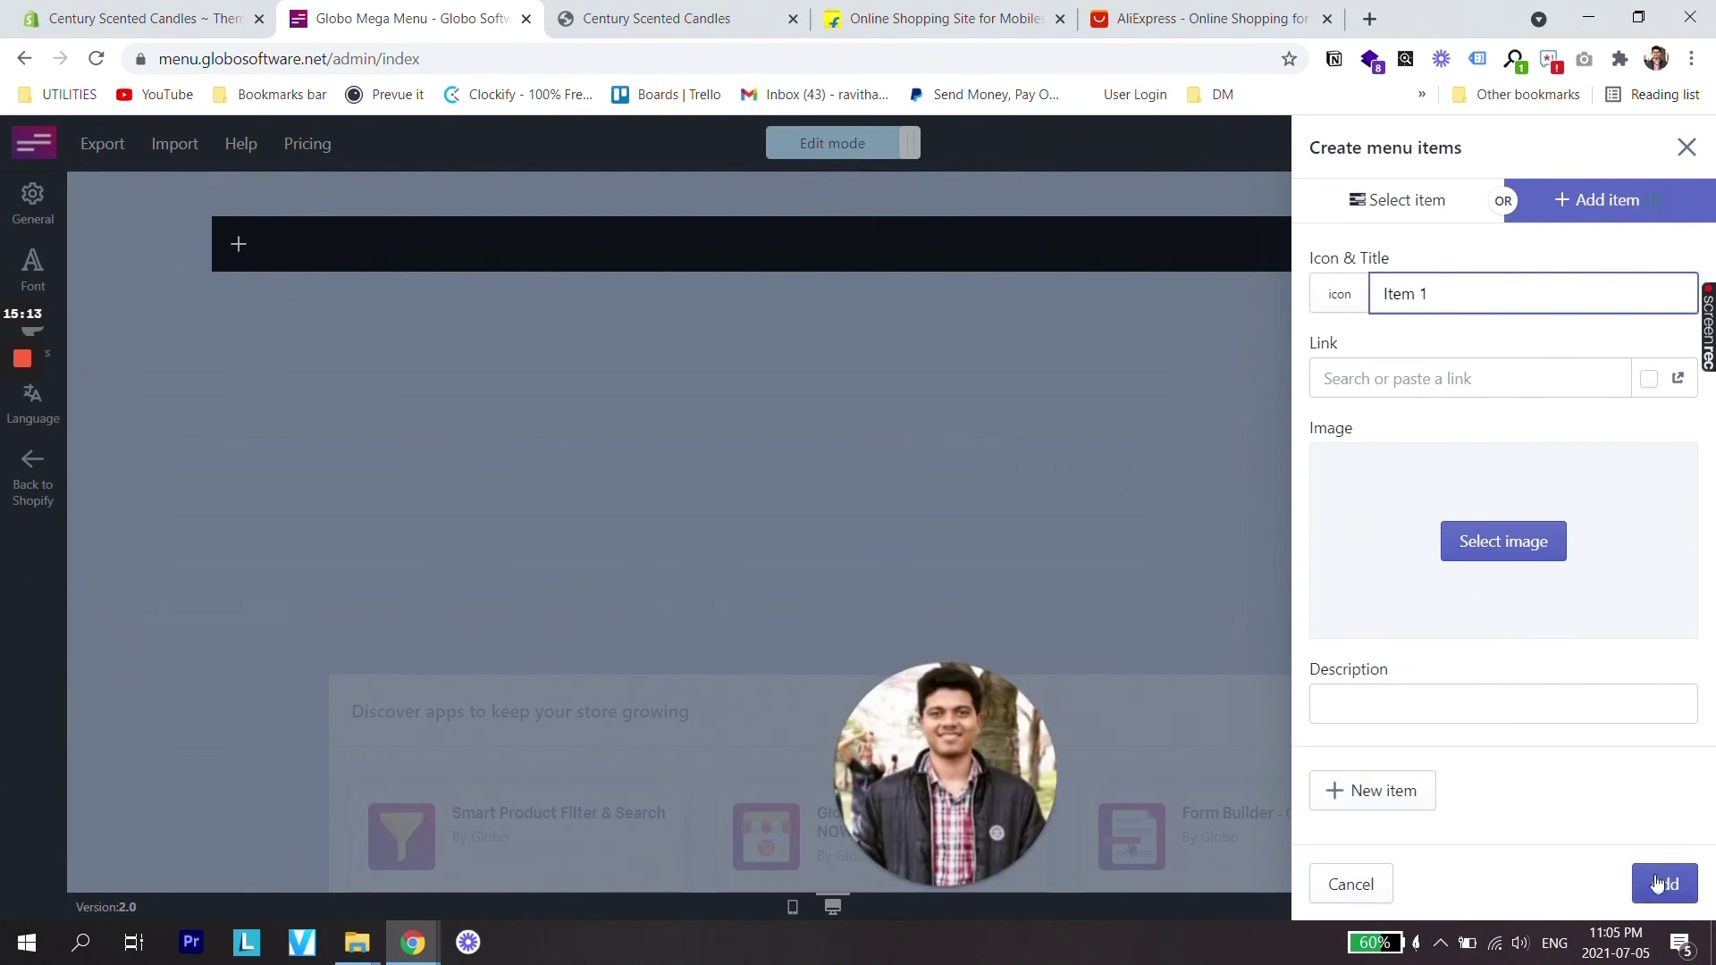
{"action": "left_click", "coordinate": [1658, 883]}
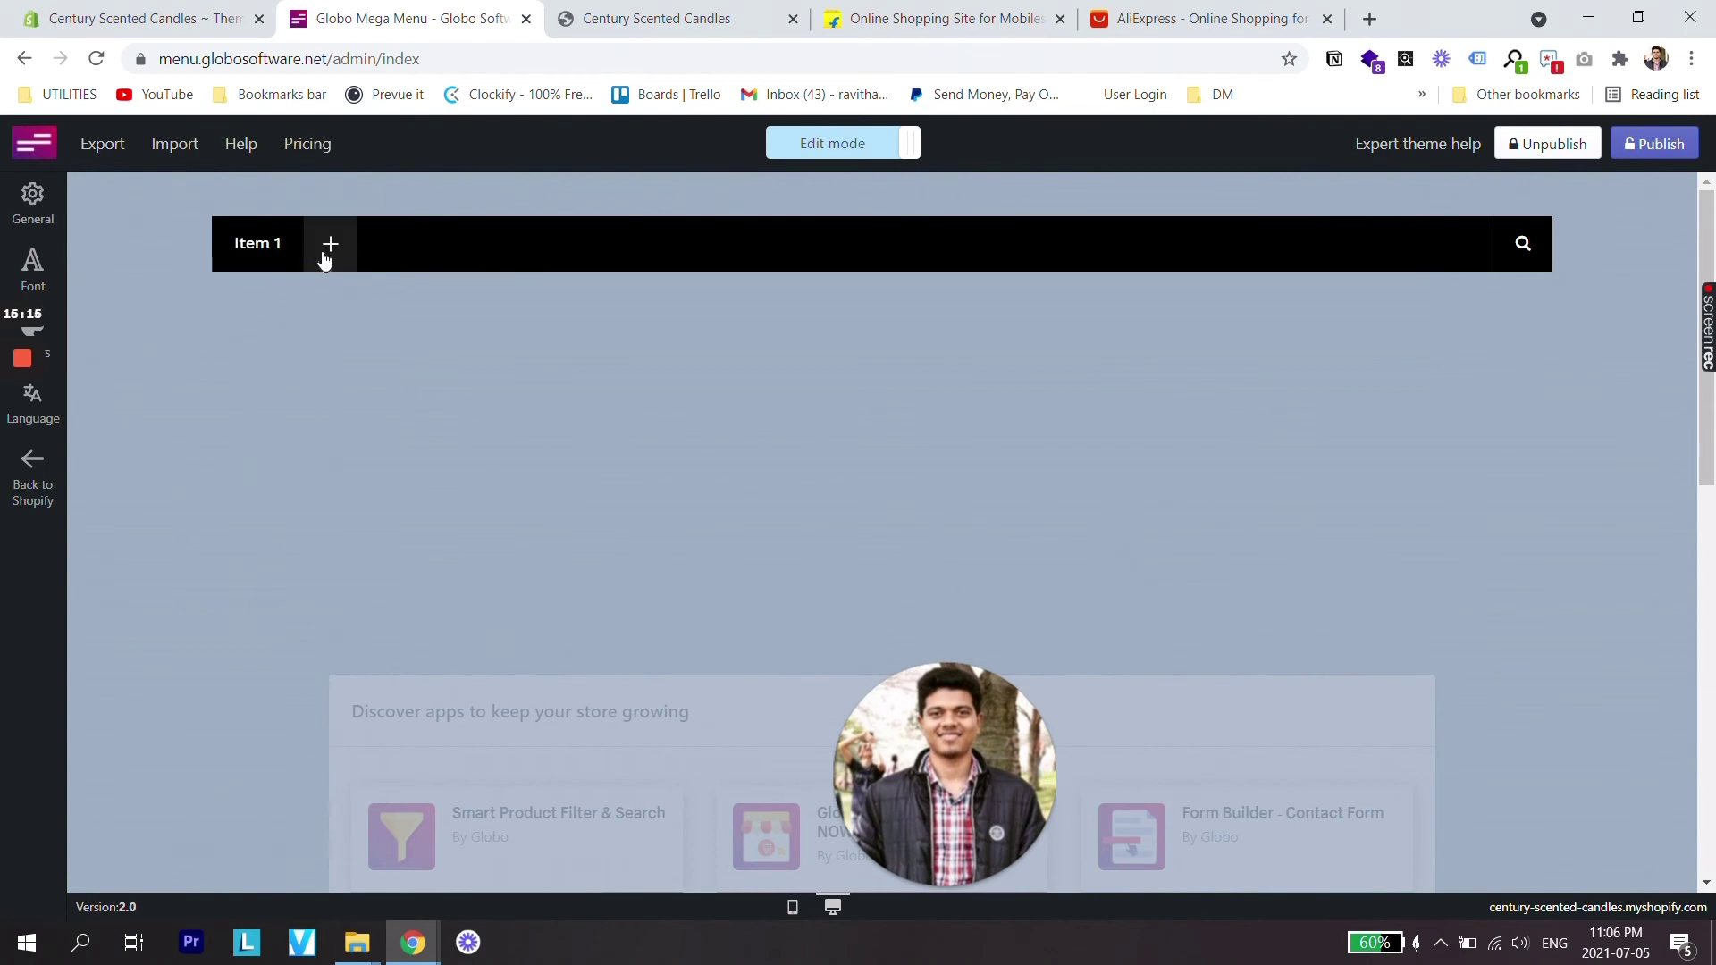
{"action": "mouse_move", "coordinate": [259, 259]}
{"action": "left_click", "coordinate": [253, 307]}
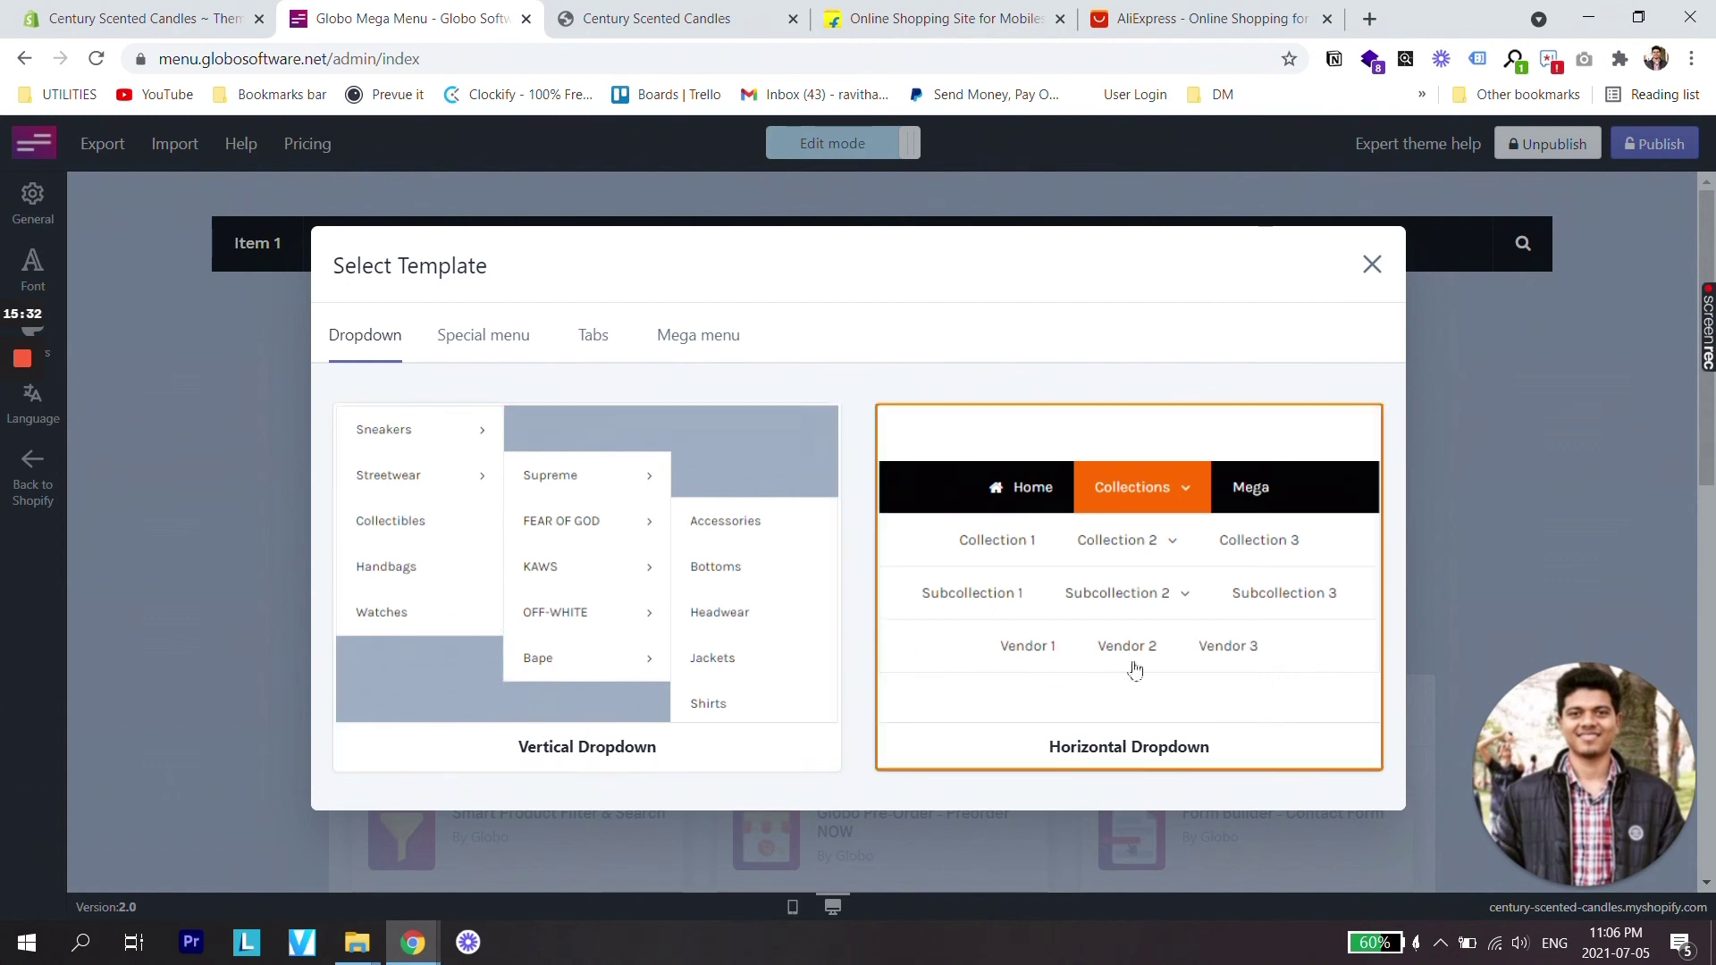
{"action": "left_click", "coordinate": [488, 343]}
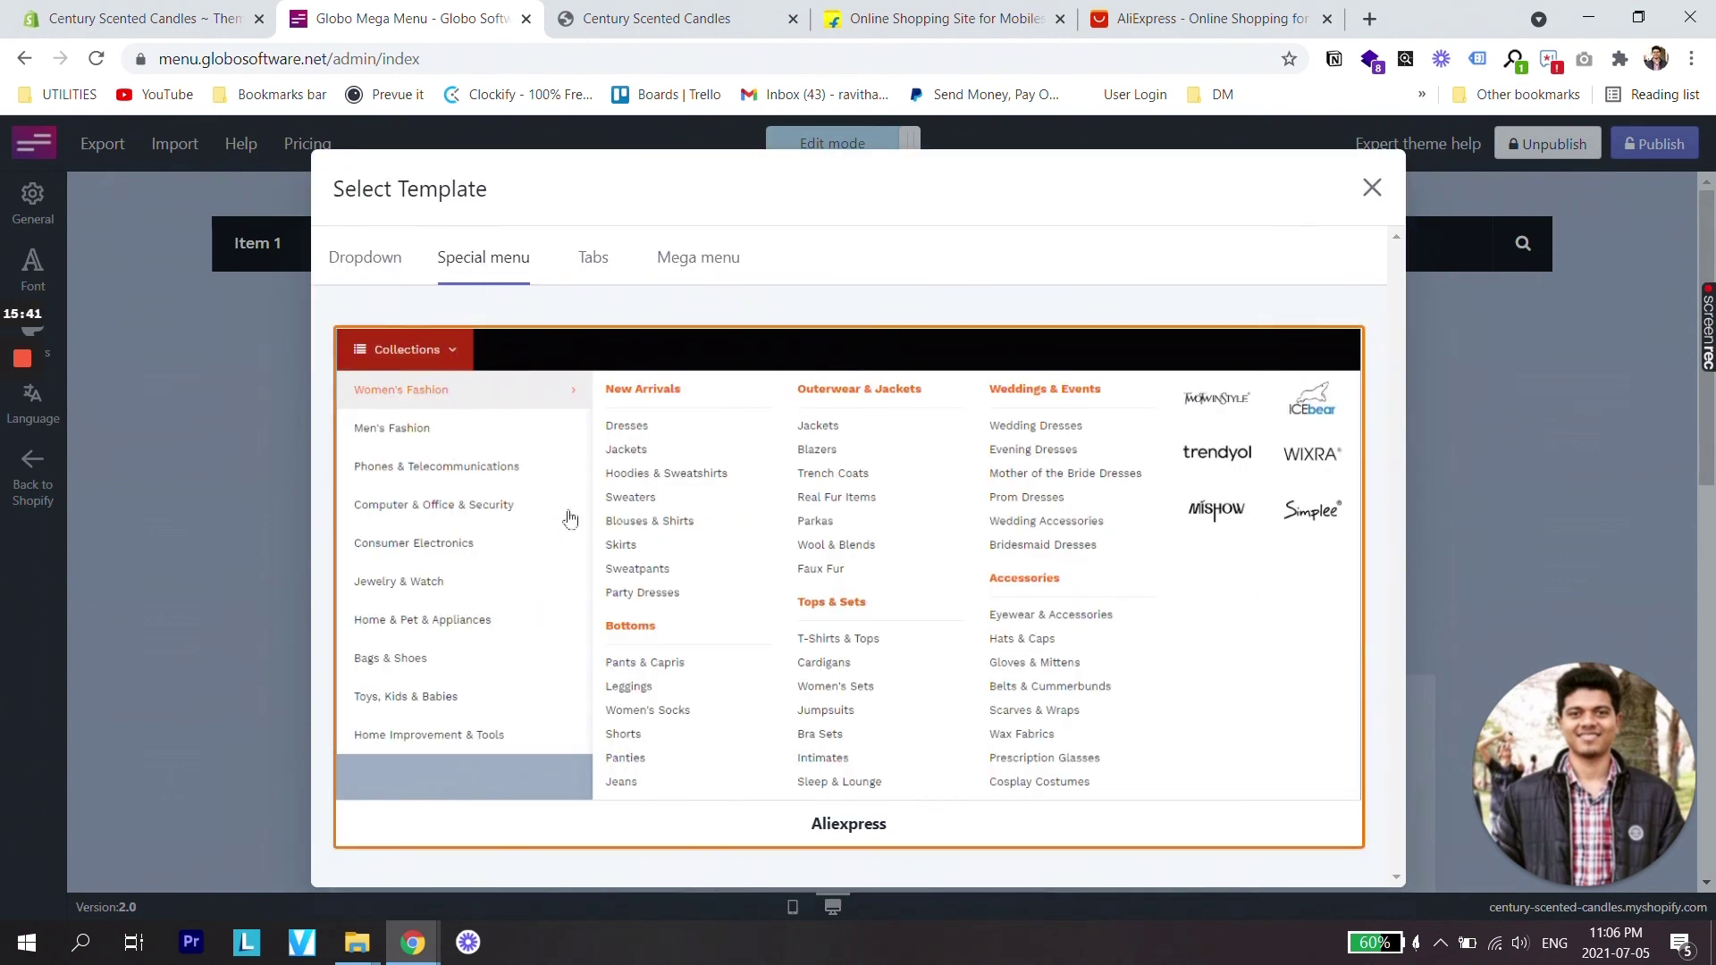
{"action": "left_click", "coordinate": [594, 261]}
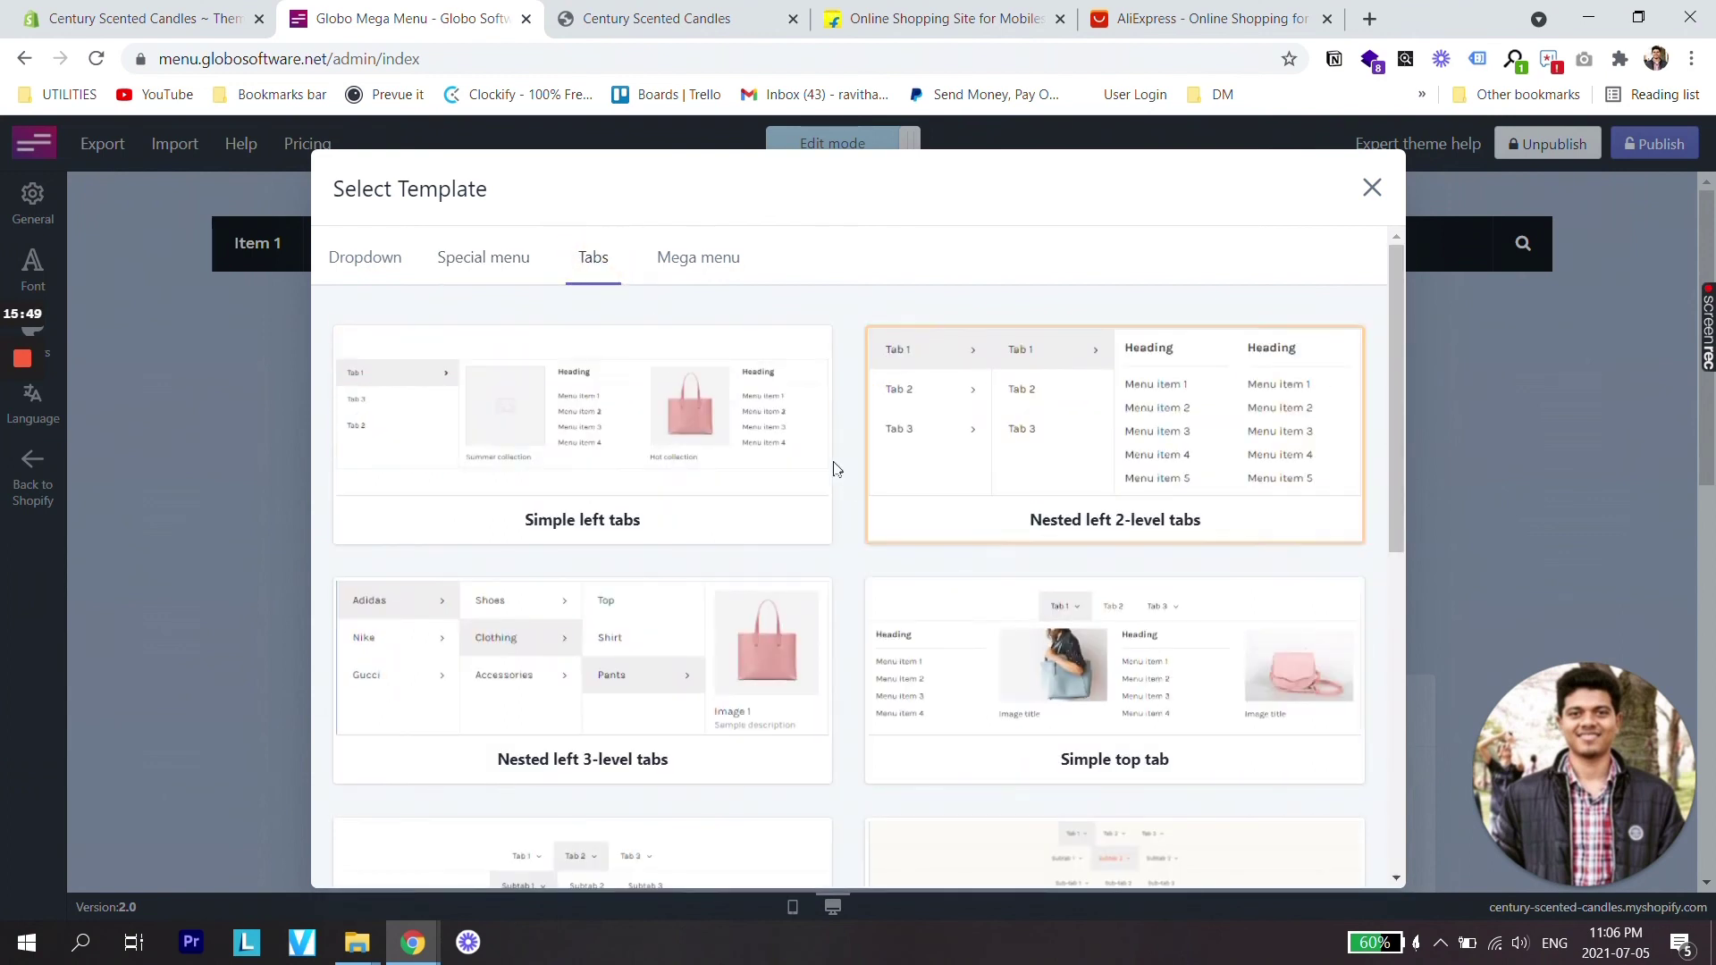
{"action": "scroll", "coordinate": [995, 579], "scroll_direction": "down", "scroll_amount": 1}
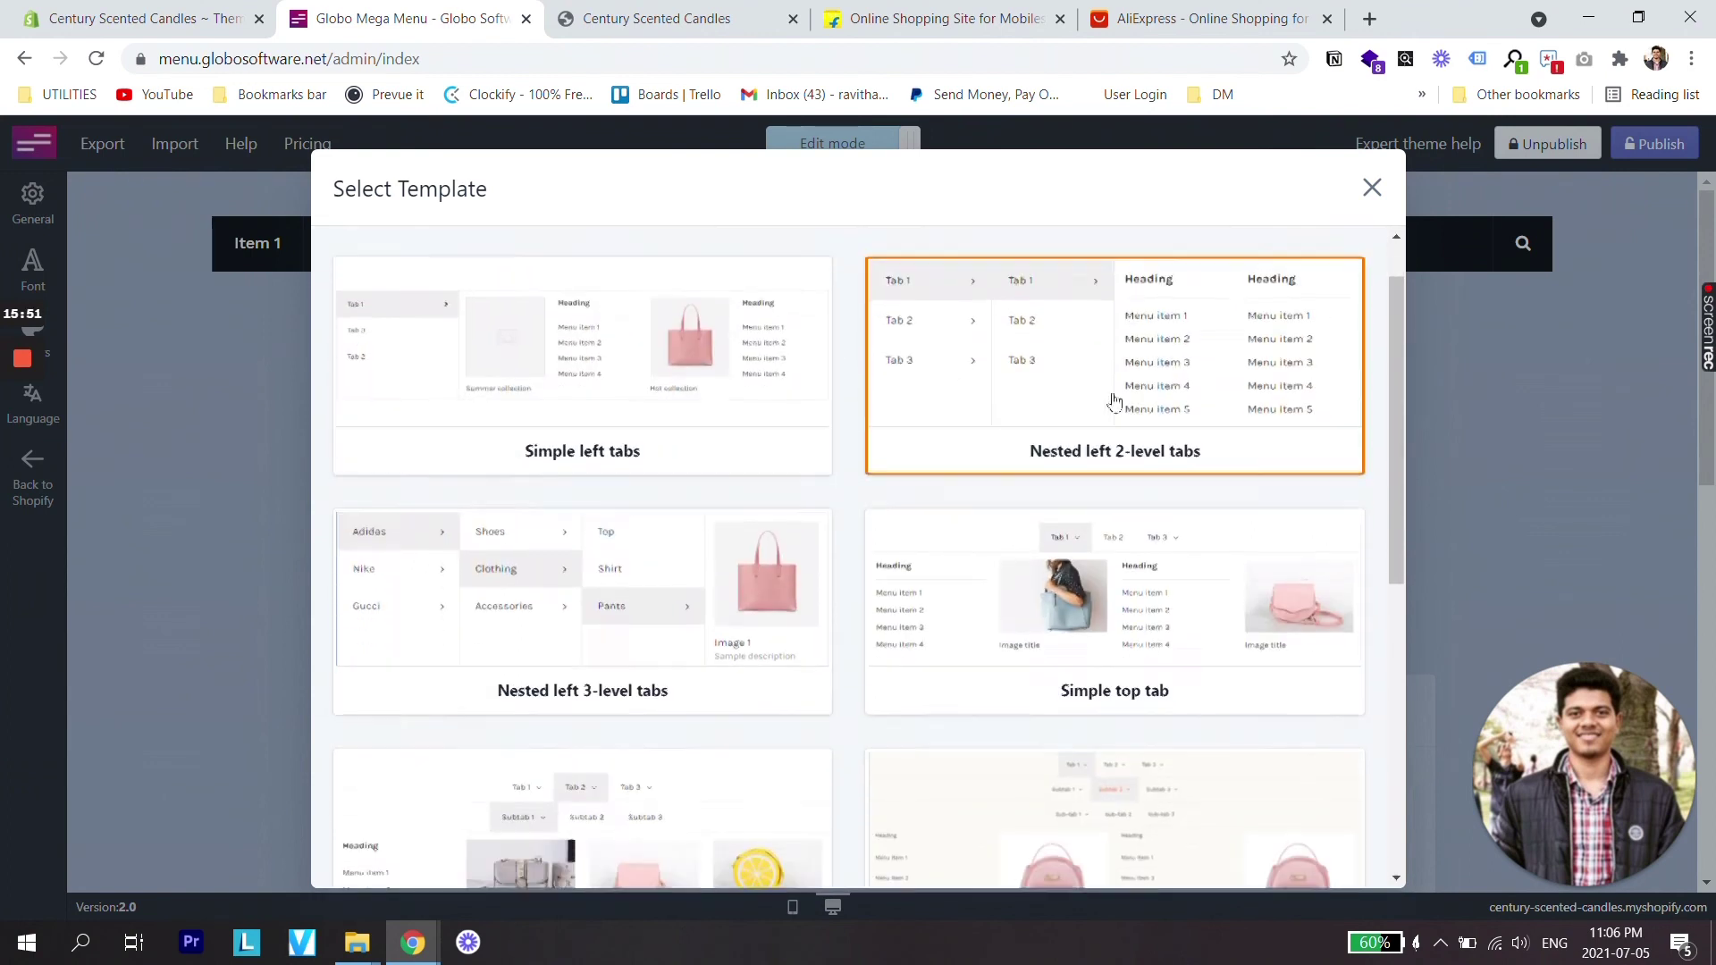
{"action": "scroll", "coordinate": [706, 460], "scroll_direction": "up", "scroll_amount": 1}
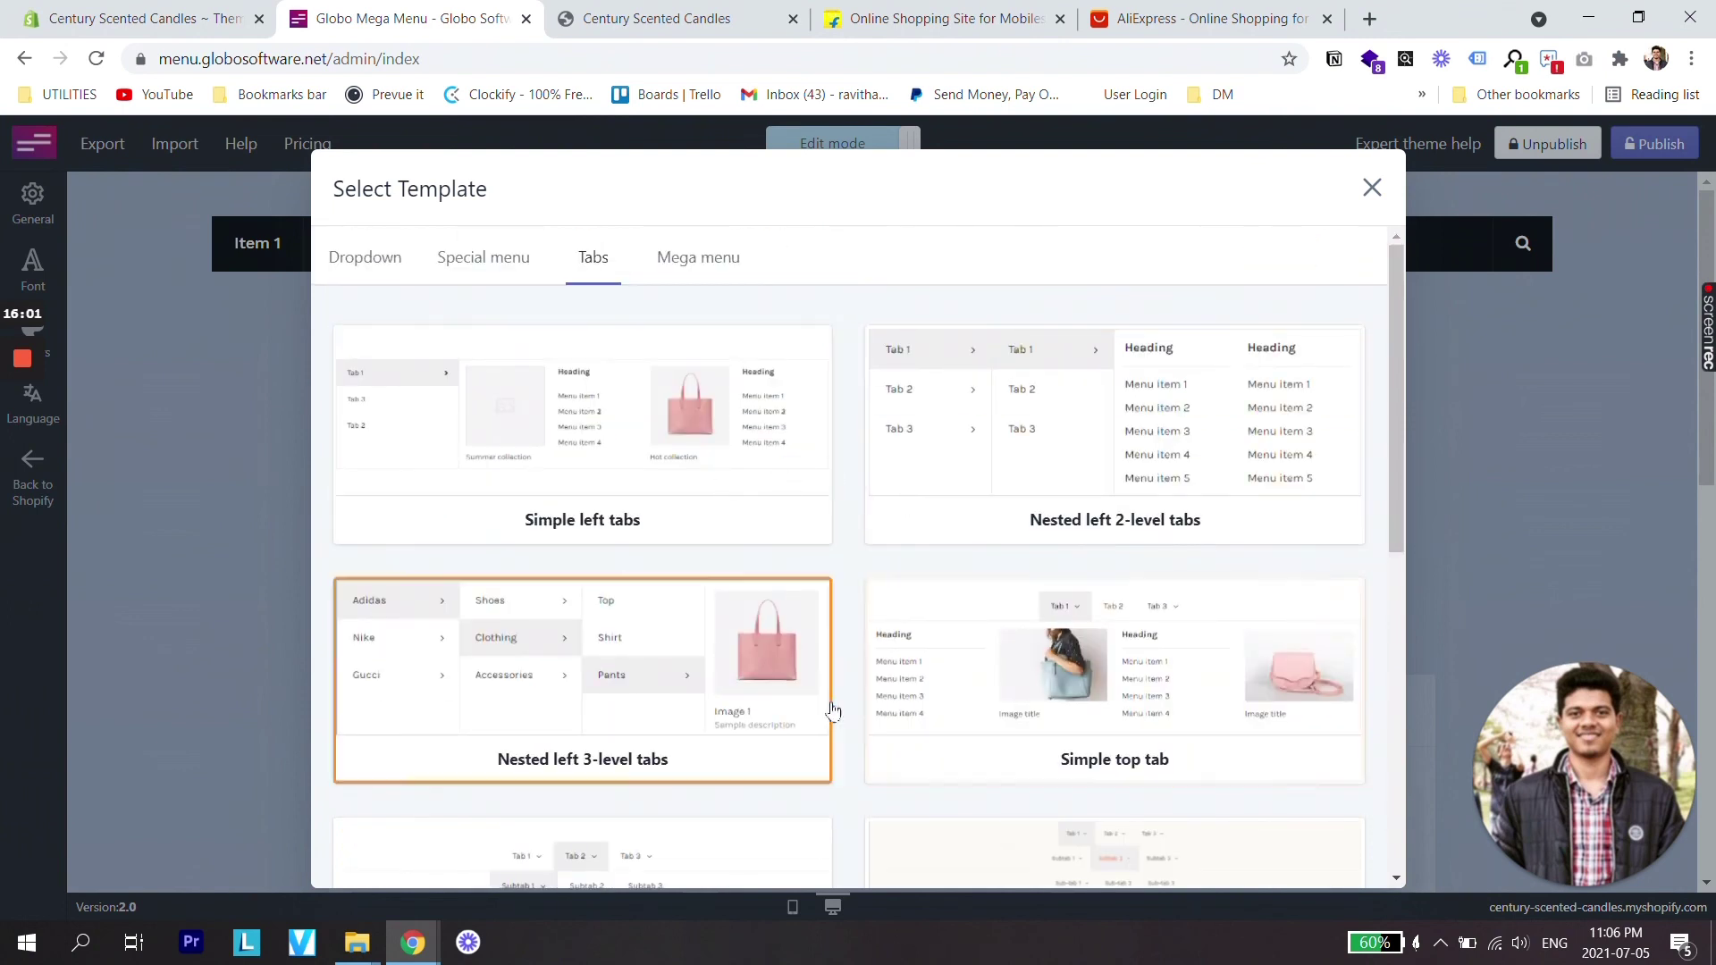
{"action": "left_click", "coordinate": [704, 268]}
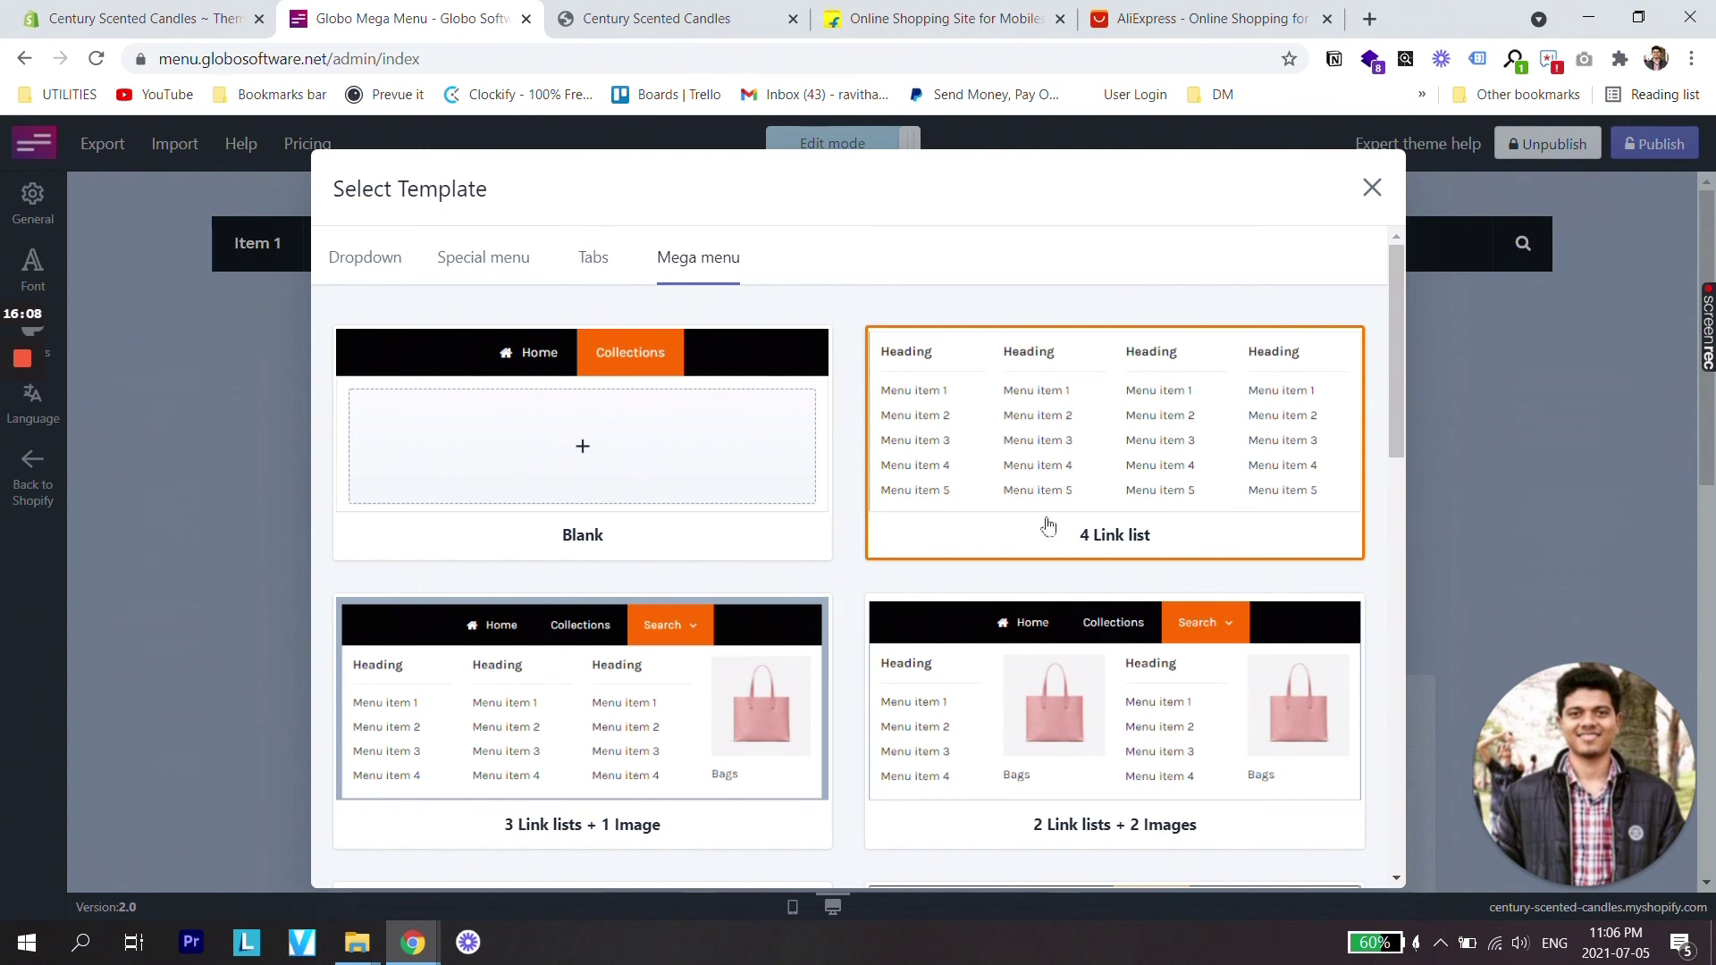
{"action": "scroll", "coordinate": [1129, 473], "scroll_direction": "down", "scroll_amount": 2}
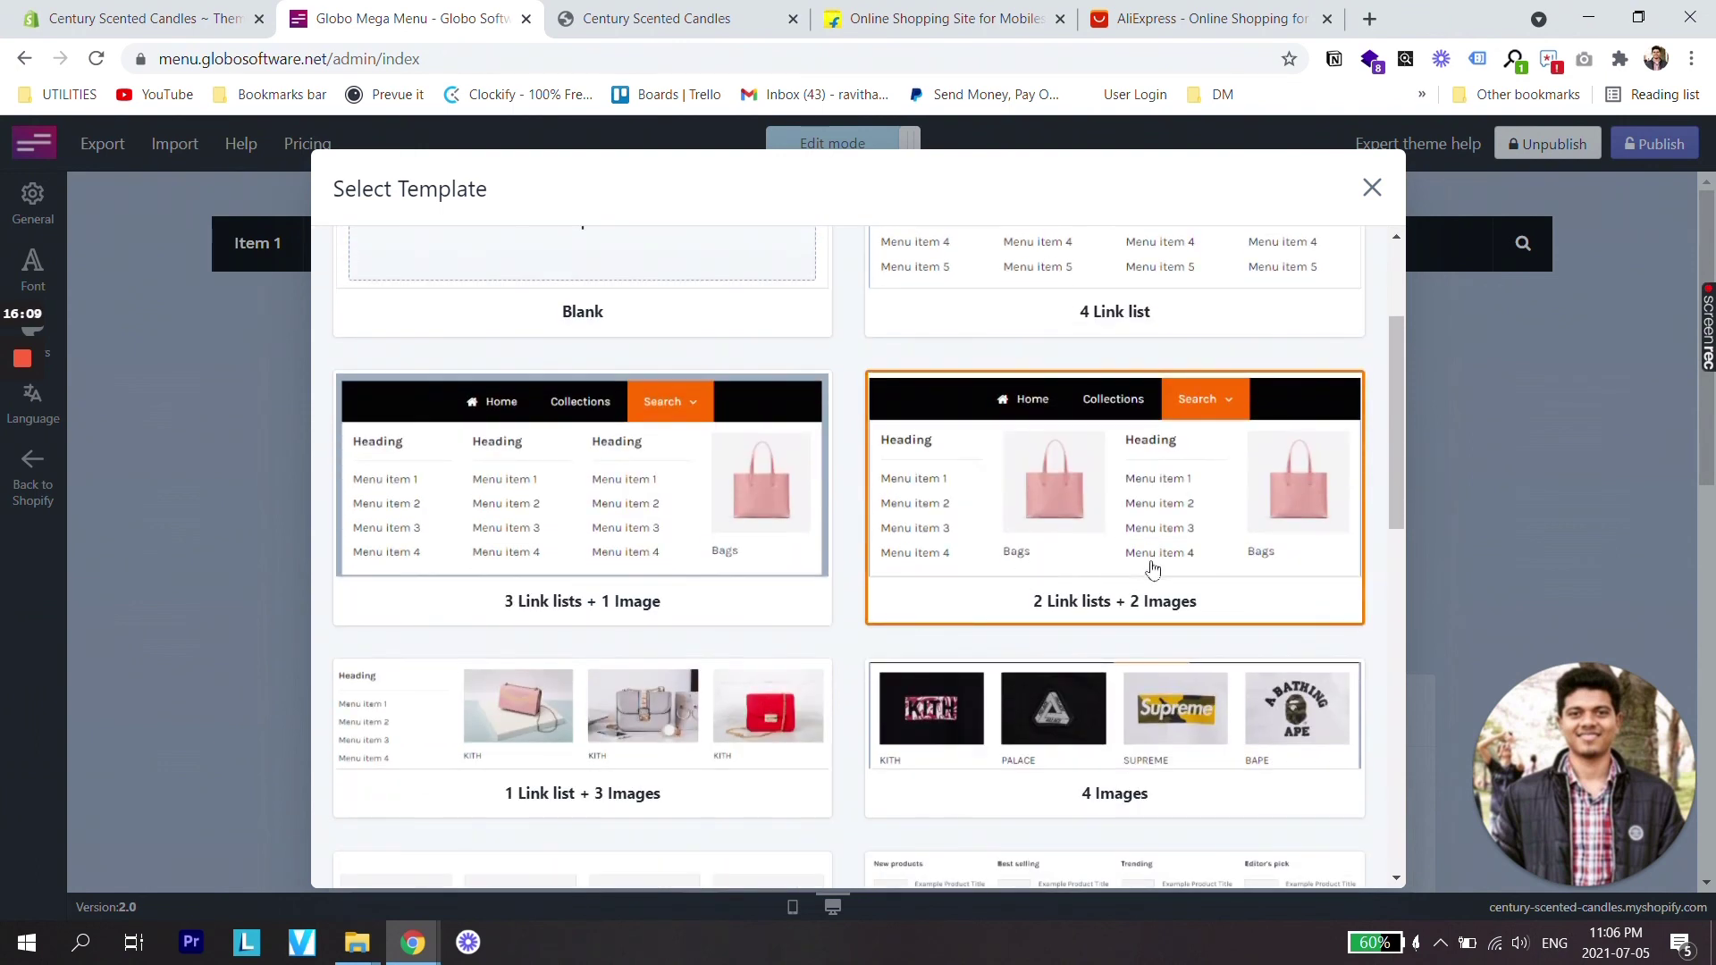
{"action": "scroll", "coordinate": [1054, 625], "scroll_direction": "down", "scroll_amount": 3}
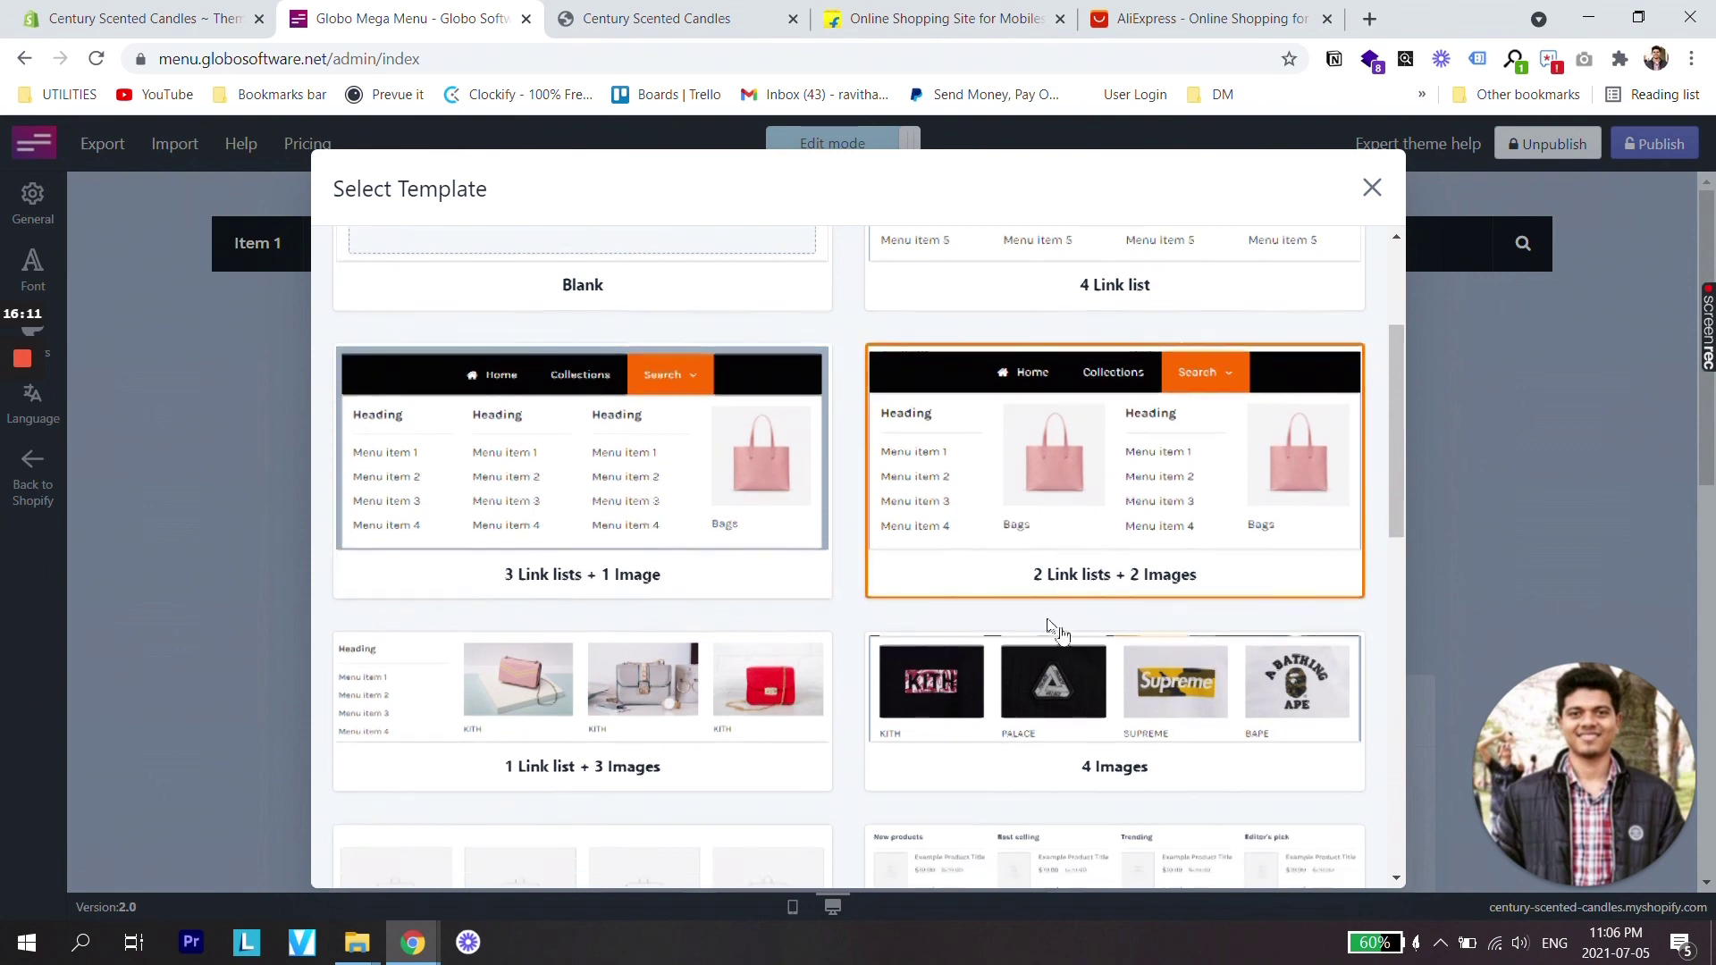
{"action": "scroll", "coordinate": [1076, 593], "scroll_direction": "up", "scroll_amount": 5}
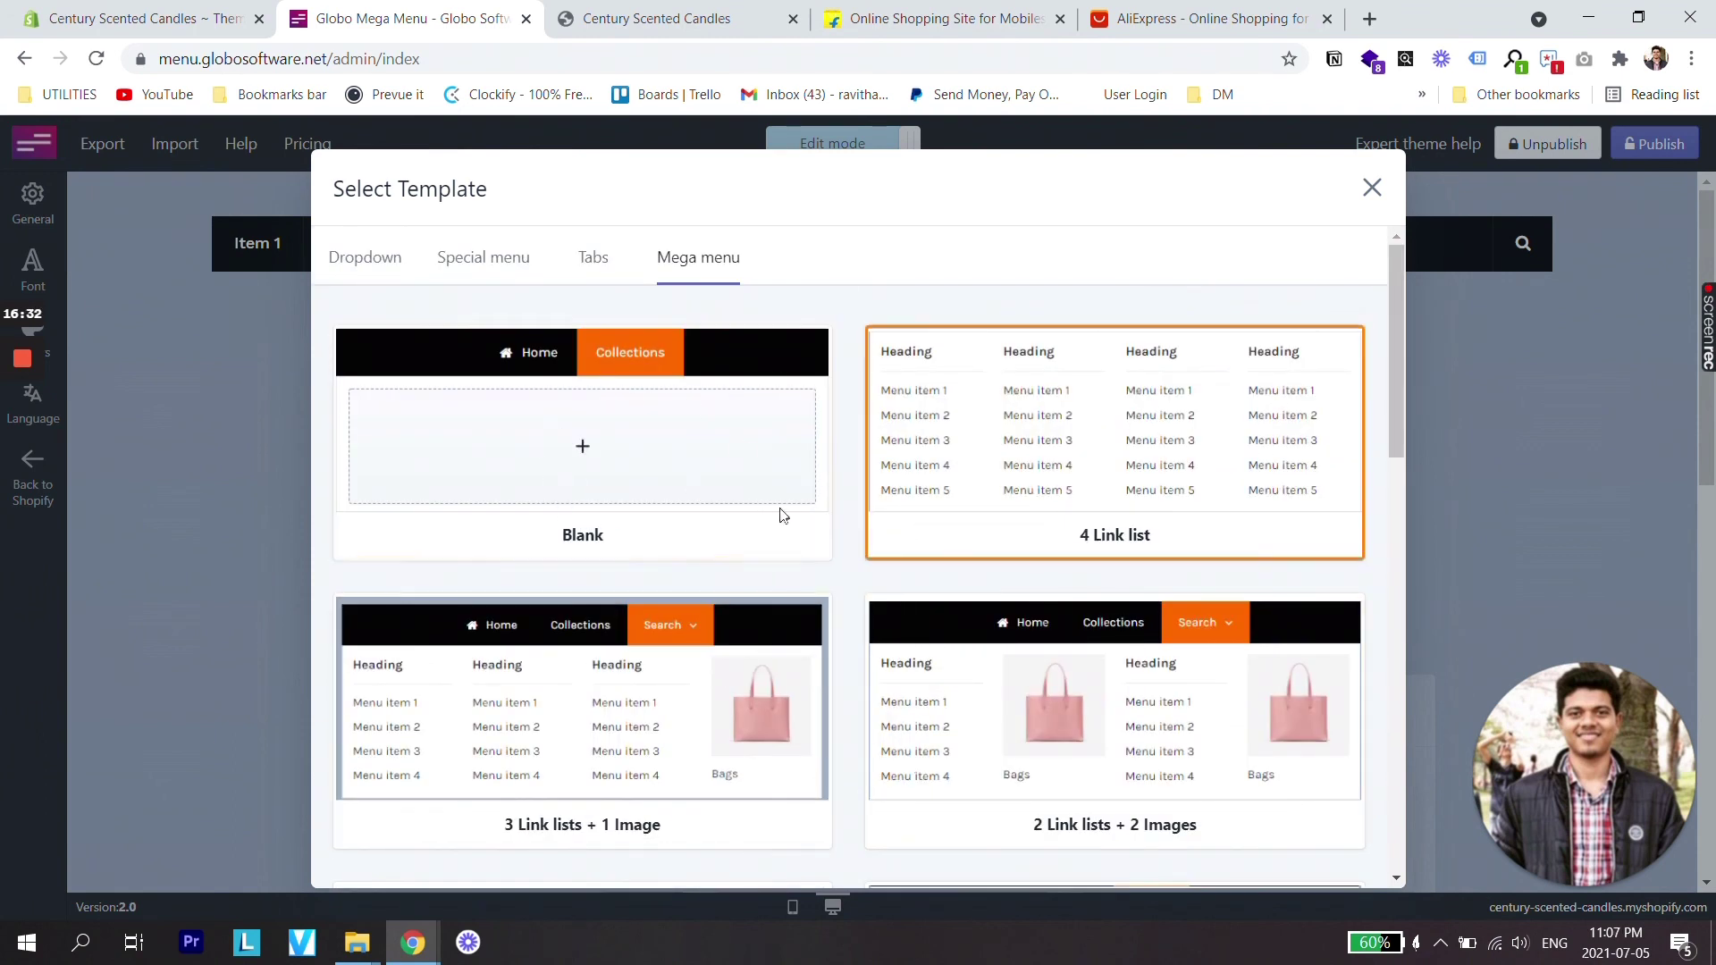
{"action": "left_click", "coordinate": [348, 262]}
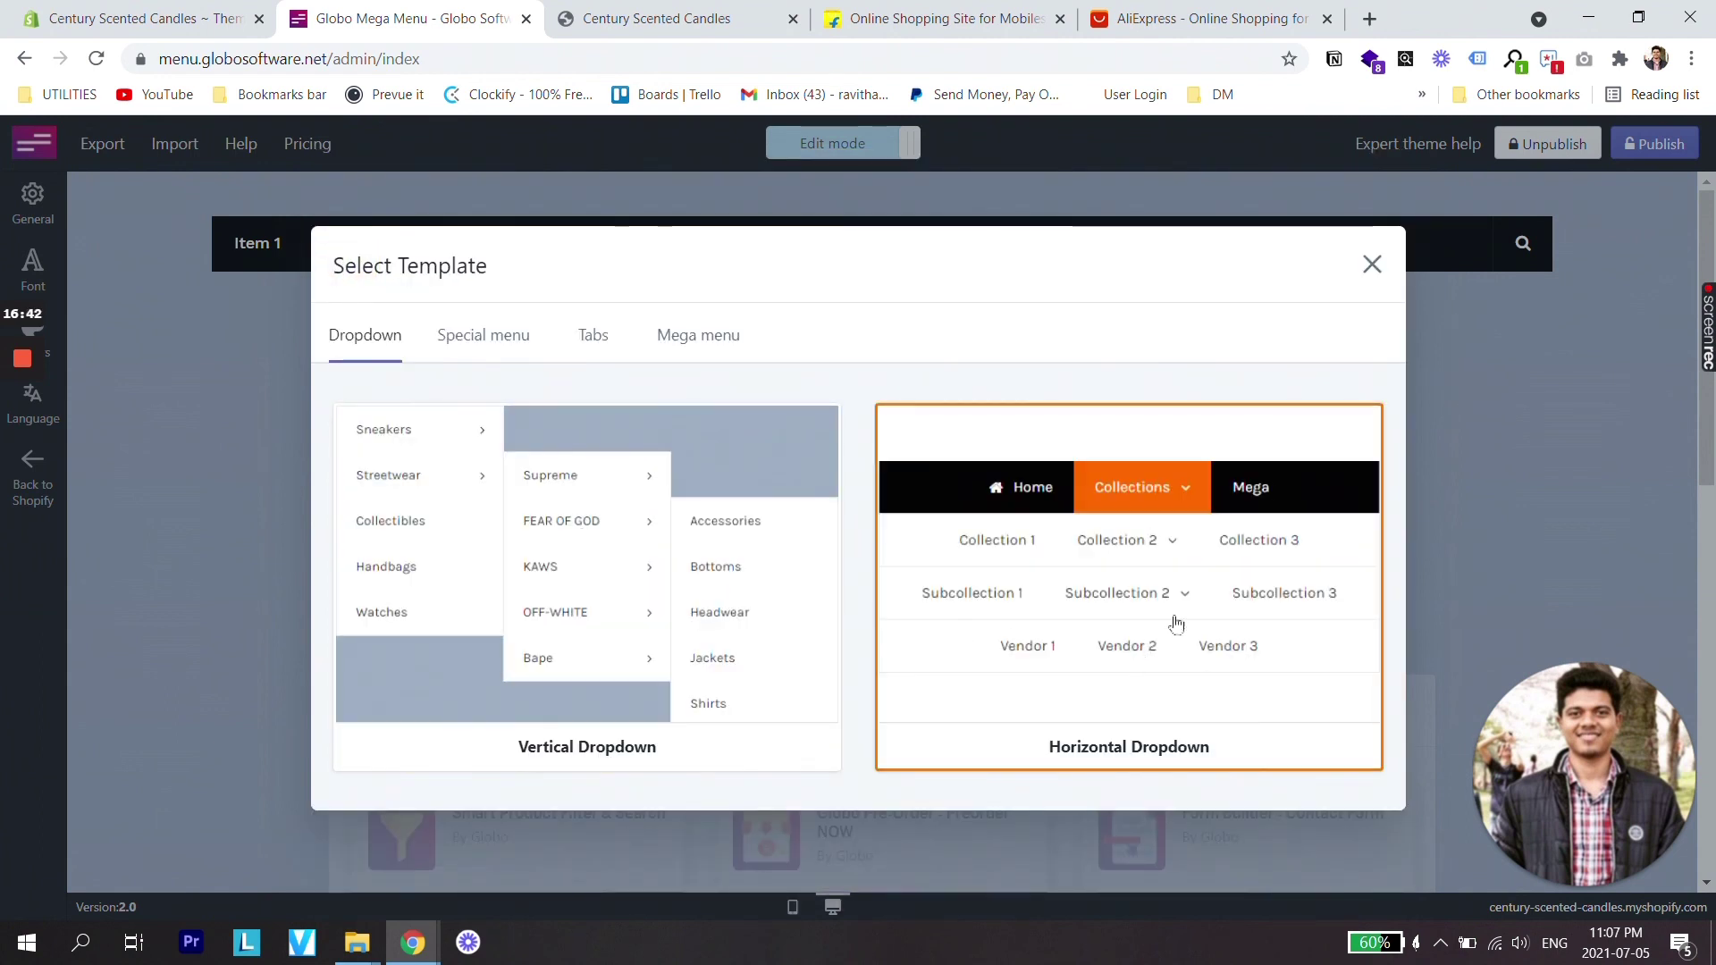
{"action": "left_click", "coordinate": [1371, 264]}
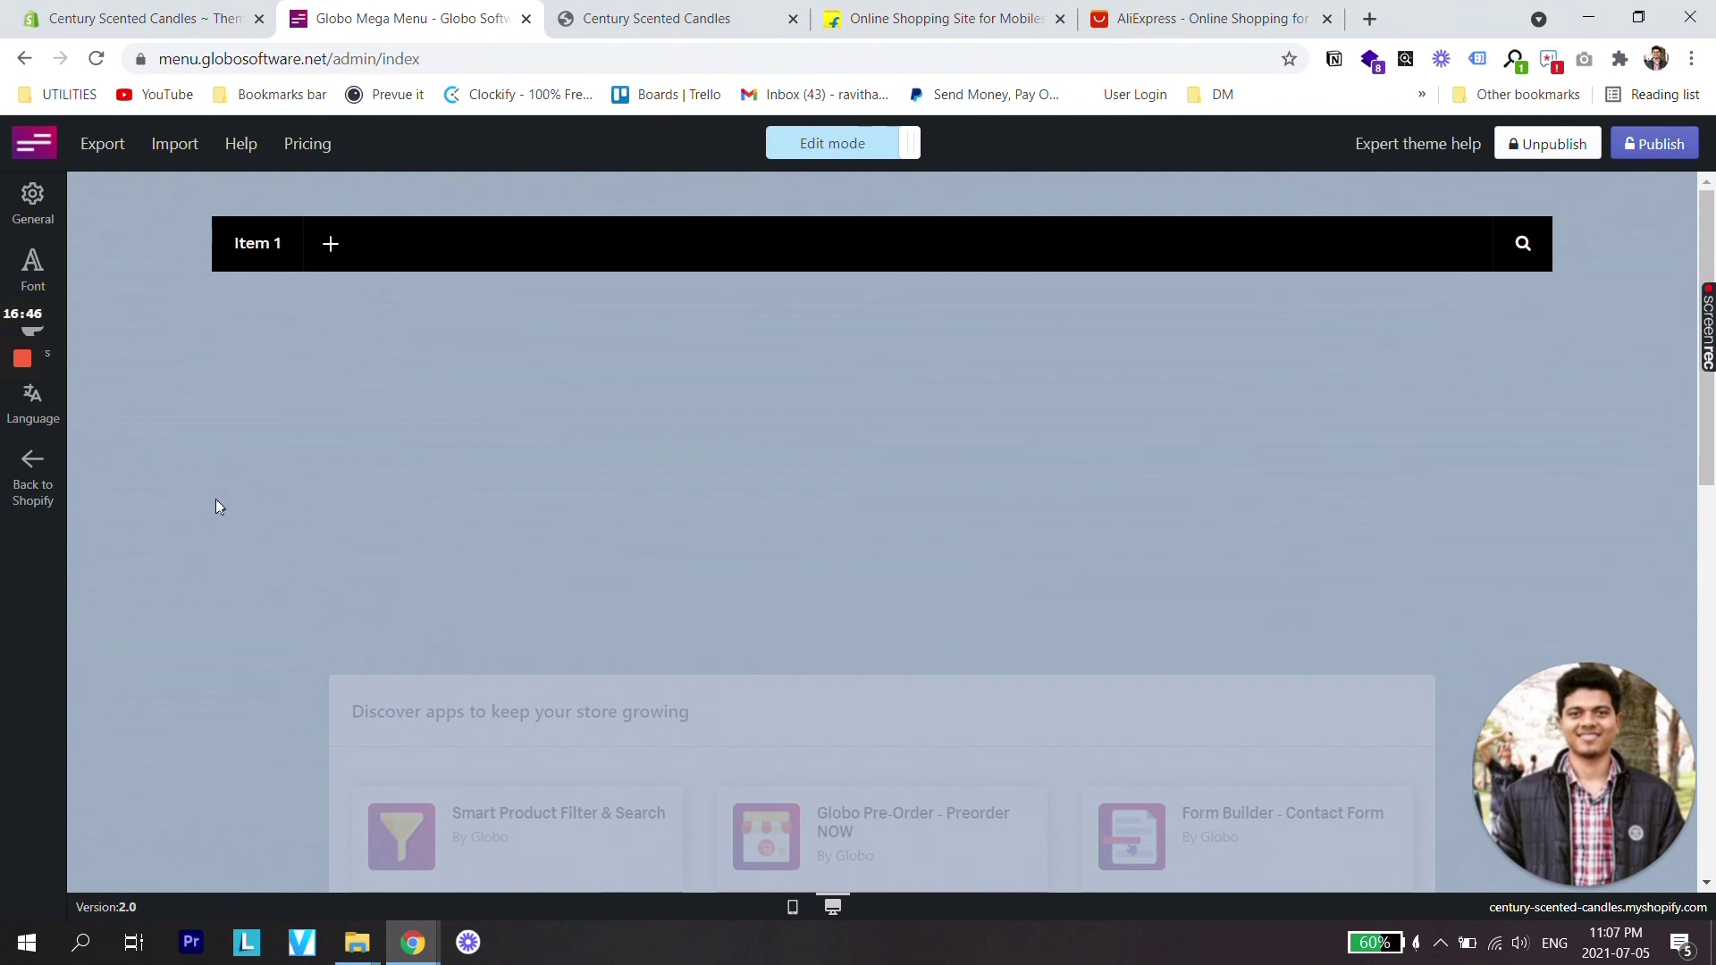